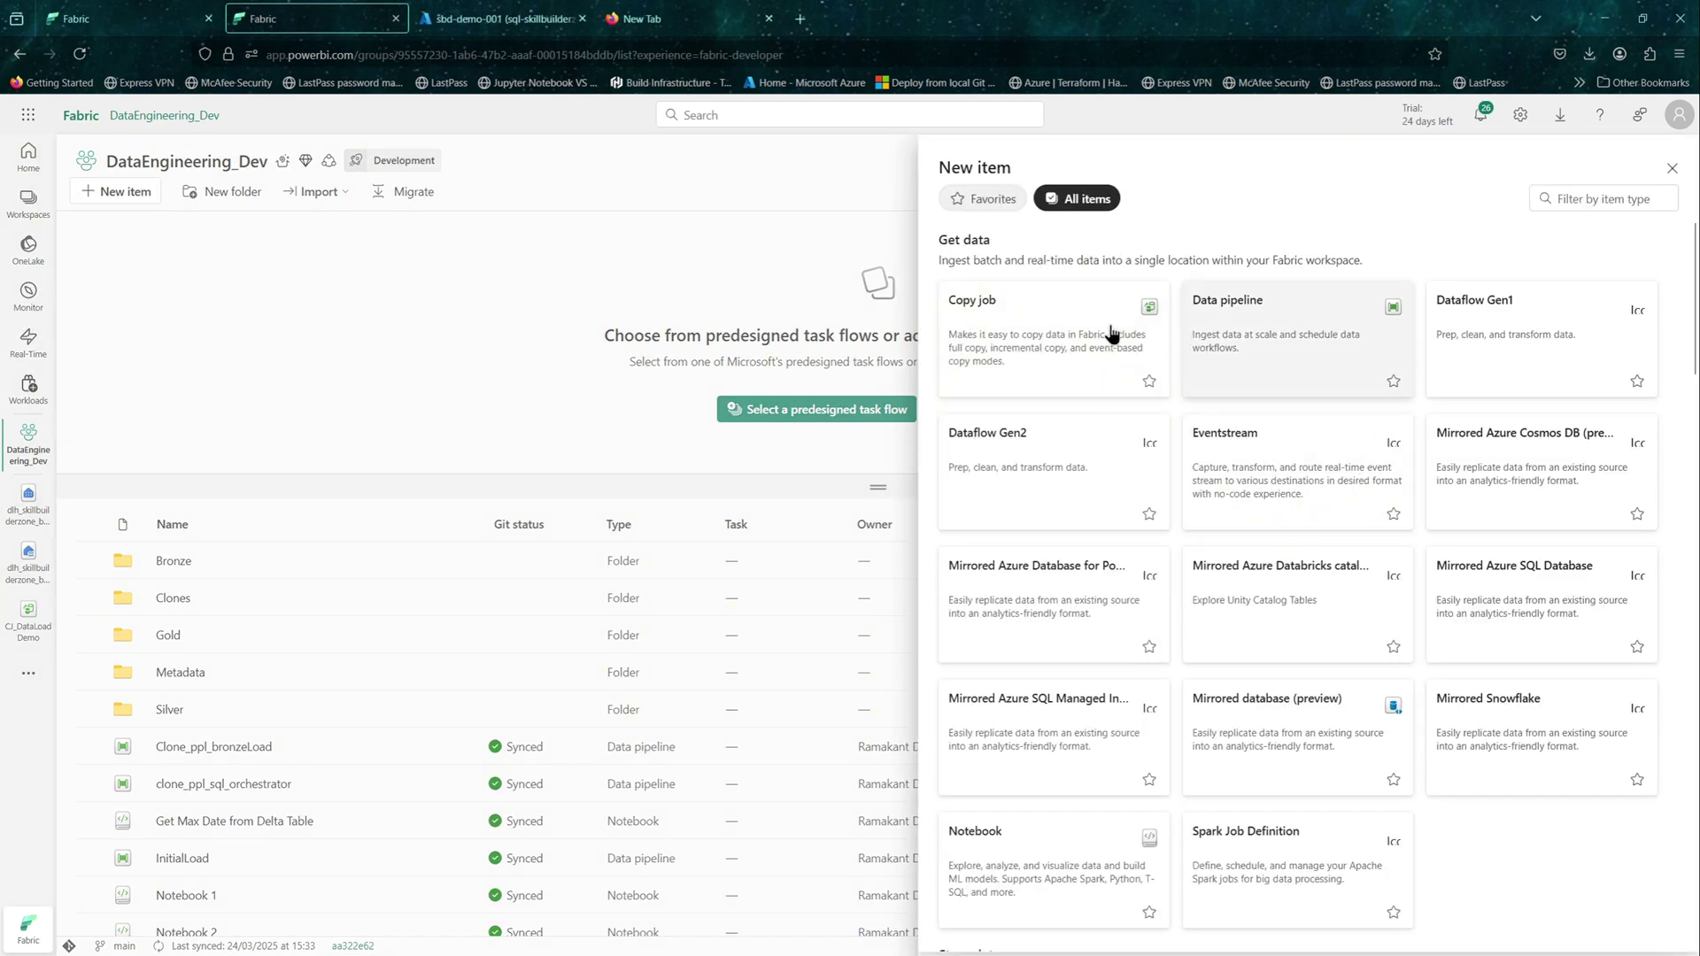
Step: Create a new copy job named cj_sqldemo in the DataEngineering_Dev workspace
left_click(1071, 334)
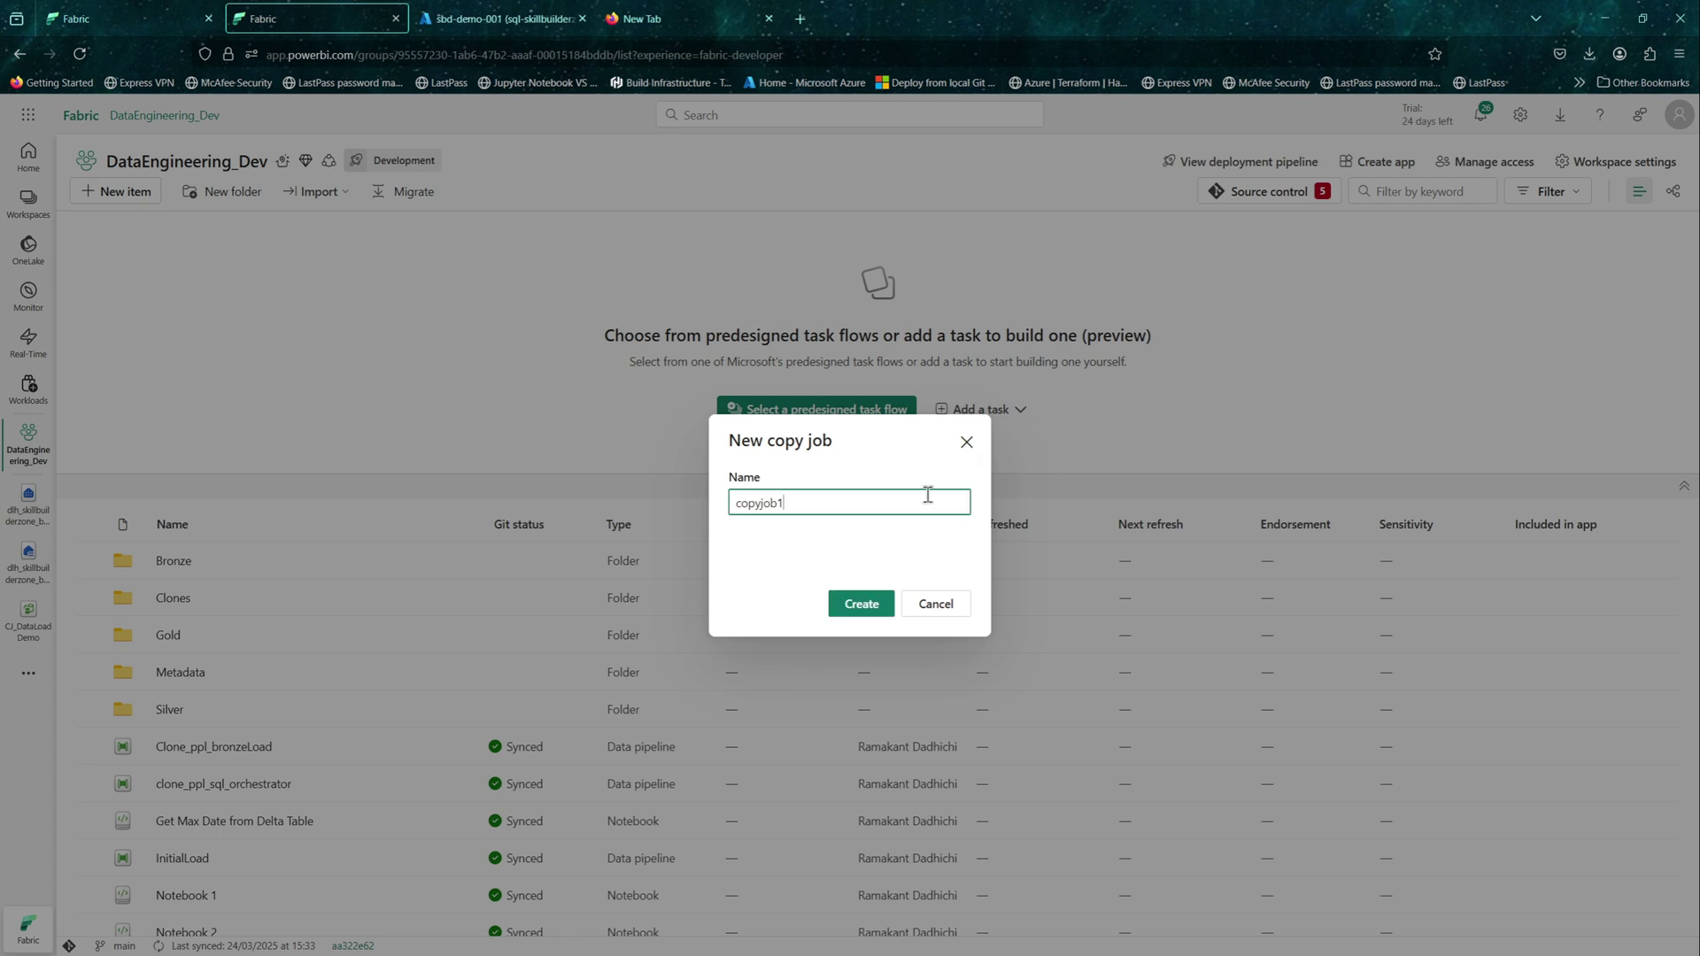
left_click_drag(800, 505, 710, 512)
type("cj_sqldemo")
left_click(872, 606)
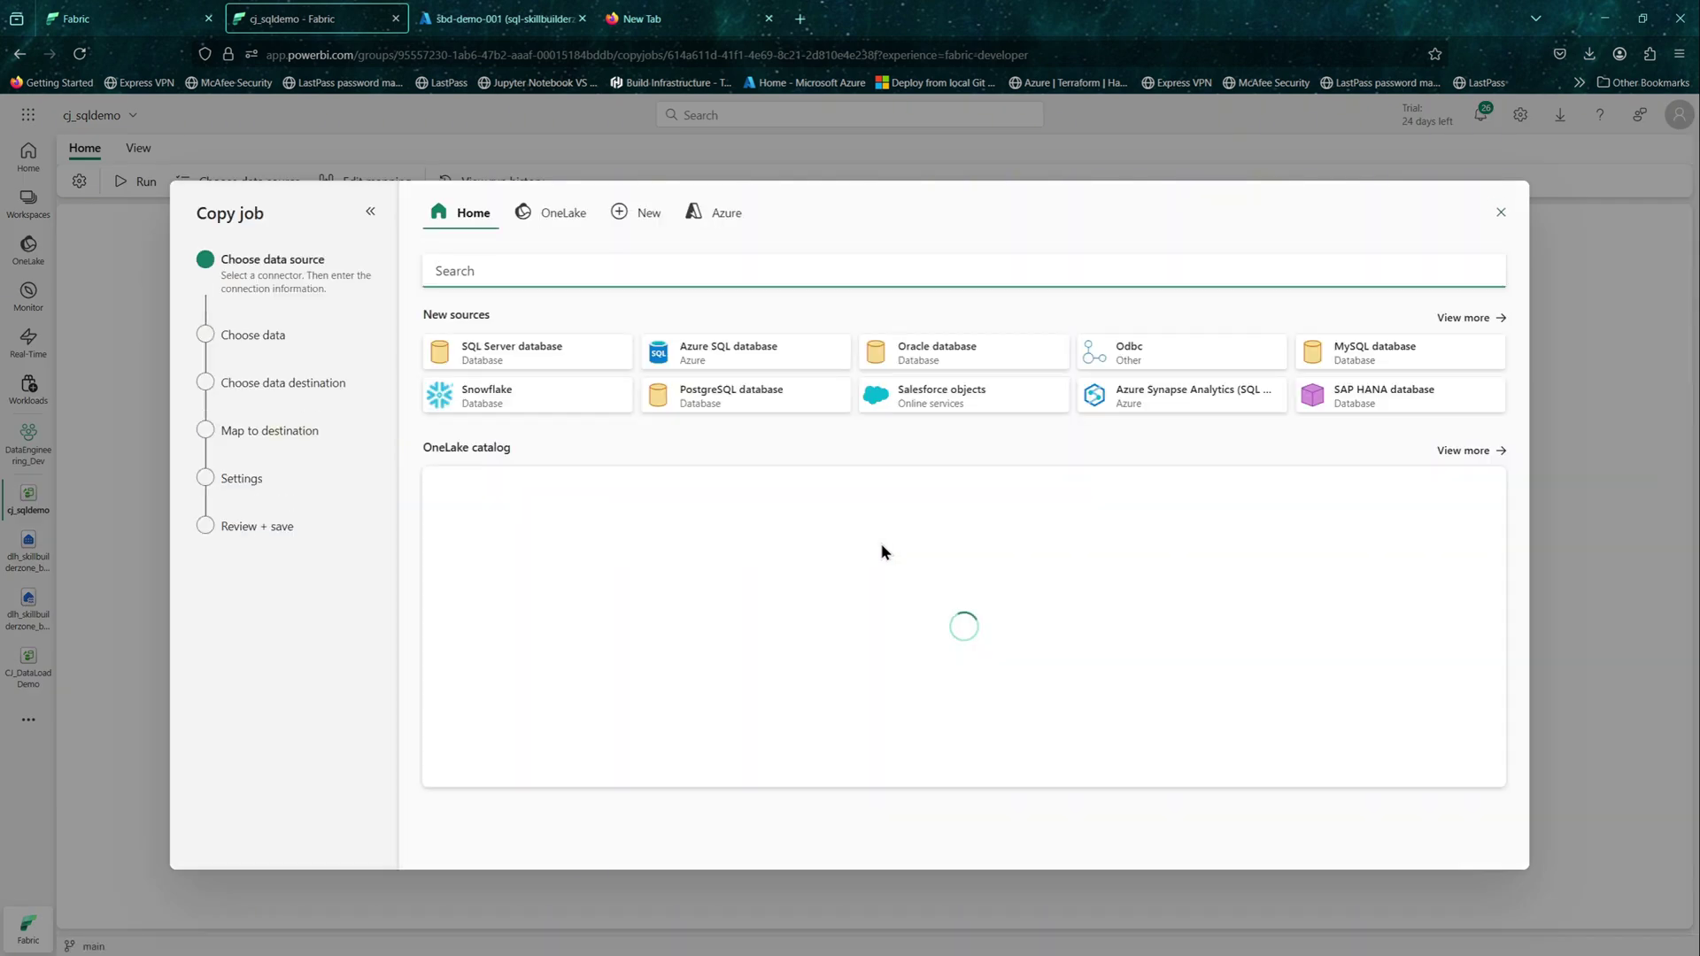
Step: Choose Azure SQL database as the source and set its server to sql-skillbuilderzone-001.database.windows.net, copied from the database's Azure portal page
left_click(1486, 324)
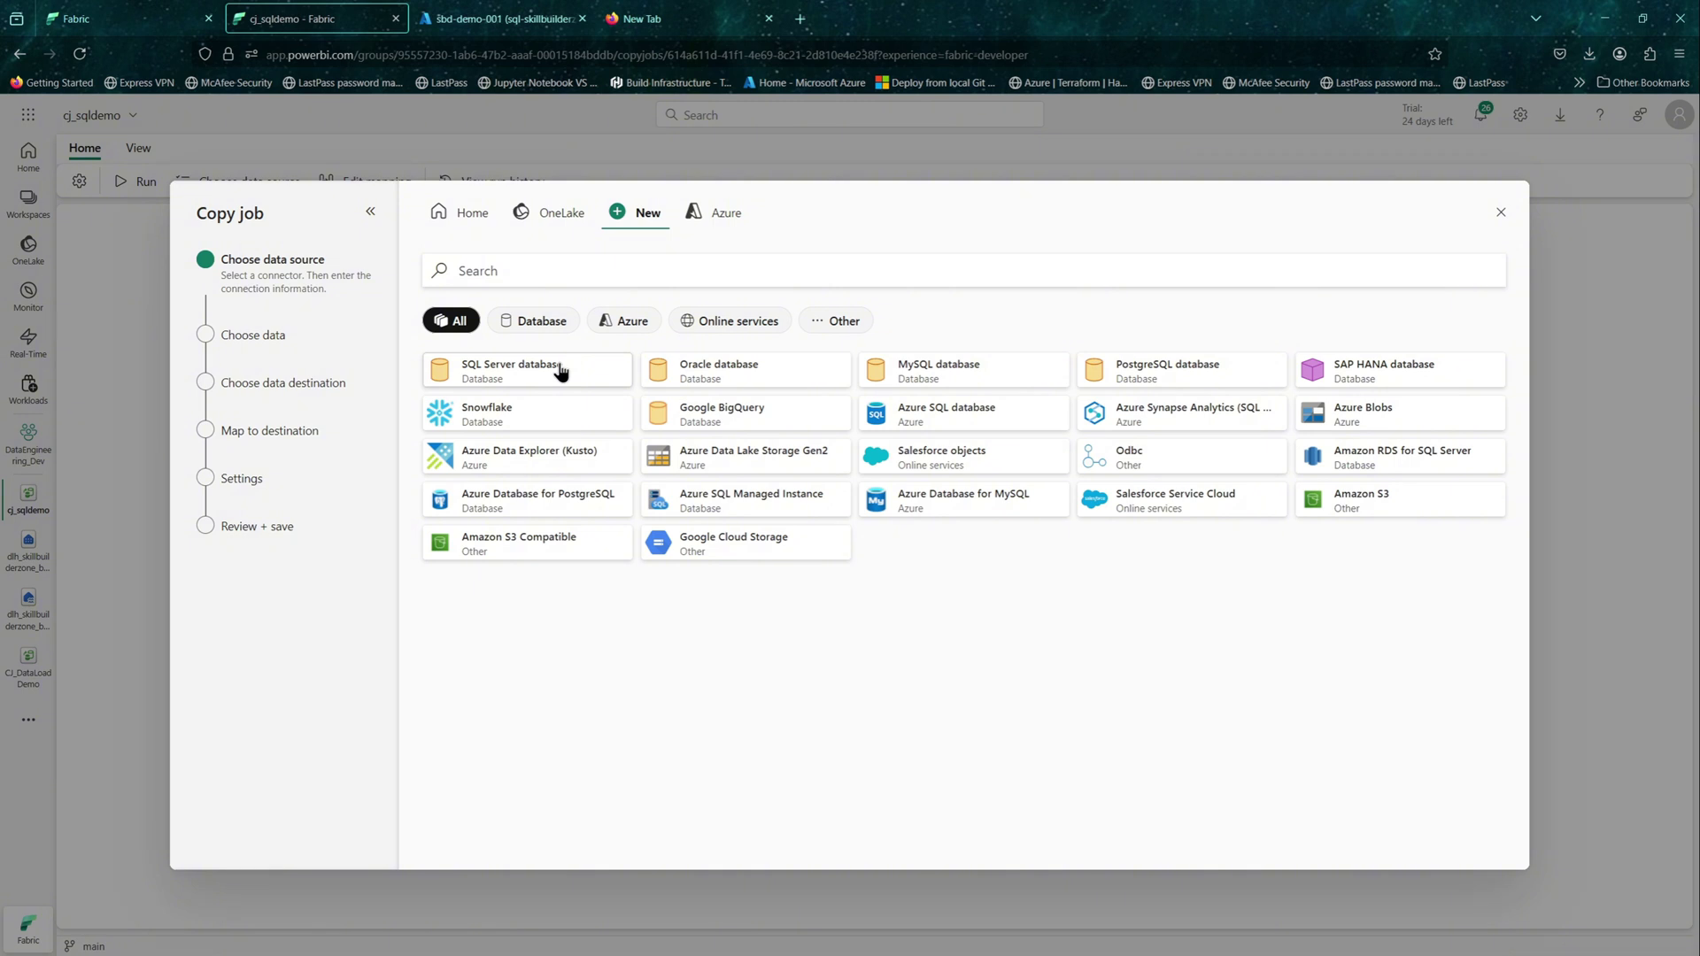
left_click(935, 418)
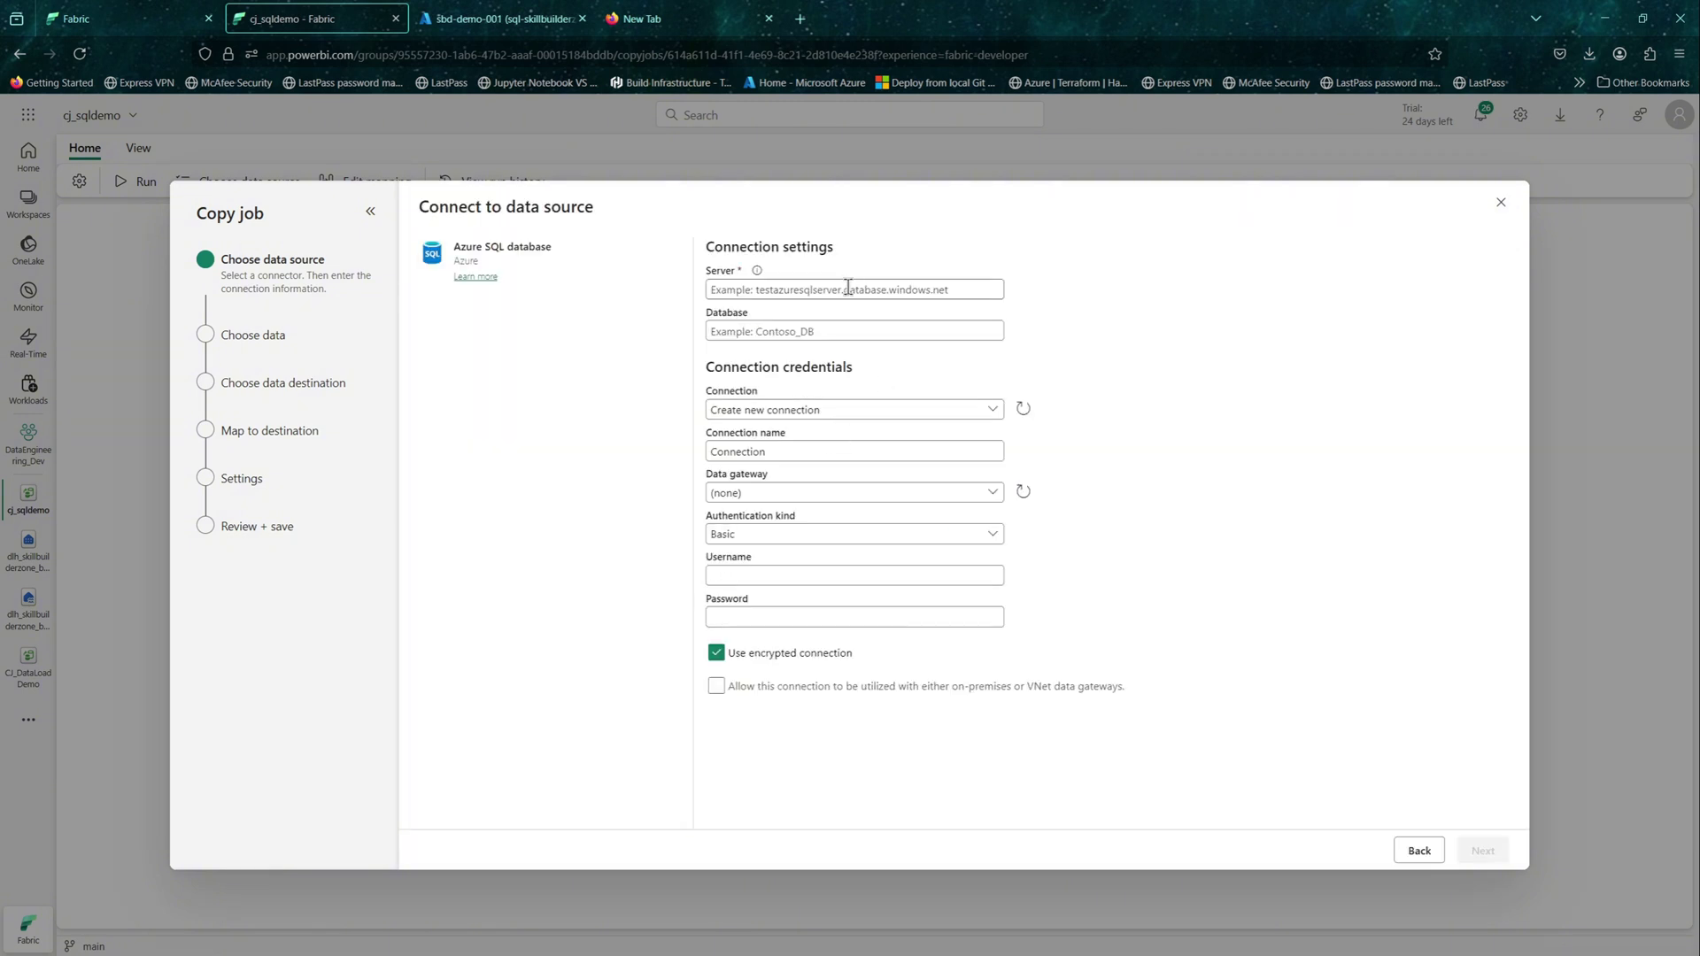
left_click(847, 288)
left_click(490, 21)
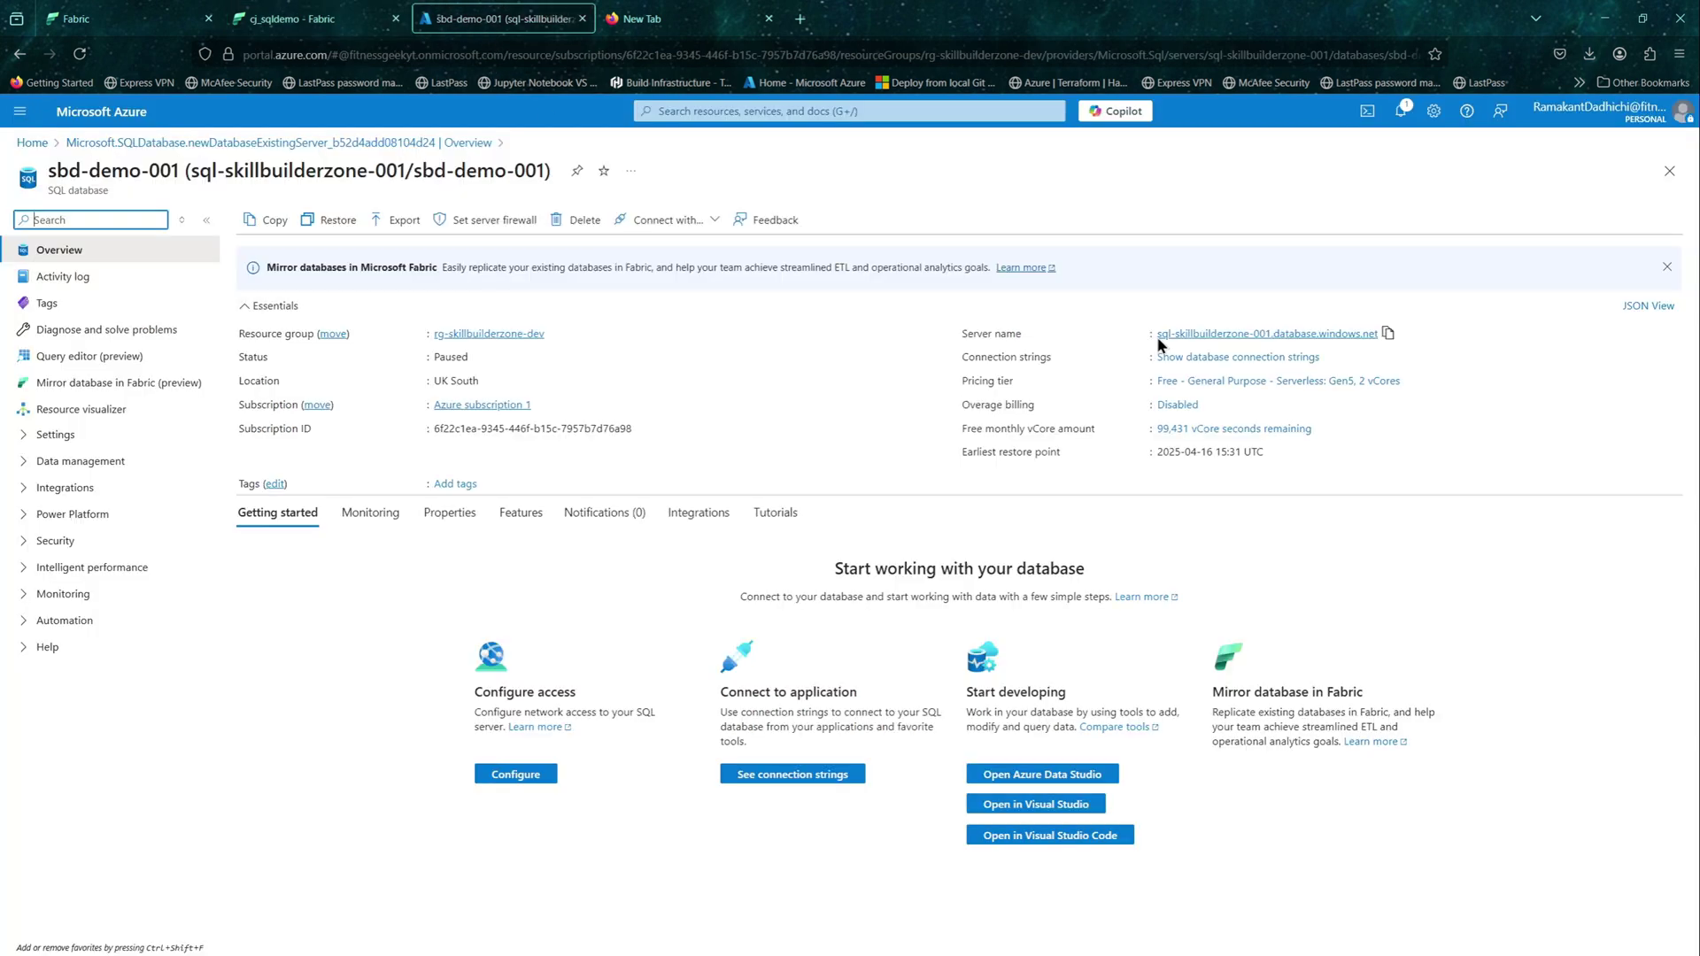
left_click(1387, 333)
left_click(292, 18)
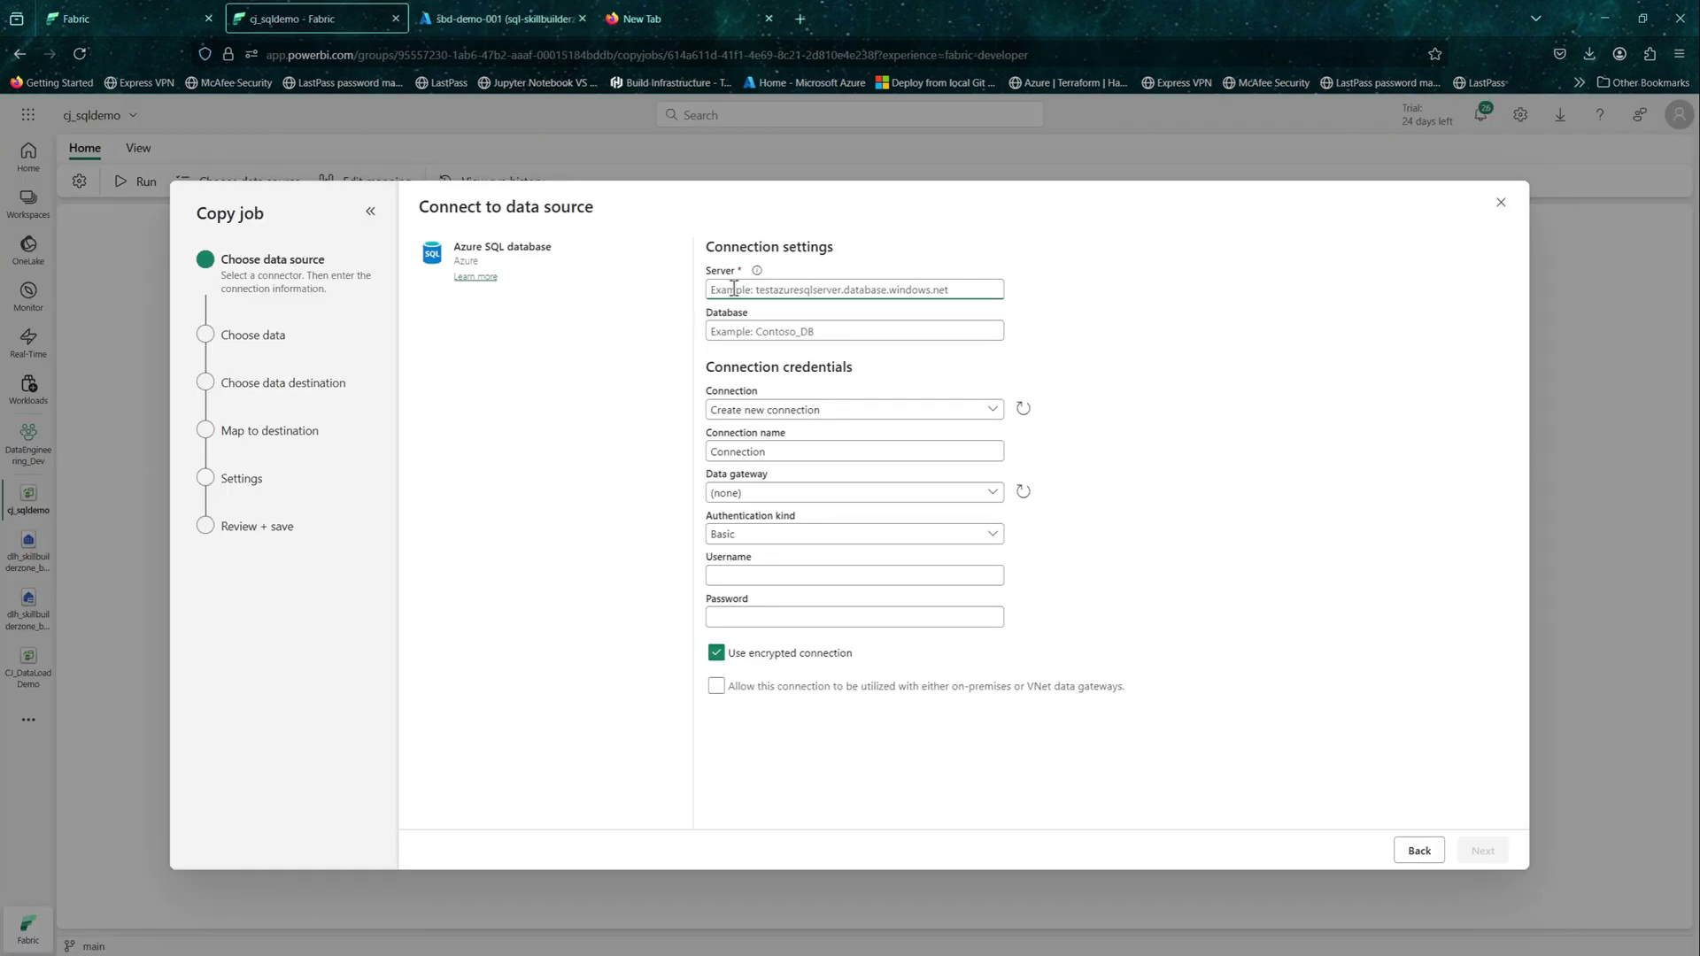
key("ctrl+v")
Step: Copy the database name sbd-demo-001 from the Azure portal and enter it as the connection's database
left_click(496, 19)
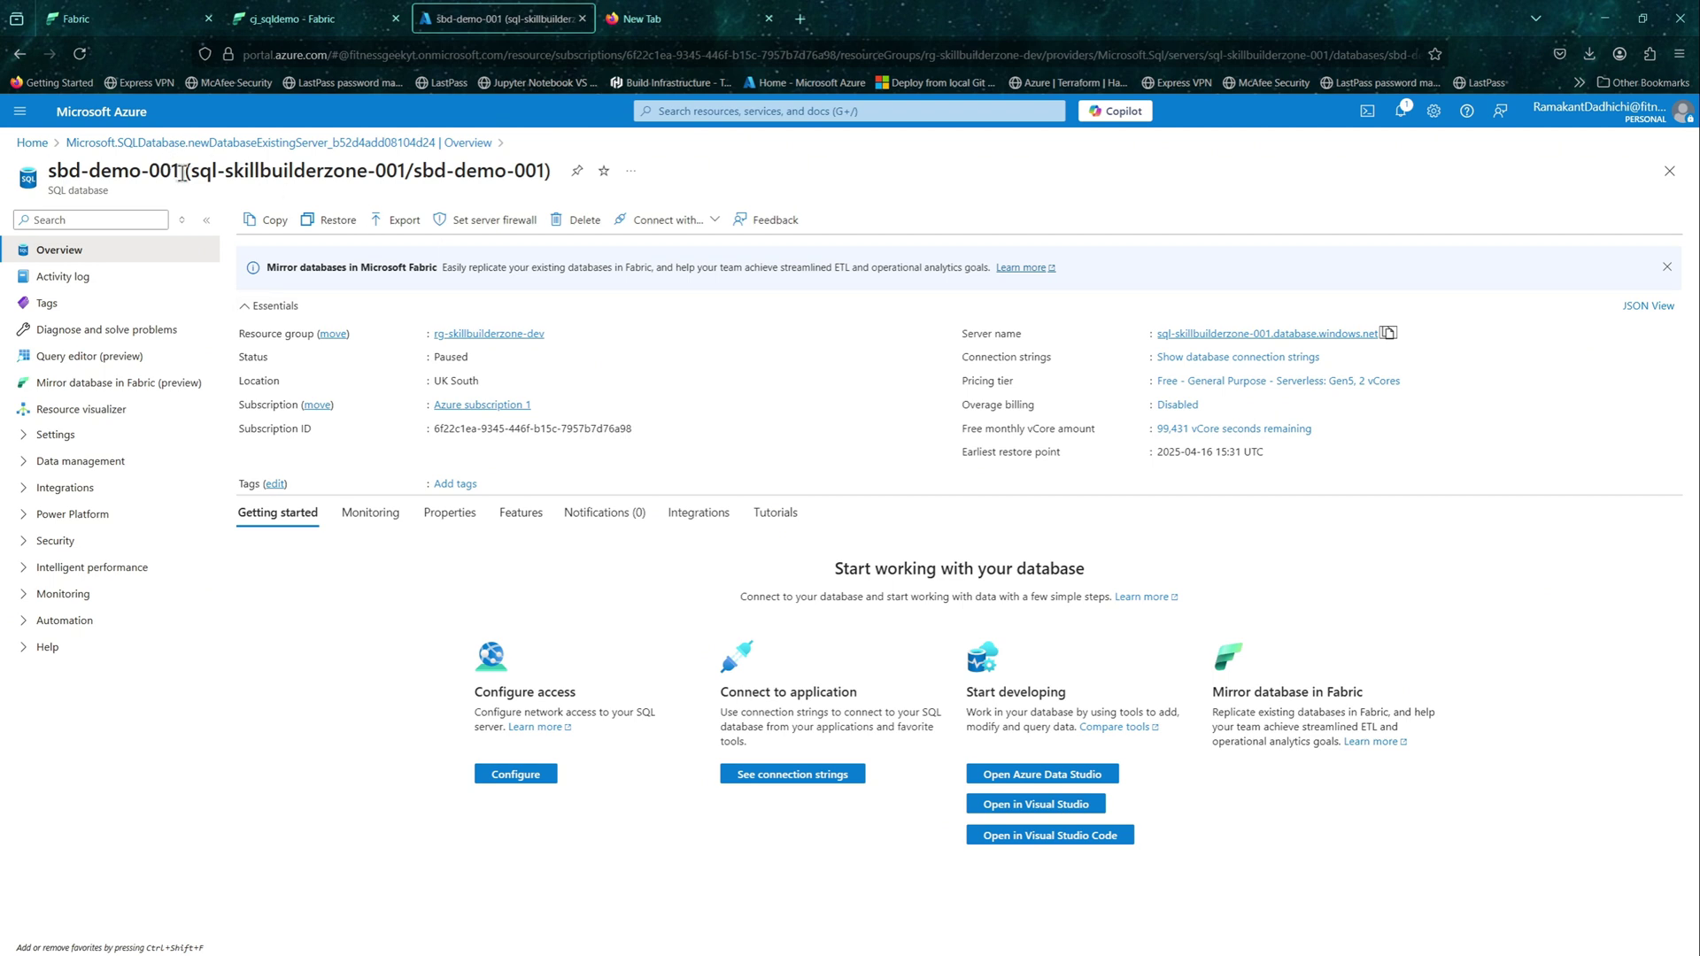
left_click_drag(181, 173, 47, 173)
key("ctrl+c")
left_click(292, 19)
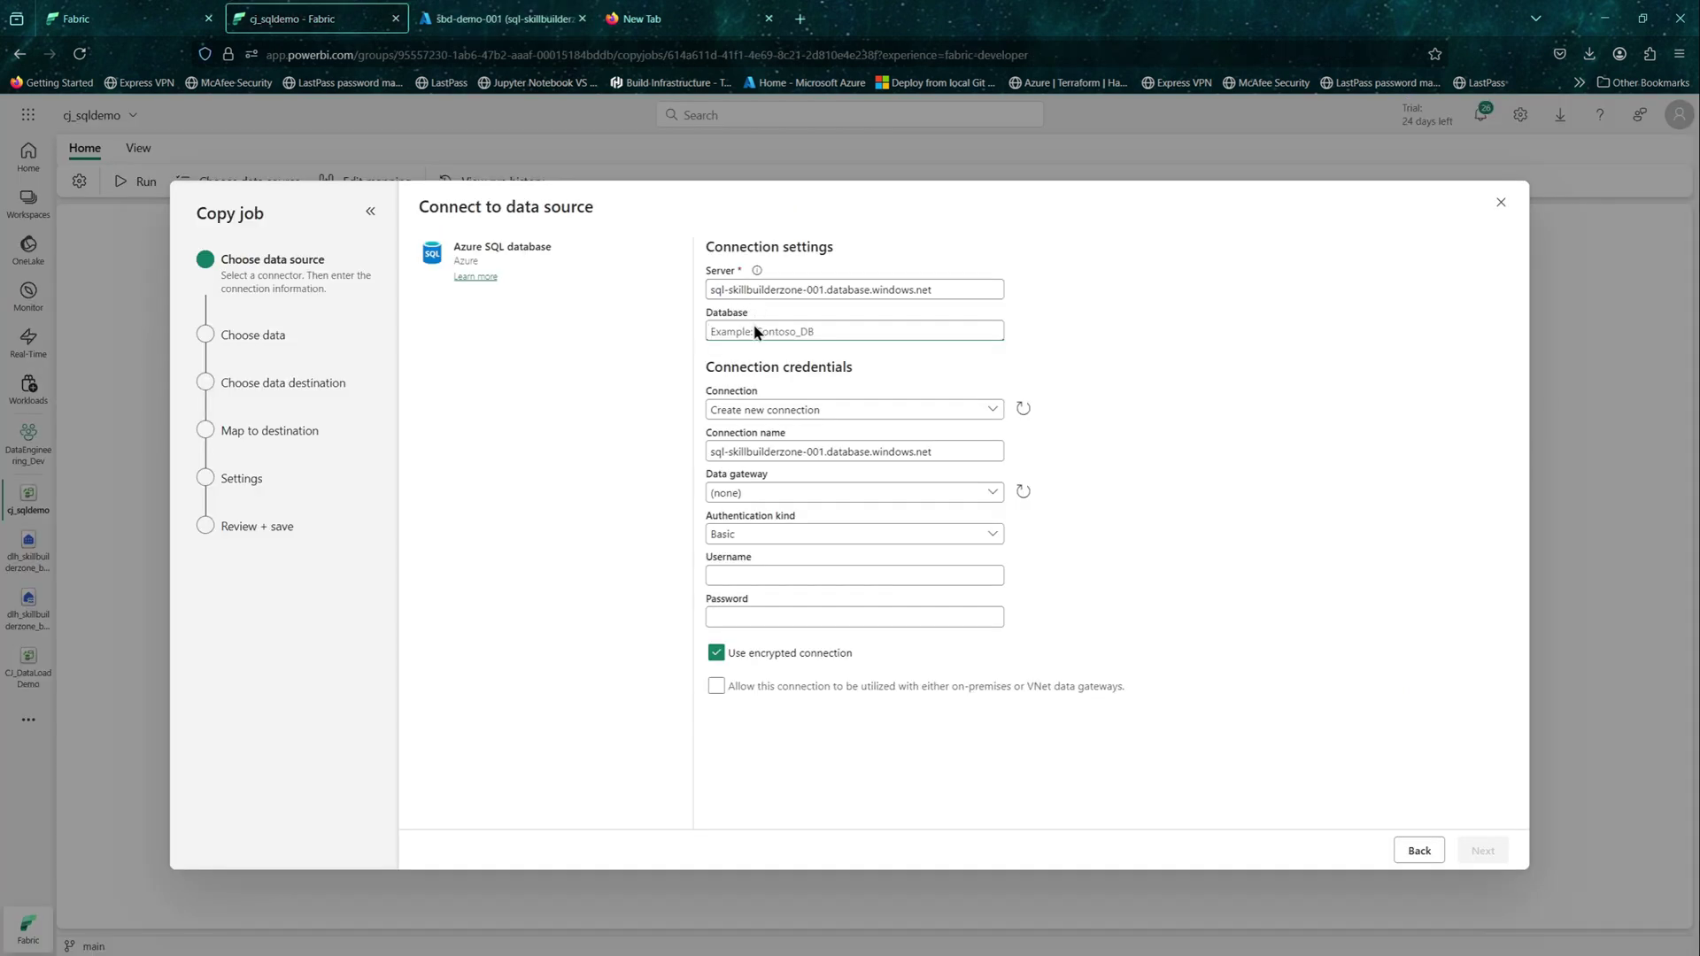
key("ctrl+v")
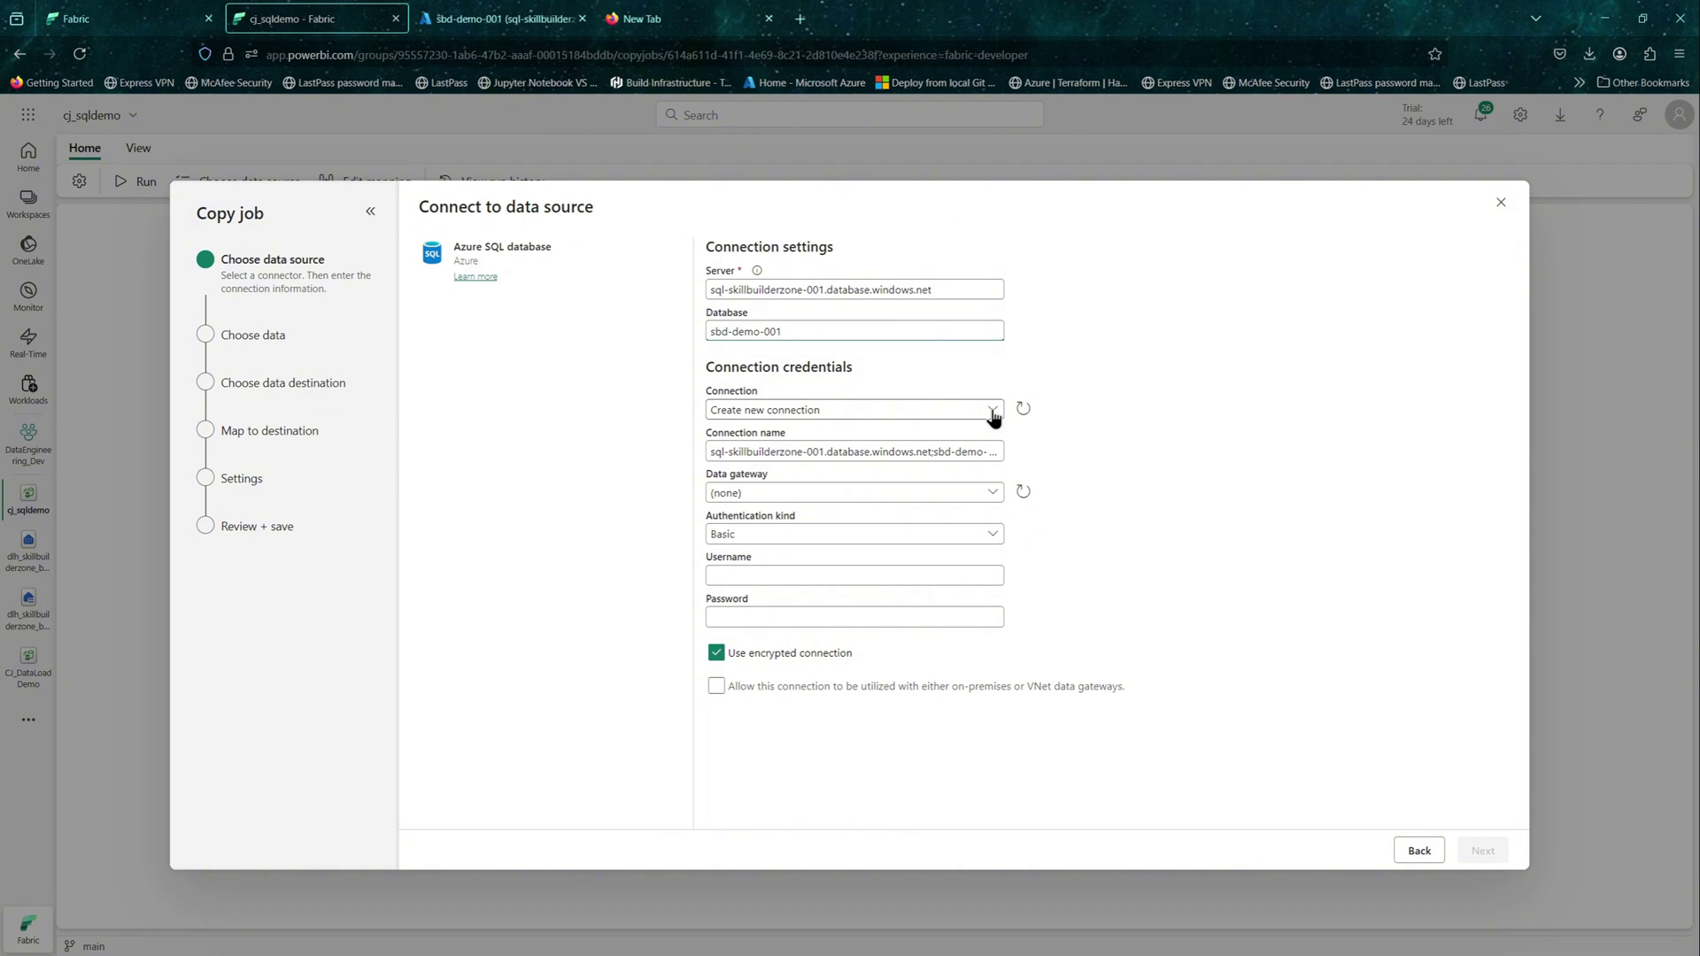
Step: Set the authentication kind to Organizational account, keep the data gateway at (none), and connect to the source
left_click(994, 415)
left_click(994, 414)
left_click(1000, 535)
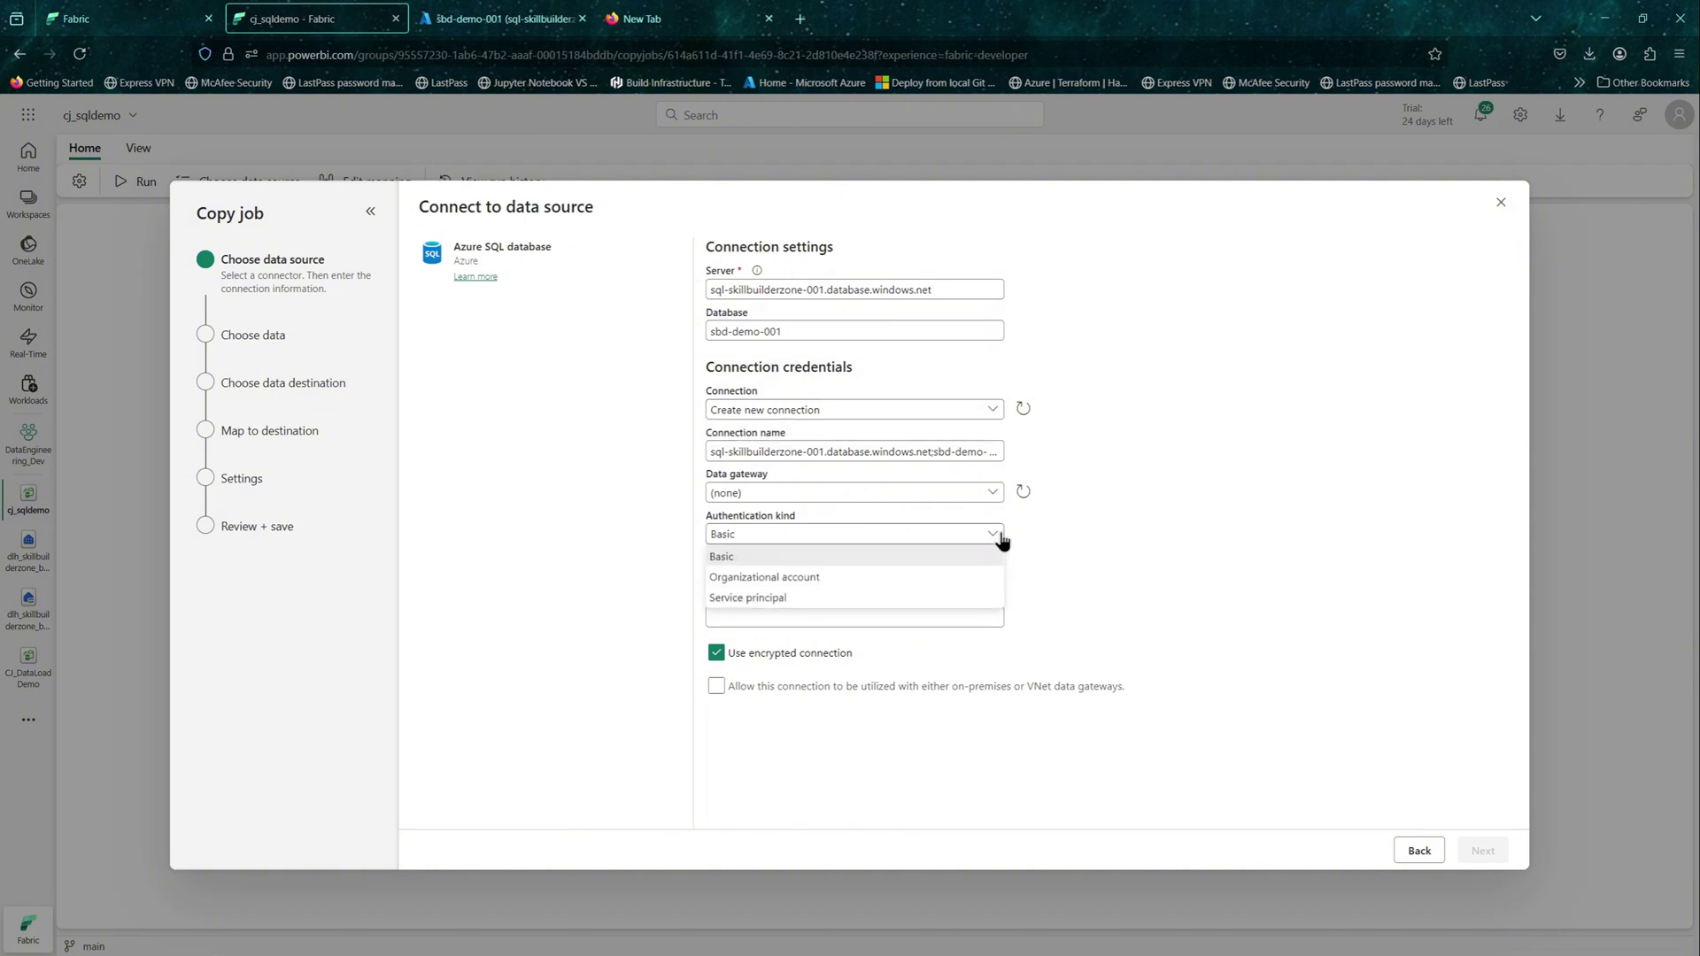
left_click(808, 579)
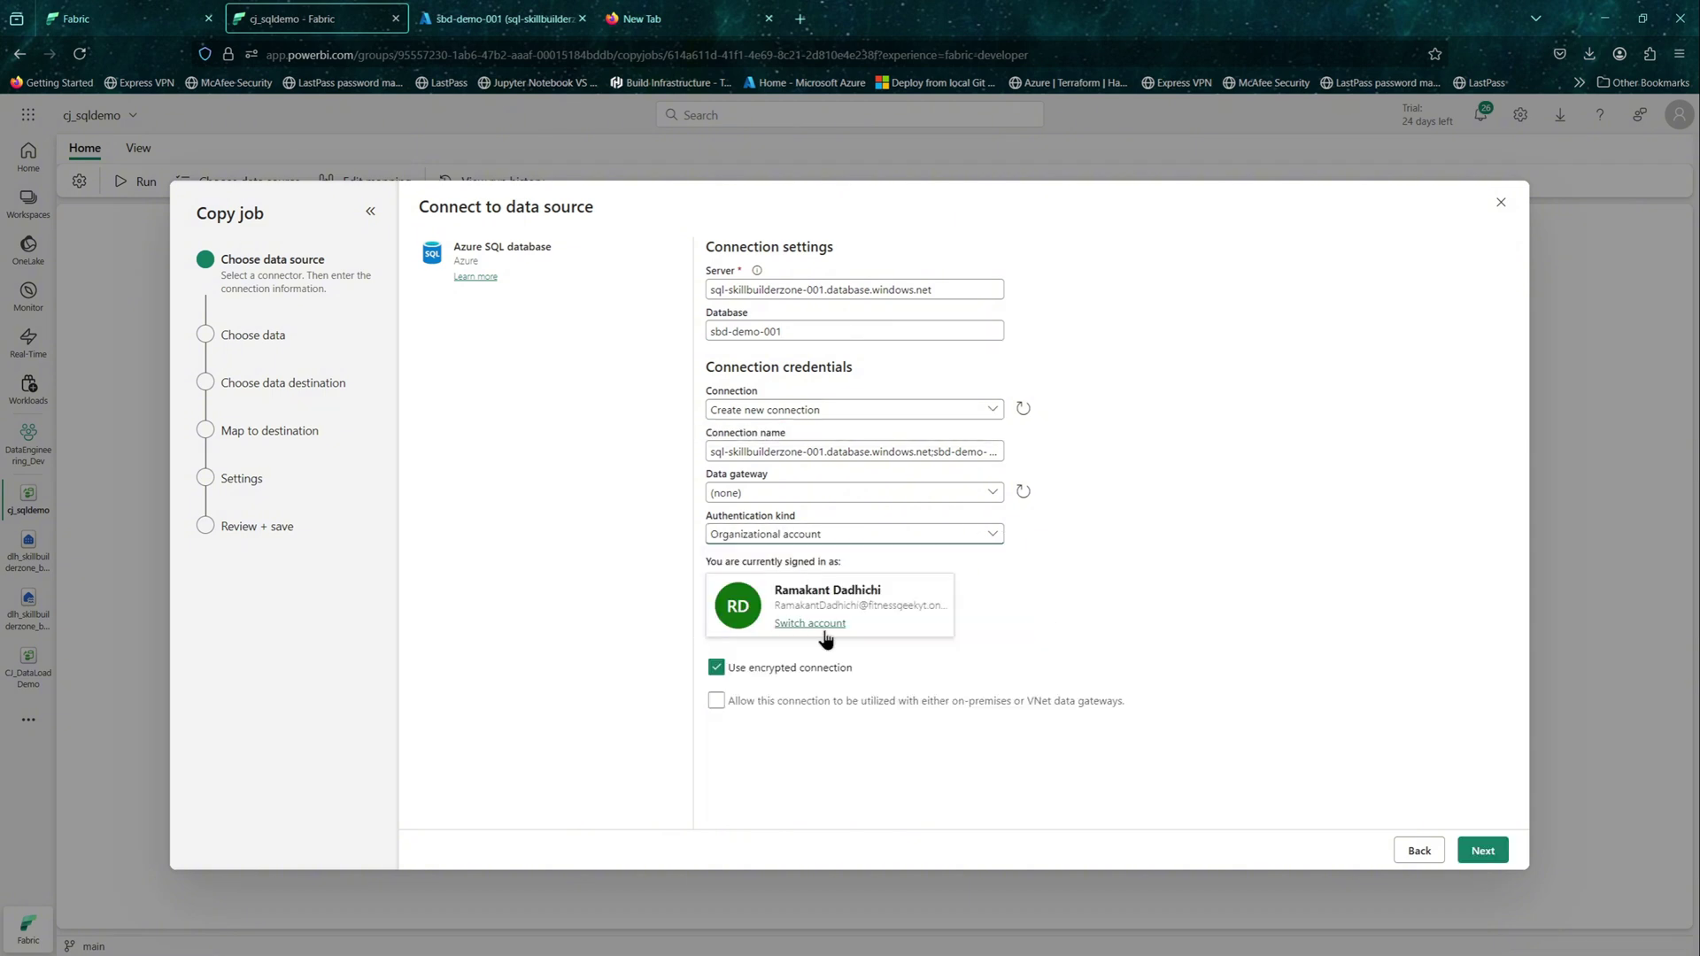
left_click(993, 494)
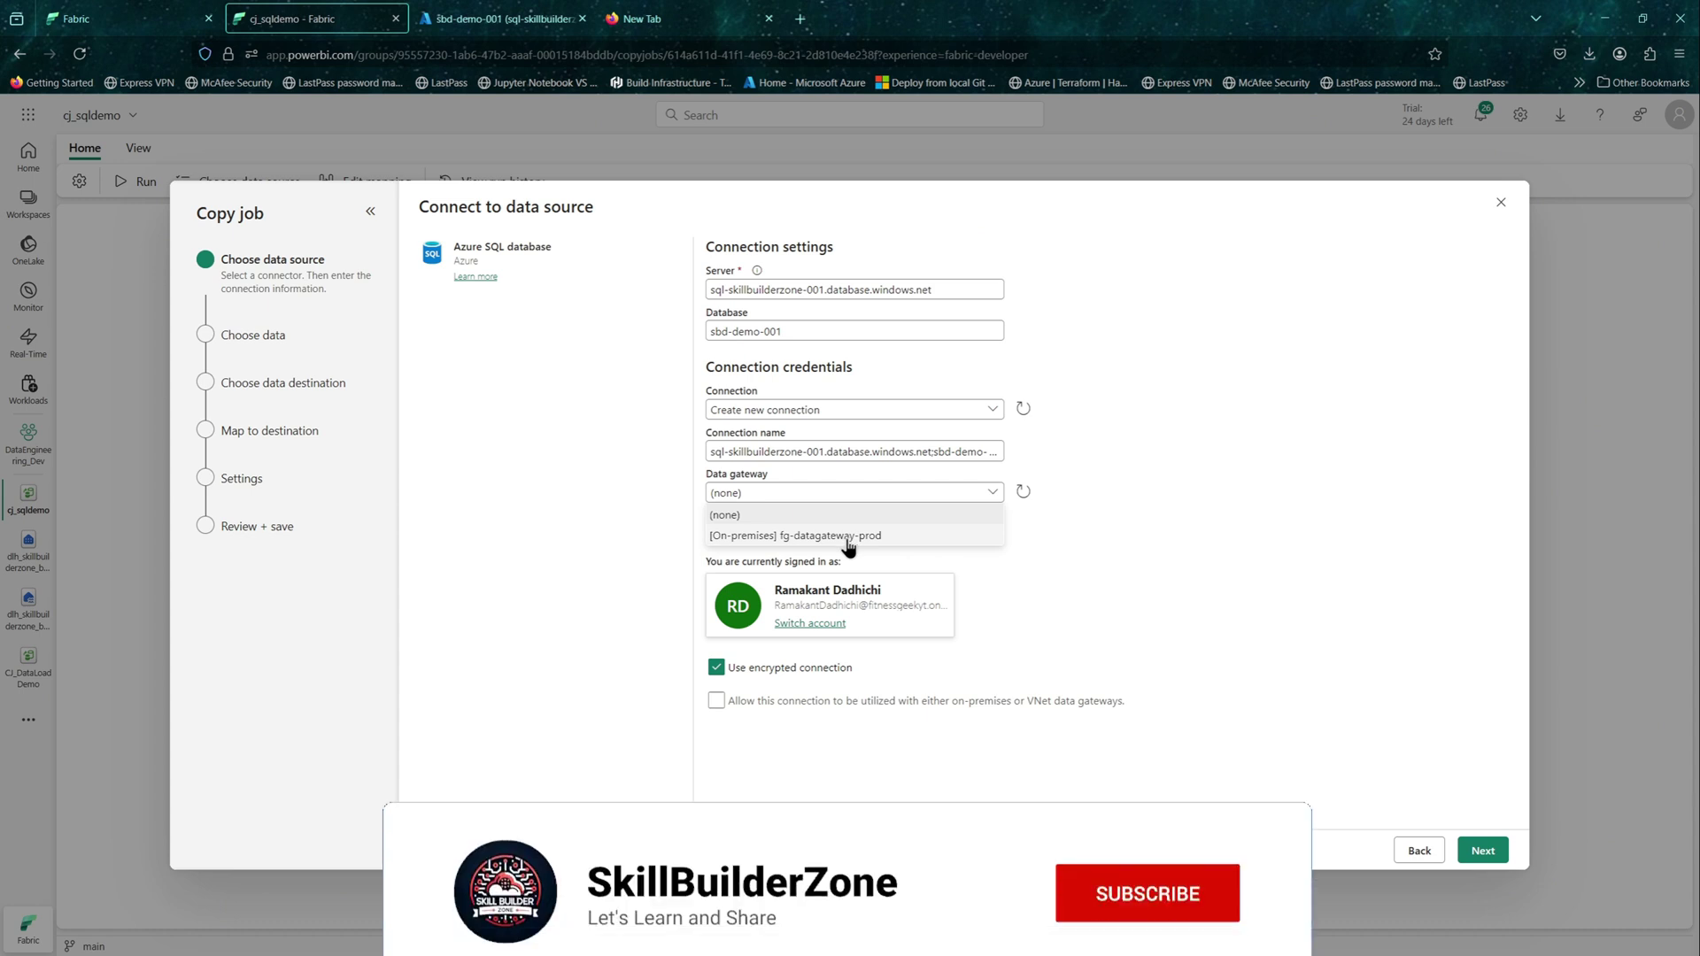
left_click(1070, 522)
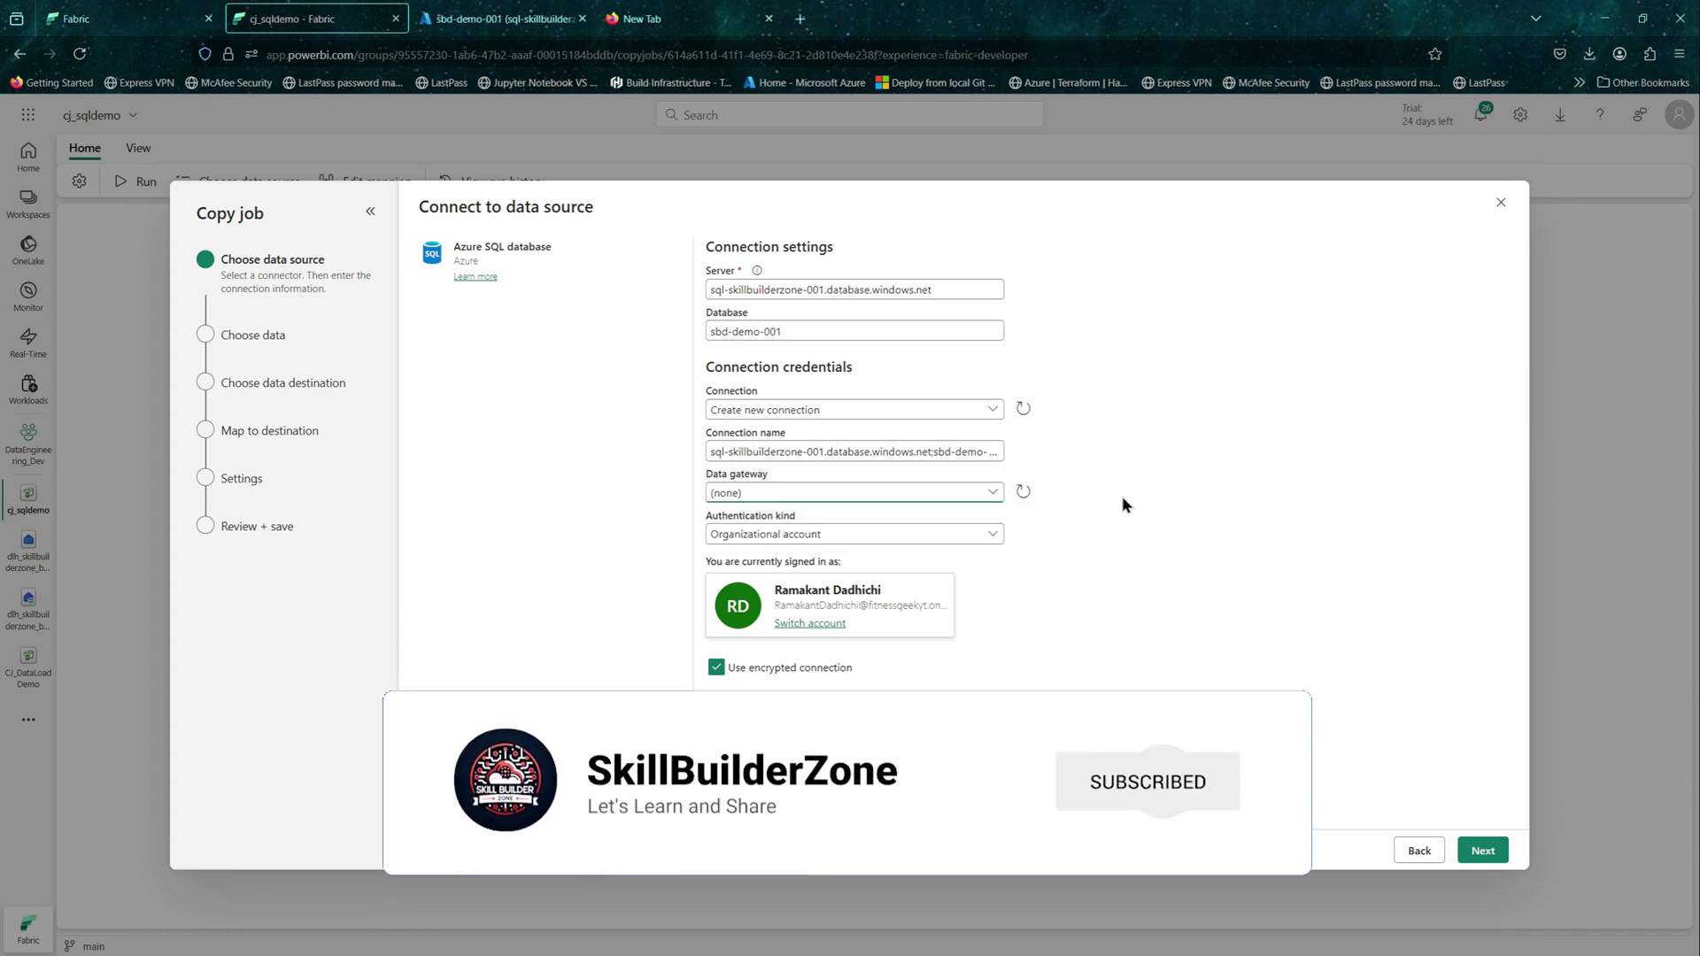
left_click(1484, 850)
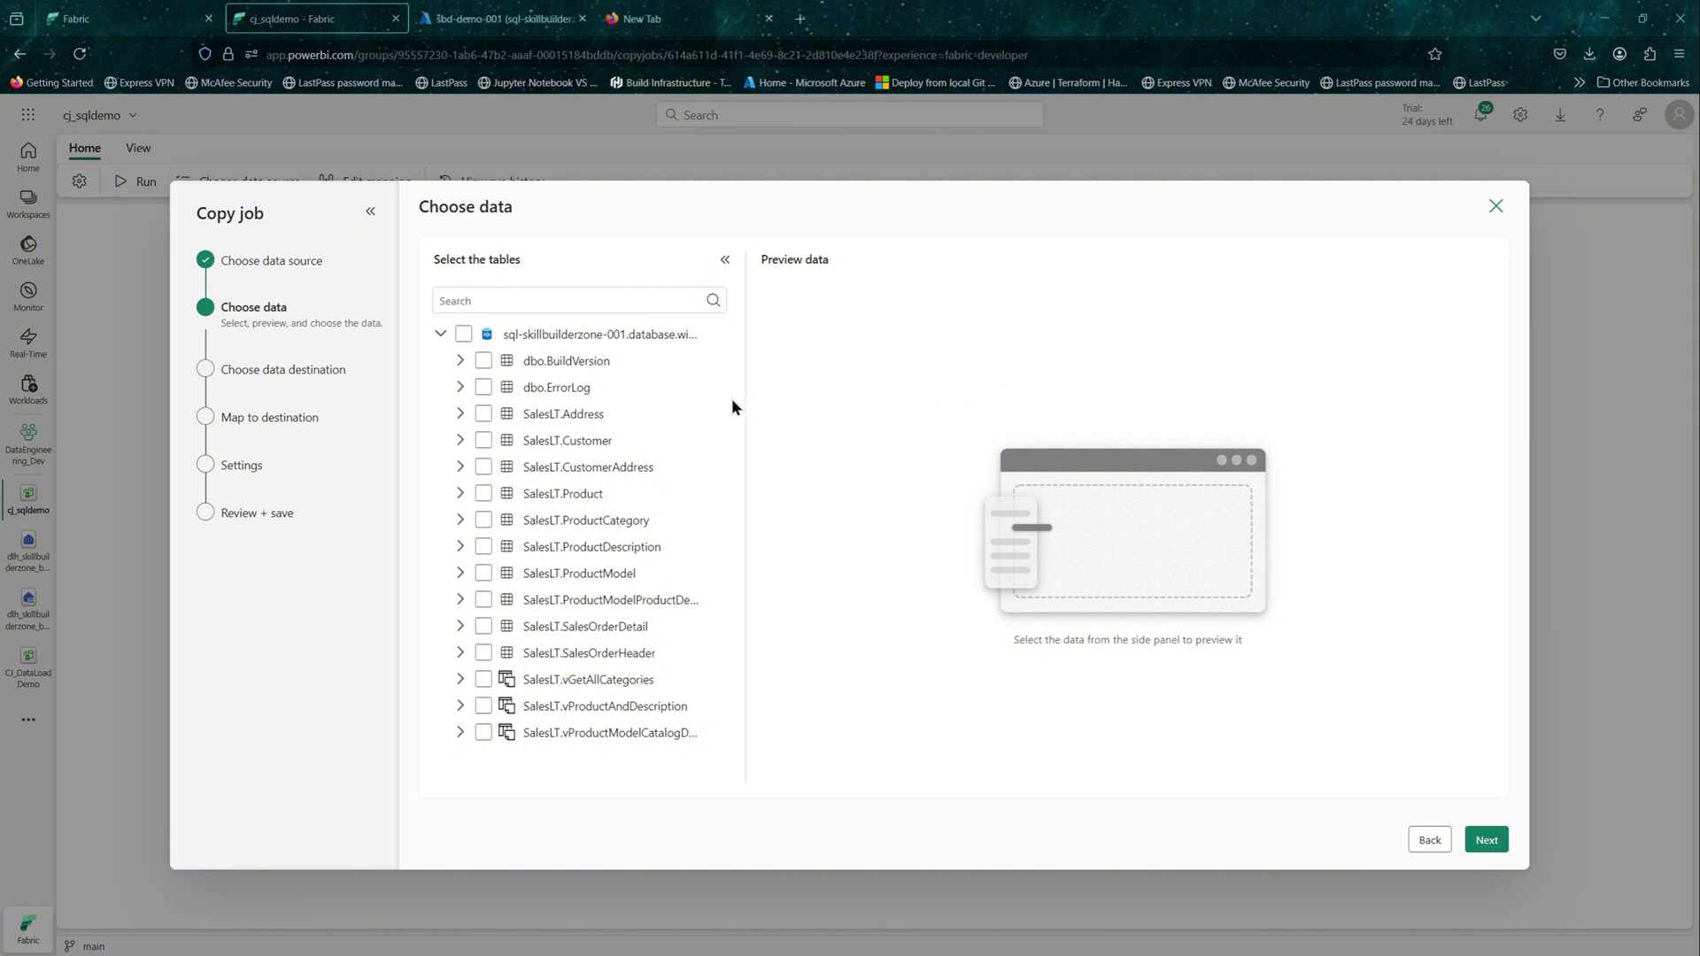
Step: Select all source tables from dbo.BuildVersion through SalesLT.SalesOrderHeader, leaving the three views unselected
left_click(484, 360)
left_click(484, 387)
left_click(483, 414)
left_click(484, 441)
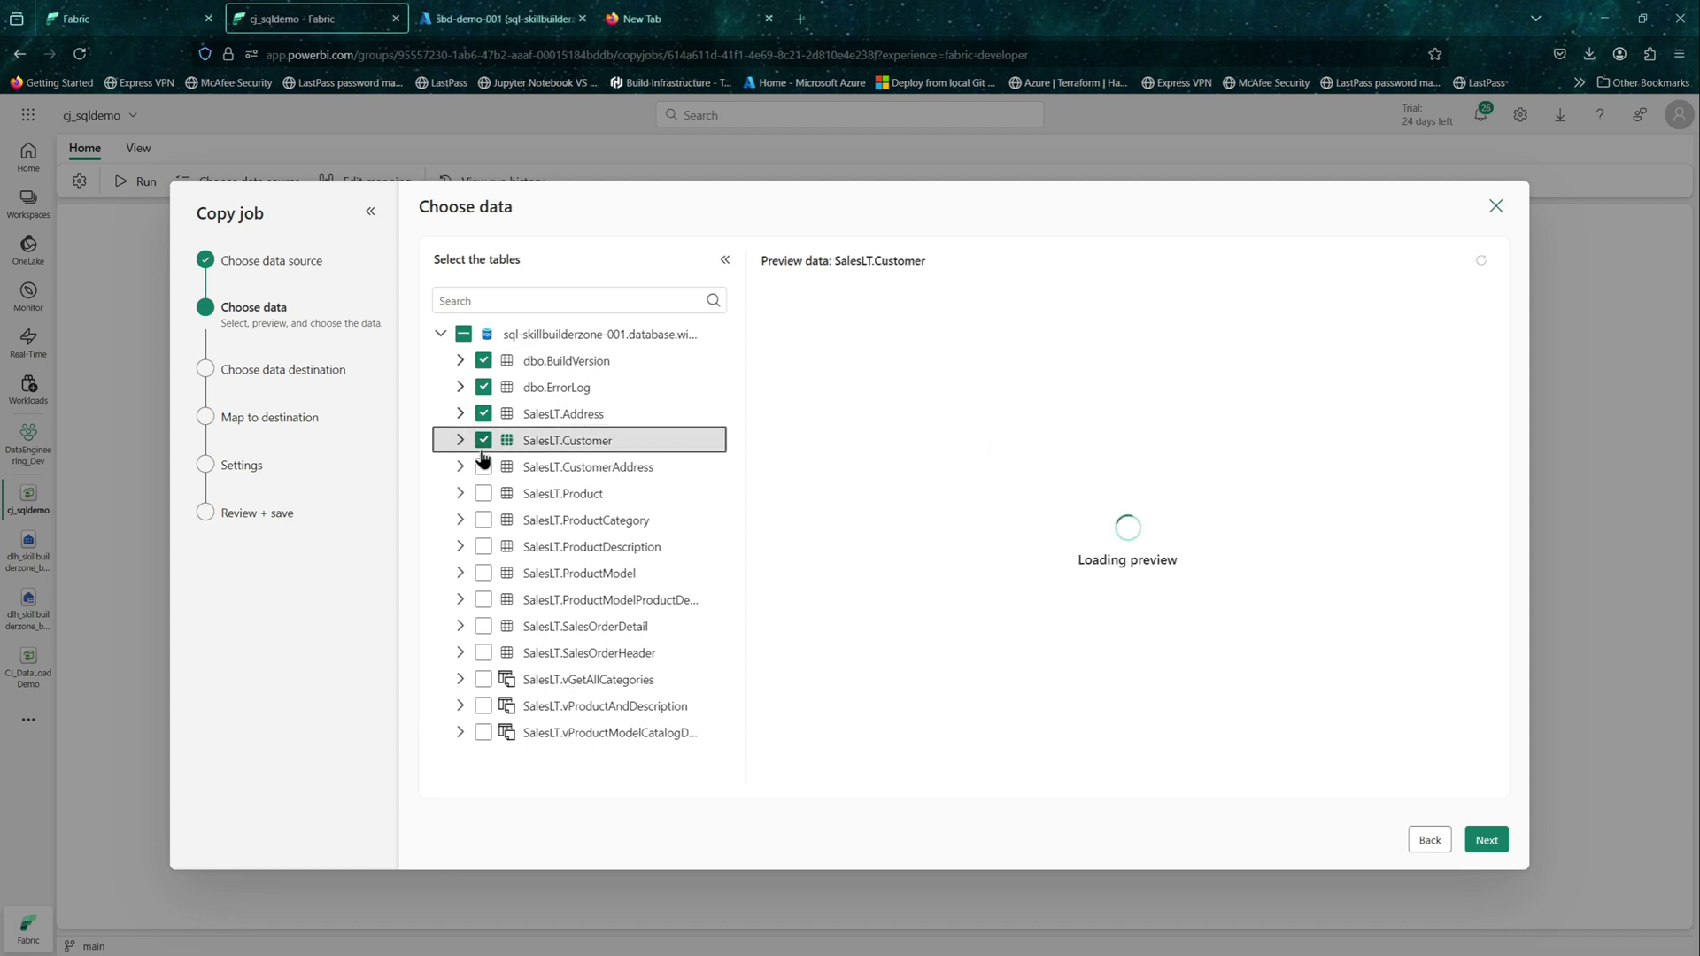
left_click(483, 466)
left_click(483, 494)
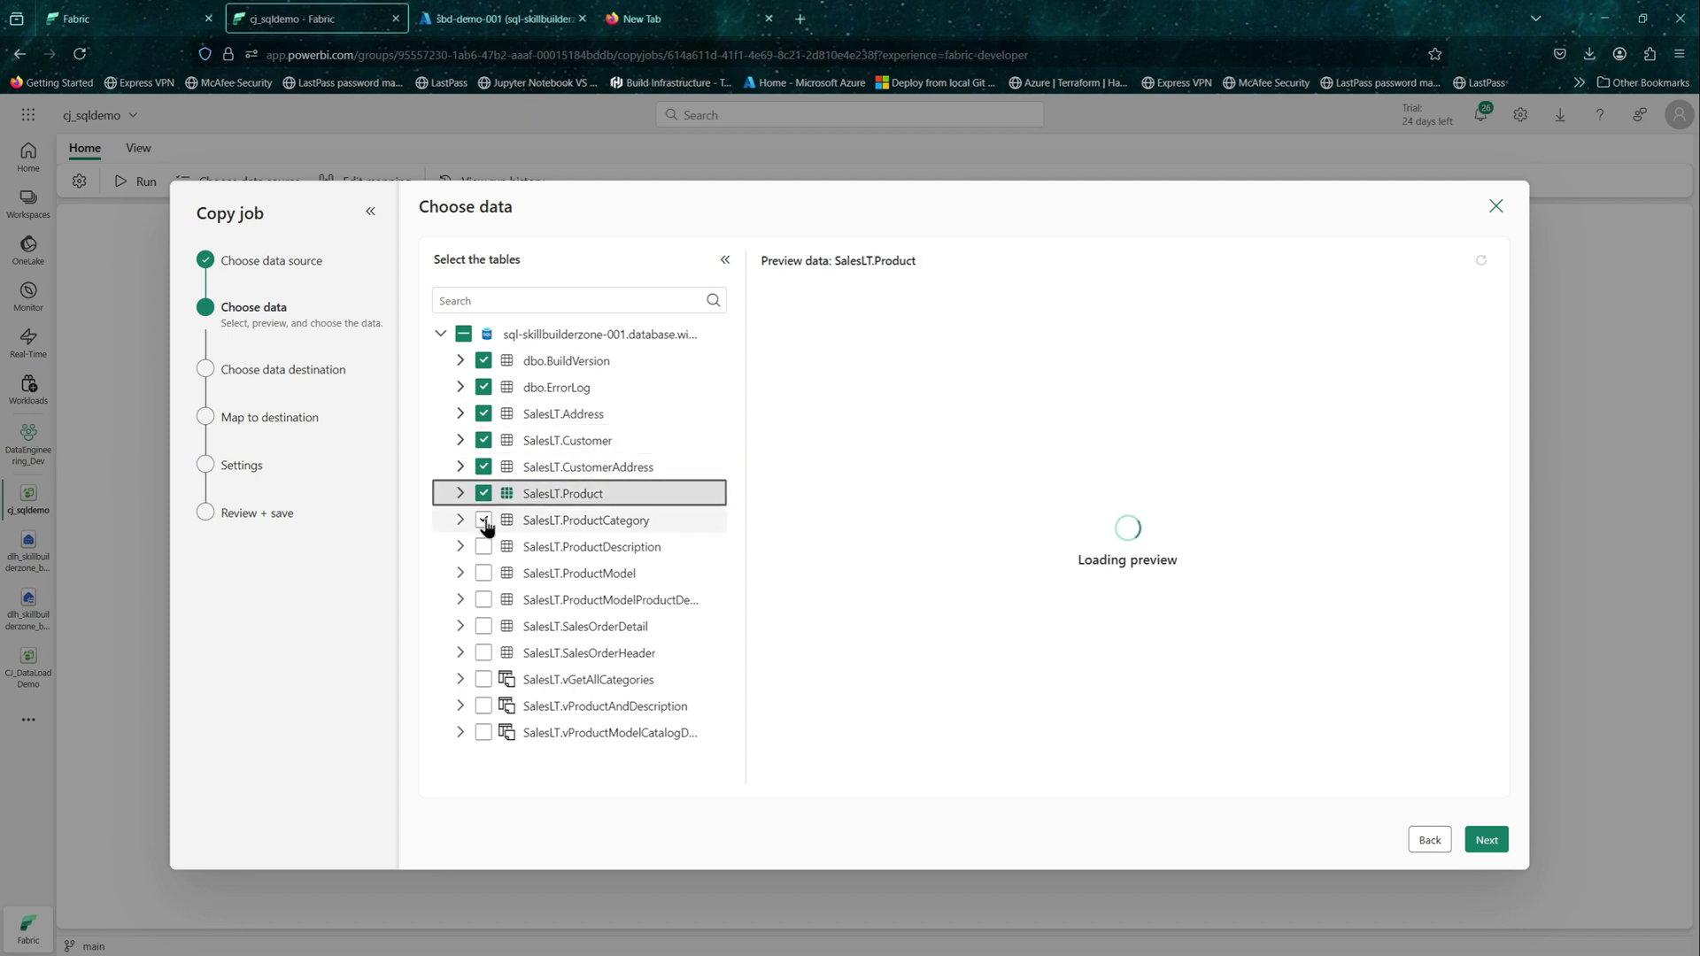
left_click(483, 519)
left_click(484, 547)
left_click(484, 573)
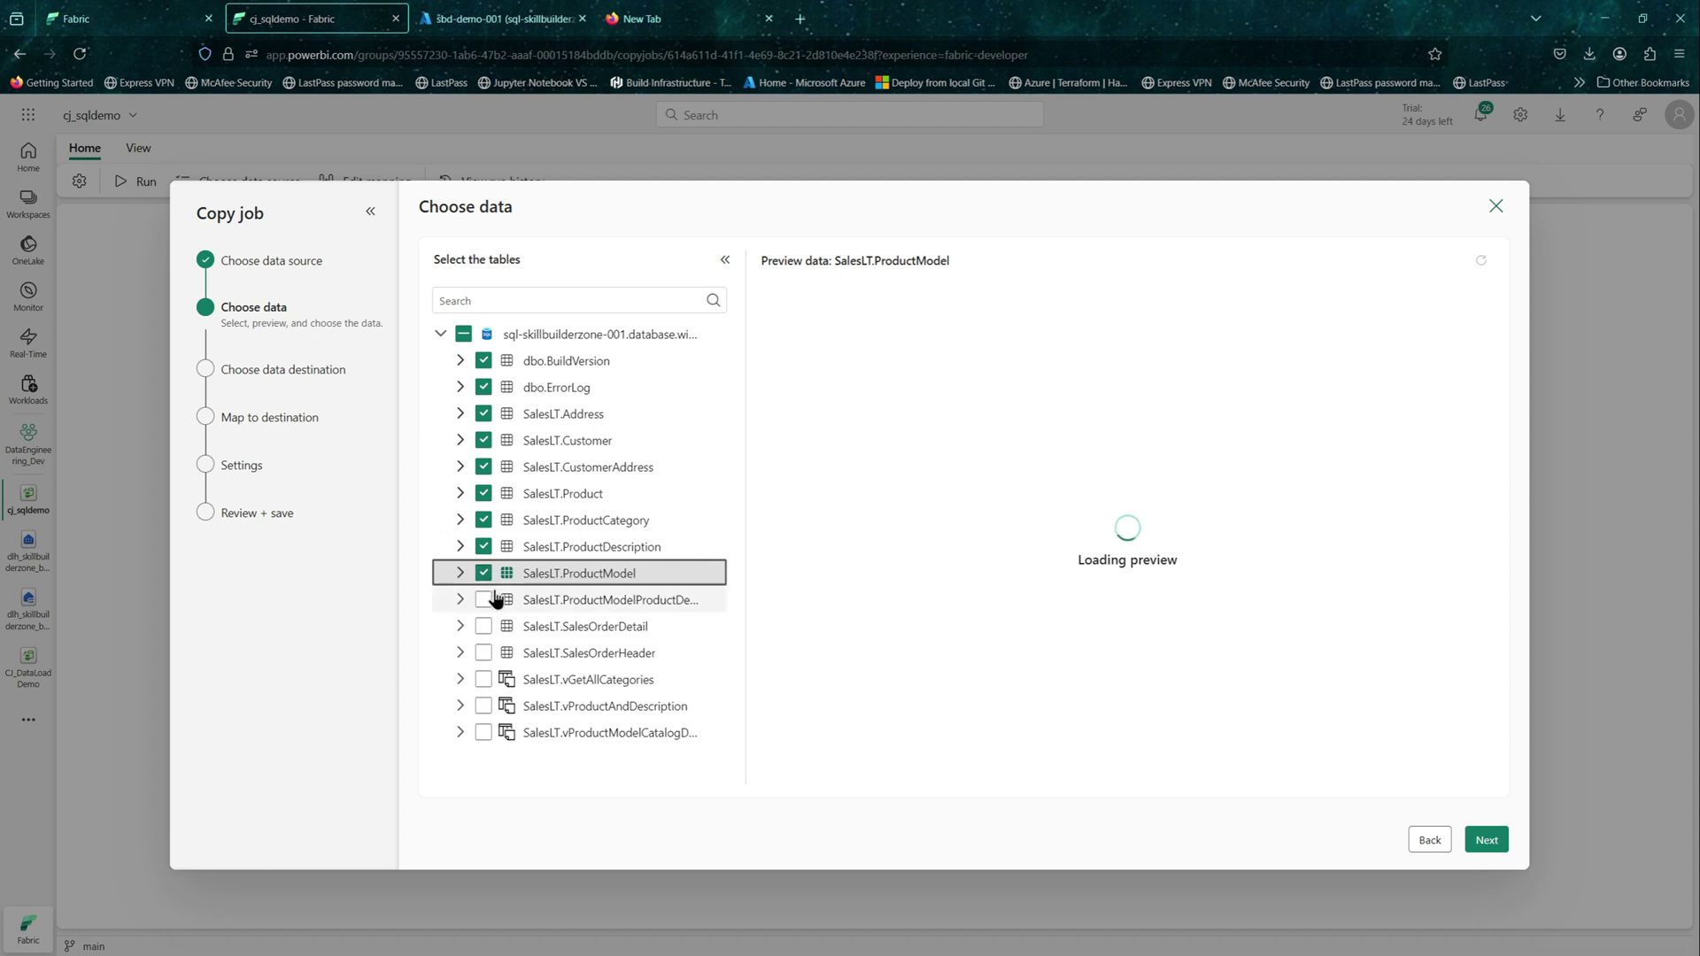
left_click(484, 600)
left_click(484, 626)
left_click(483, 652)
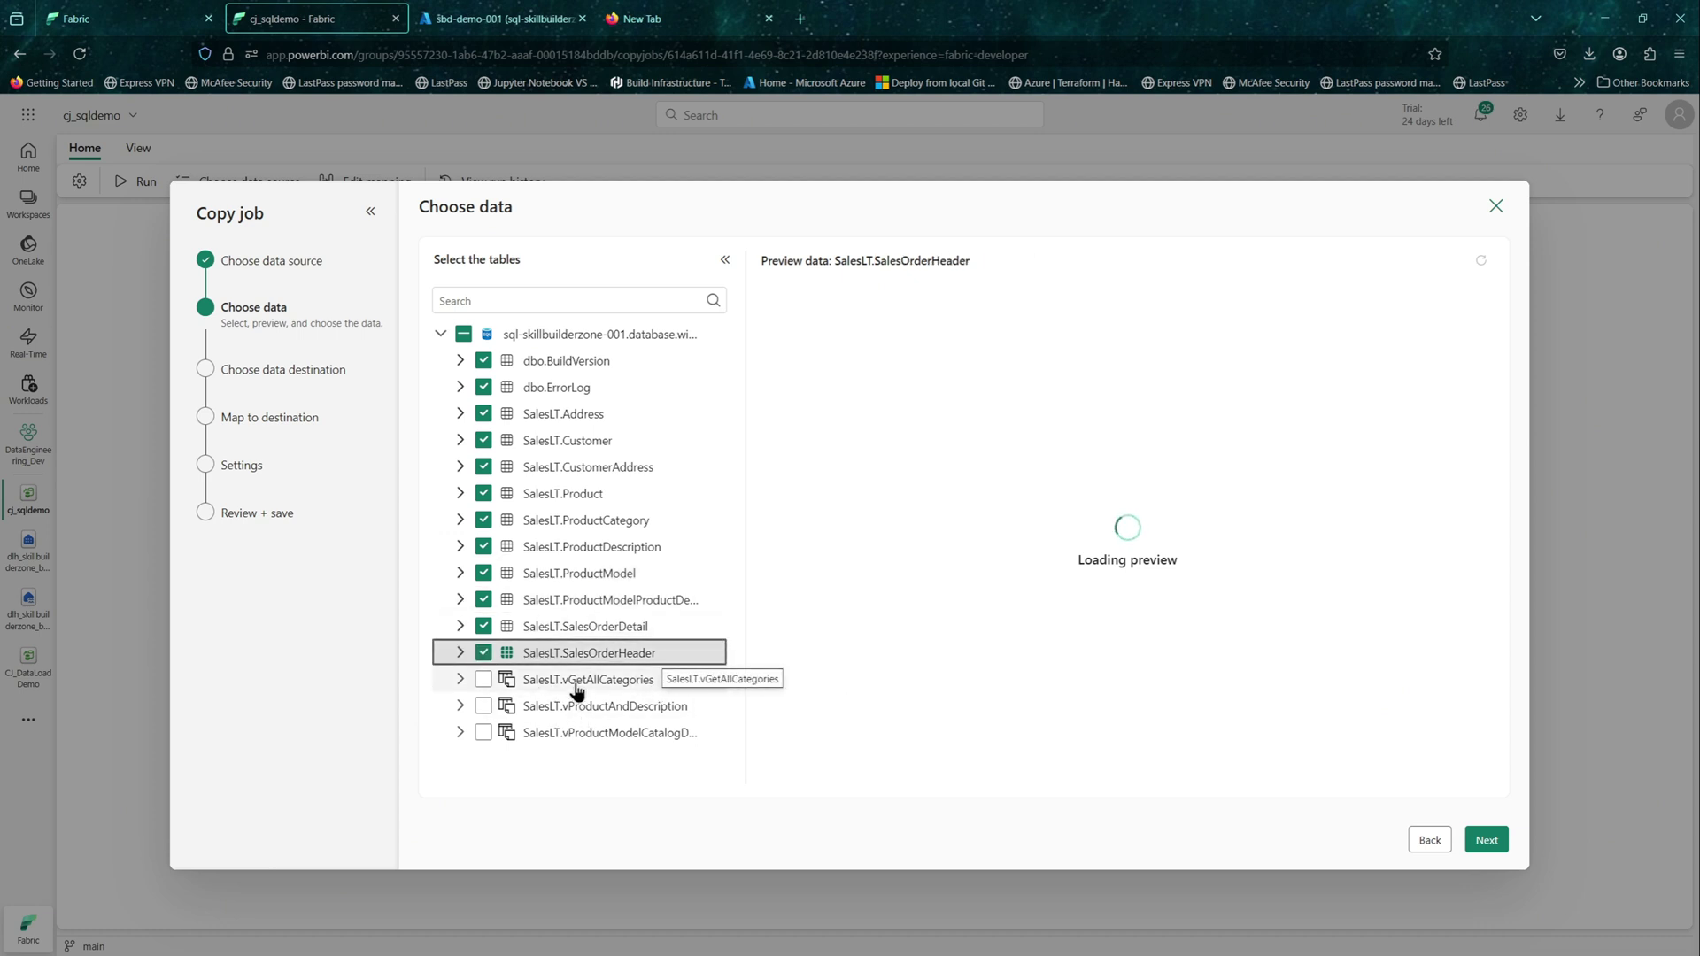
Step: Inspect the columns of the SalesLT.vGetAllCategories view and the SalesLT.SalesOrderHeader table
left_click(460, 681)
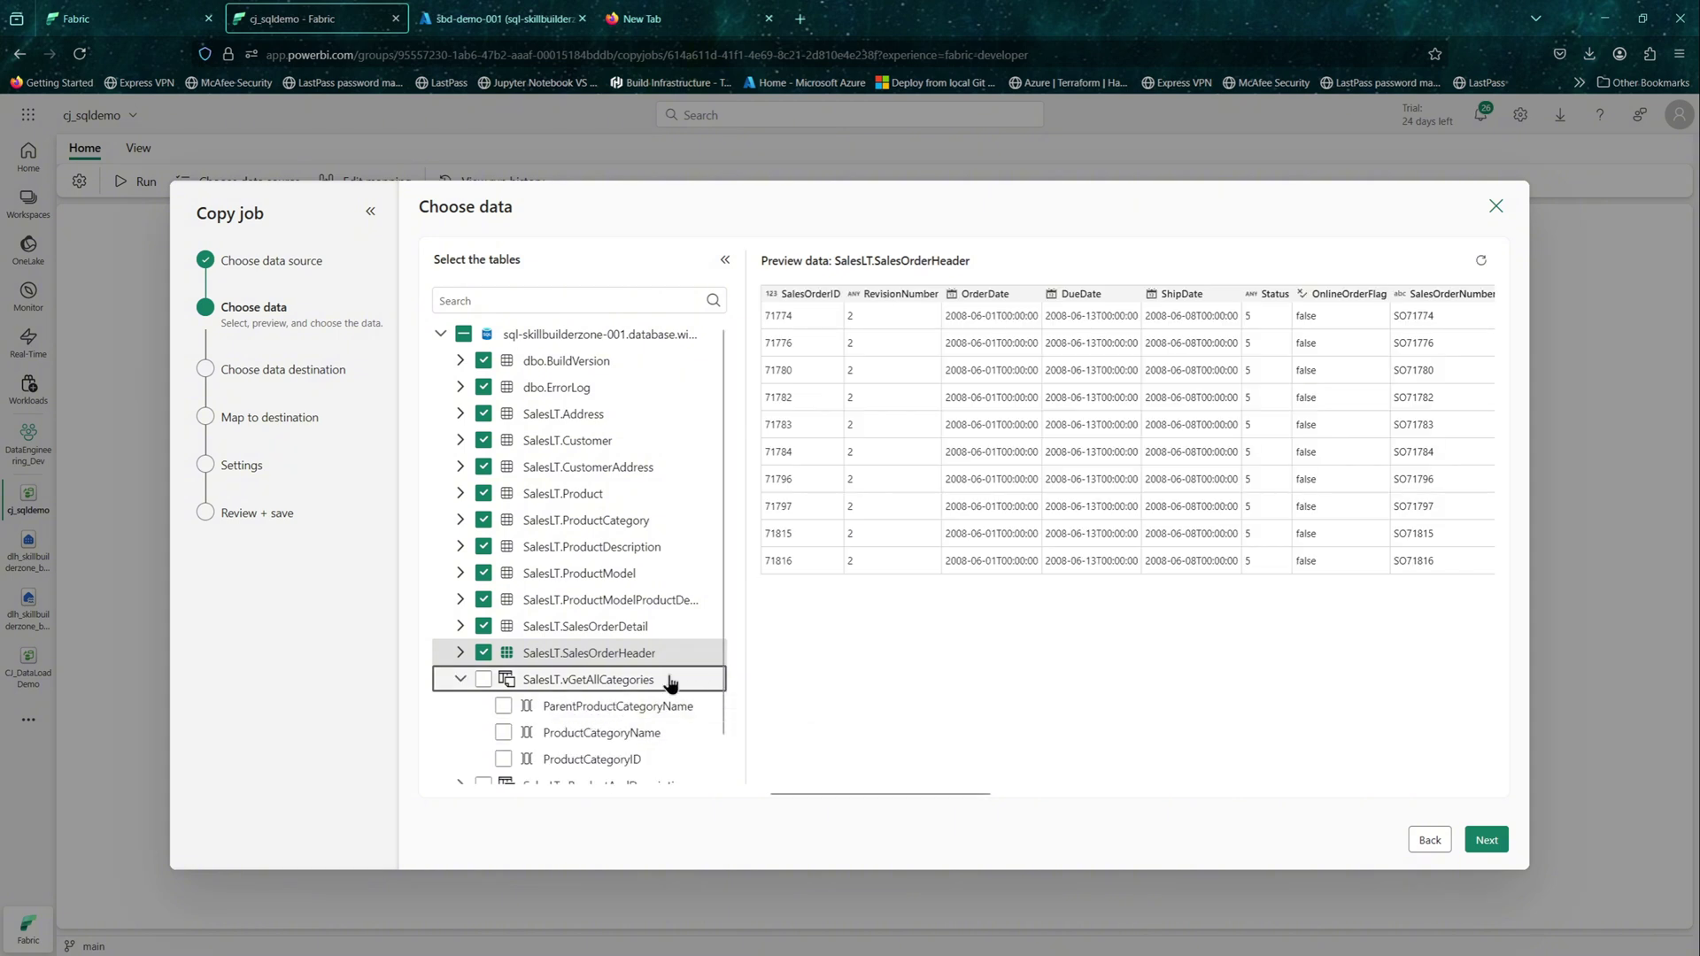
left_click(461, 679)
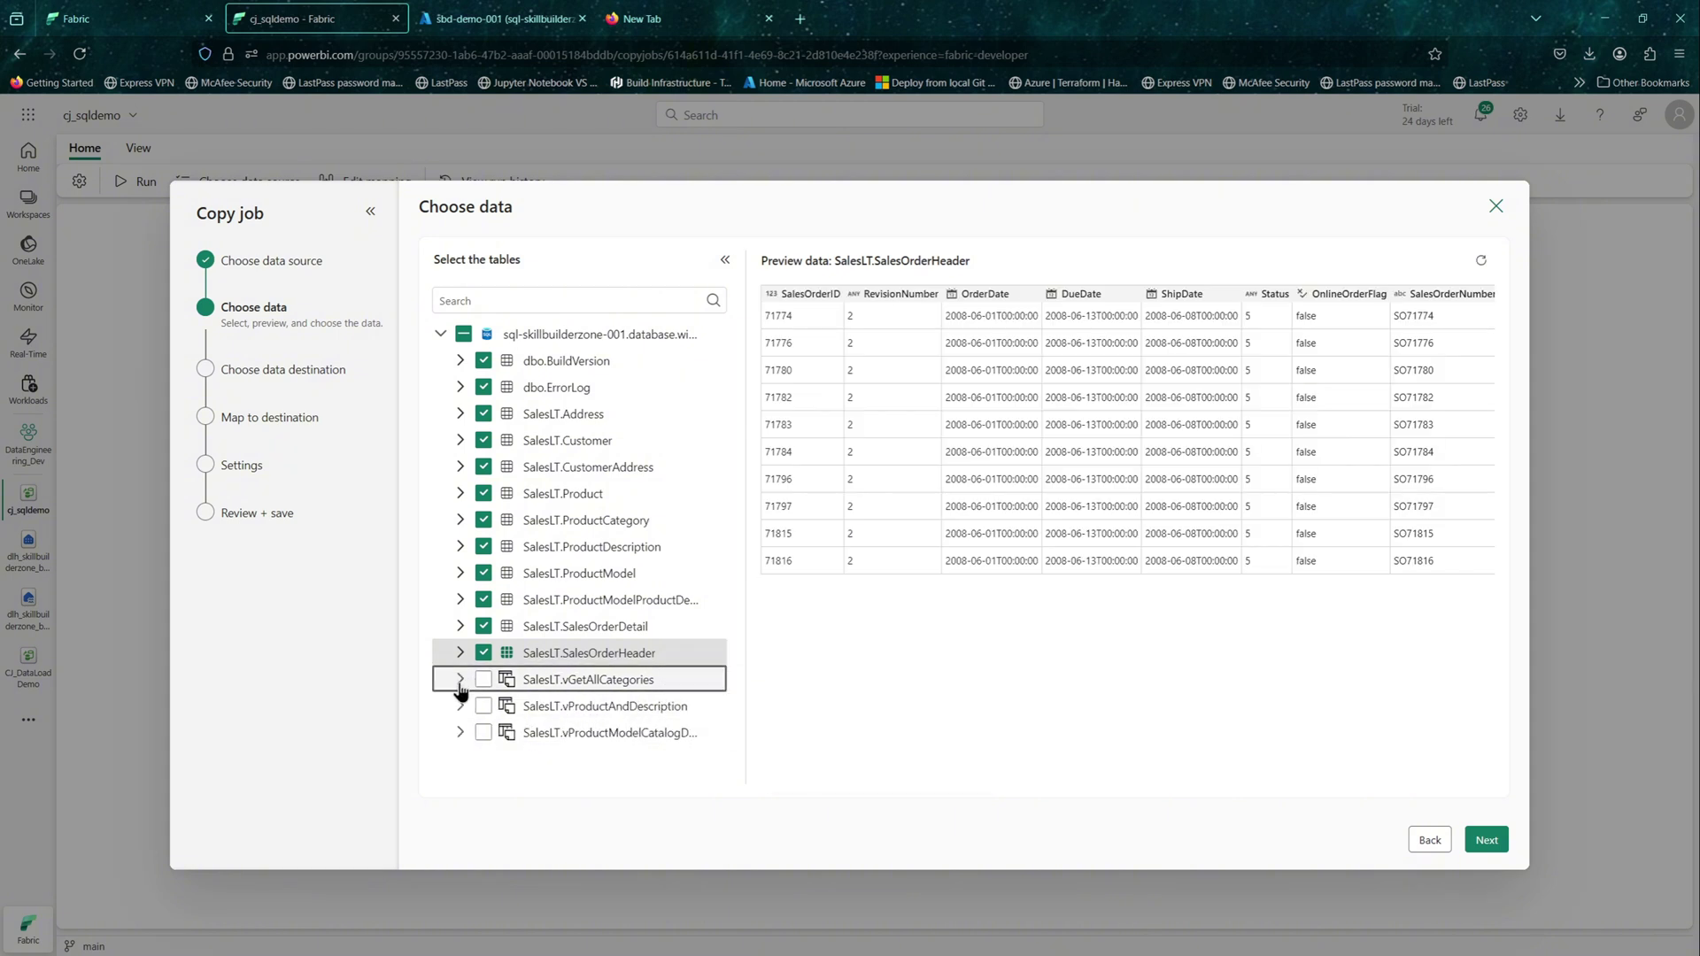
left_click(460, 652)
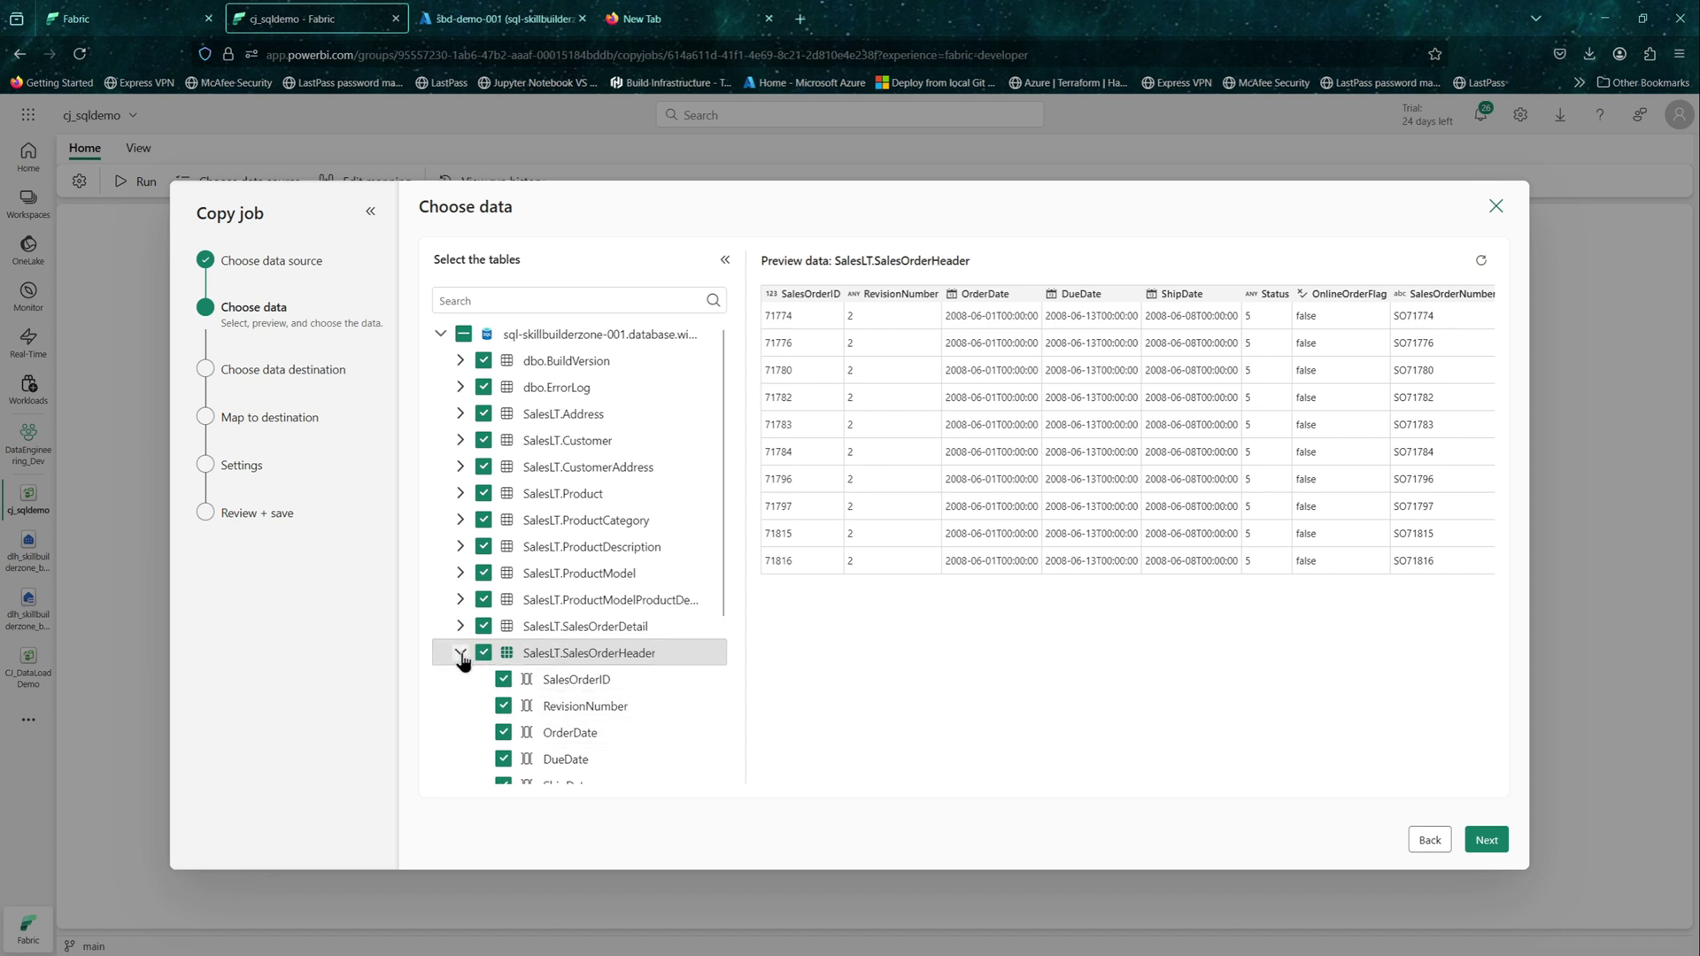
left_click(461, 652)
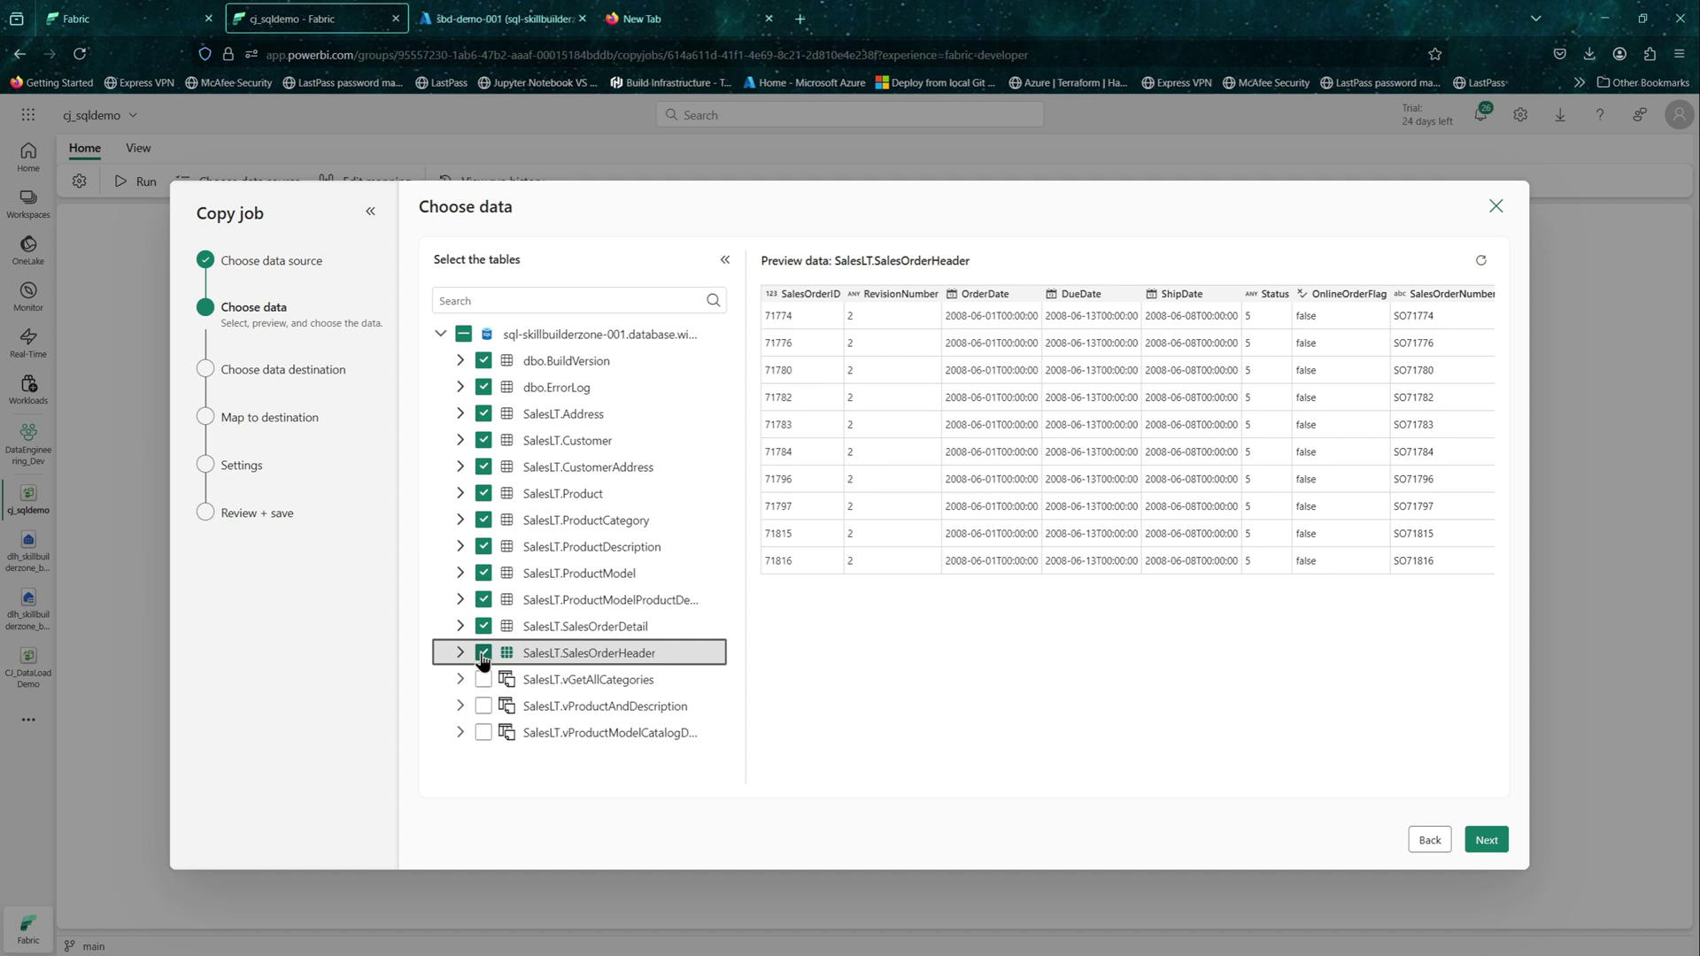
Step: Deselect dbo.BuildVersion and dbo.ErrorLog, and choose the dlh_skillbuilderzone_bronze_001 lakehouse in DataEngineering_Dev as the data destination
left_click(483, 360)
left_click(484, 387)
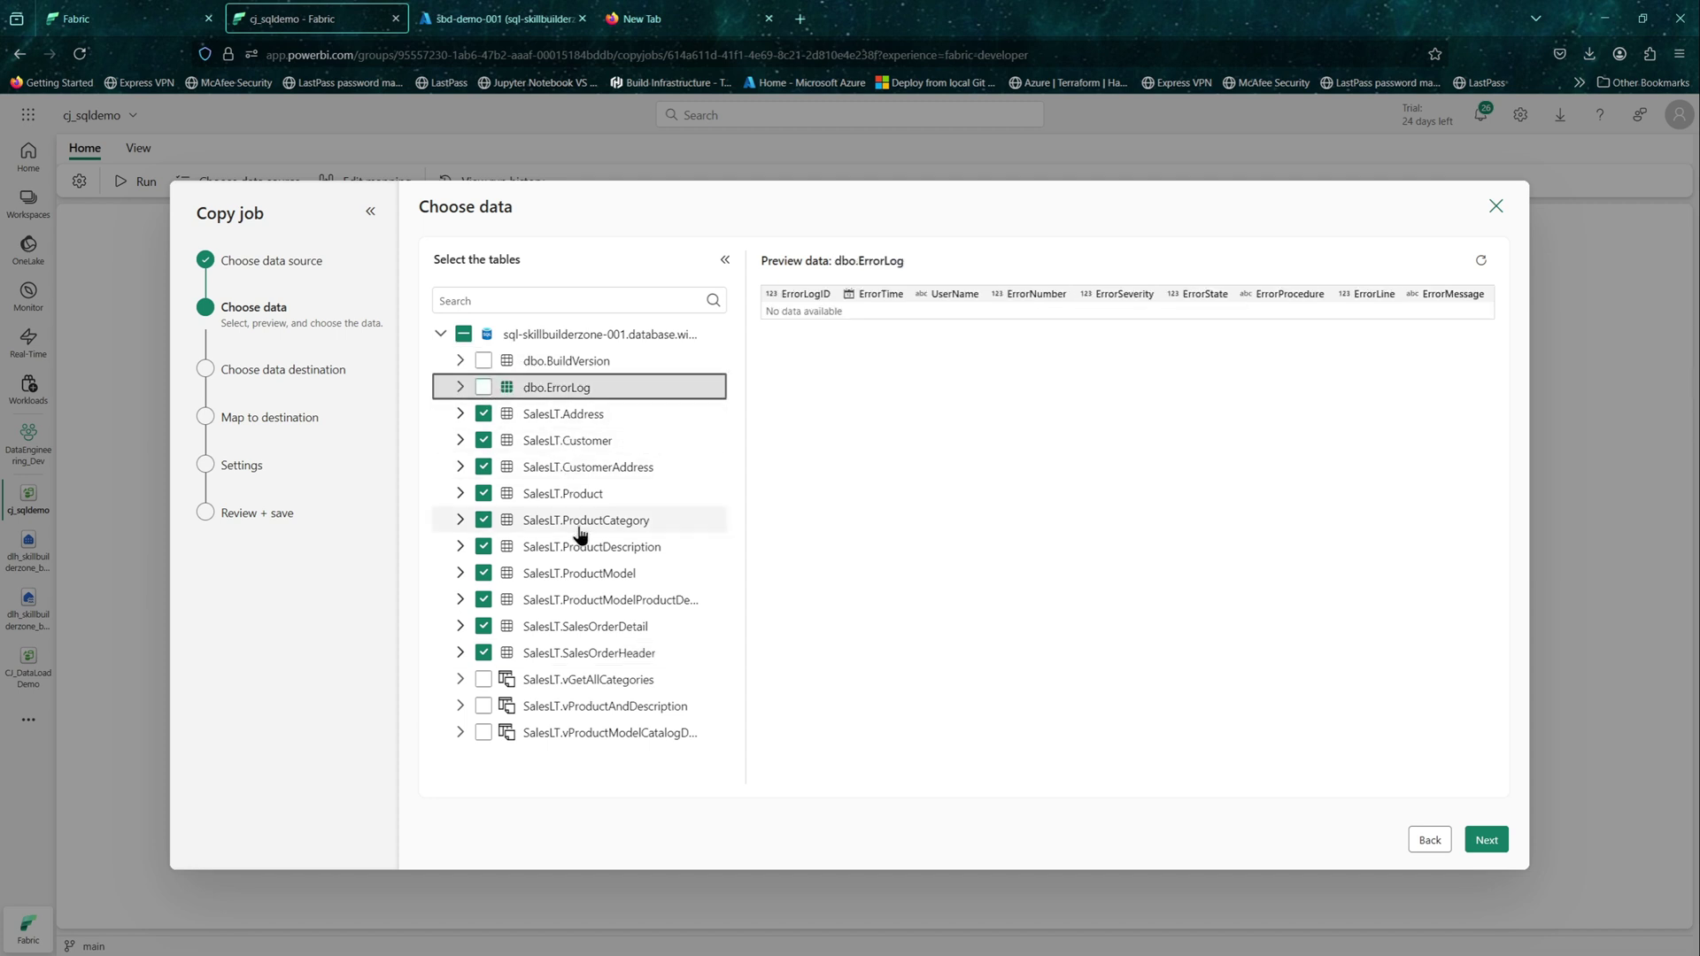
left_click(1485, 842)
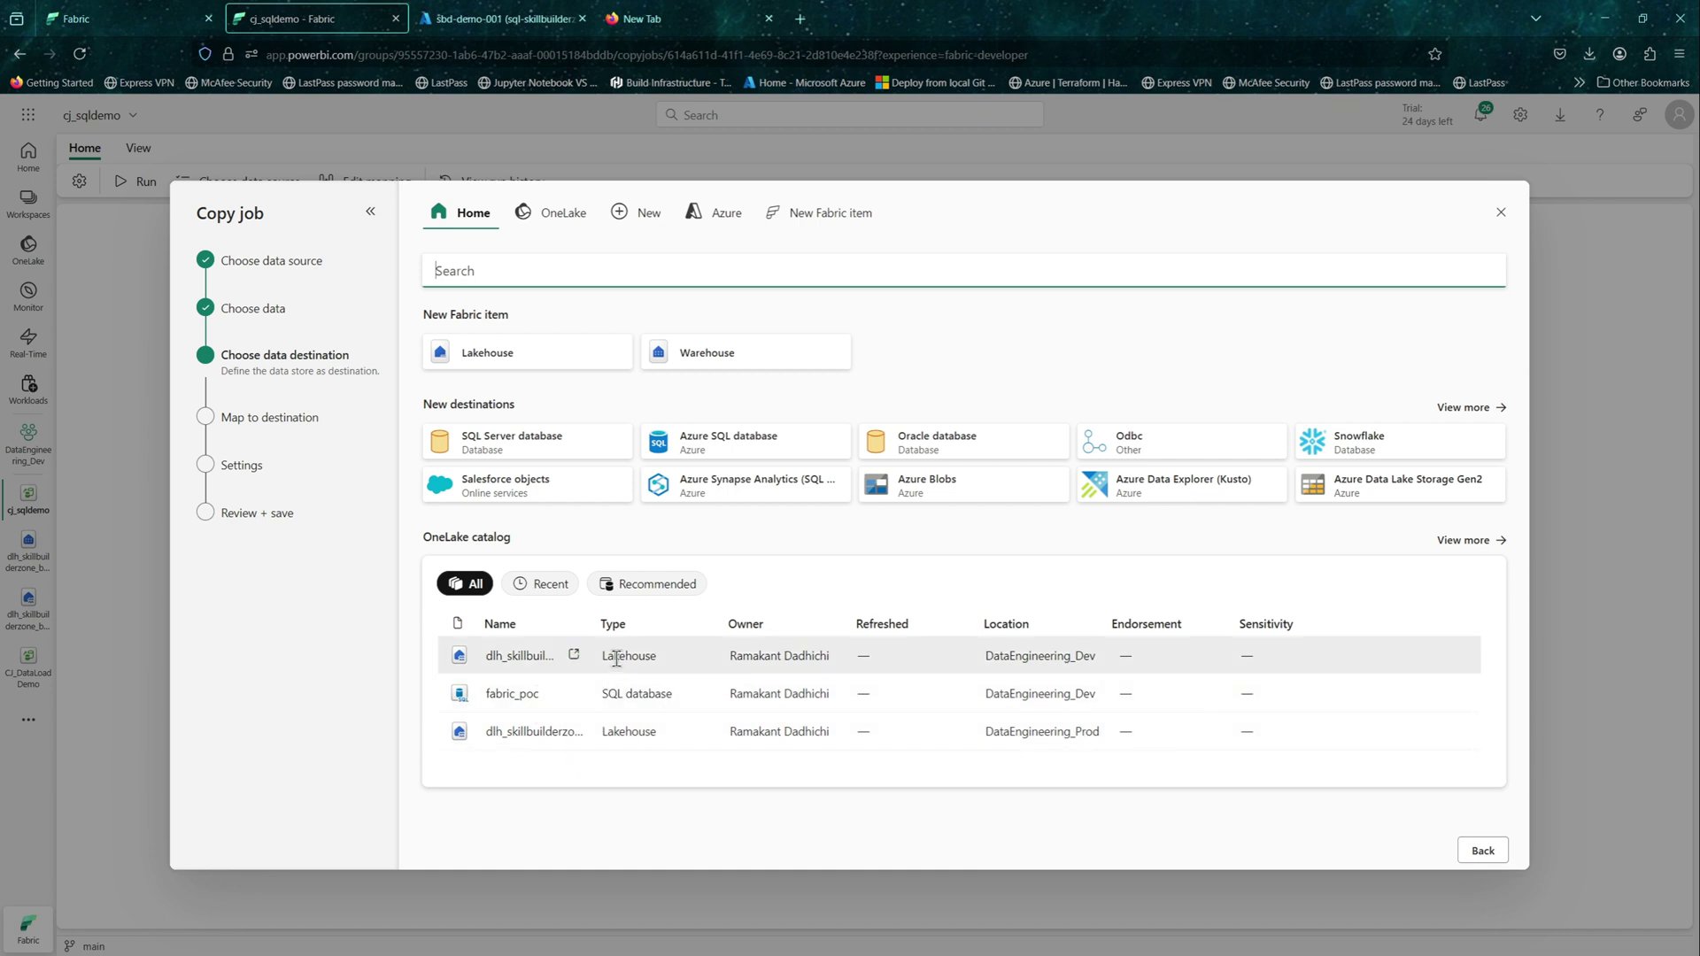
left_click(518, 655)
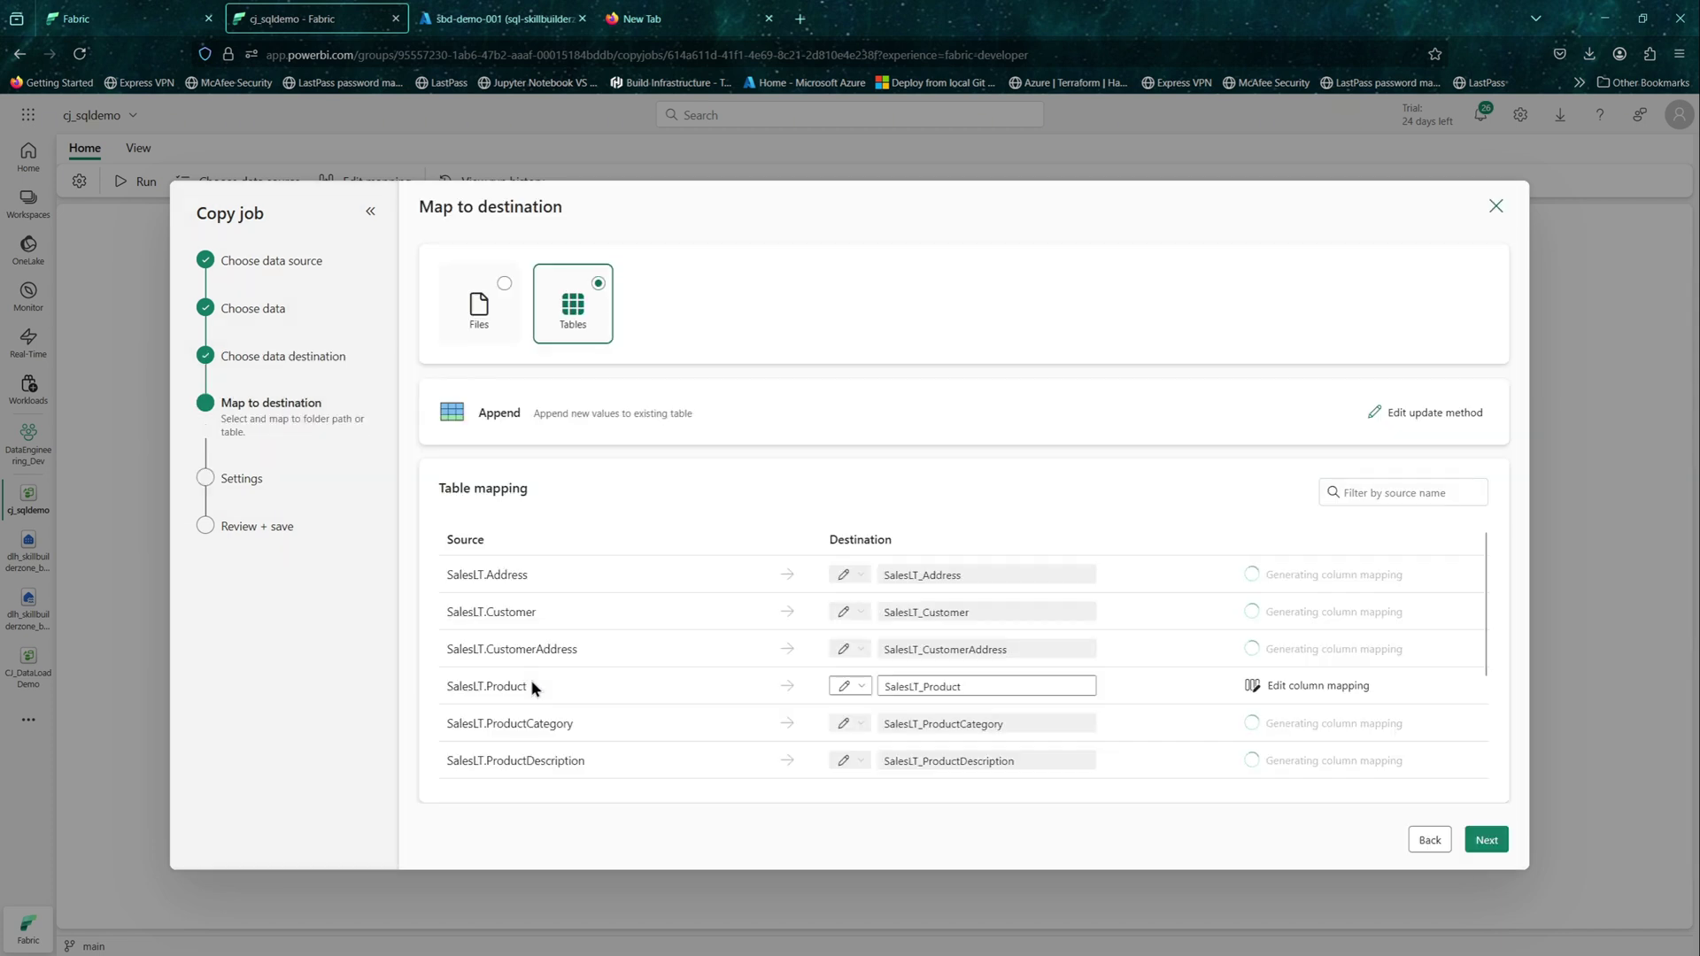
Step: Compare the Files and Tables destination options, view the available file formats, and return to Tables
left_click(505, 303)
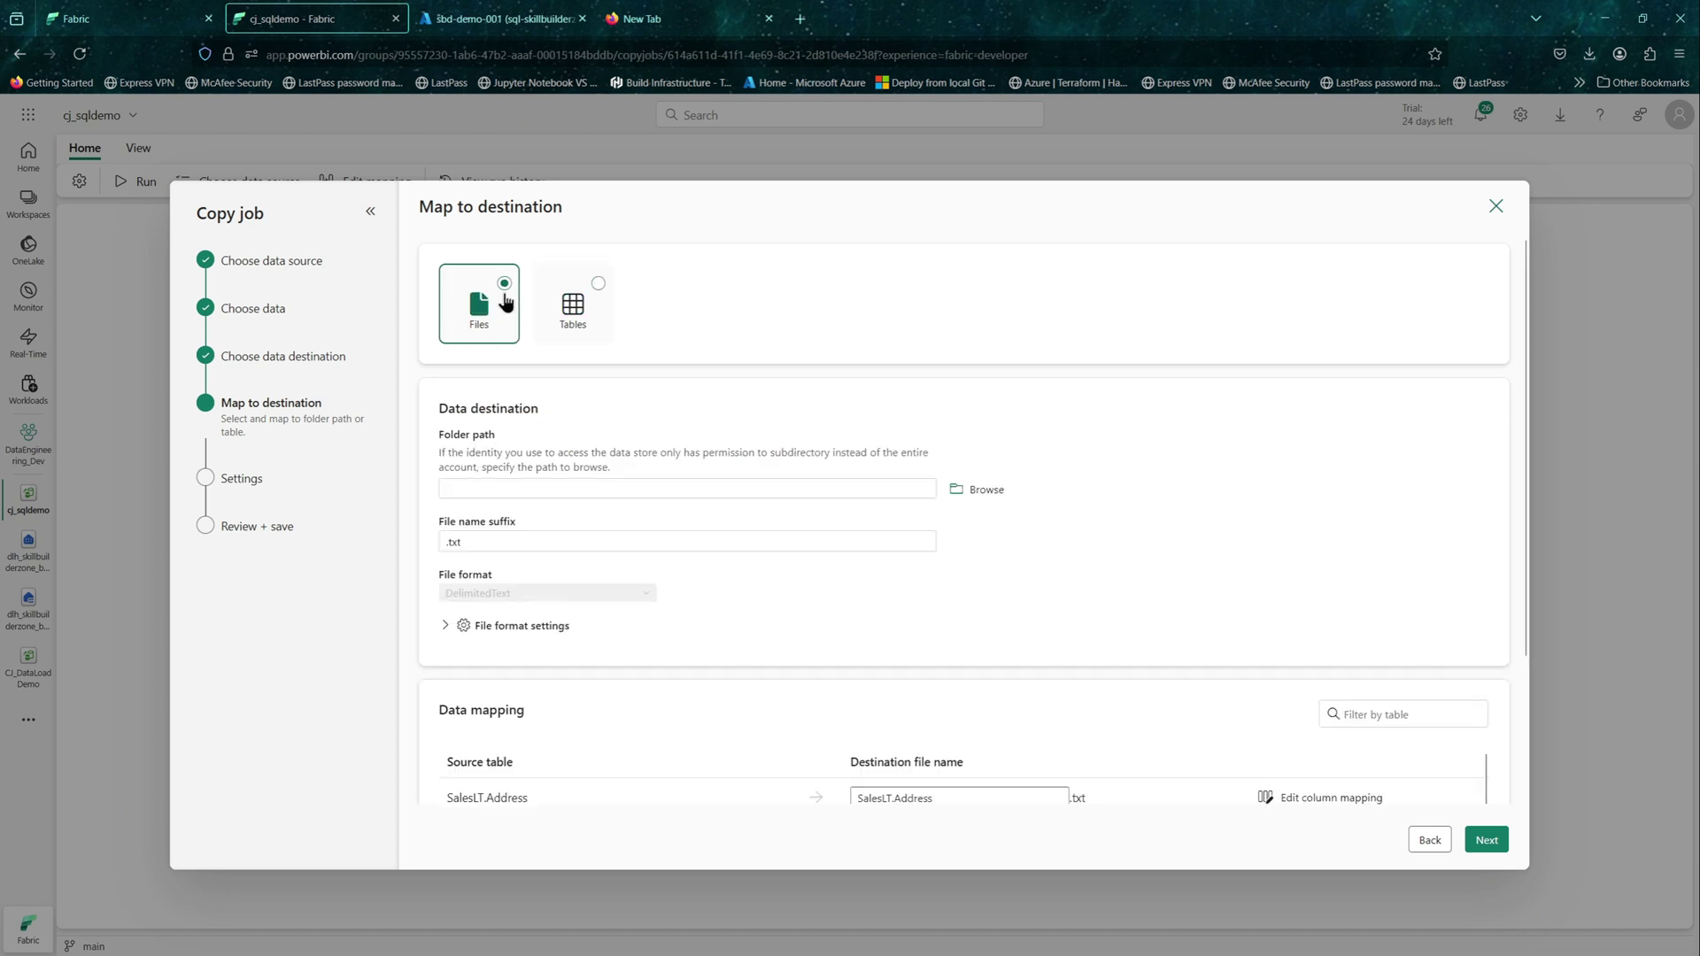
left_click(598, 306)
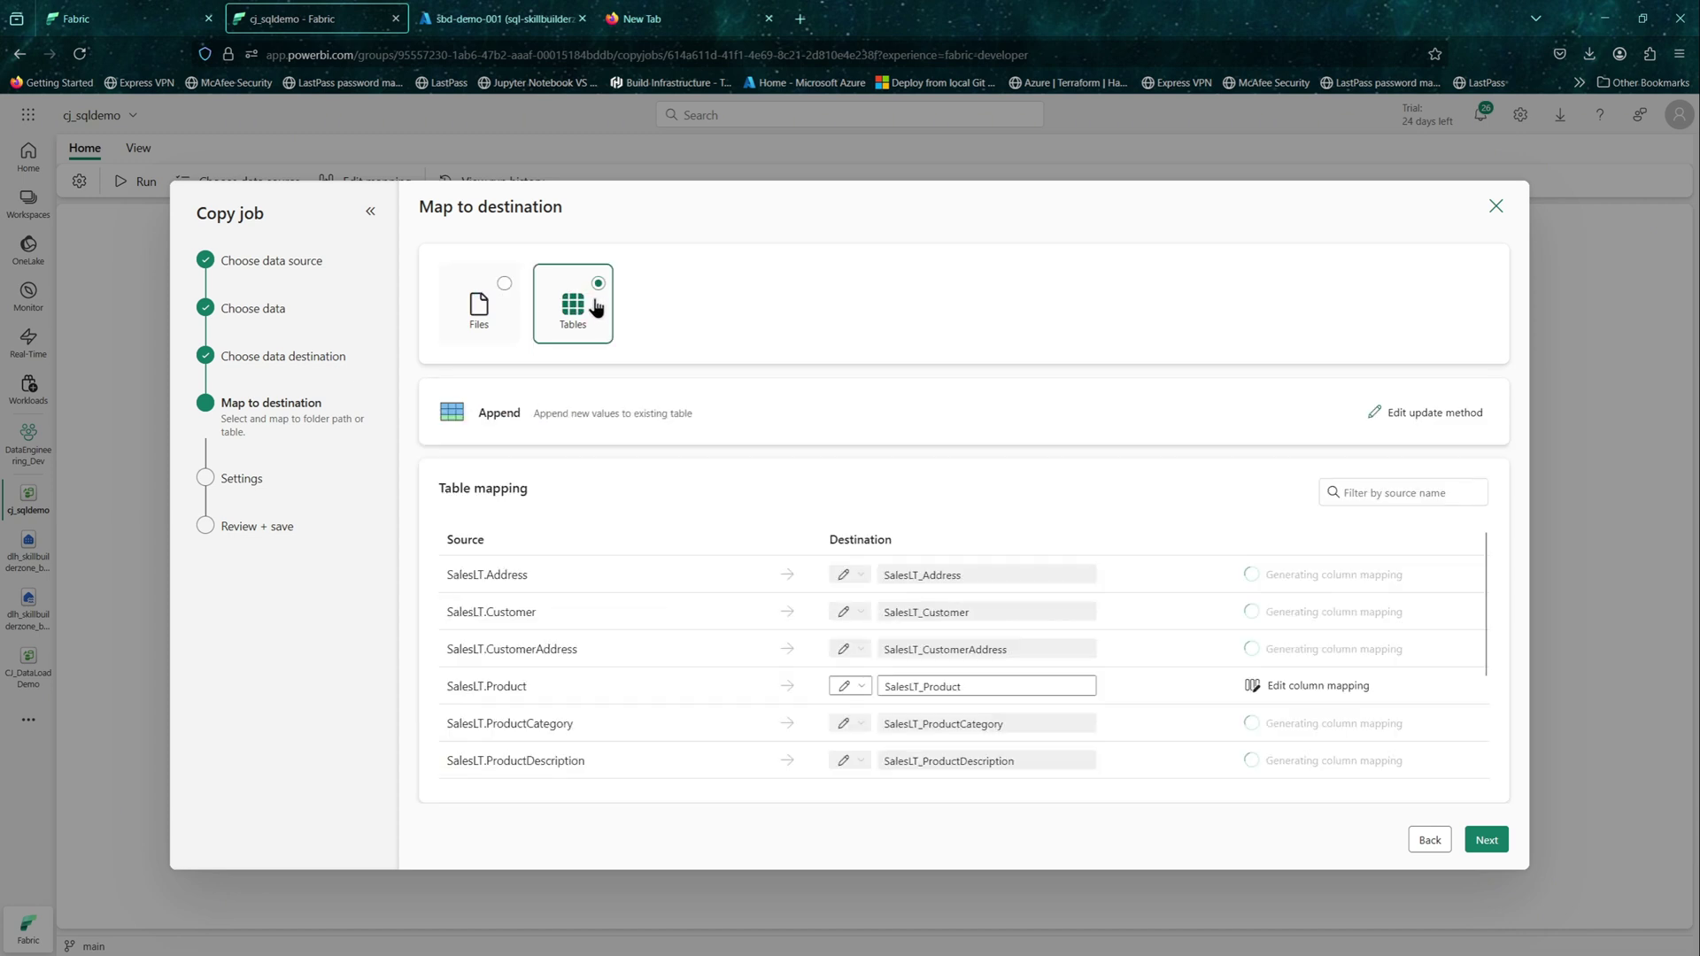
left_click(501, 316)
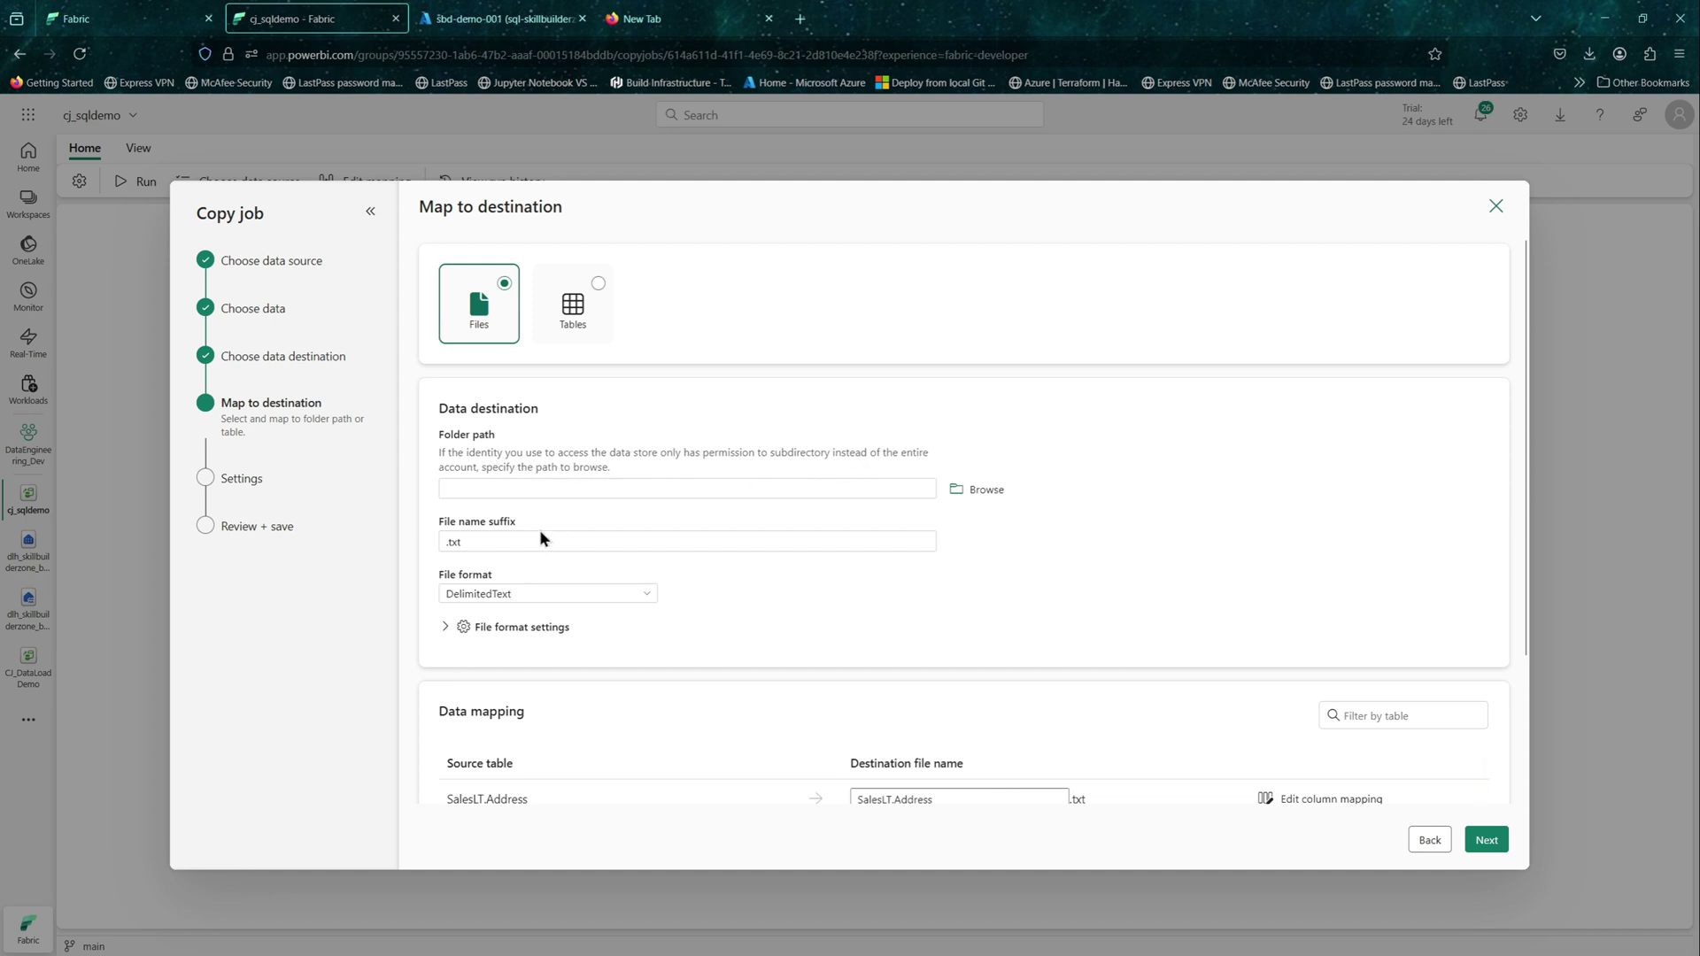
left_click(529, 593)
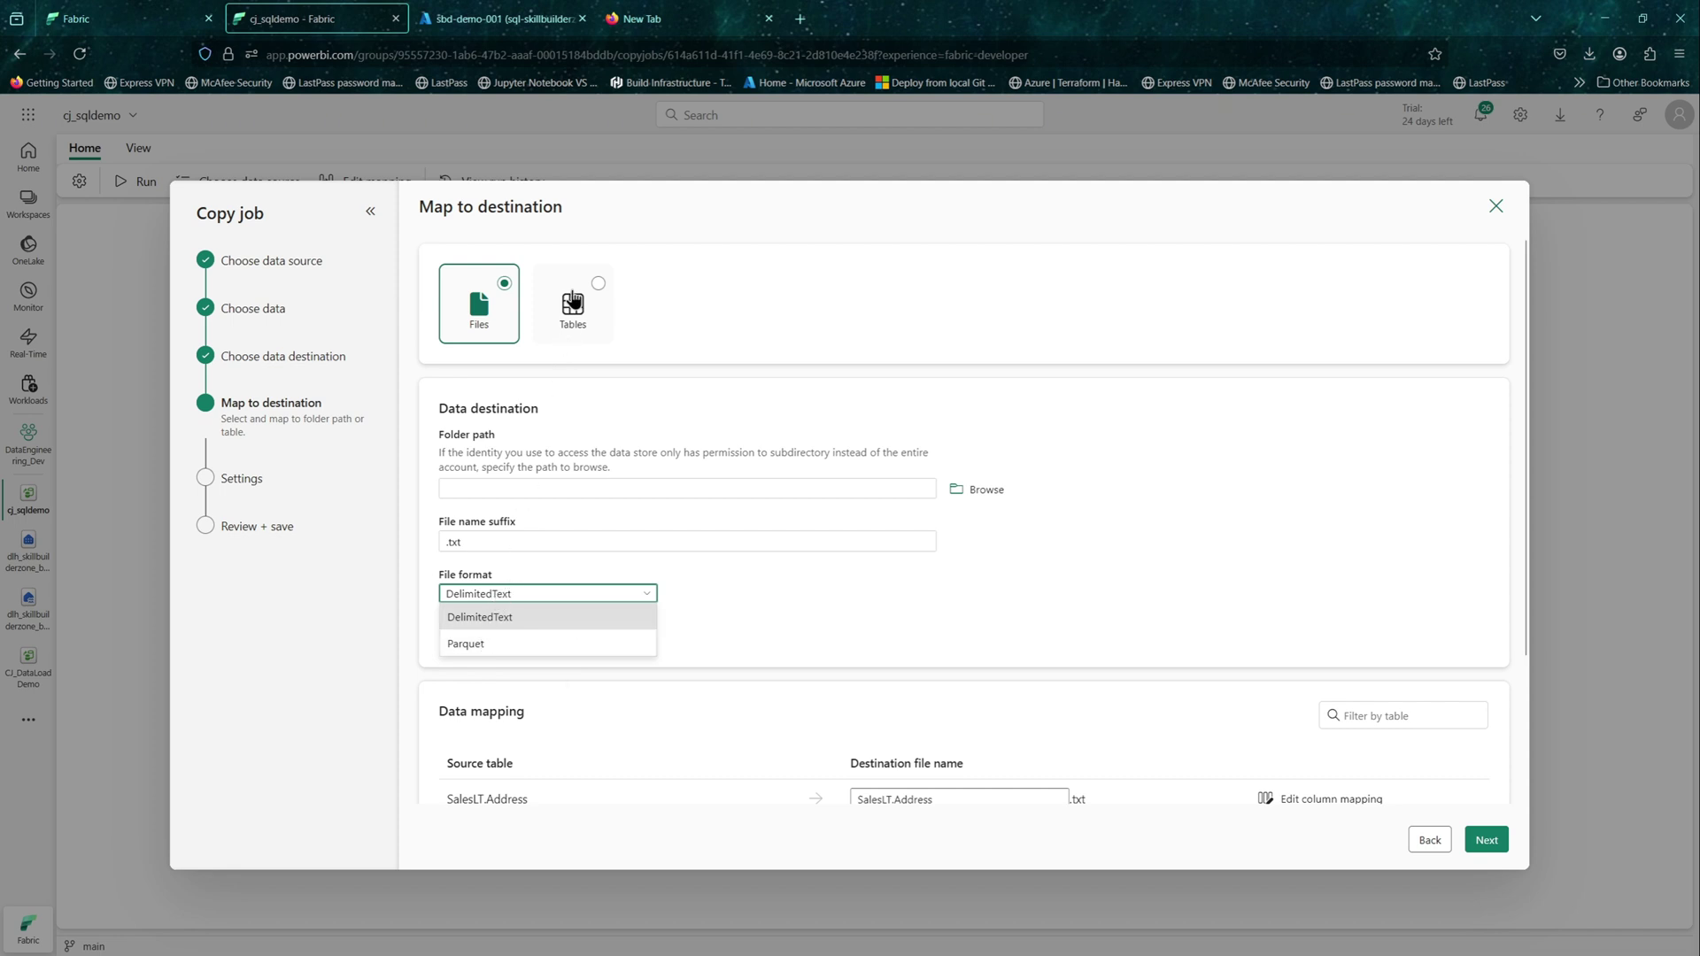
left_click(574, 301)
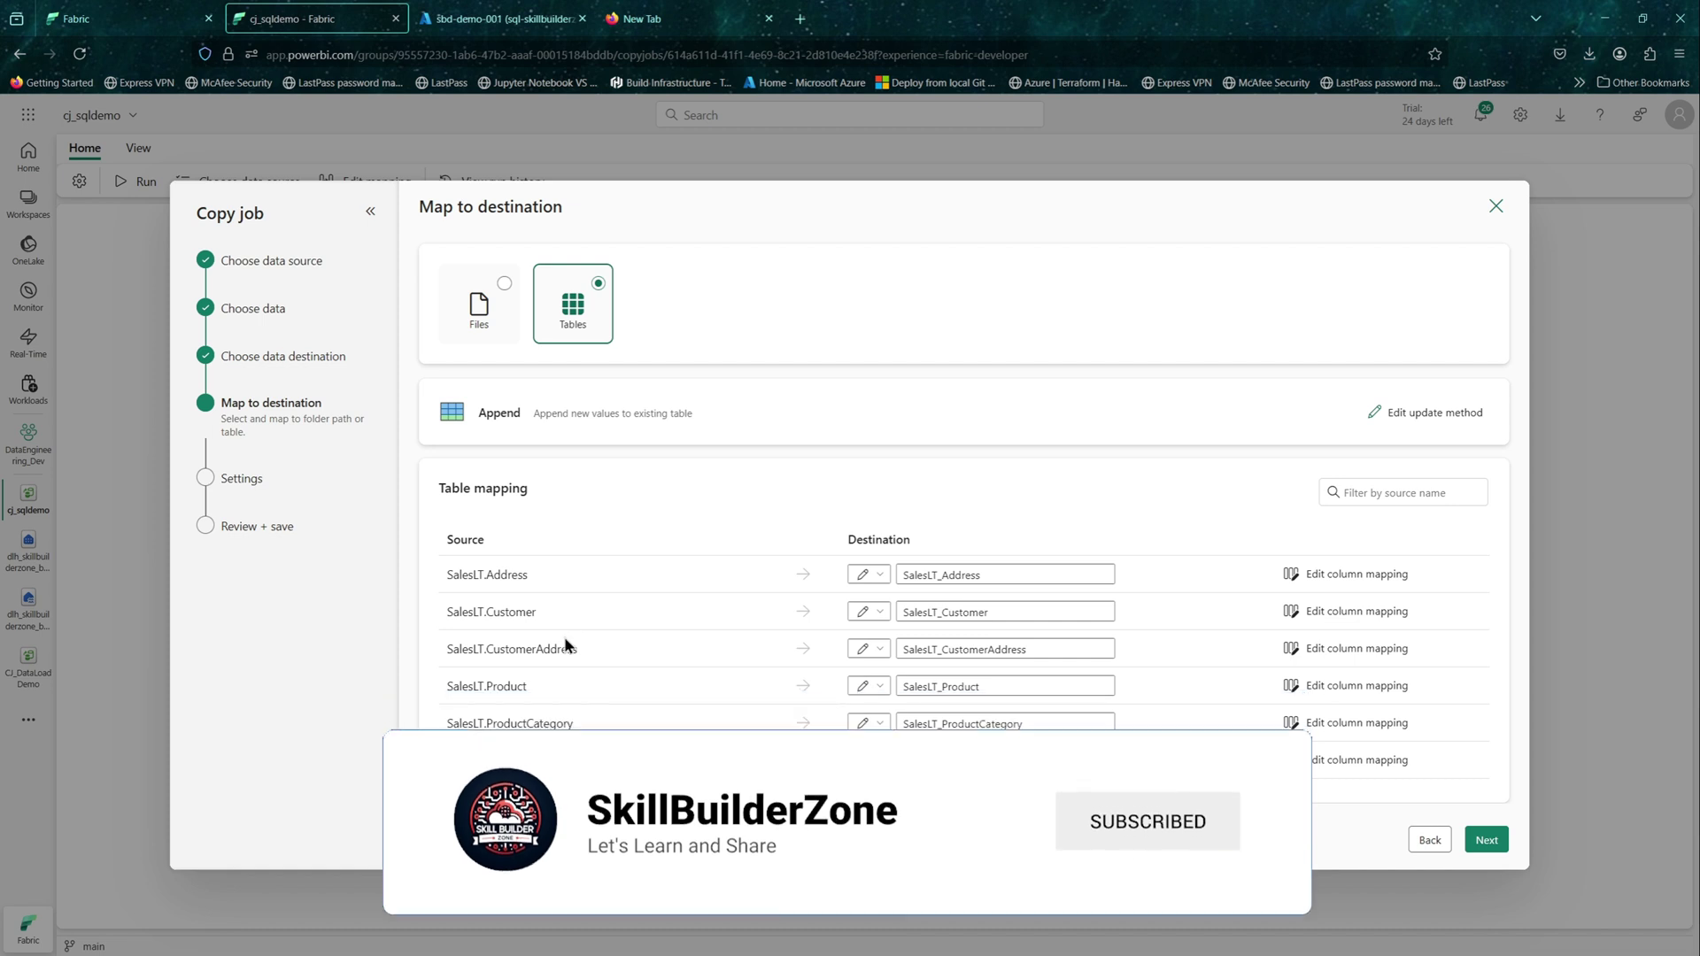
Step: Review the source-to-destination table mapping and open the column mapping of SalesLT.Address
triple_click(505, 577)
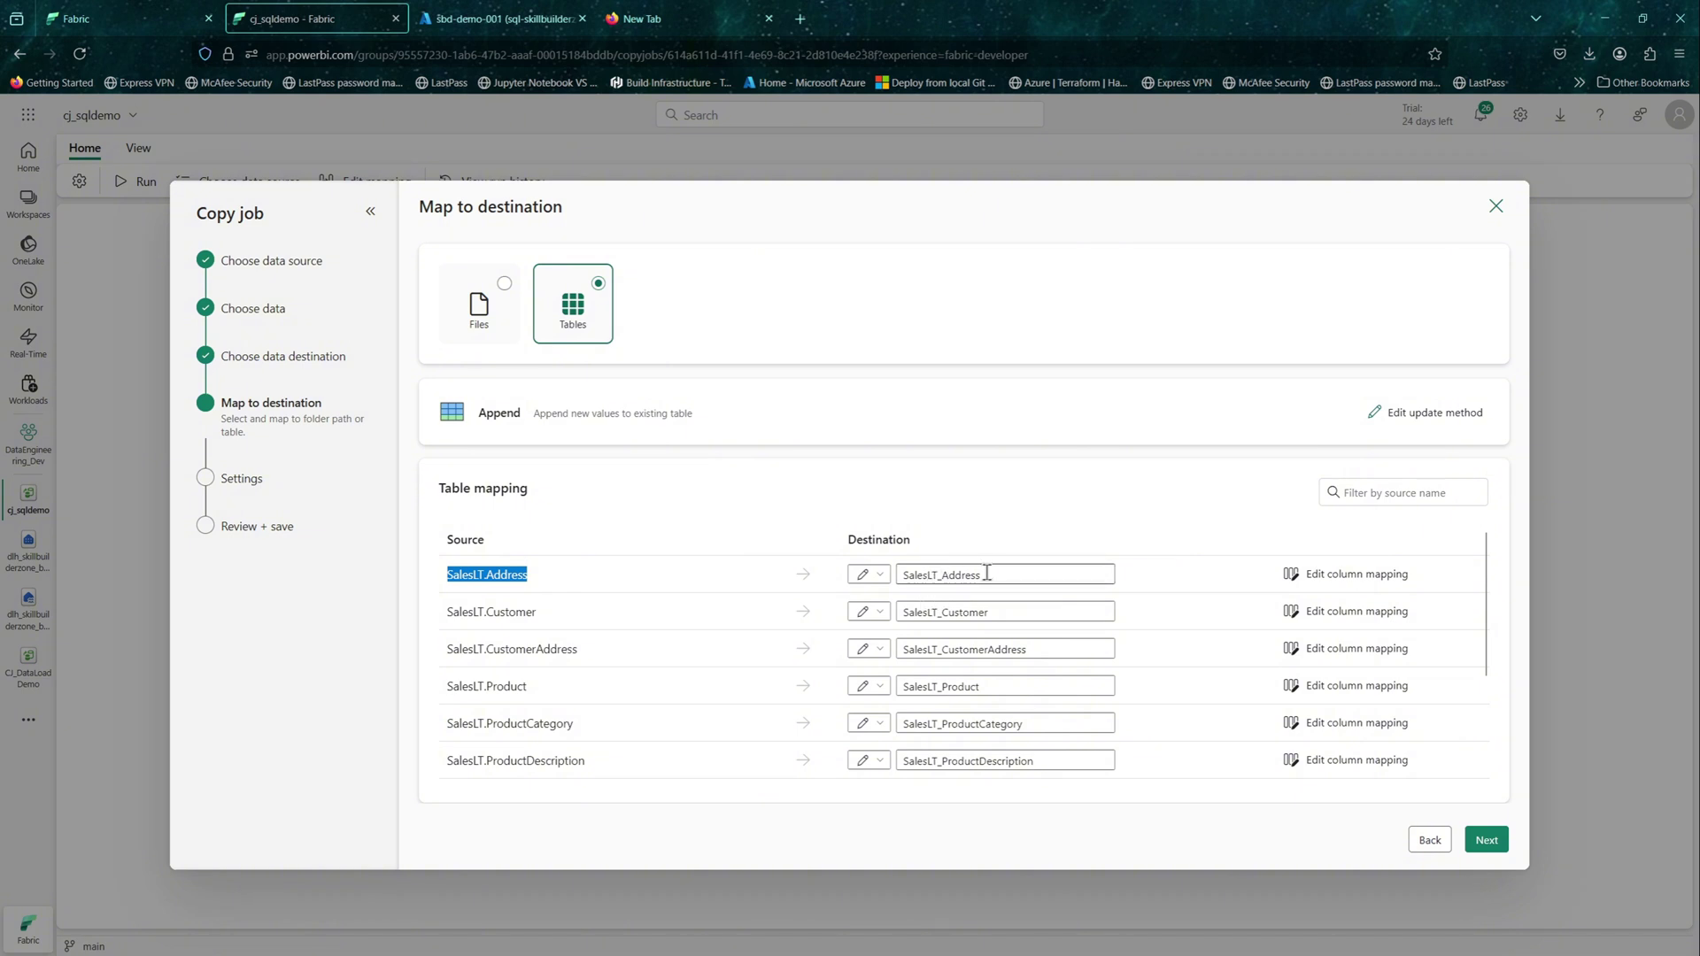
left_click_drag(986, 574, 897, 573)
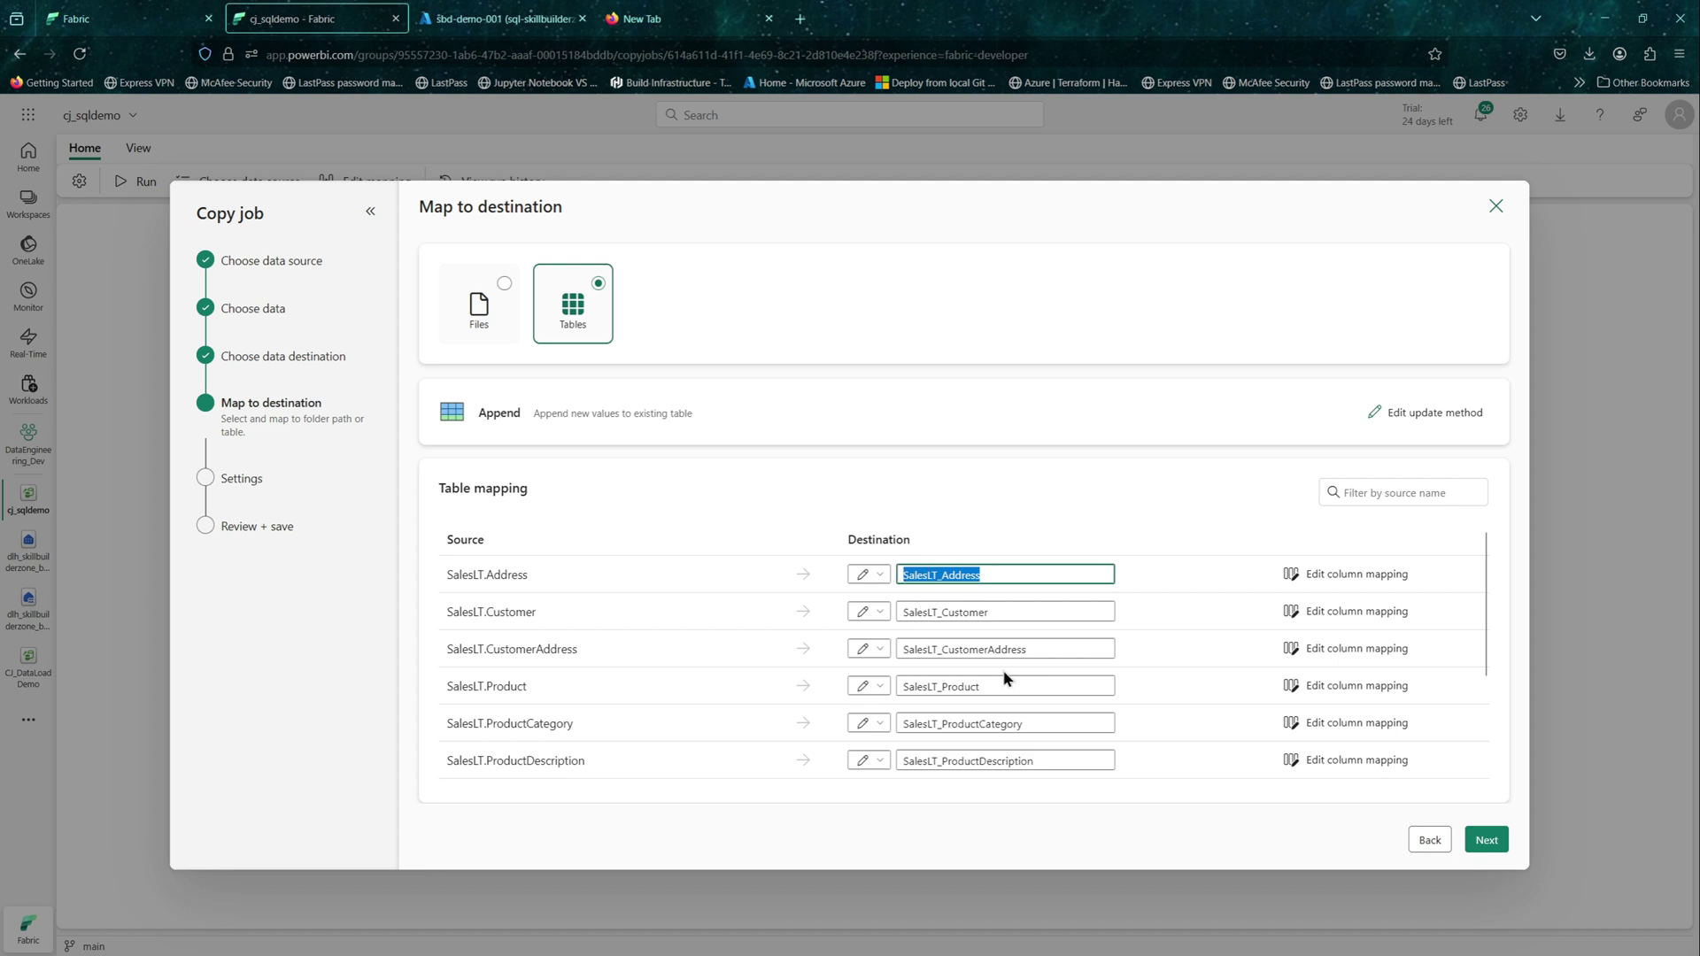
scroll(1156, 684, "down", 3)
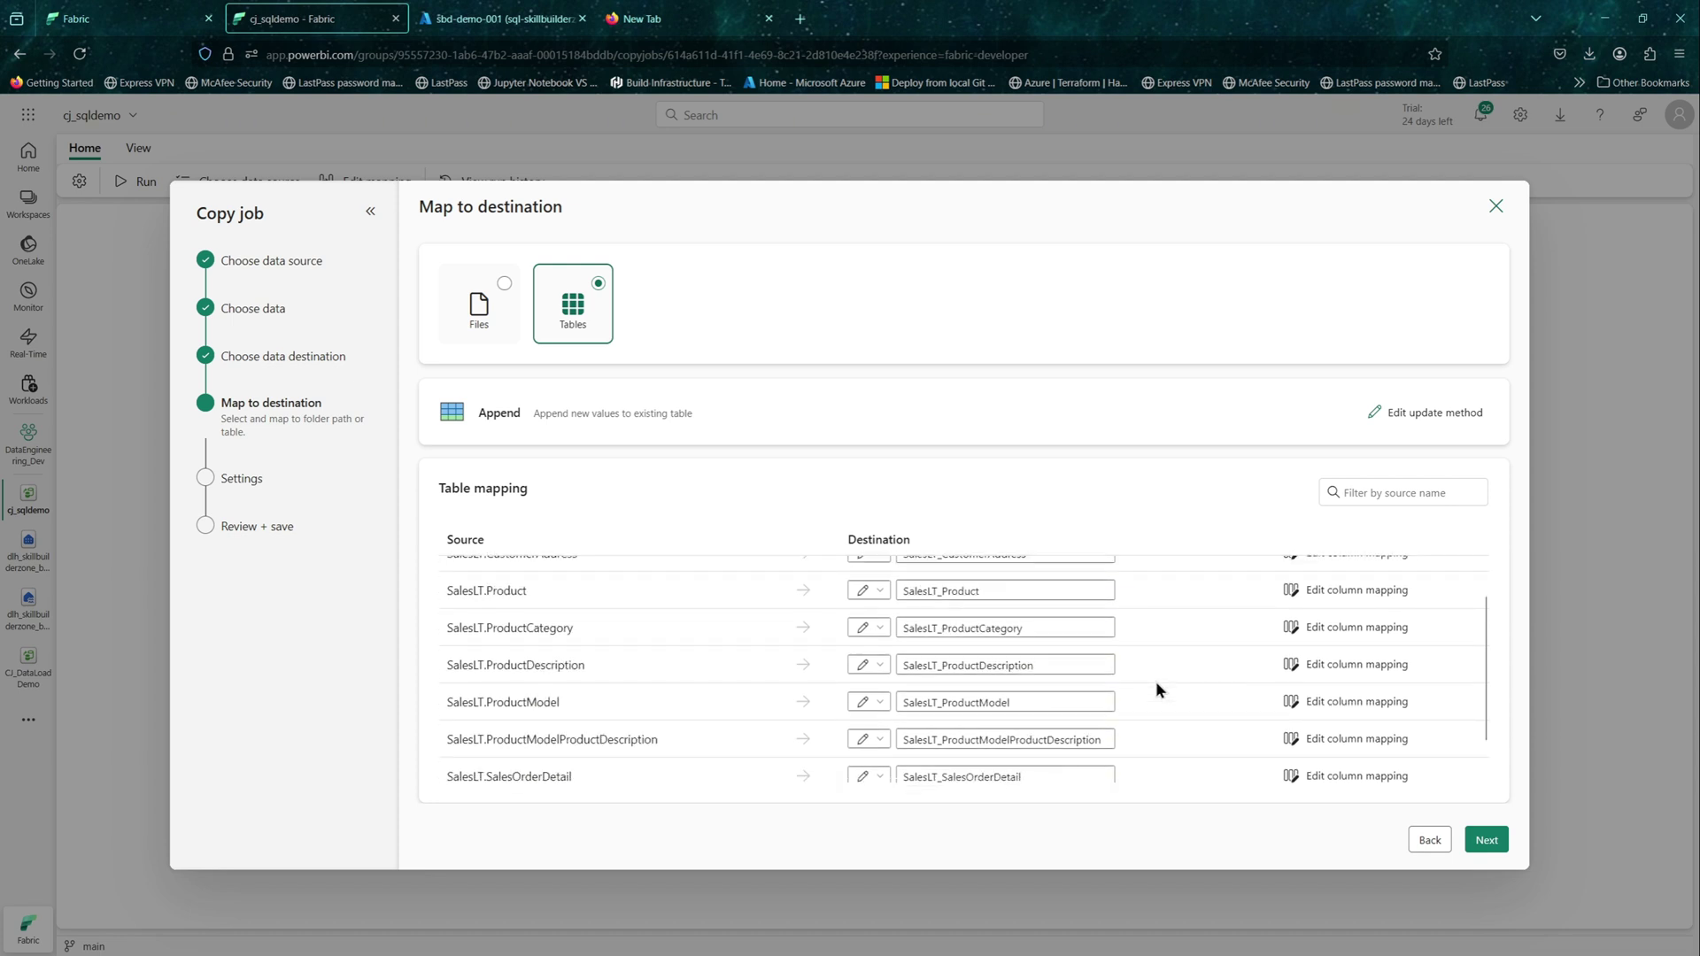
scroll(1155, 682, "up", 3)
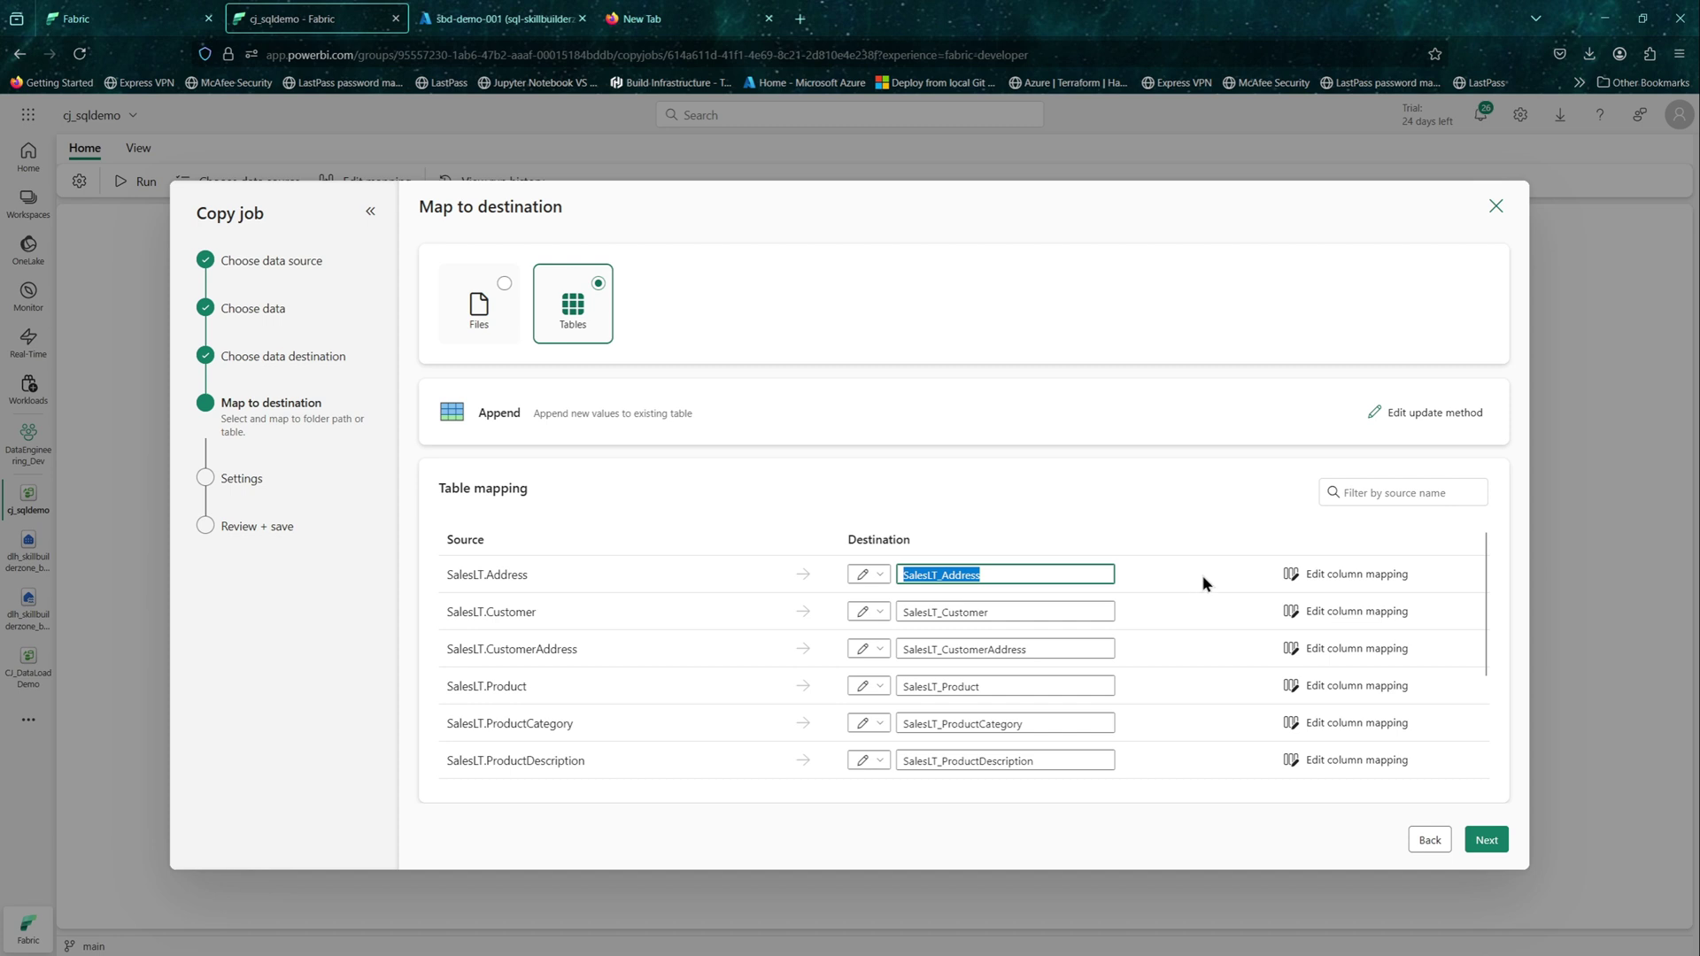
left_click(1326, 577)
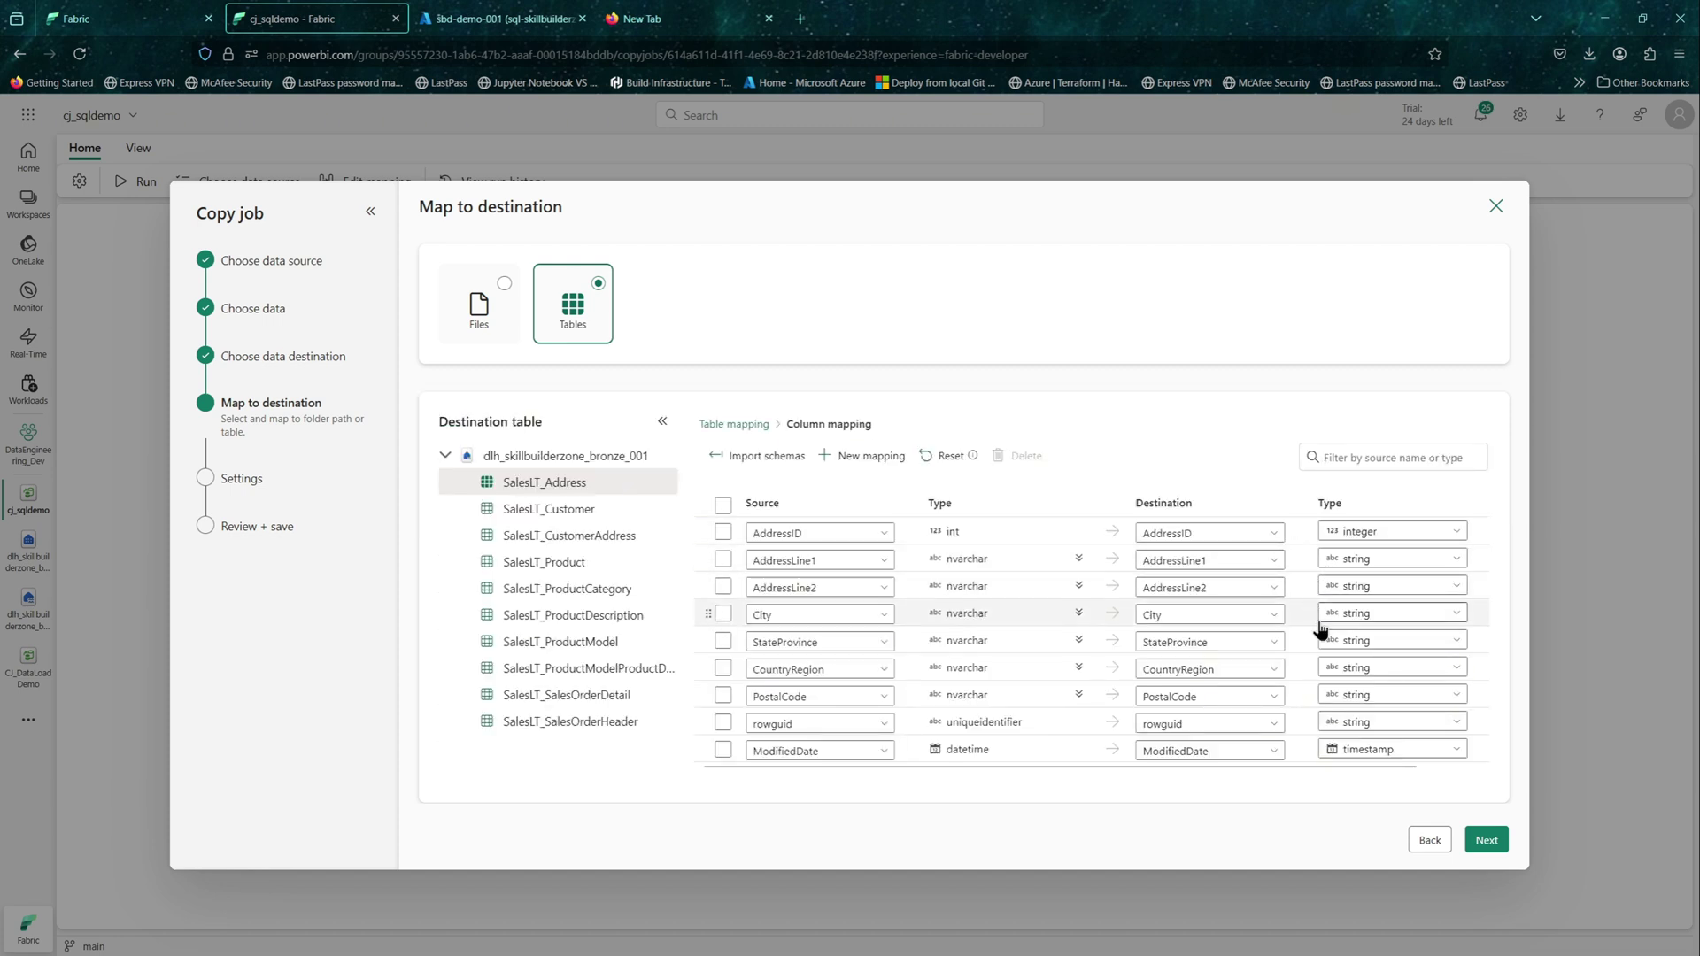
Step: View the available destination data types for AddressID without changing them, and return to the table mapping
left_click(1458, 532)
left_click(1459, 532)
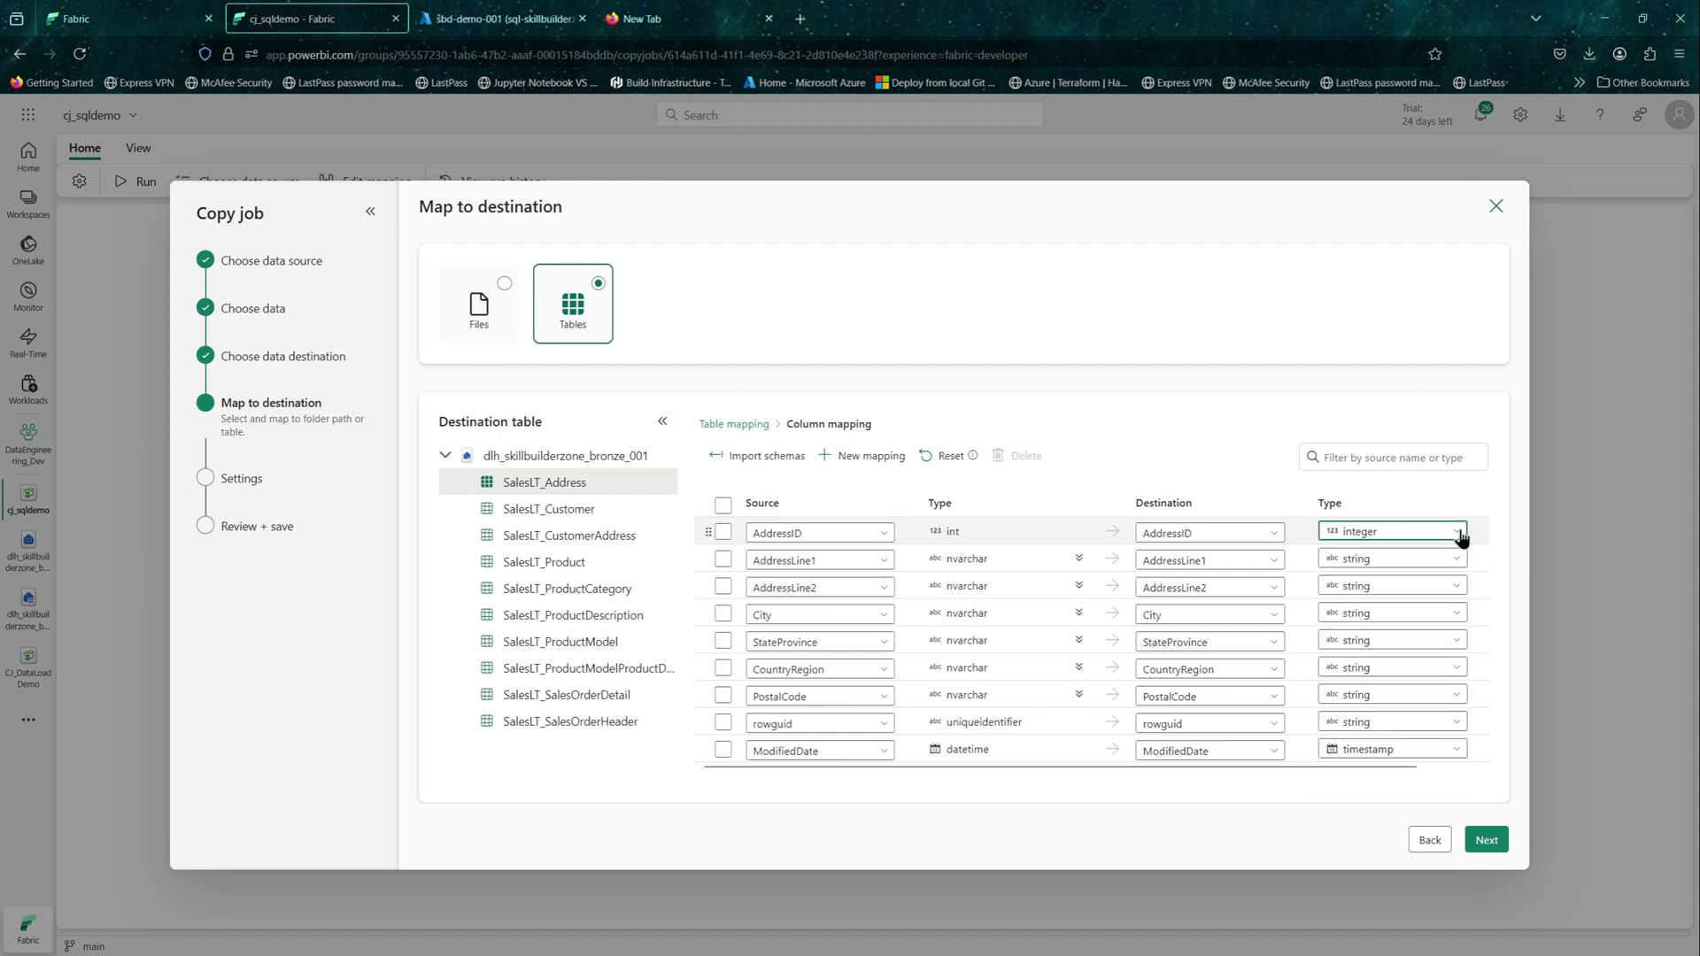
left_click(1458, 532)
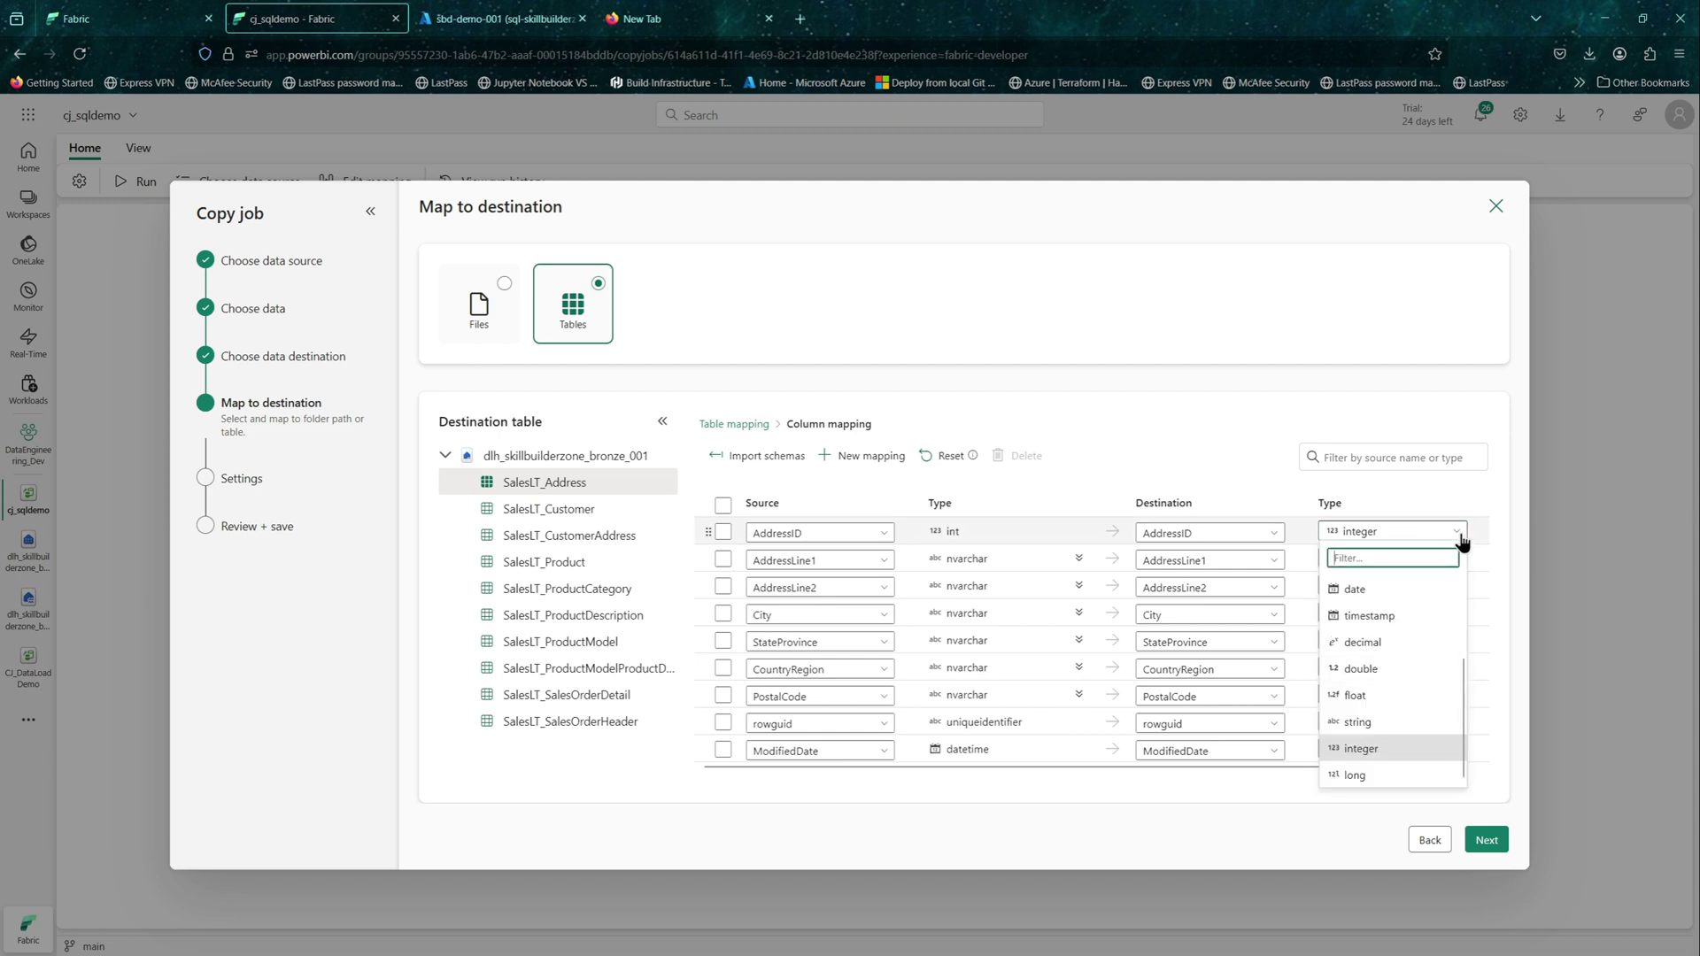
left_click(1460, 534)
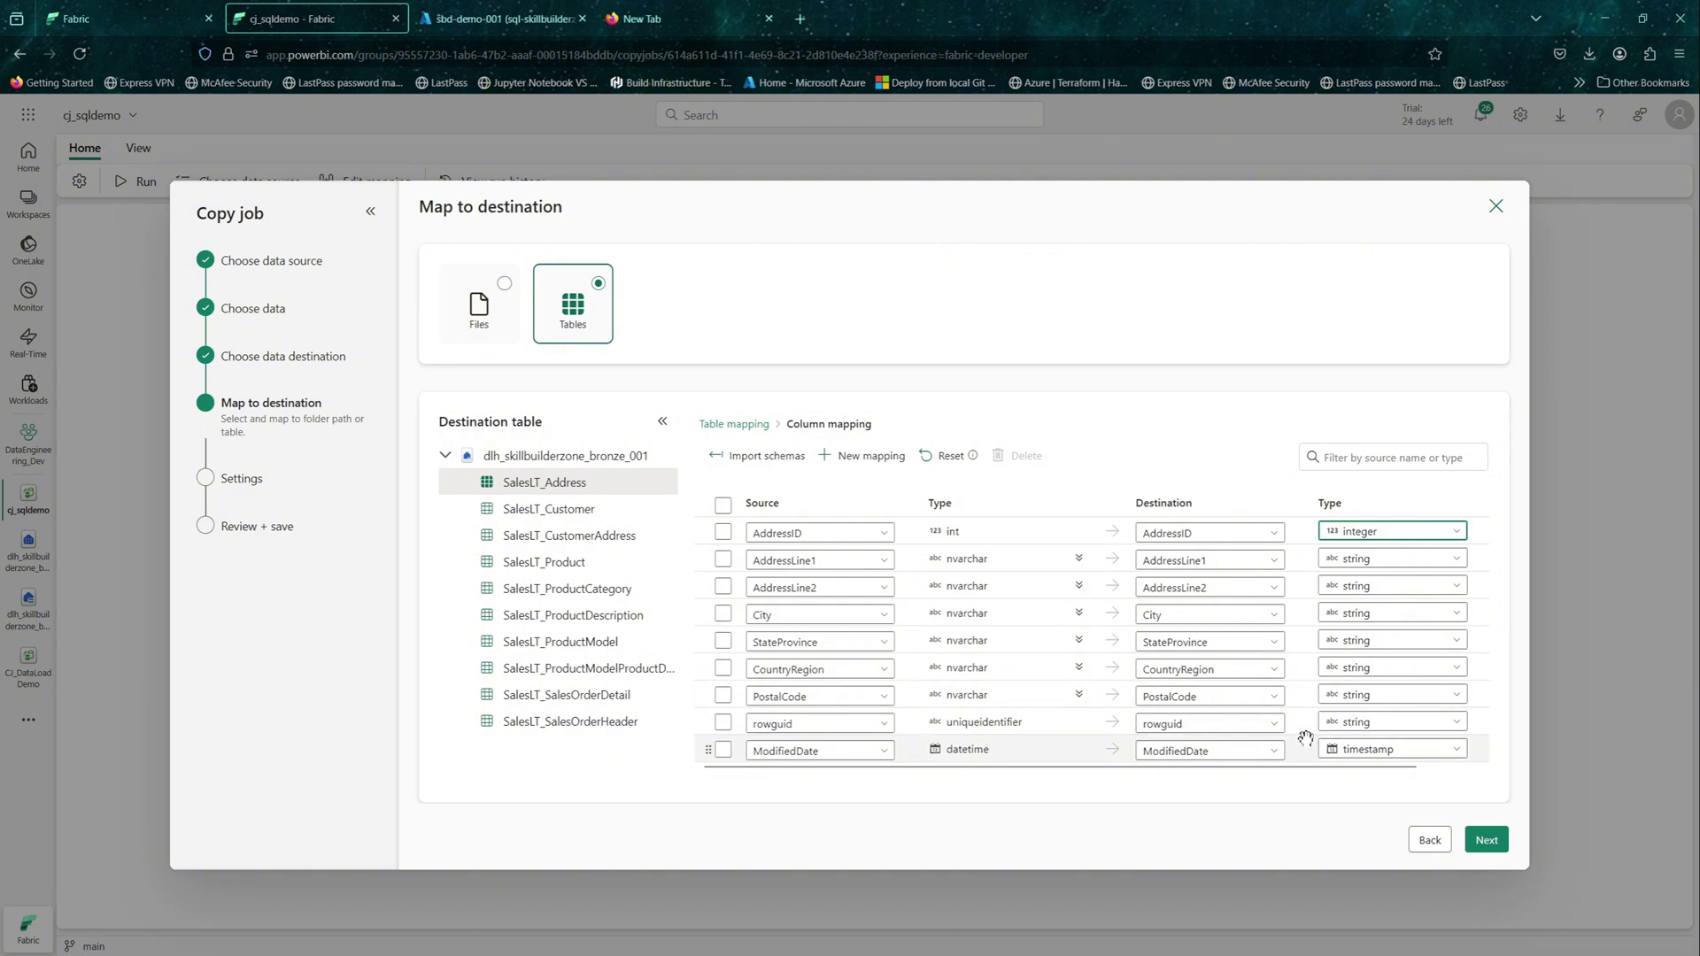
left_click(739, 425)
scroll(1184, 645, "down", 3)
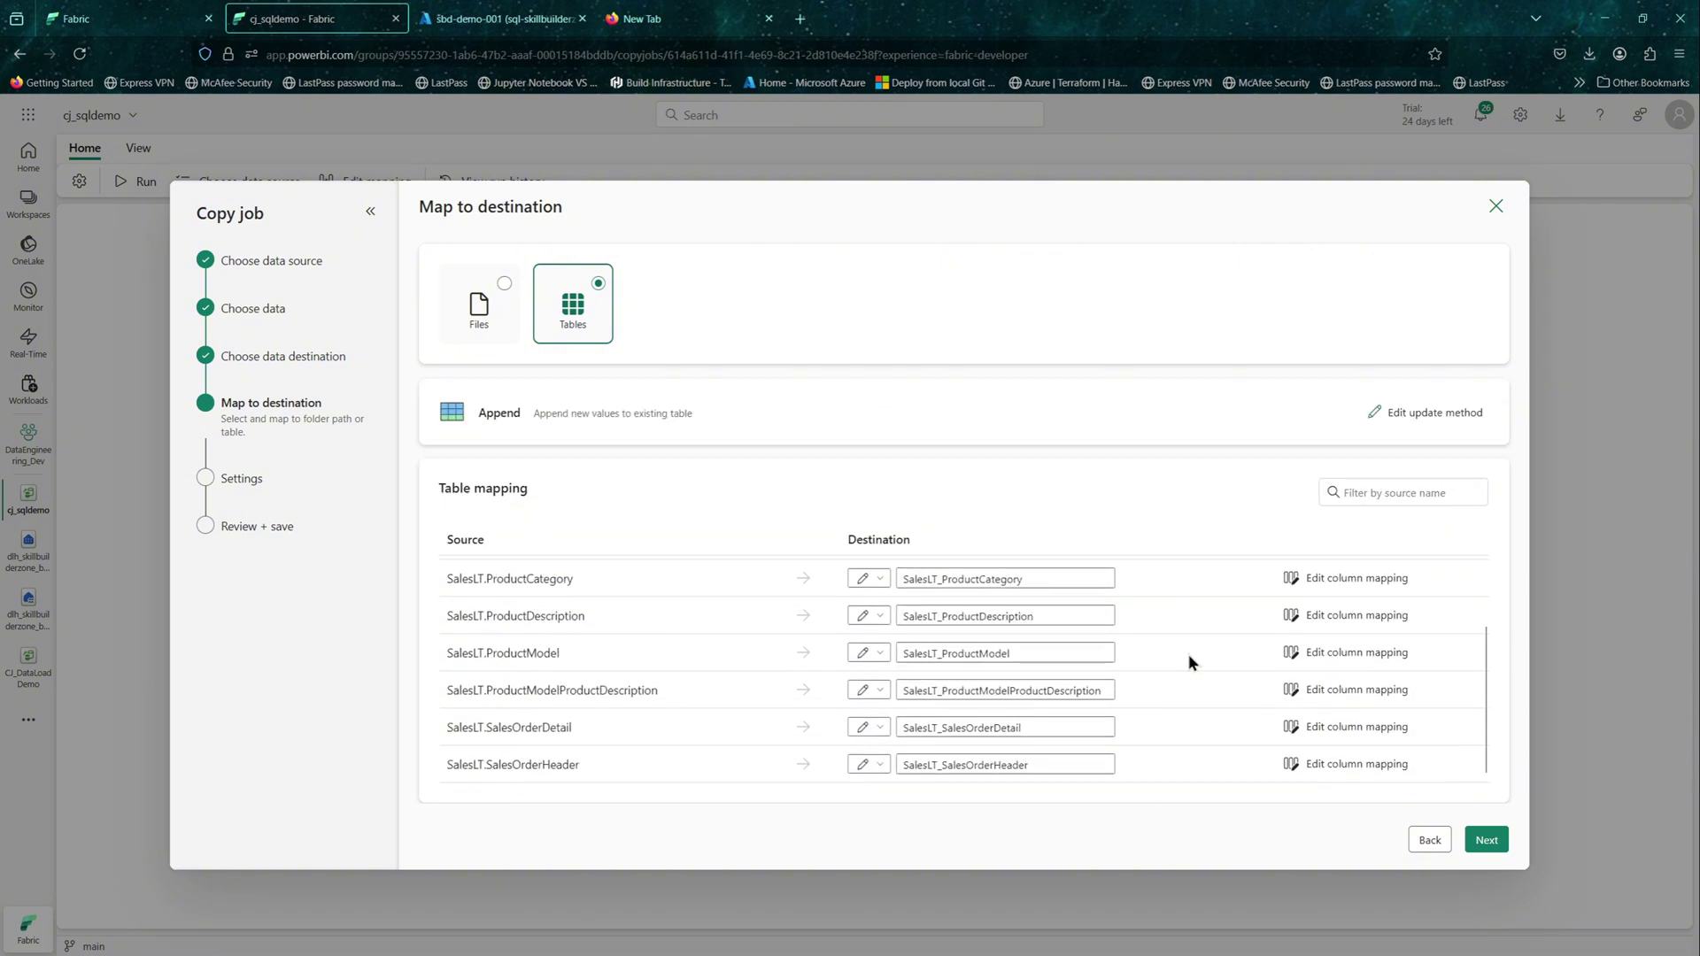
Step: Return to the source table selection and deselect SalesLT.Address, SalesLT.Customer, SalesLT.CustomerAddress, SalesLT.SalesOrderDetail and SalesLT.SalesOrderHeader
left_click(1488, 843)
left_click(1477, 852)
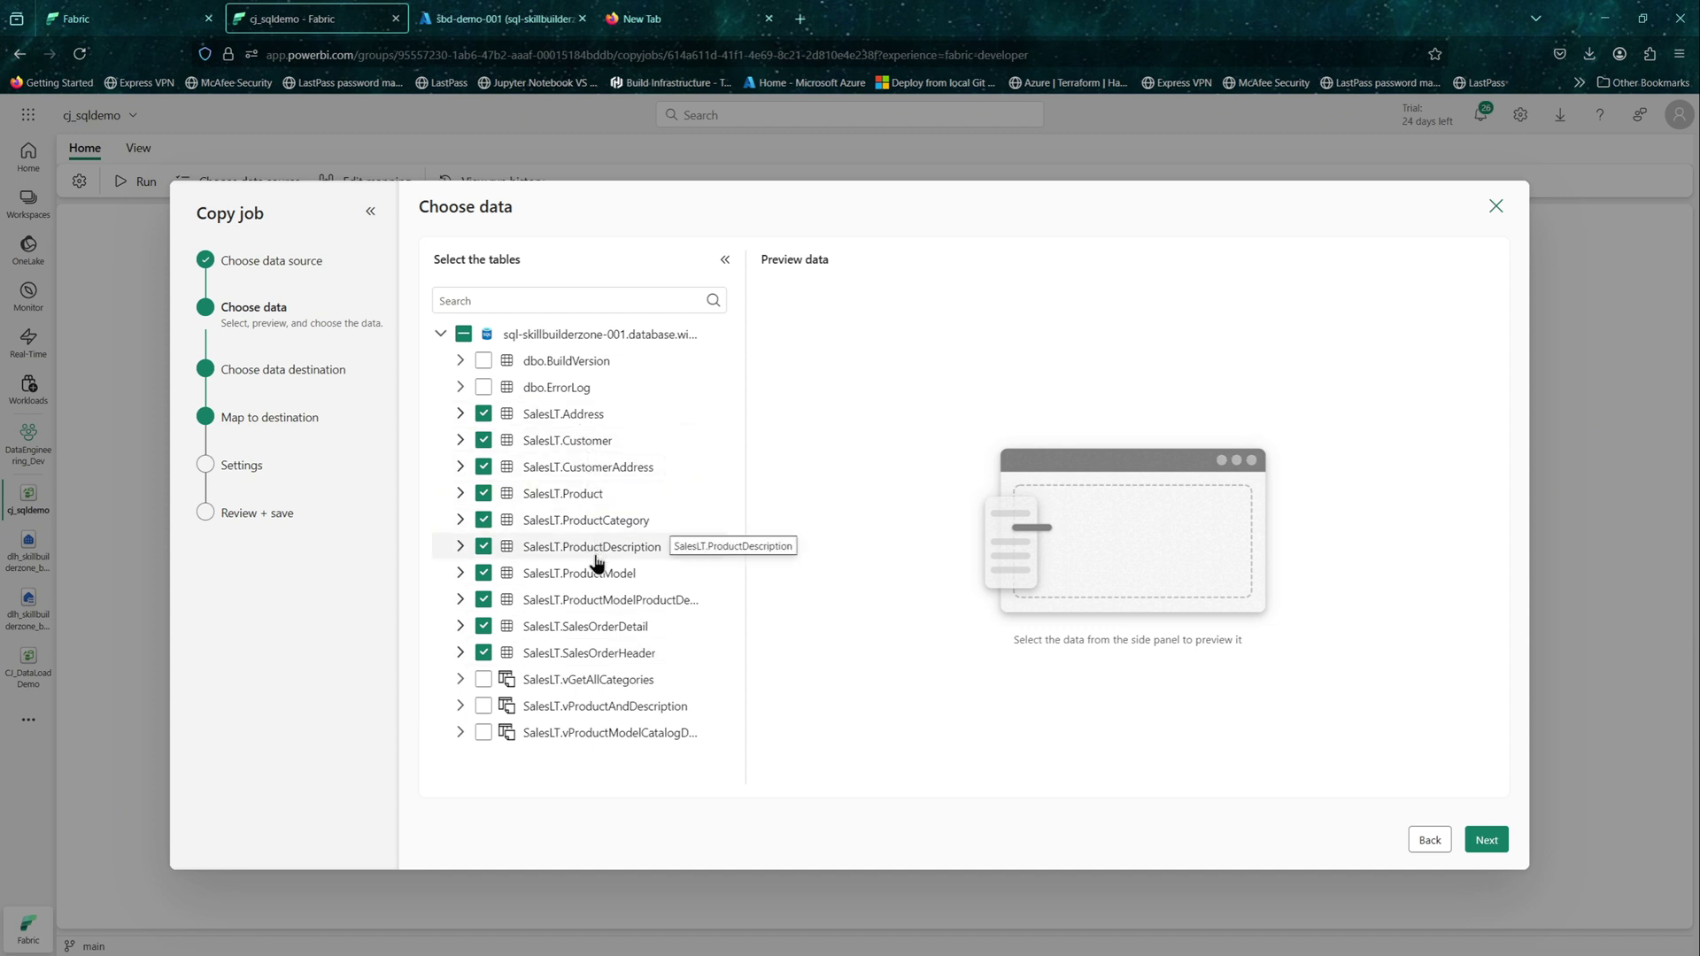
left_click(483, 413)
left_click(483, 440)
left_click(484, 466)
left_click(484, 626)
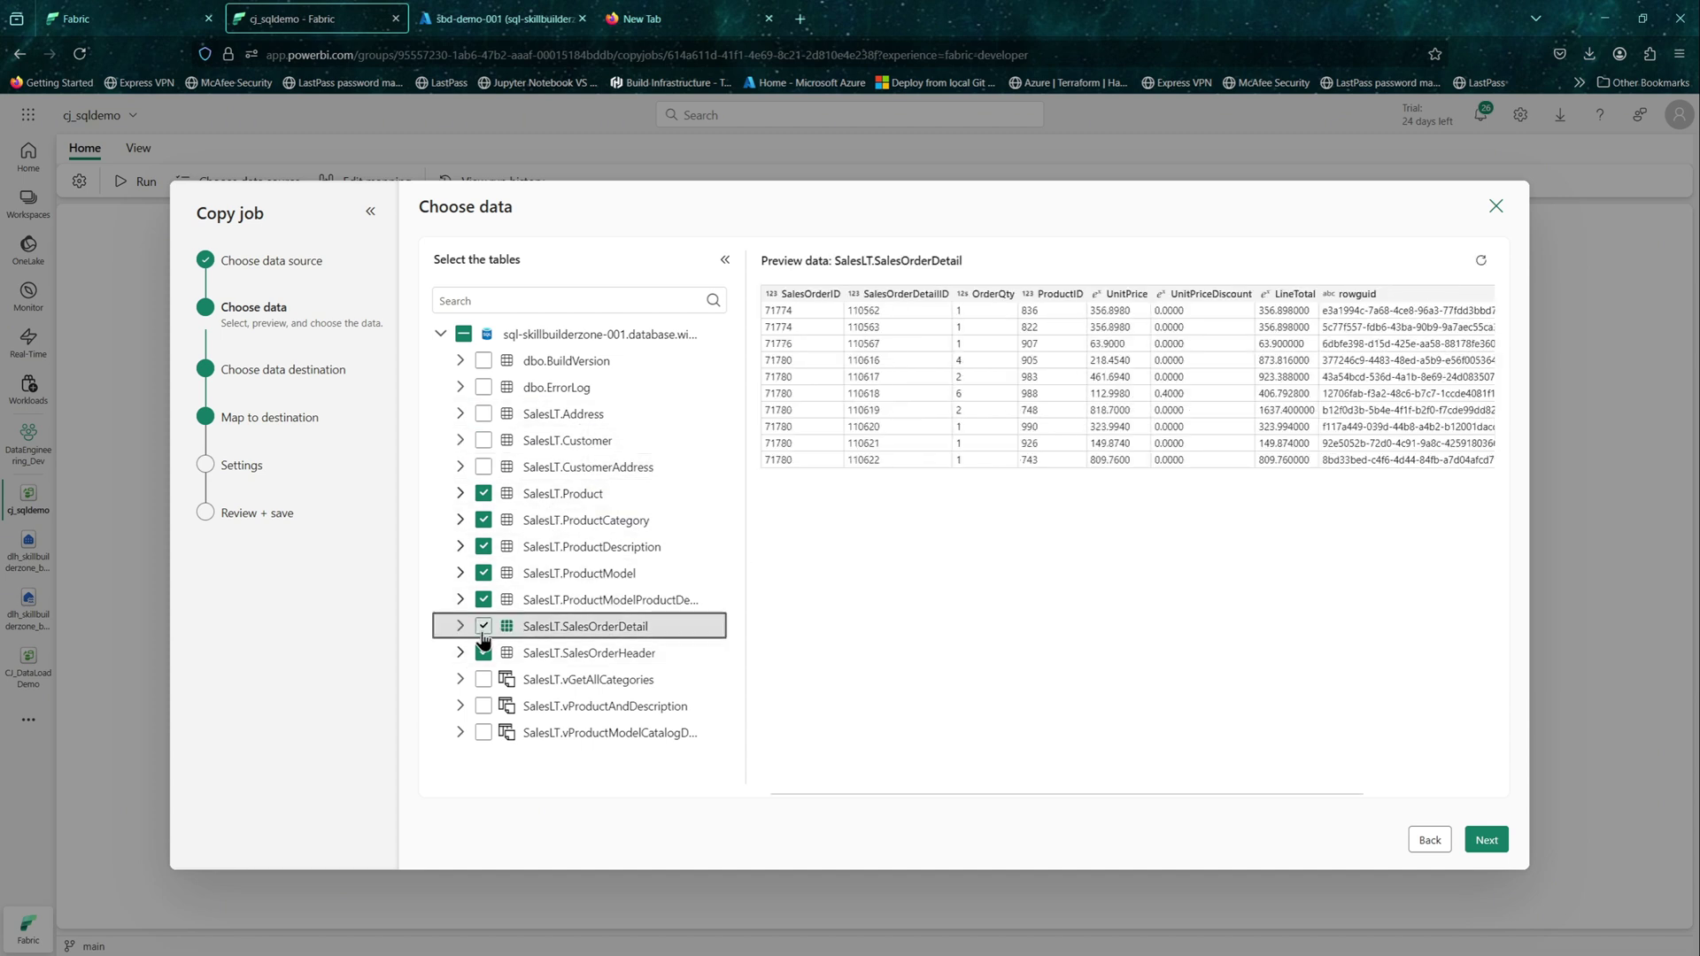
left_click(484, 653)
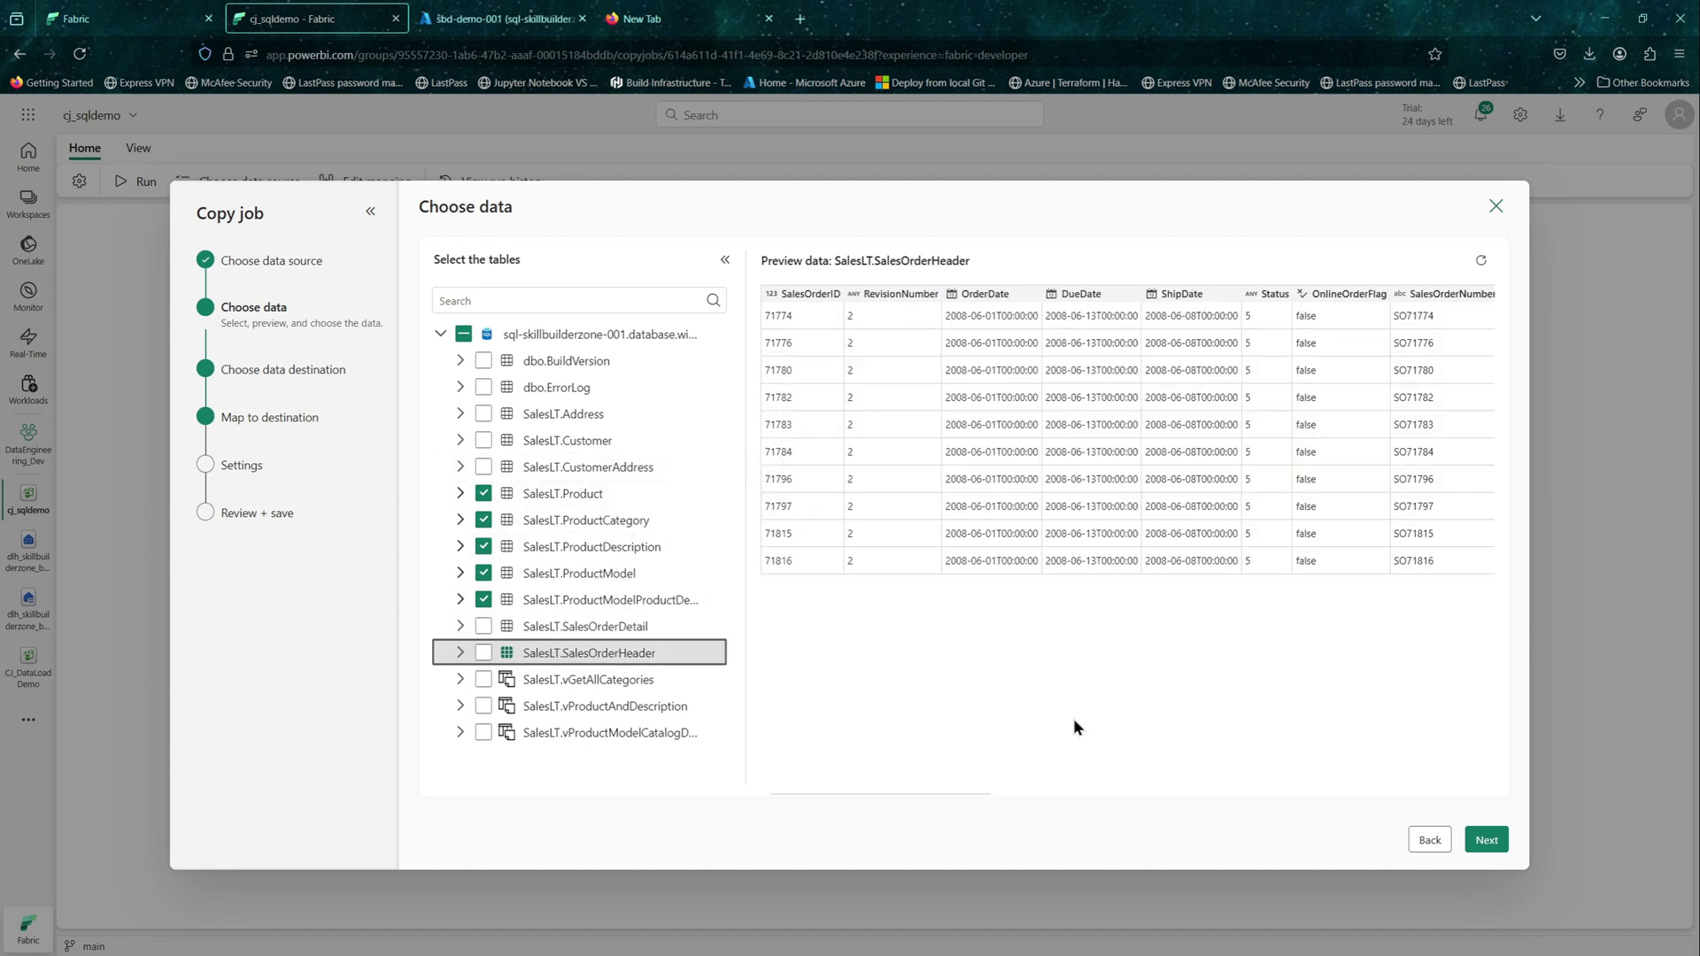
Step: Choose the DataEngineering_Dev bronze lakehouse as the destination again and accept the table mapping for the reduced selection
left_click(1488, 841)
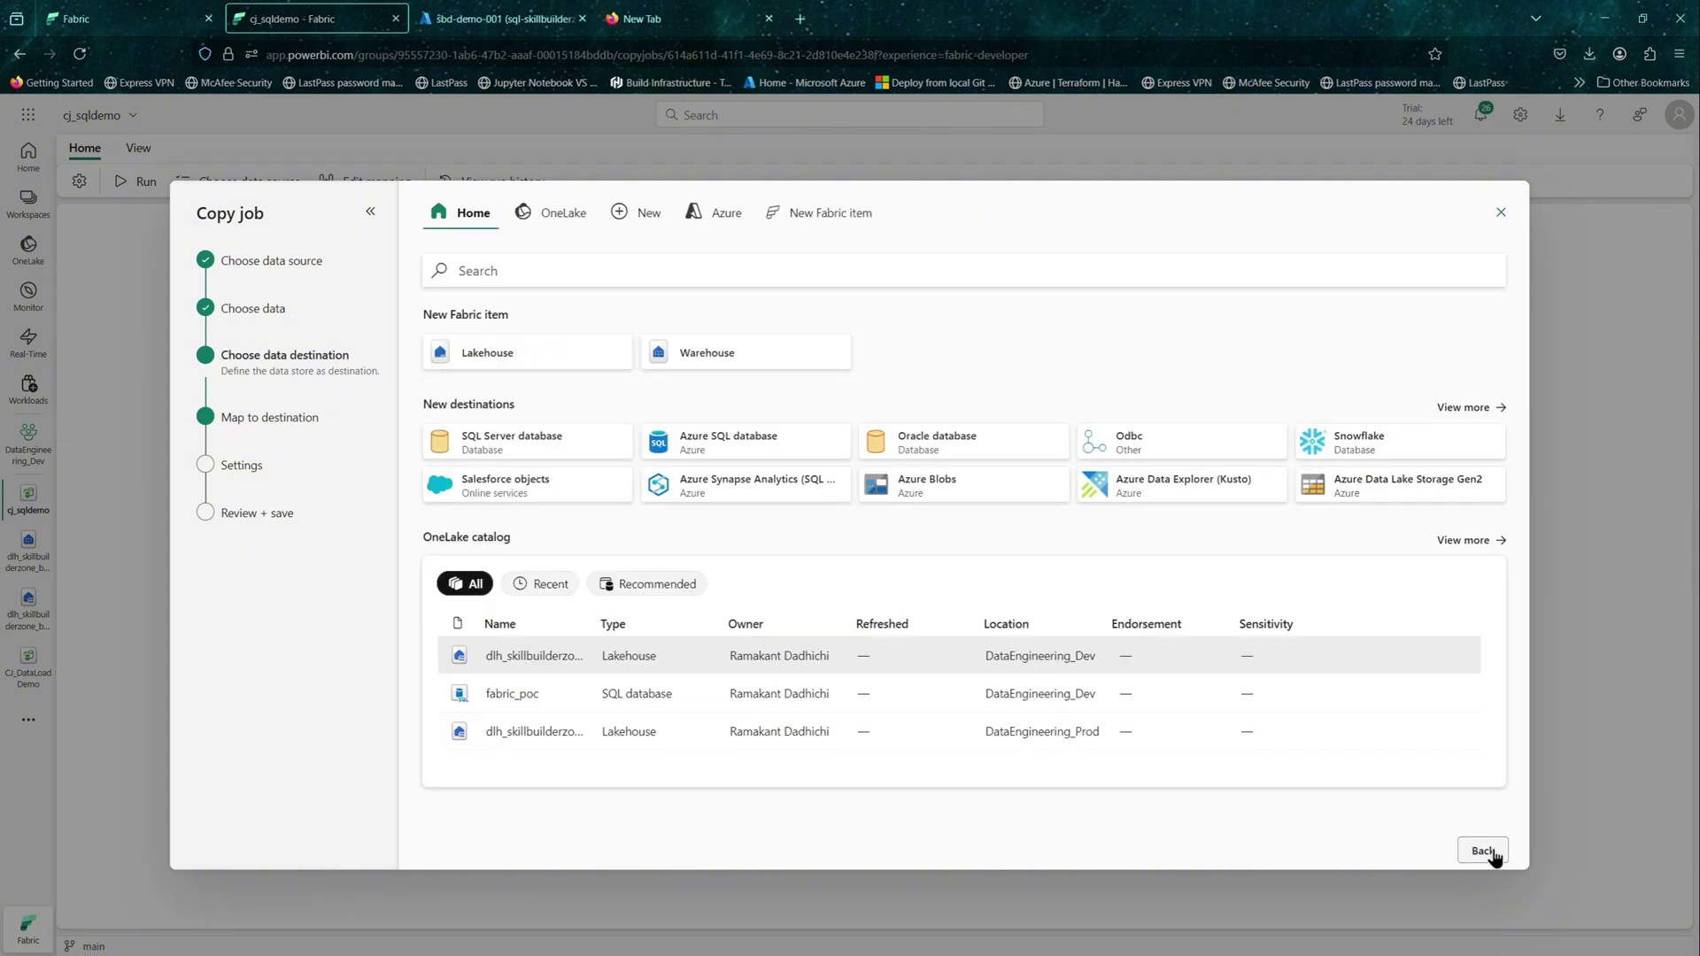
left_click(1484, 851)
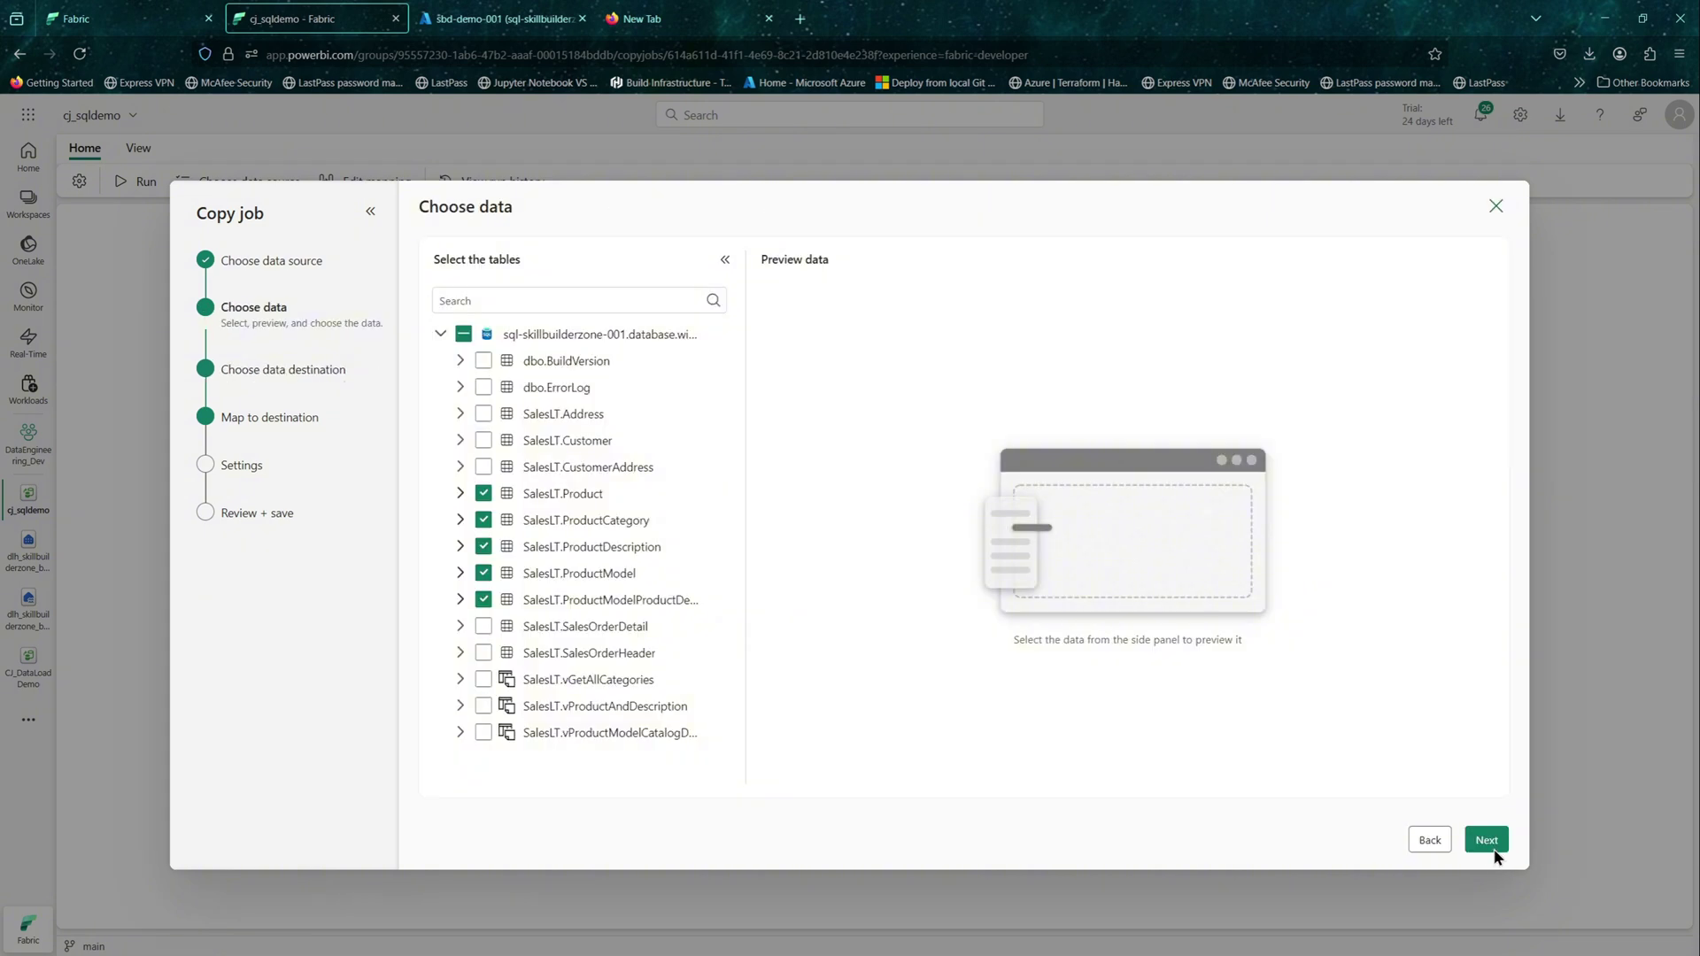
left_click(1493, 849)
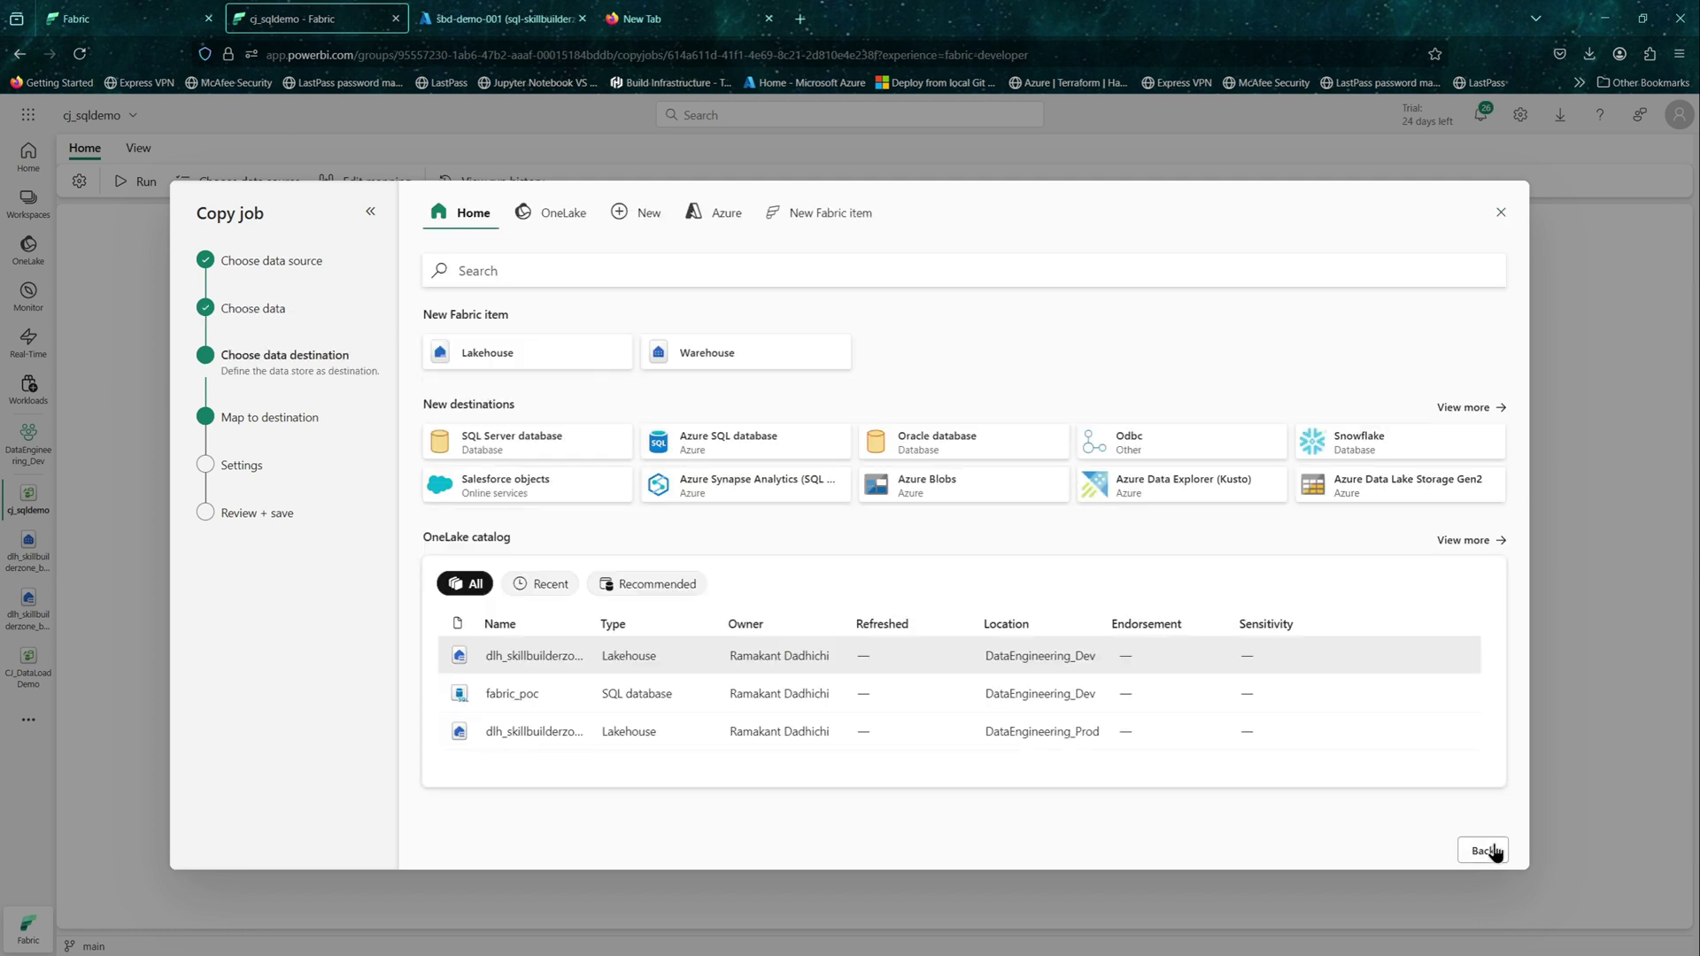
left_click(530, 656)
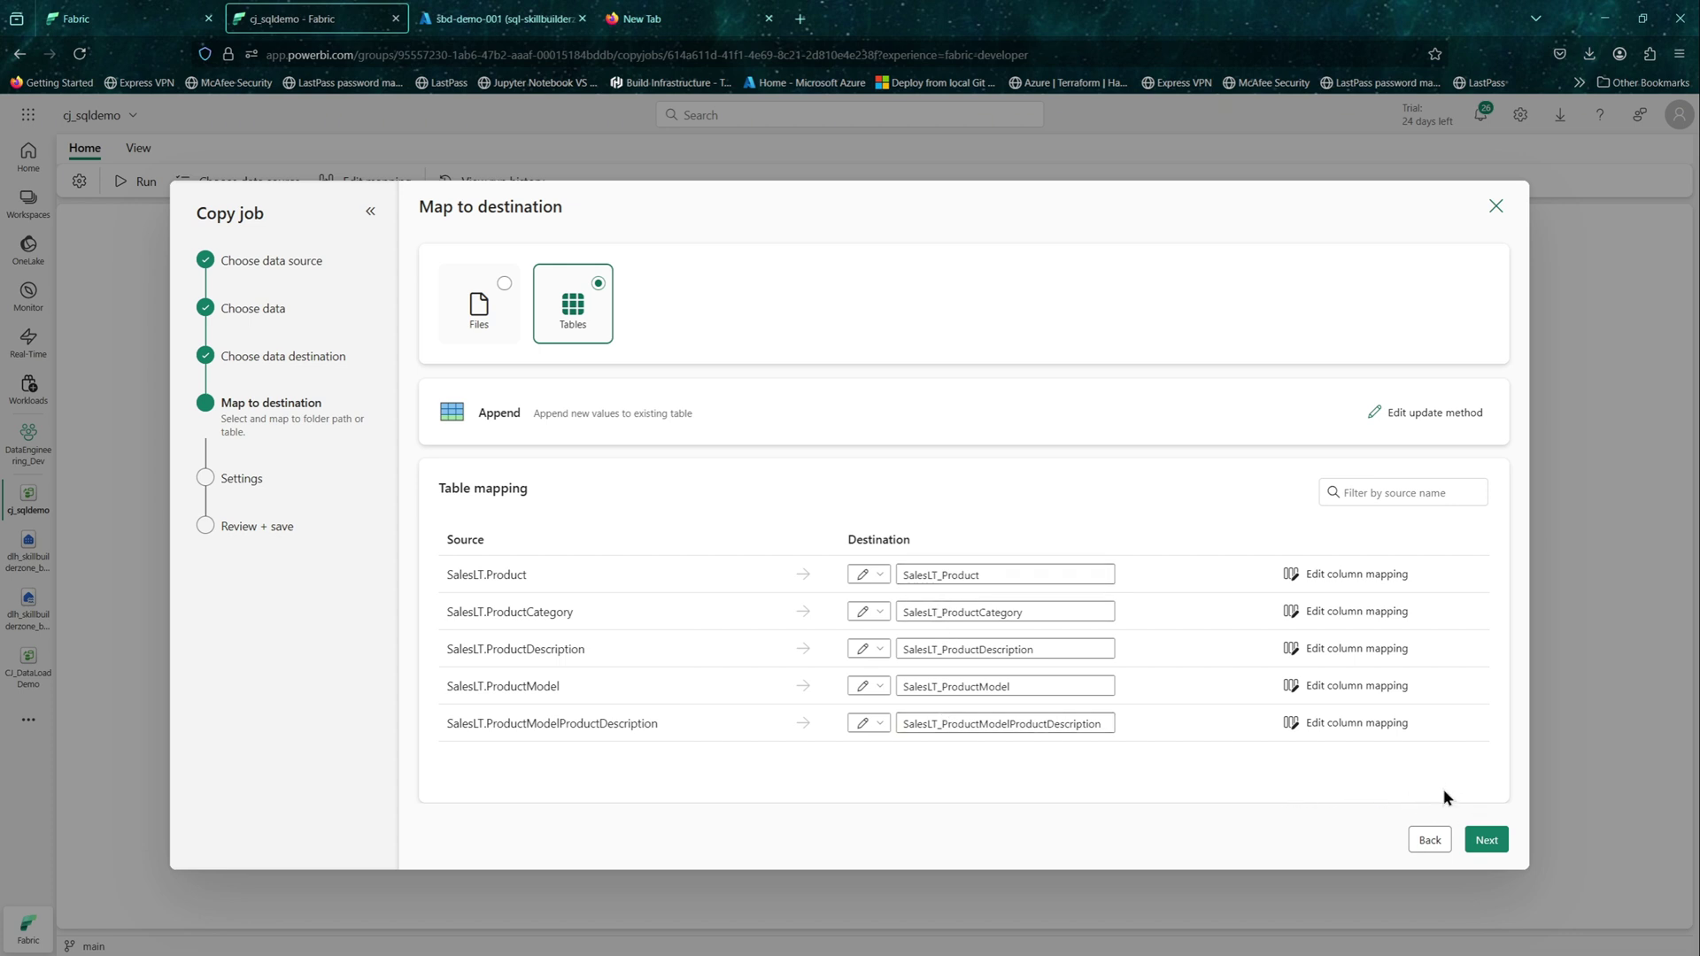
left_click(1484, 840)
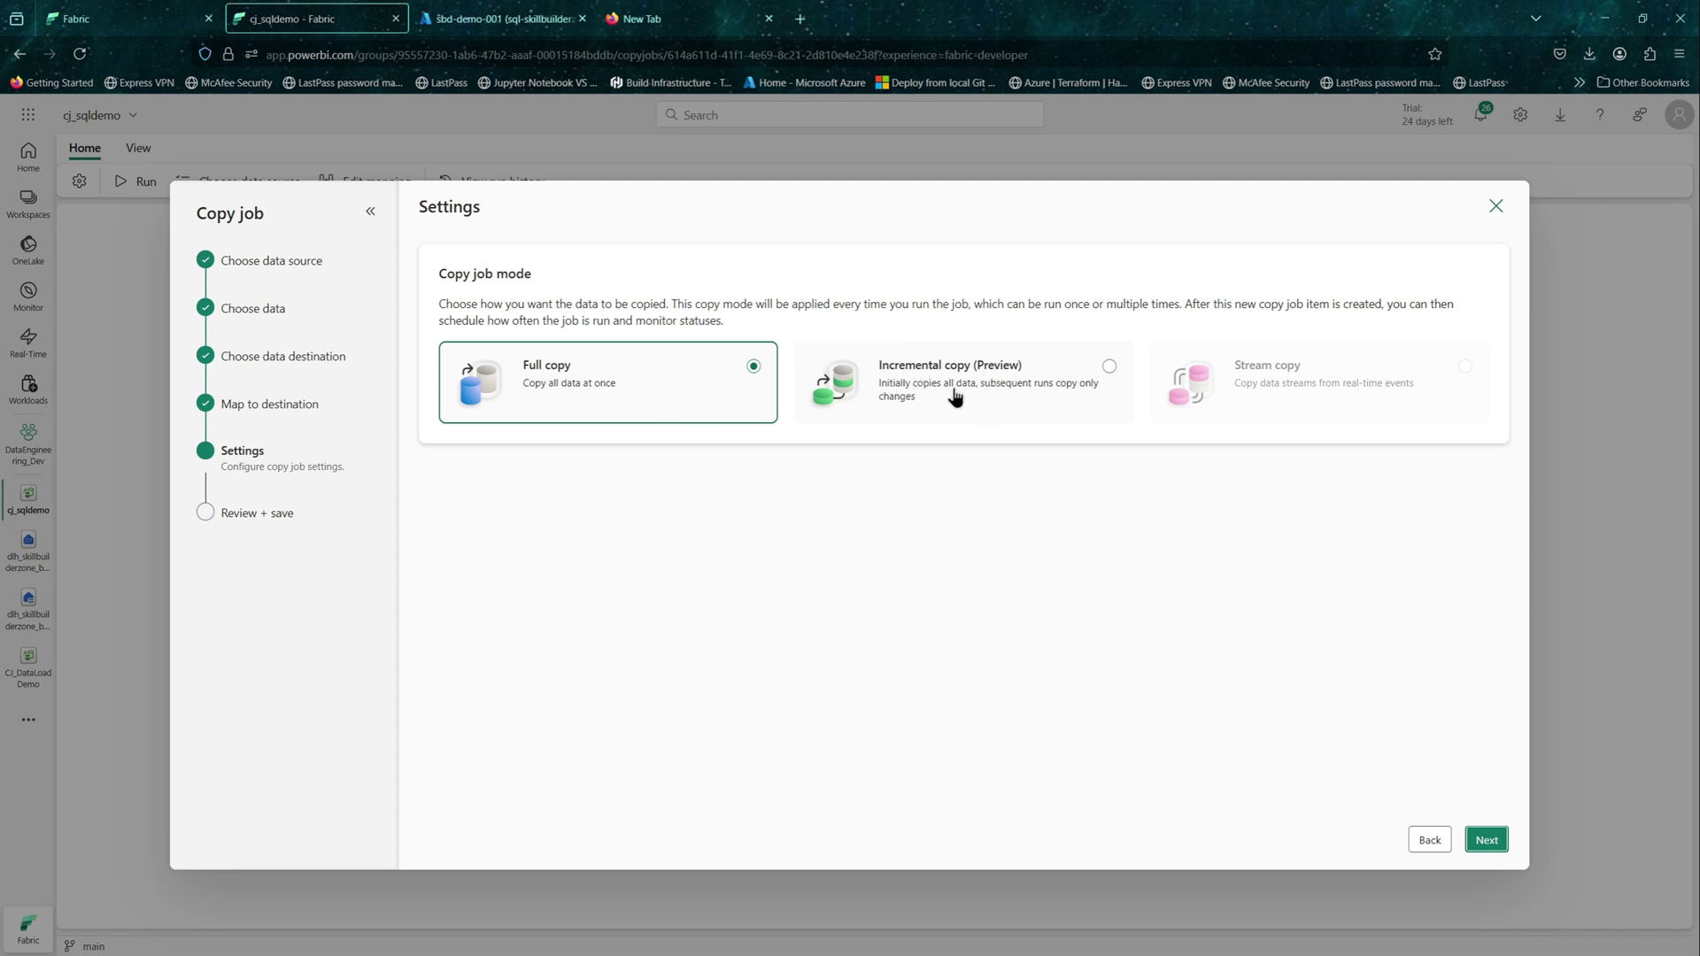
Step: Set the copy job mode to Incremental copy (Preview) with ModifiedDate as the incremental column for SalesLT.Product
left_click(1108, 366)
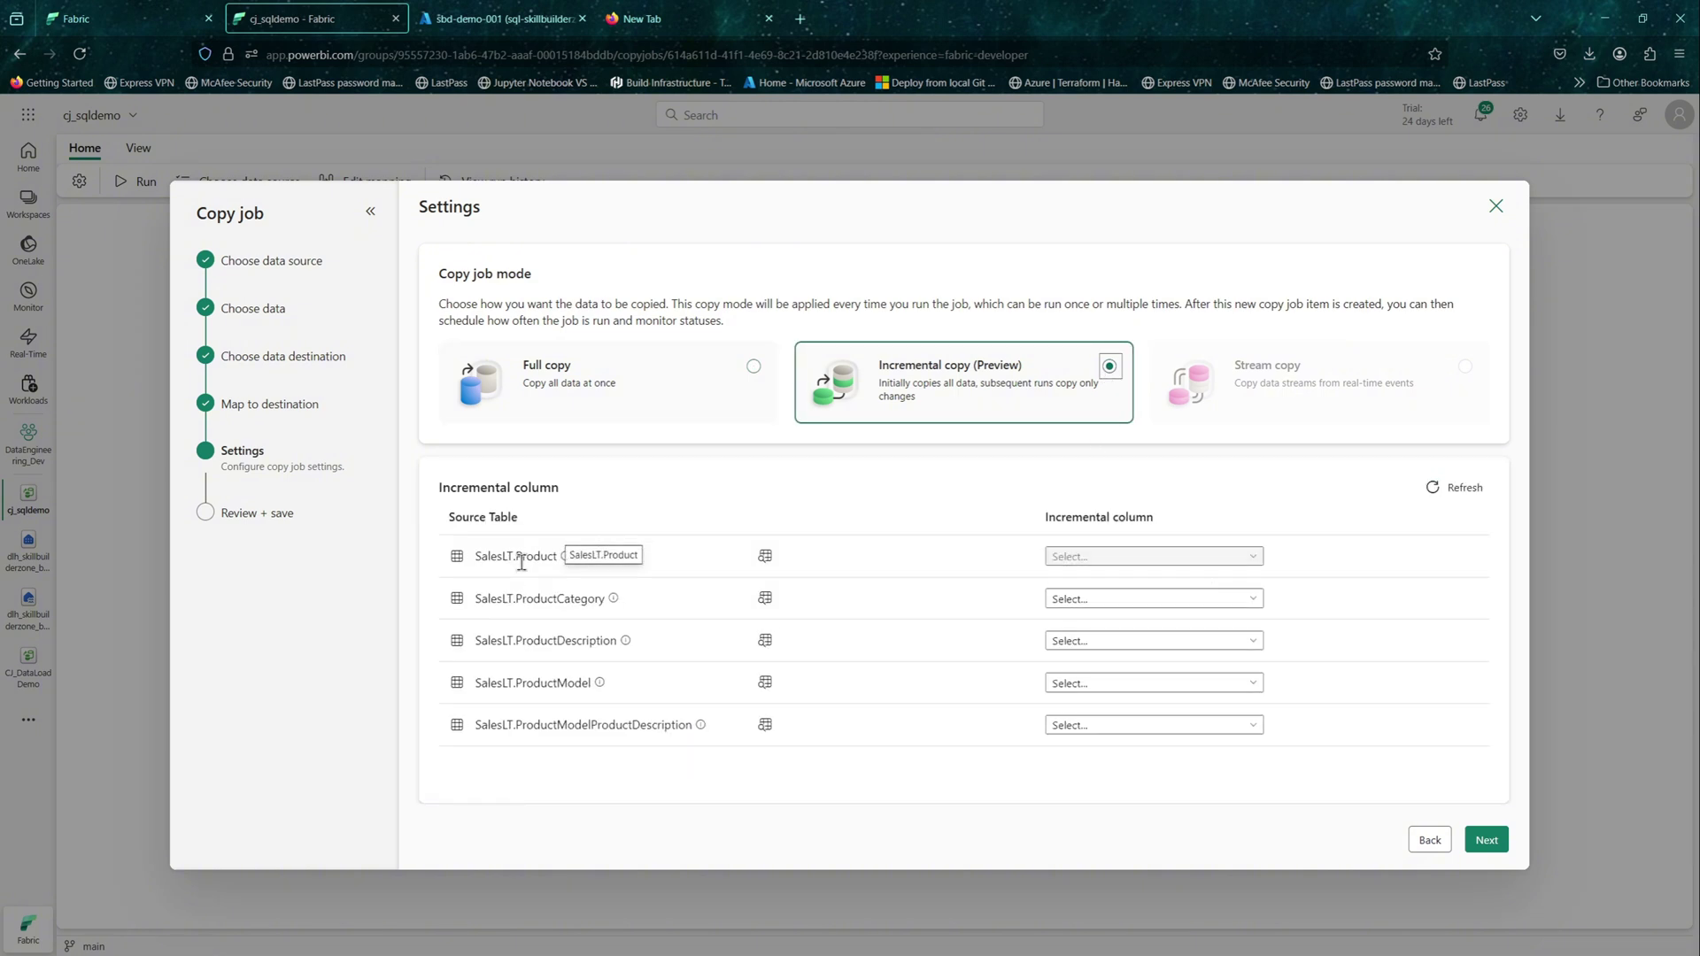
left_click(1250, 561)
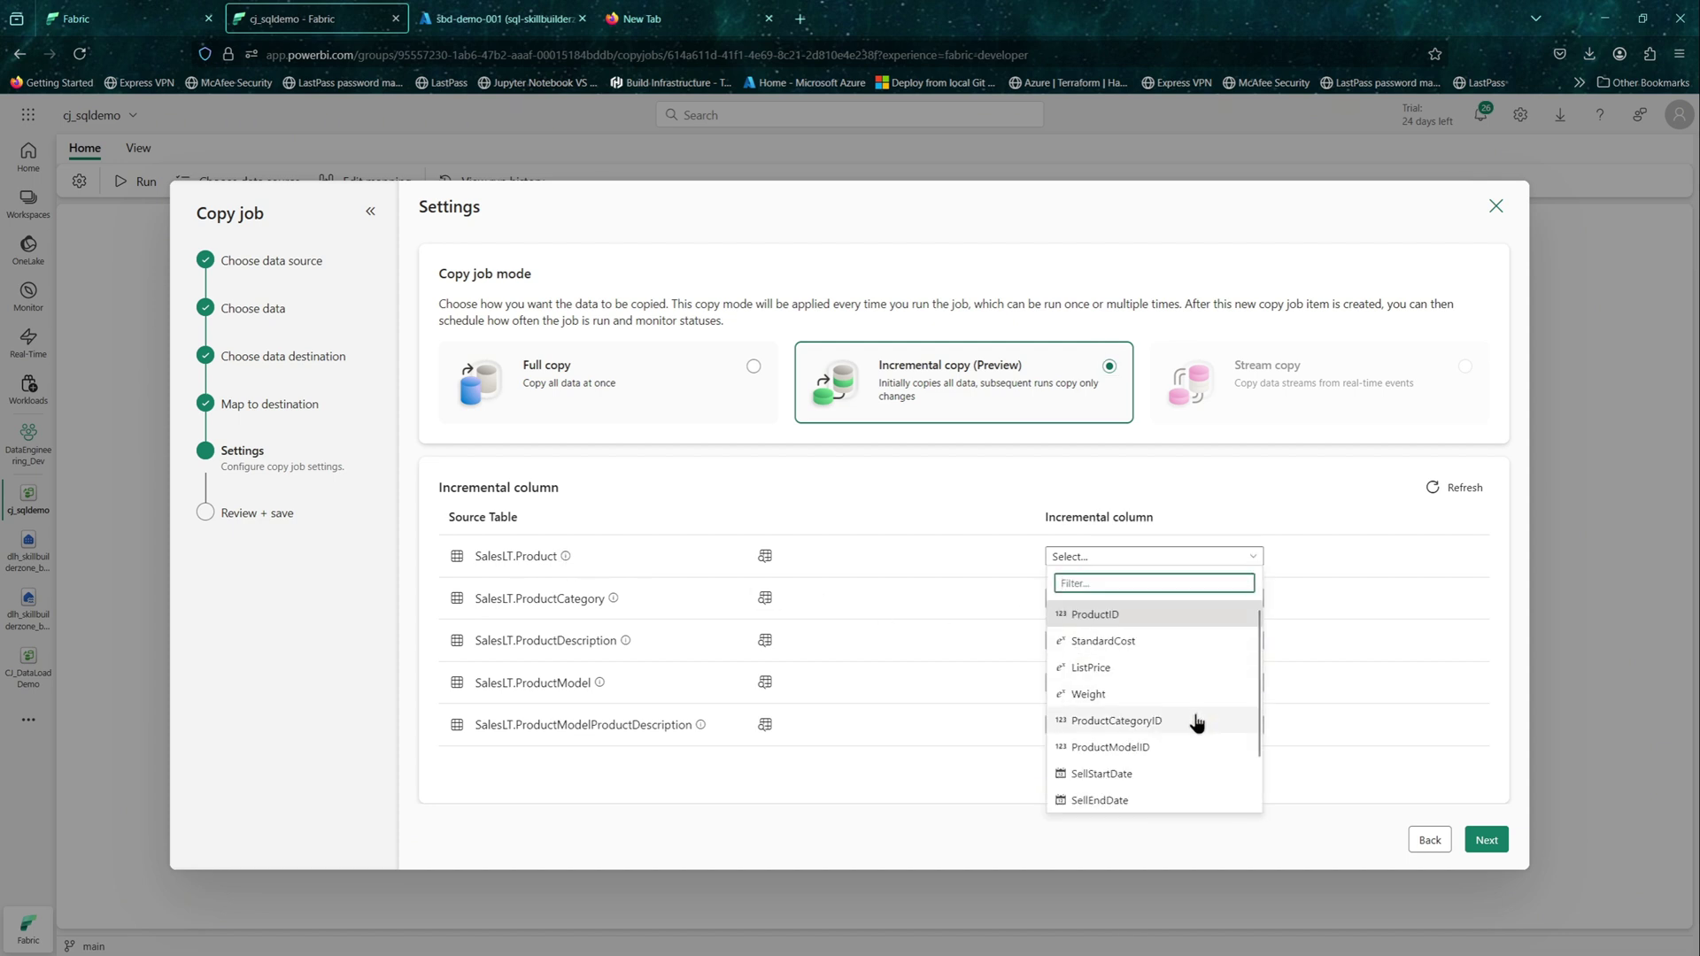
scroll(1195, 722, "down", 2)
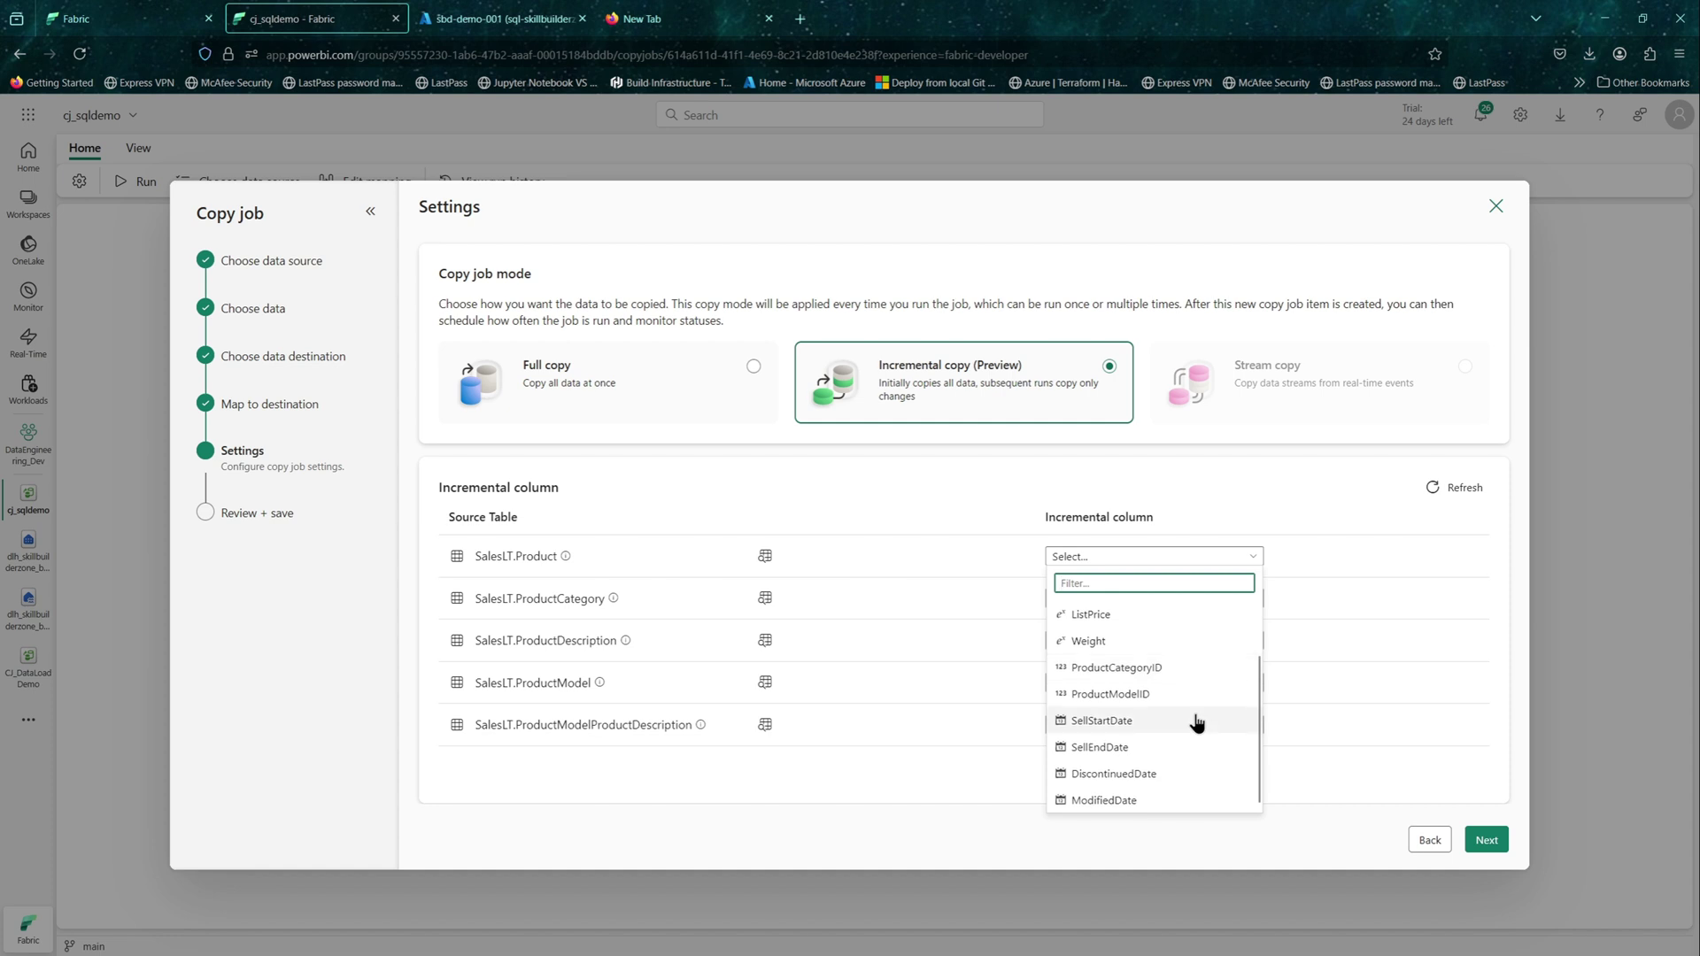
left_click(1137, 802)
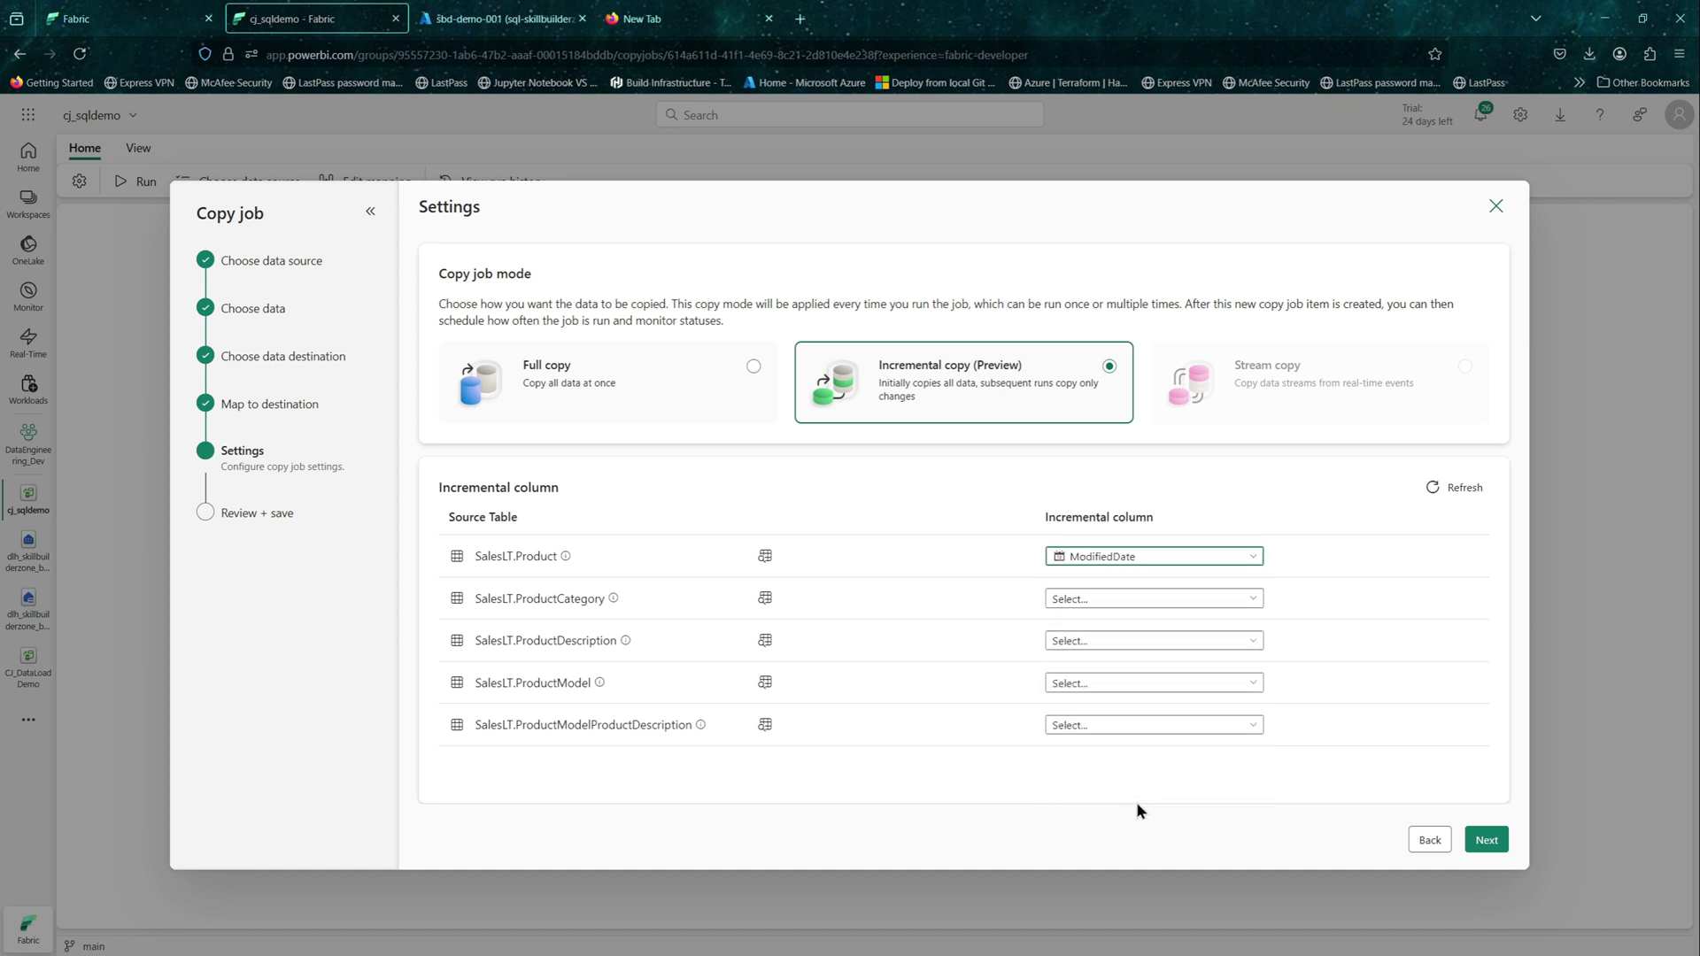
Step: Choose ModifiedDate as the incremental column for SalesLT.ProductCategory, SalesLT.ProductDescription, SalesLT.ProductModel and SalesLT.ProductModelProductDescription
left_click(1254, 608)
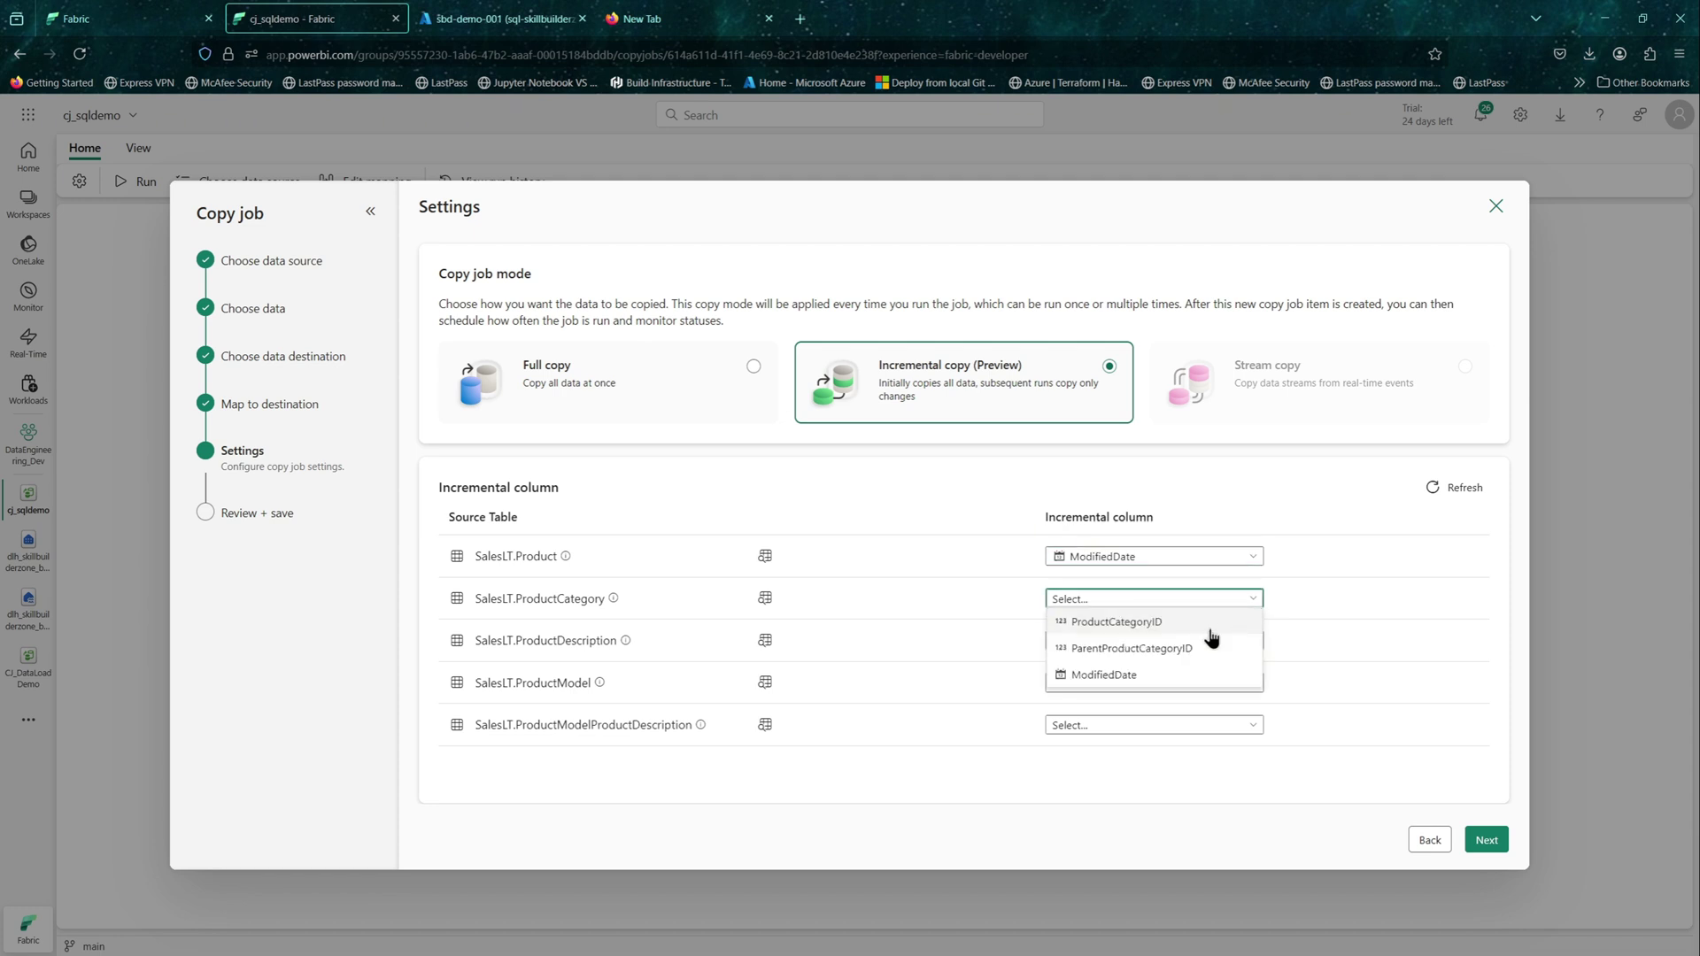
left_click(1129, 676)
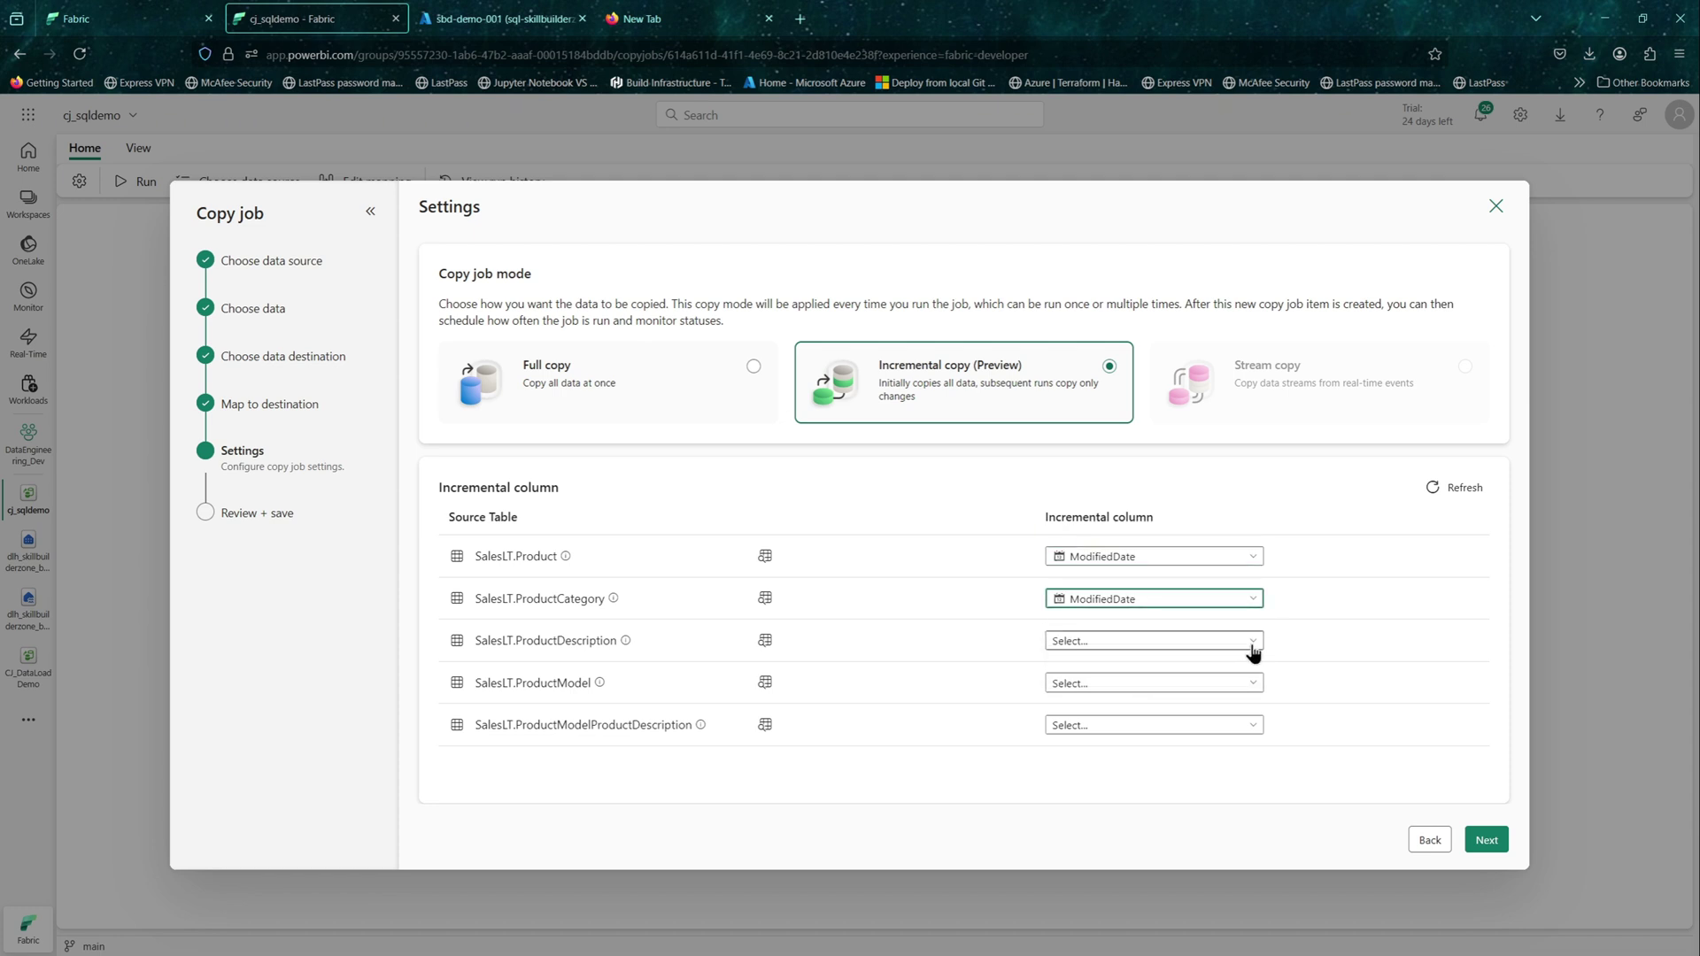
left_click(1252, 645)
left_click(1146, 691)
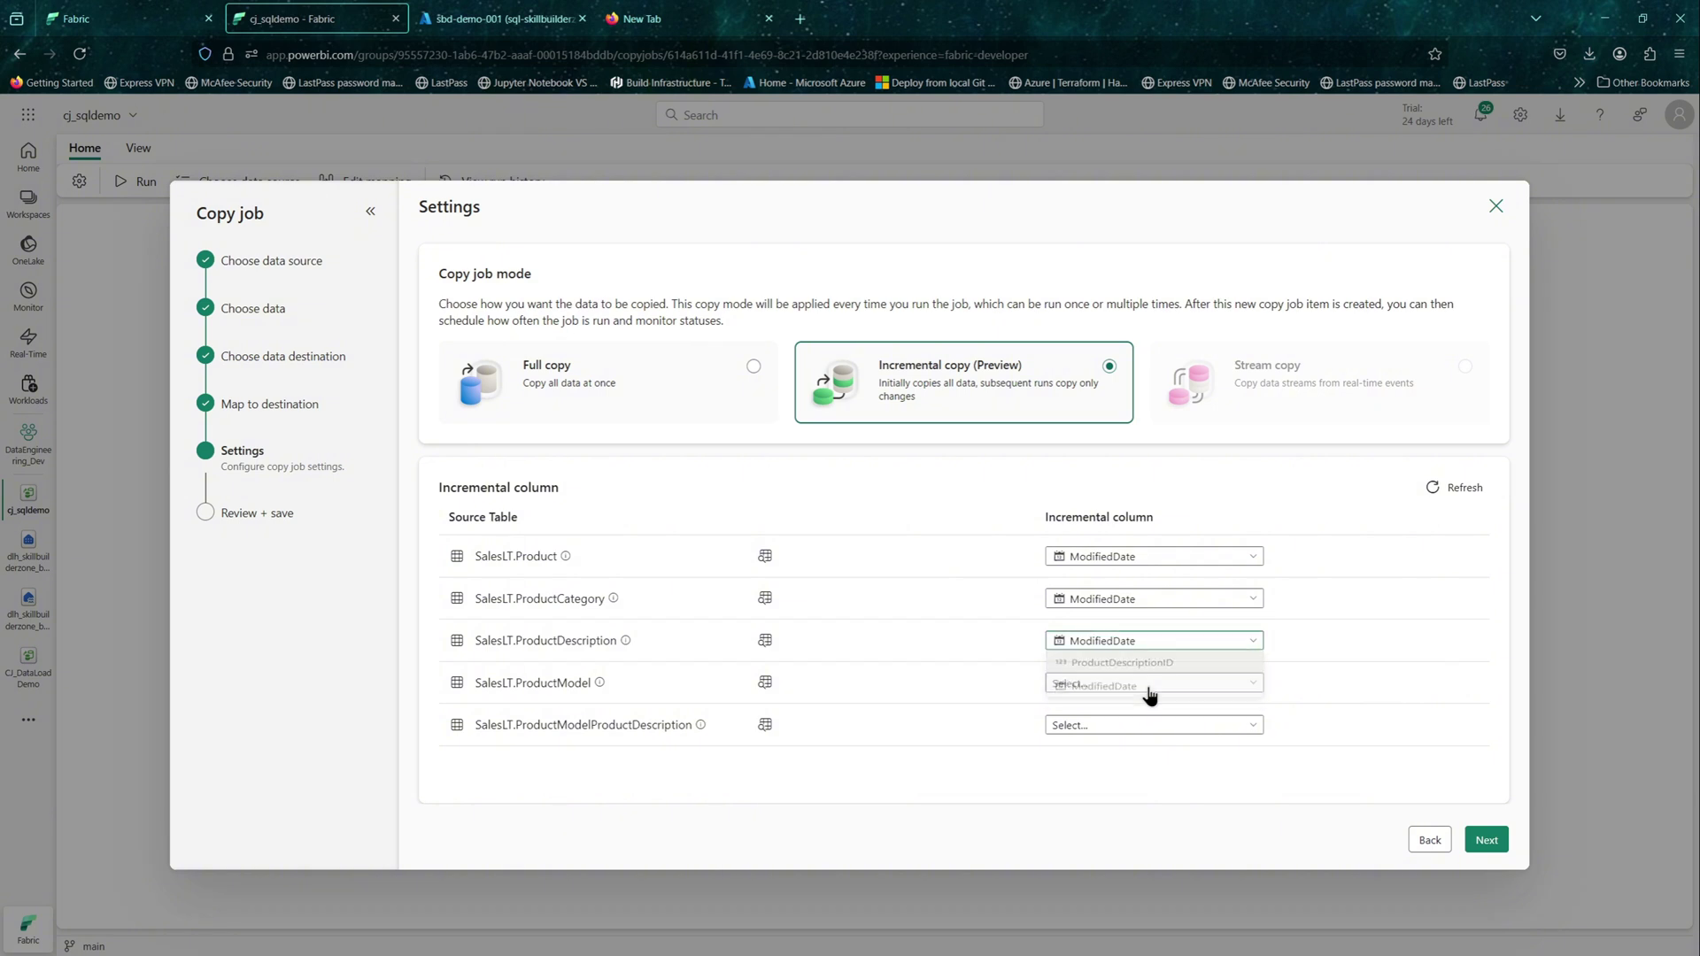
left_click(1254, 688)
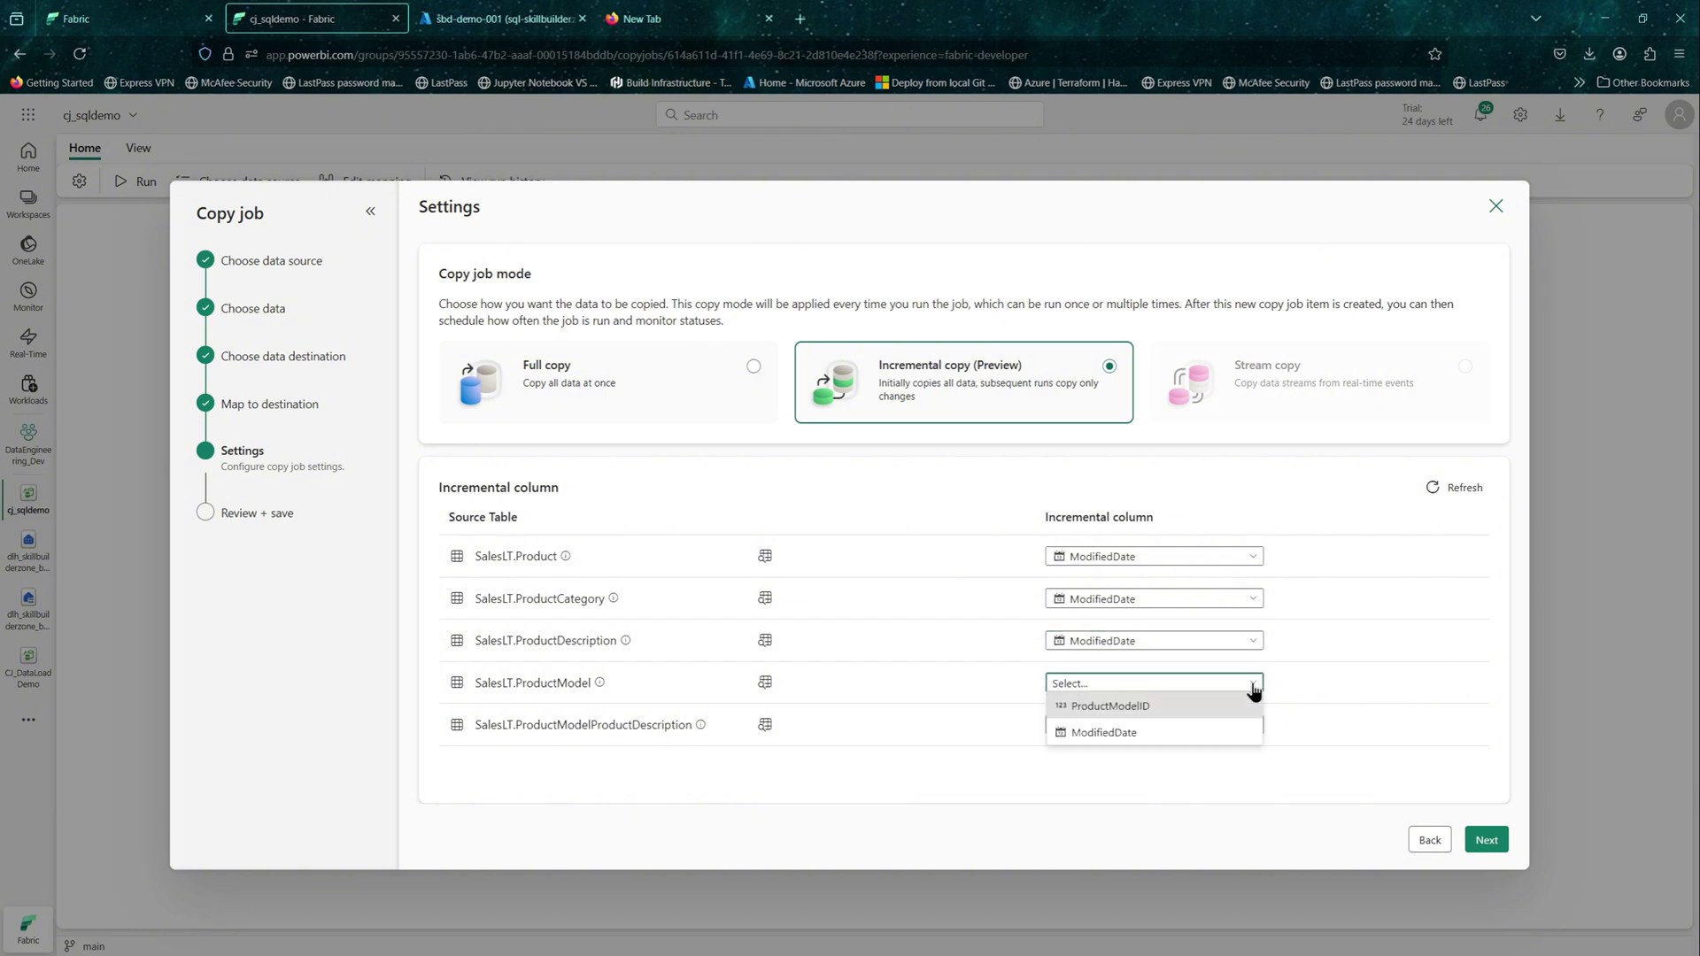
left_click(1140, 738)
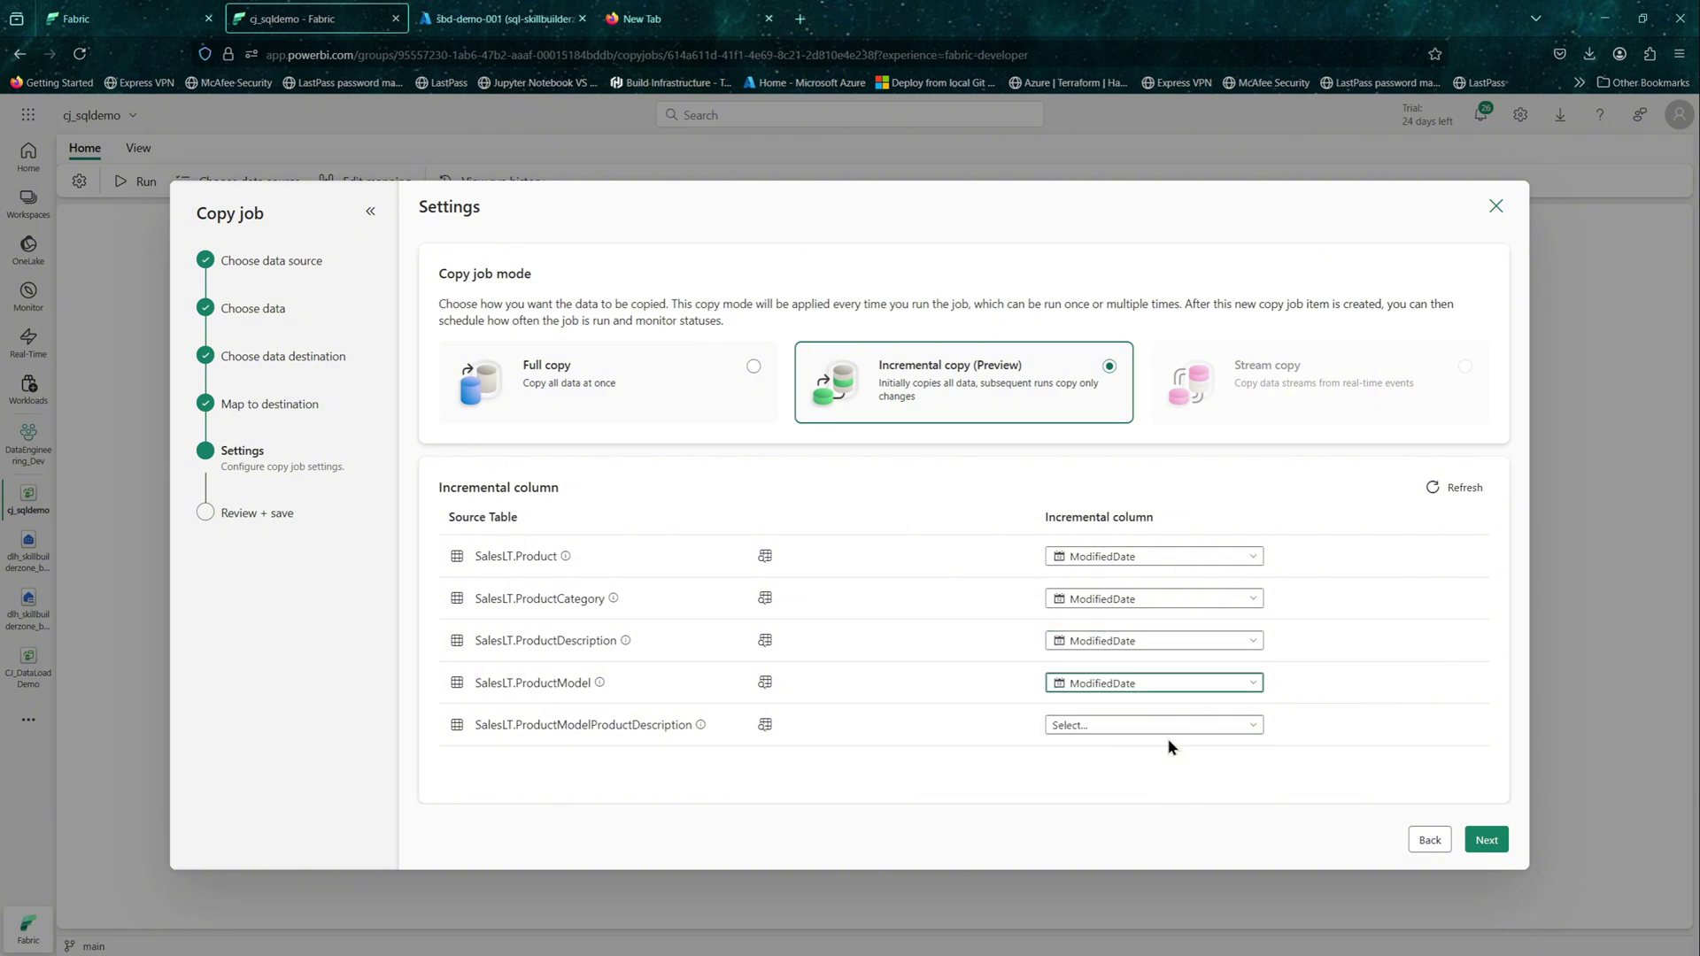
left_click(1255, 727)
left_click(1129, 805)
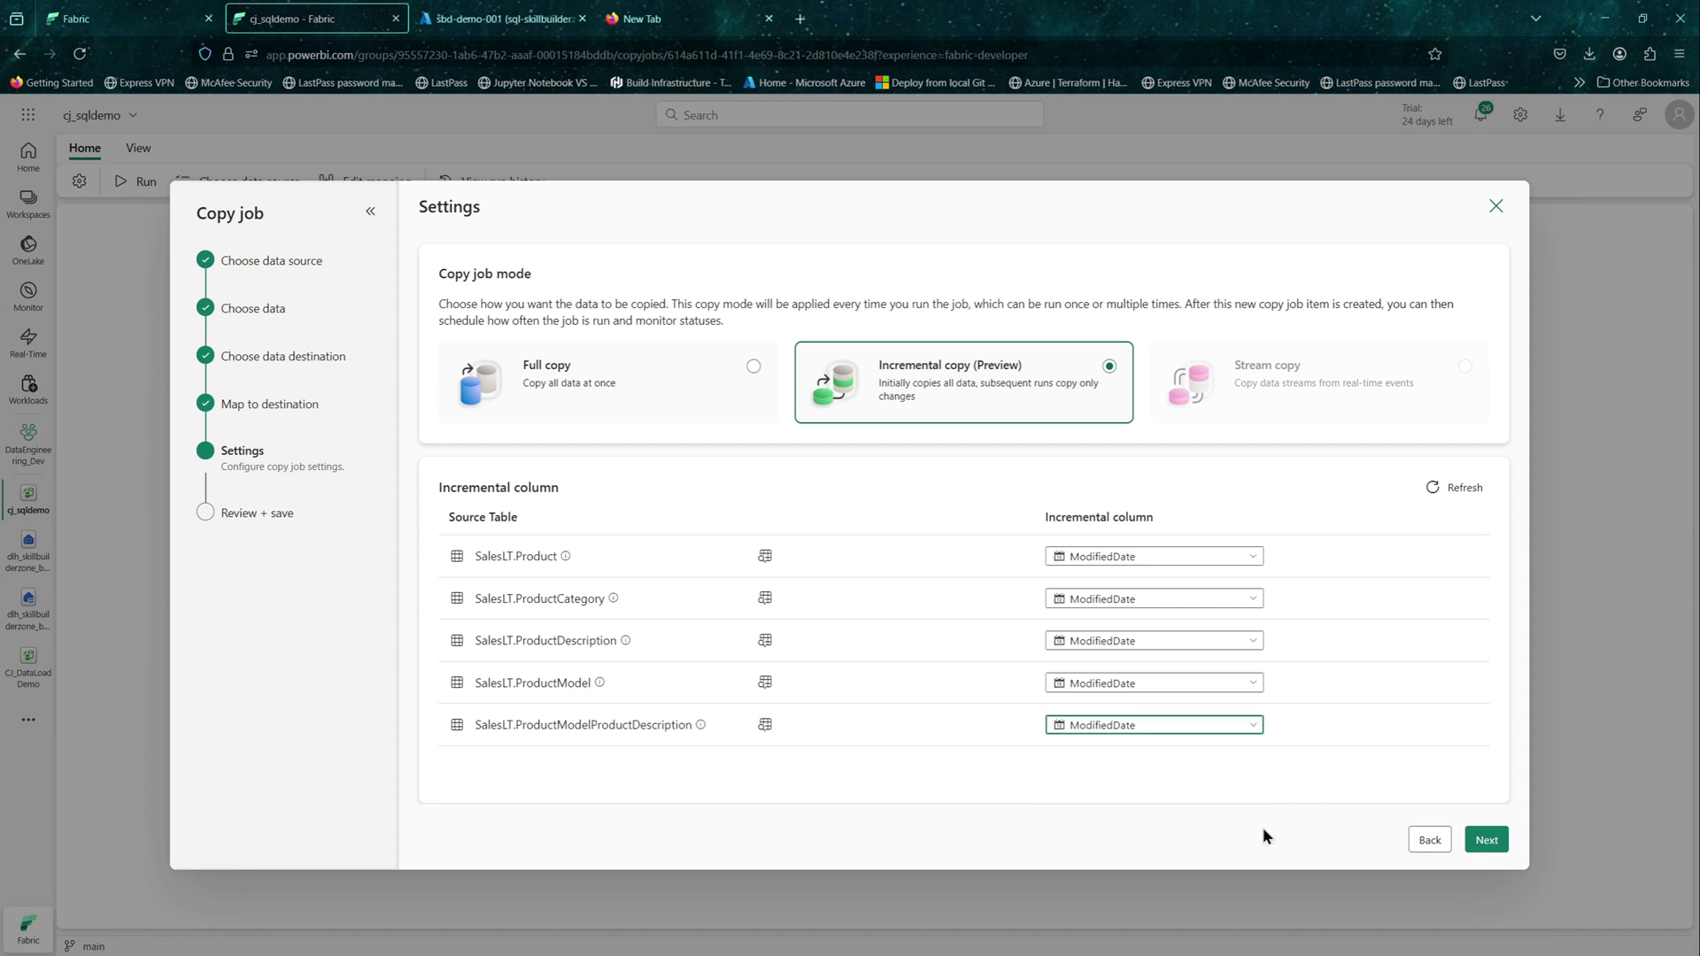
Step: Review the copy job summary, set the run option to Run once, and save and run the job
left_click(1488, 843)
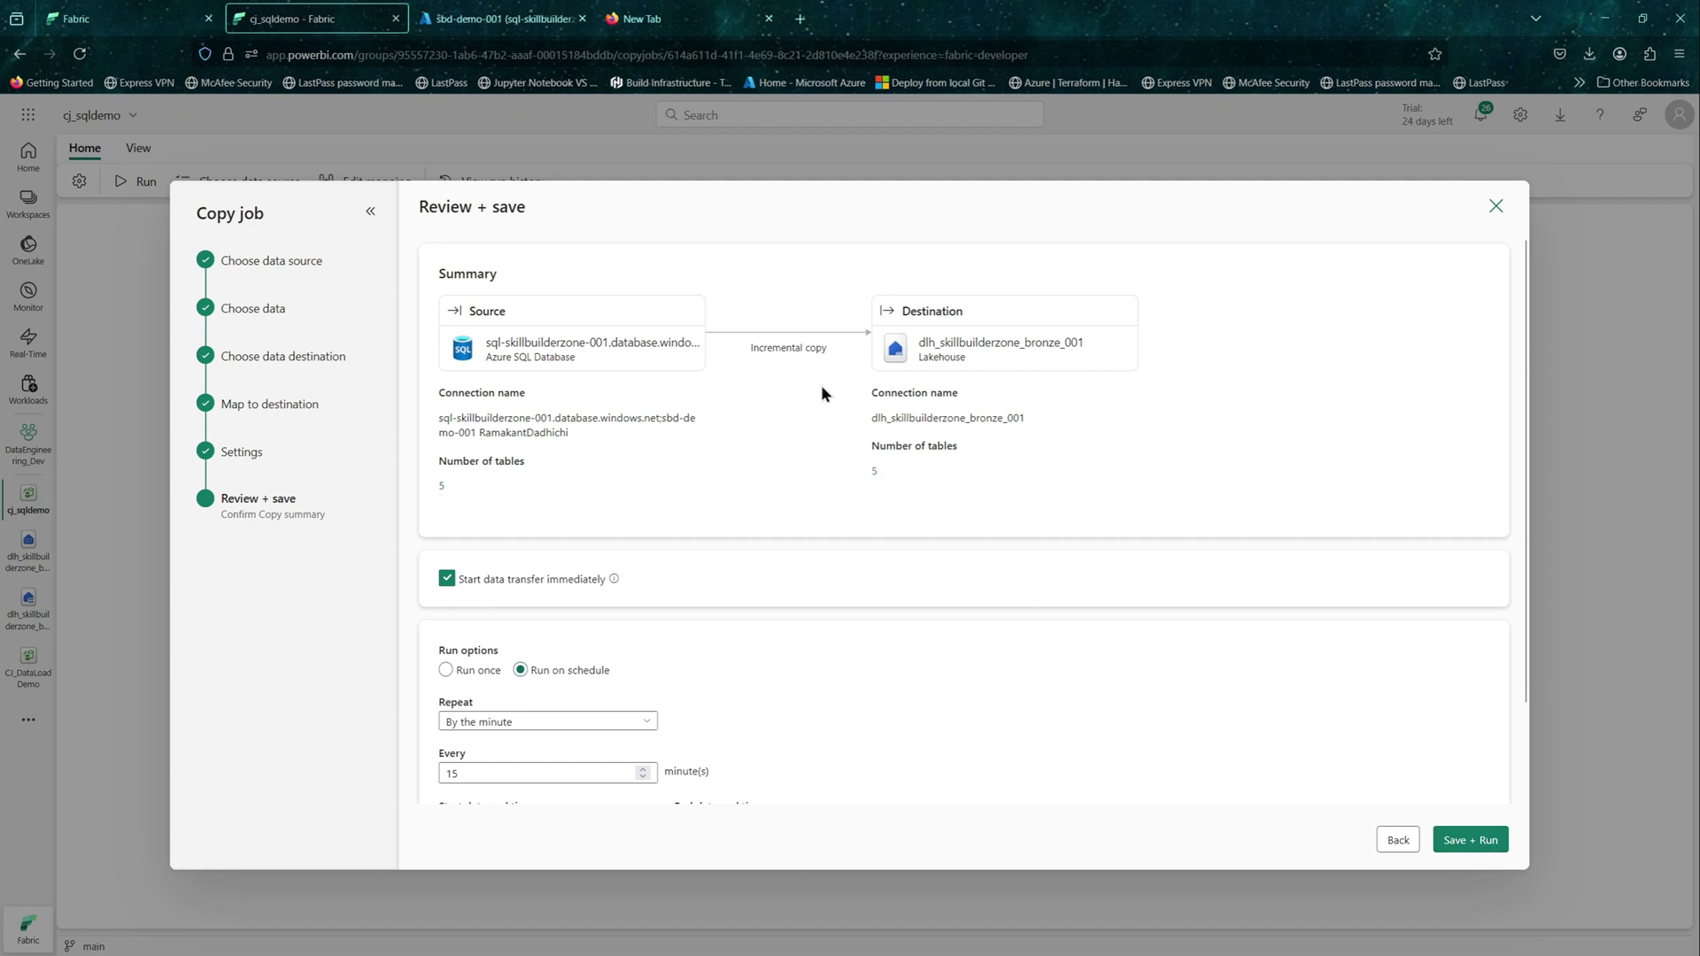
scroll(894, 623, "down", 2)
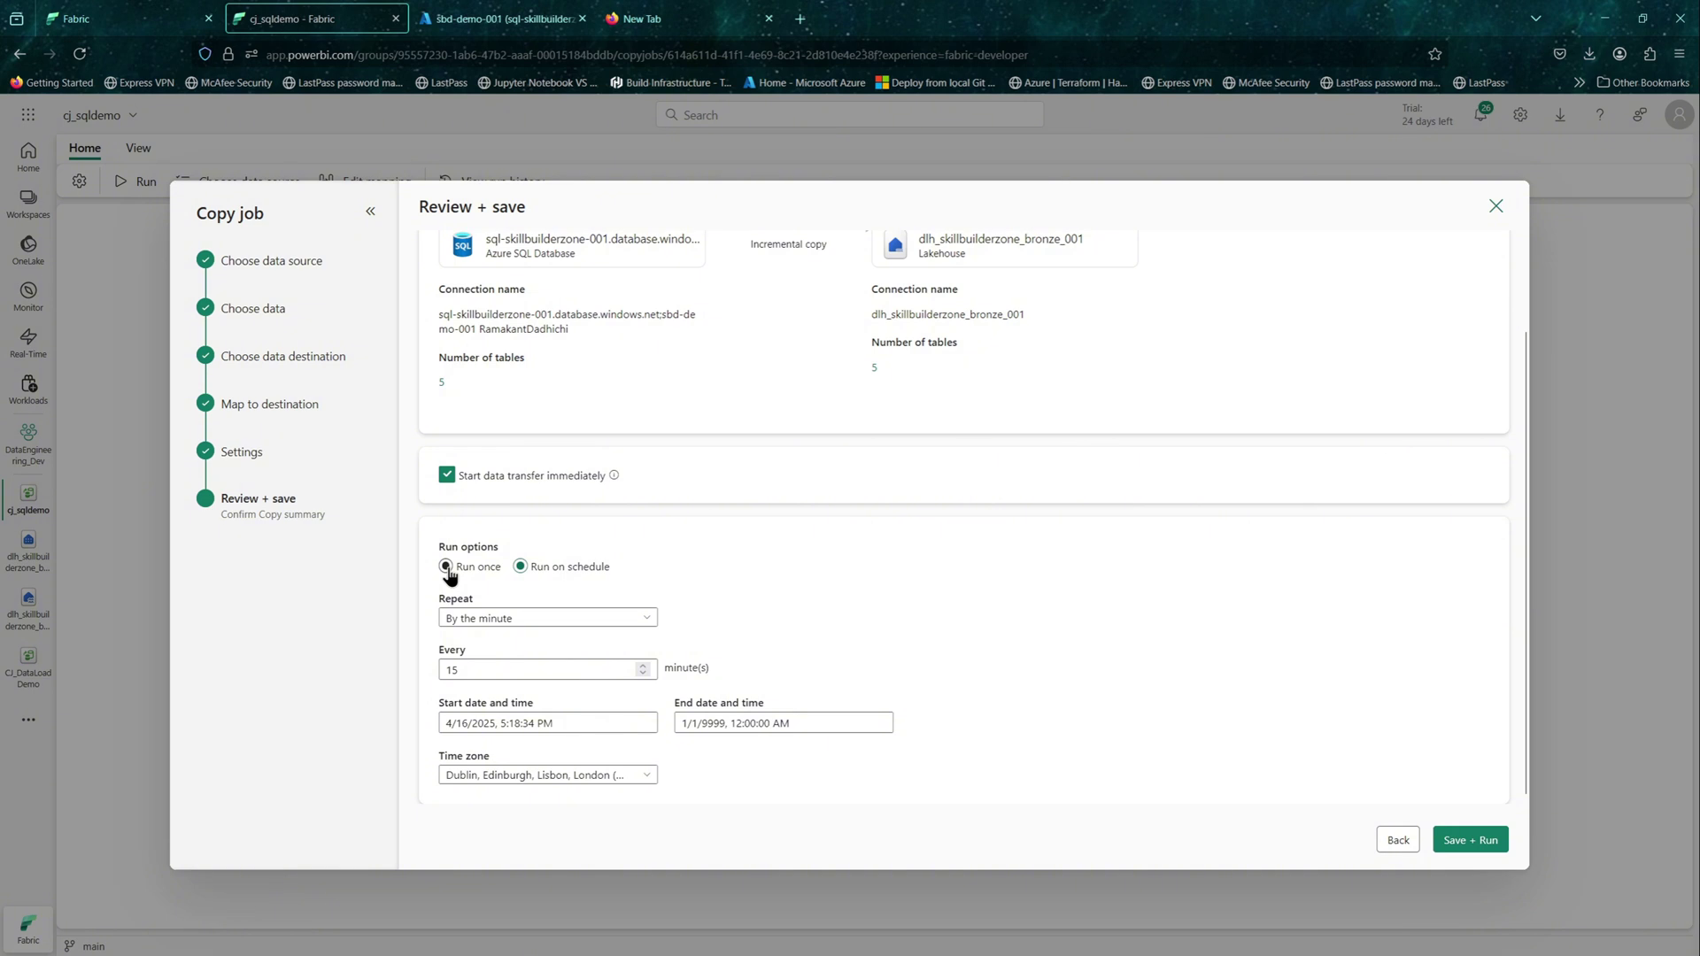
left_click(447, 568)
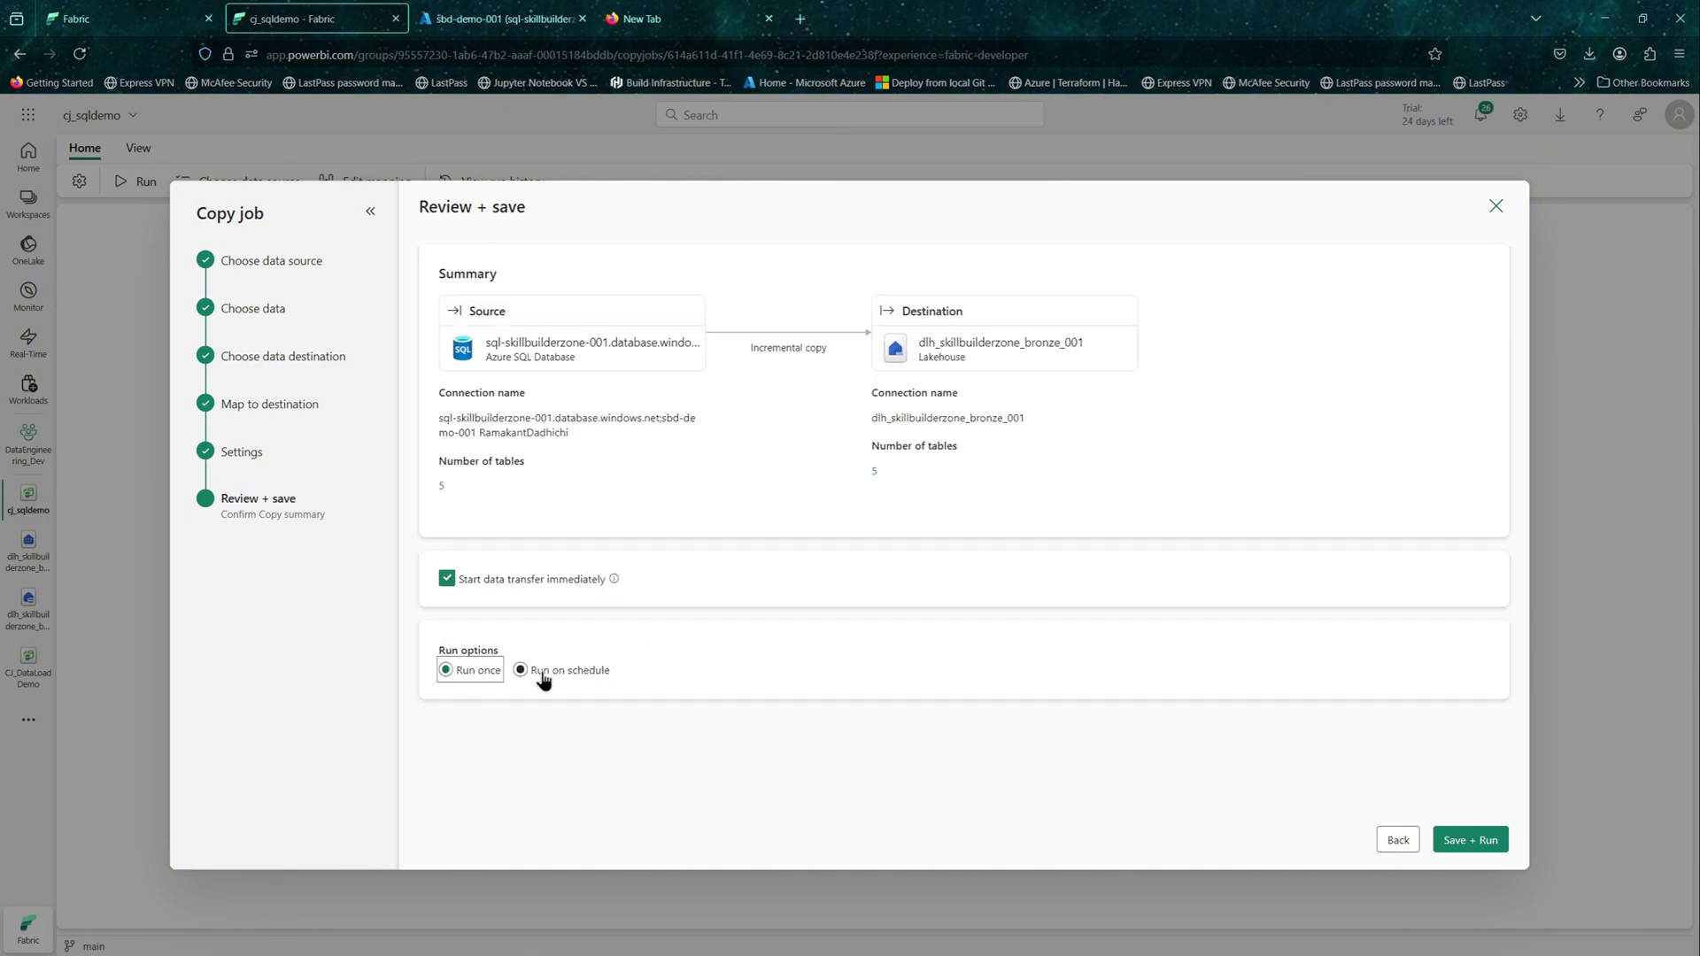
left_click(1470, 839)
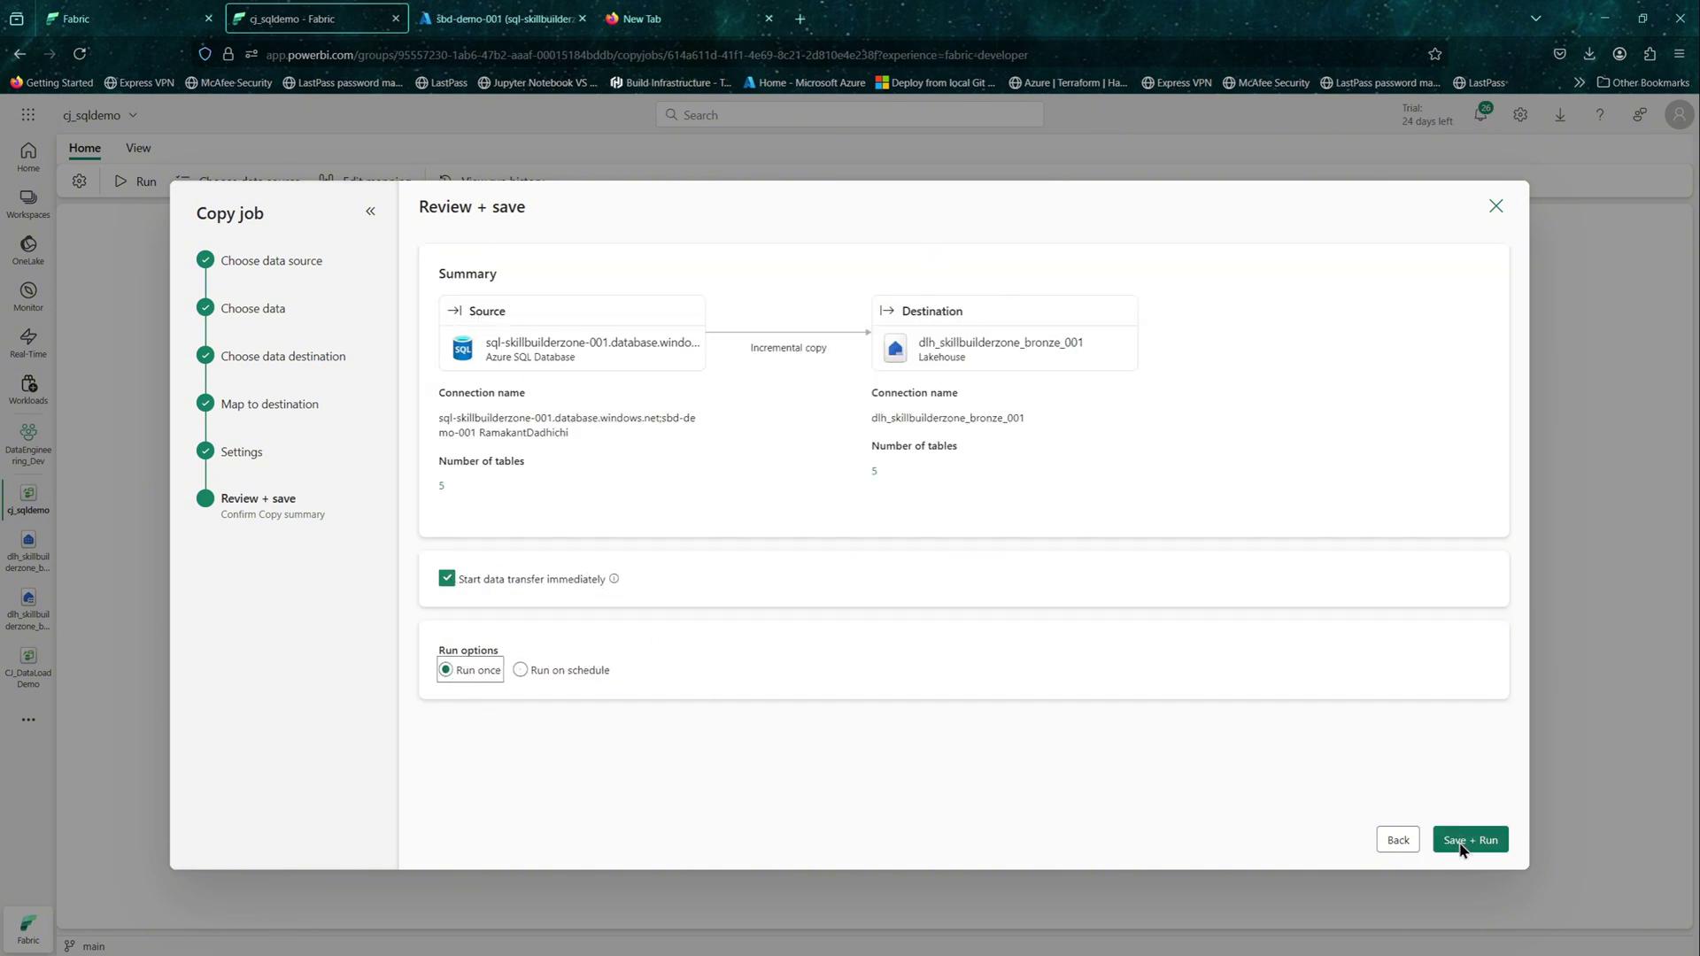
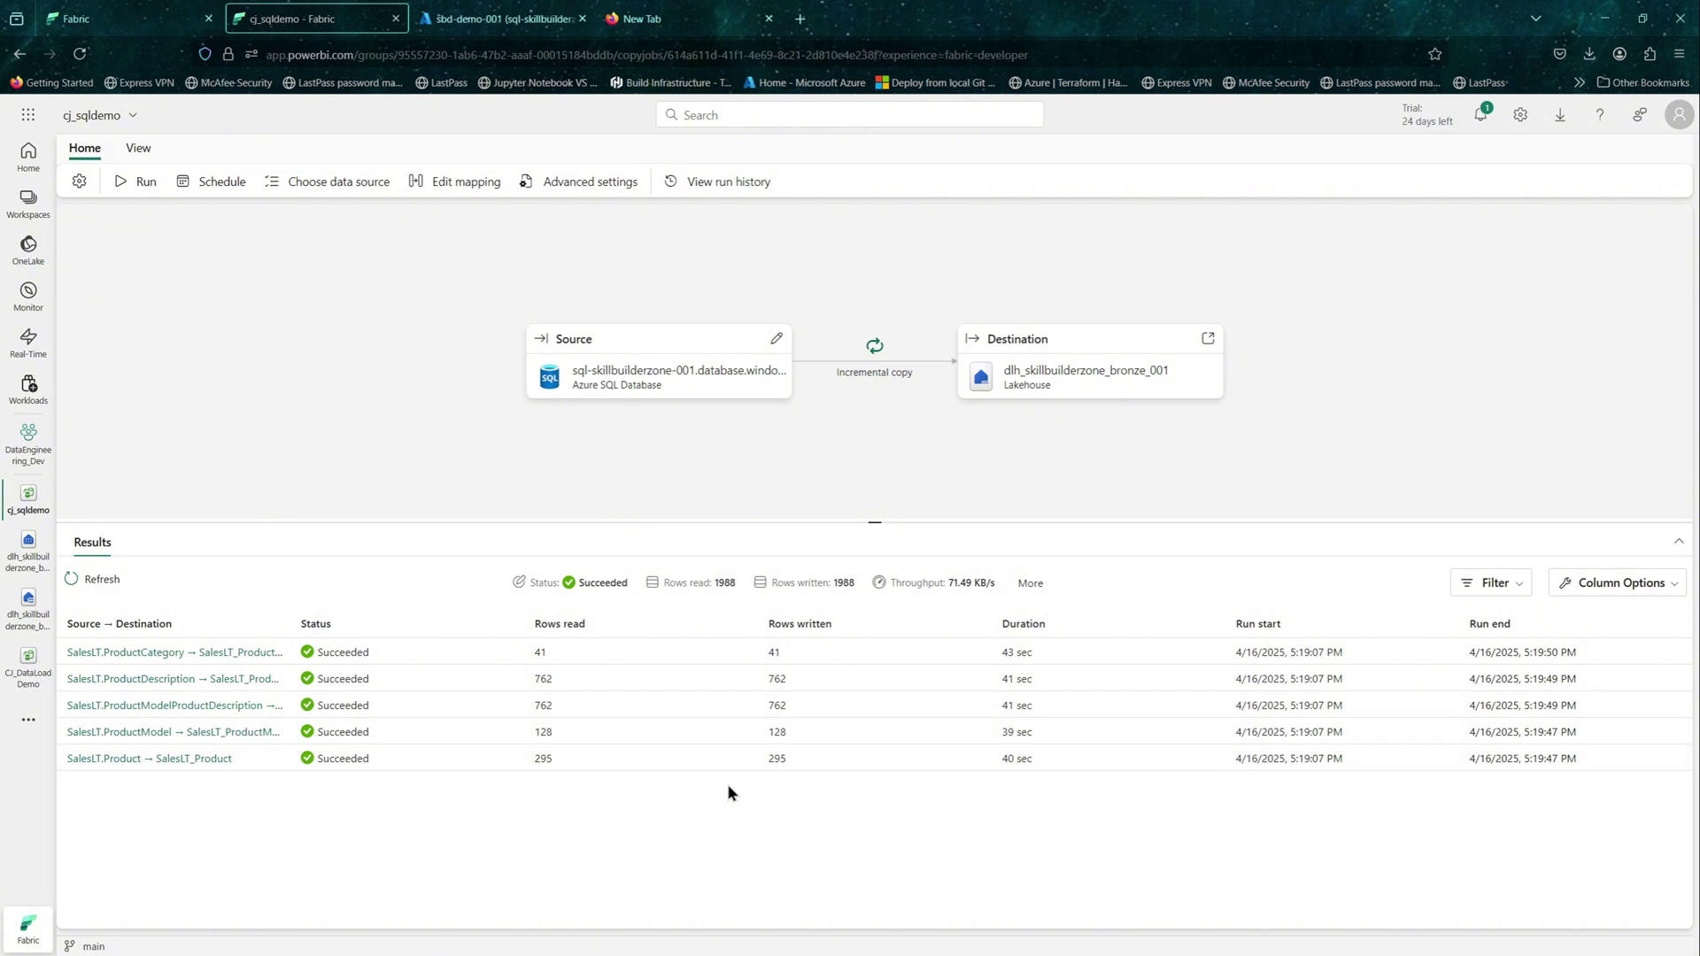
Step: Check the run notification and the run history of cj_sqldemo, and examine the run's details and read method in Monitor
left_click(1480, 116)
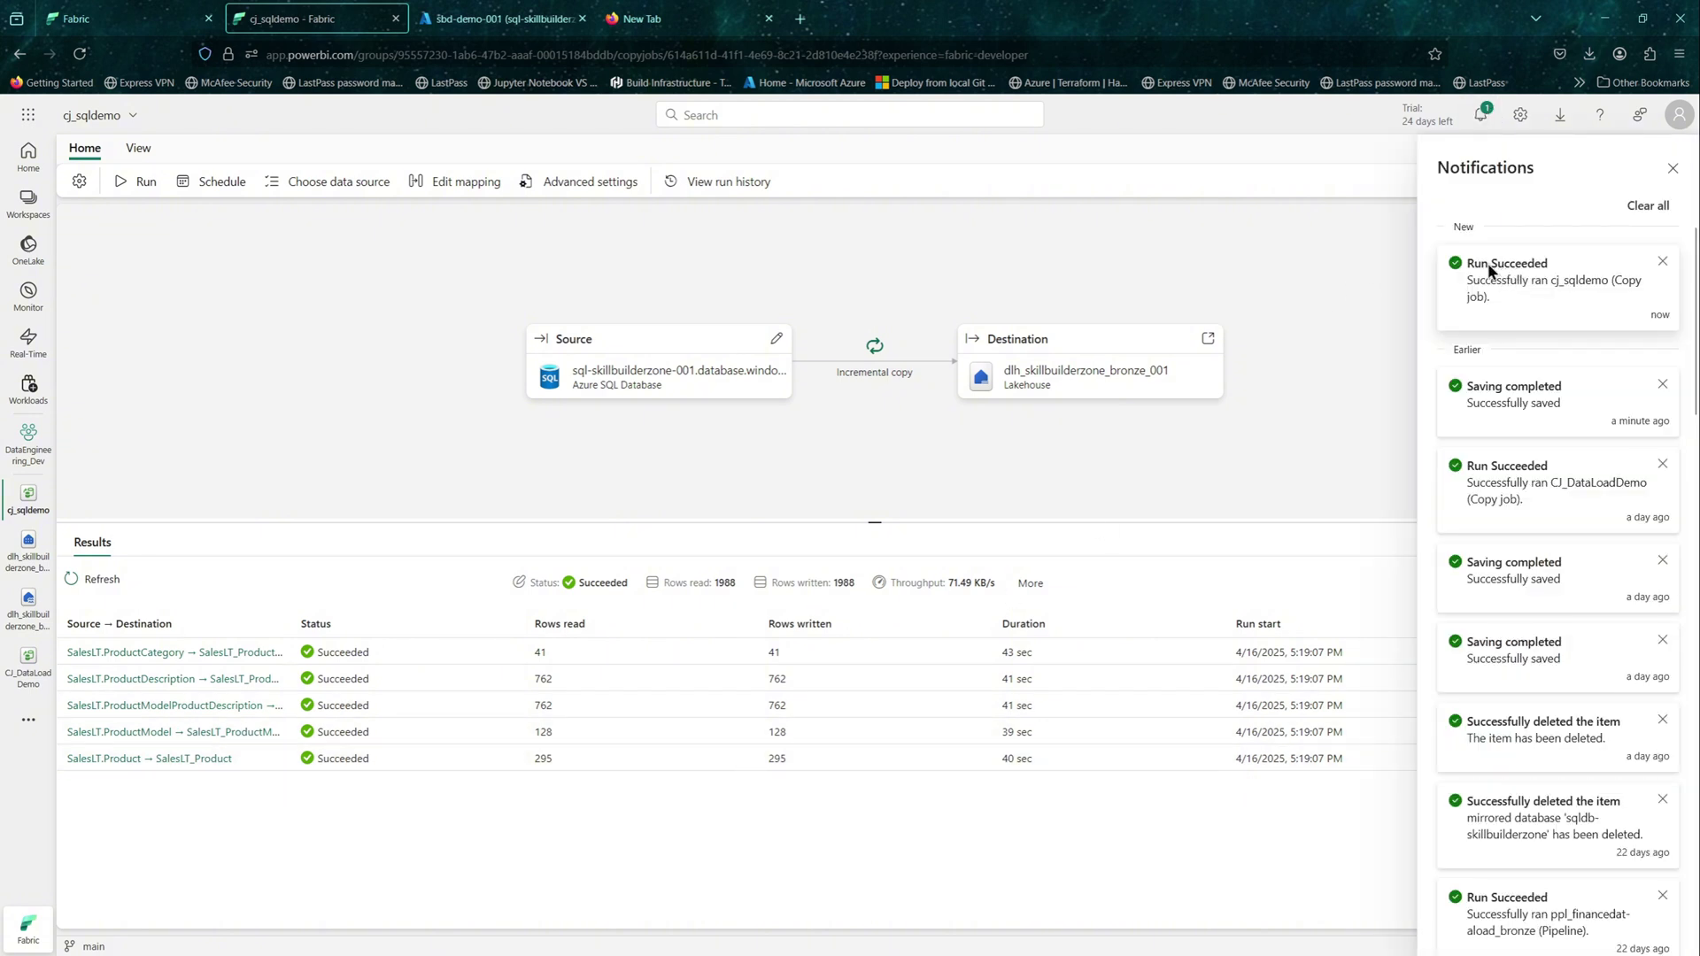
left_click(719, 182)
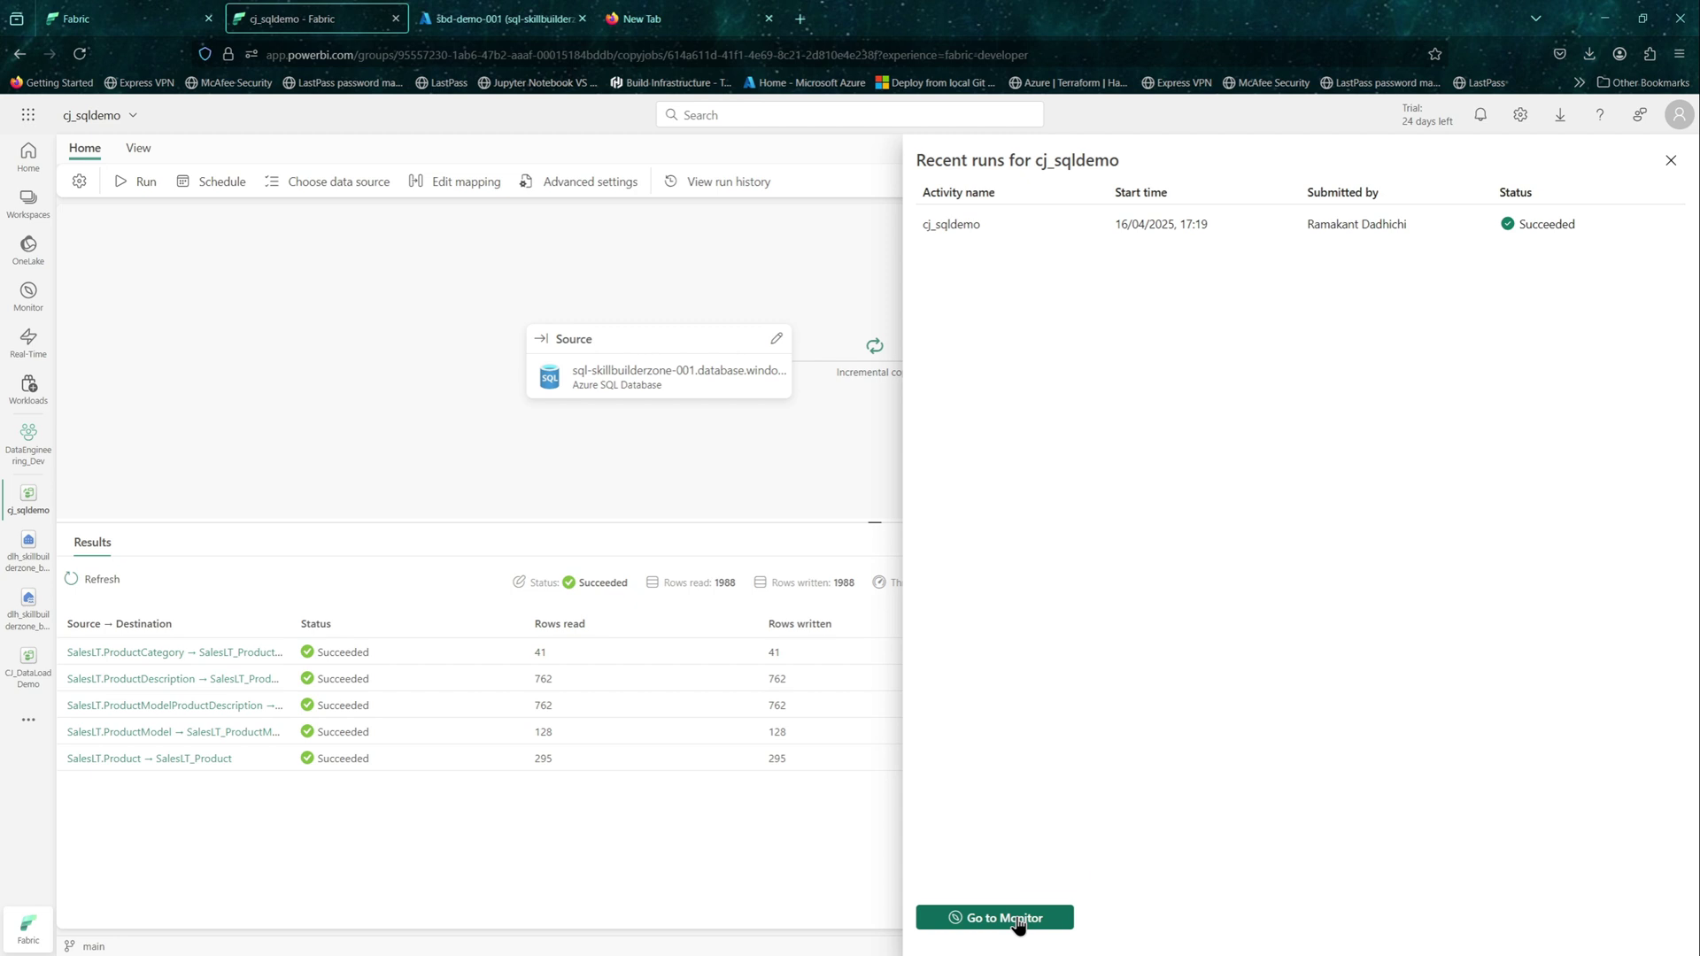
left_click(981, 920)
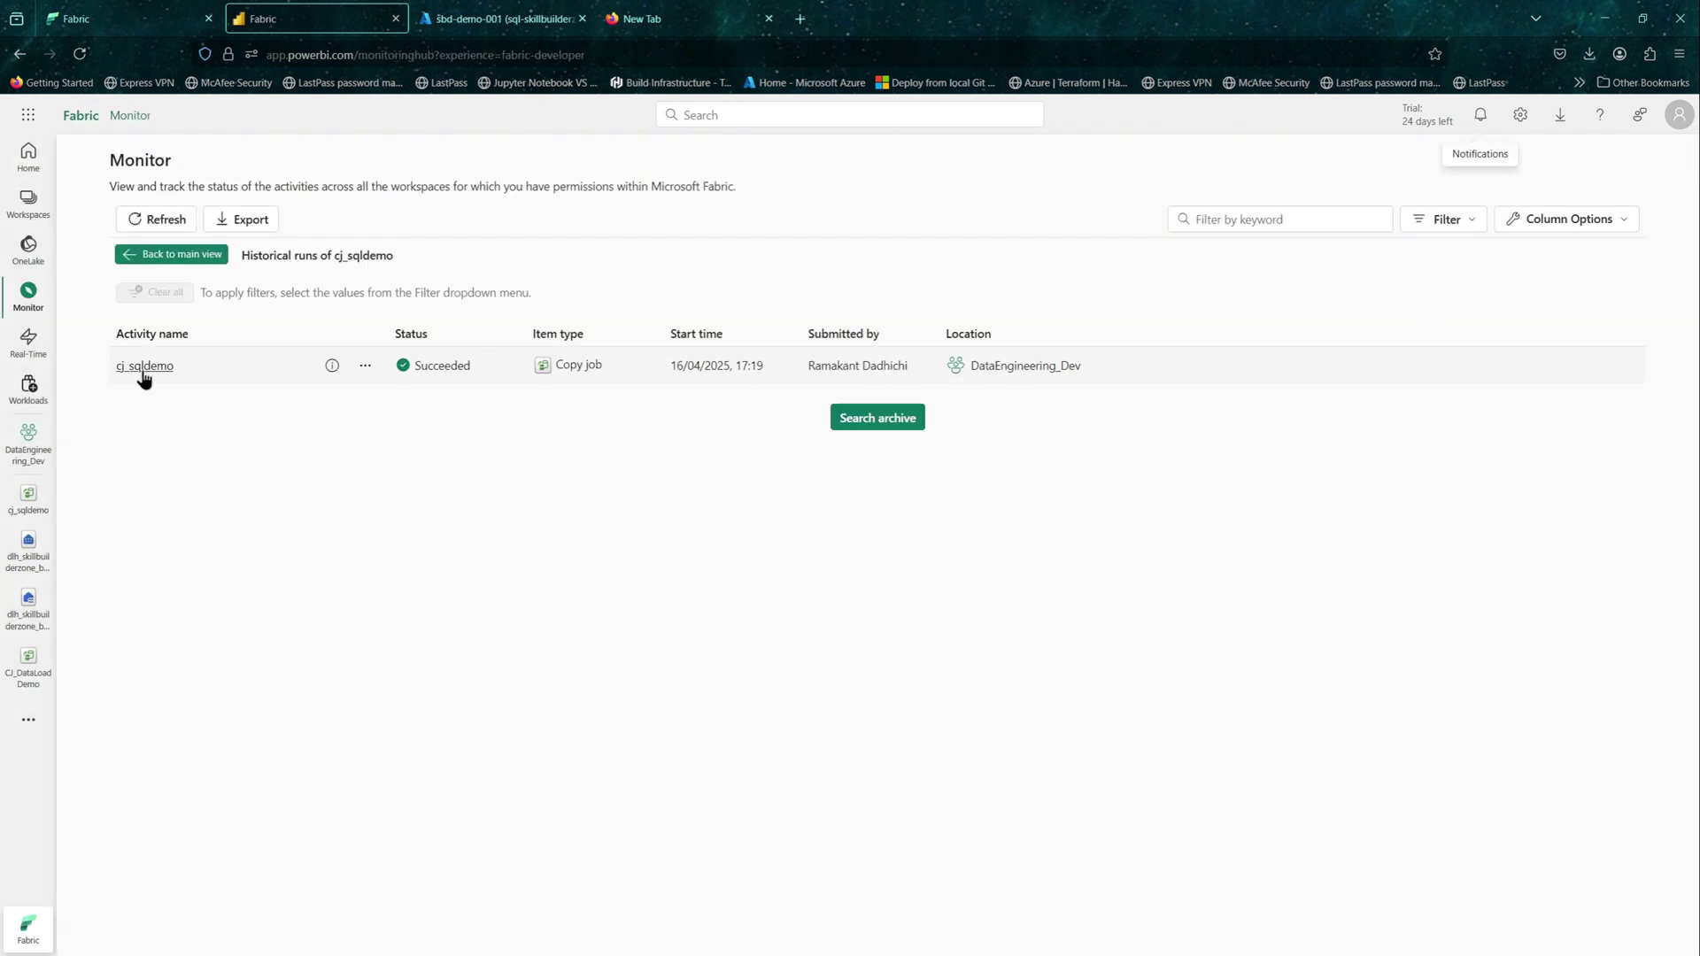
left_click(144, 367)
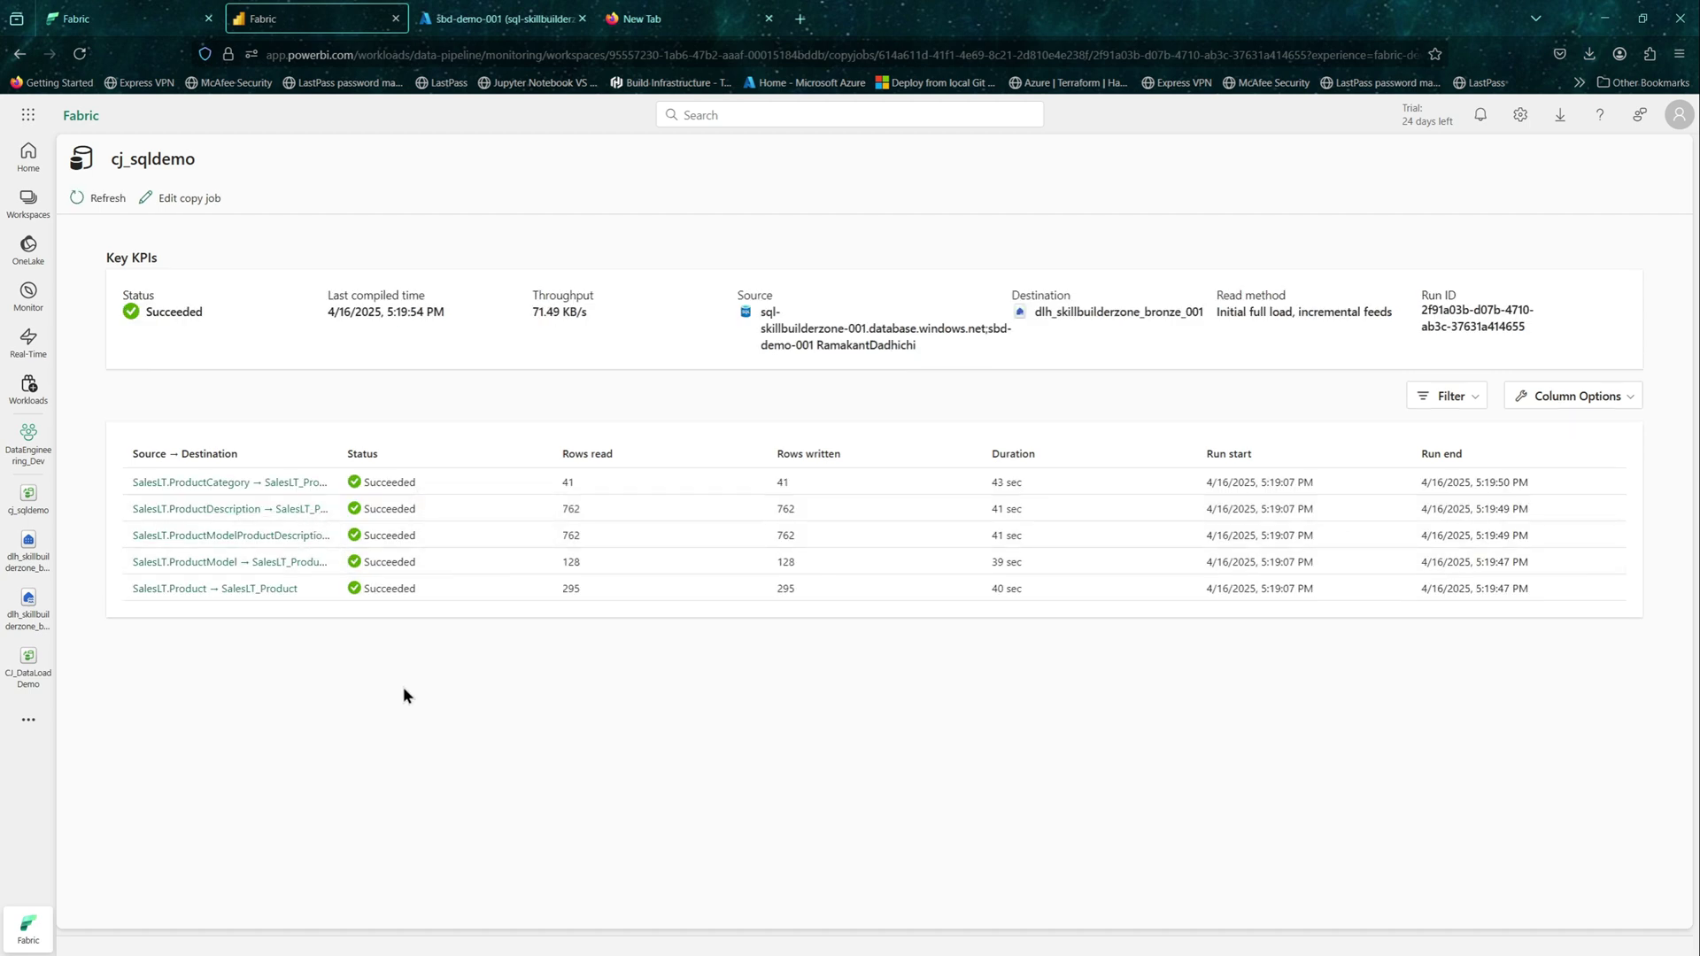
left_click_drag(1396, 315, 1219, 314)
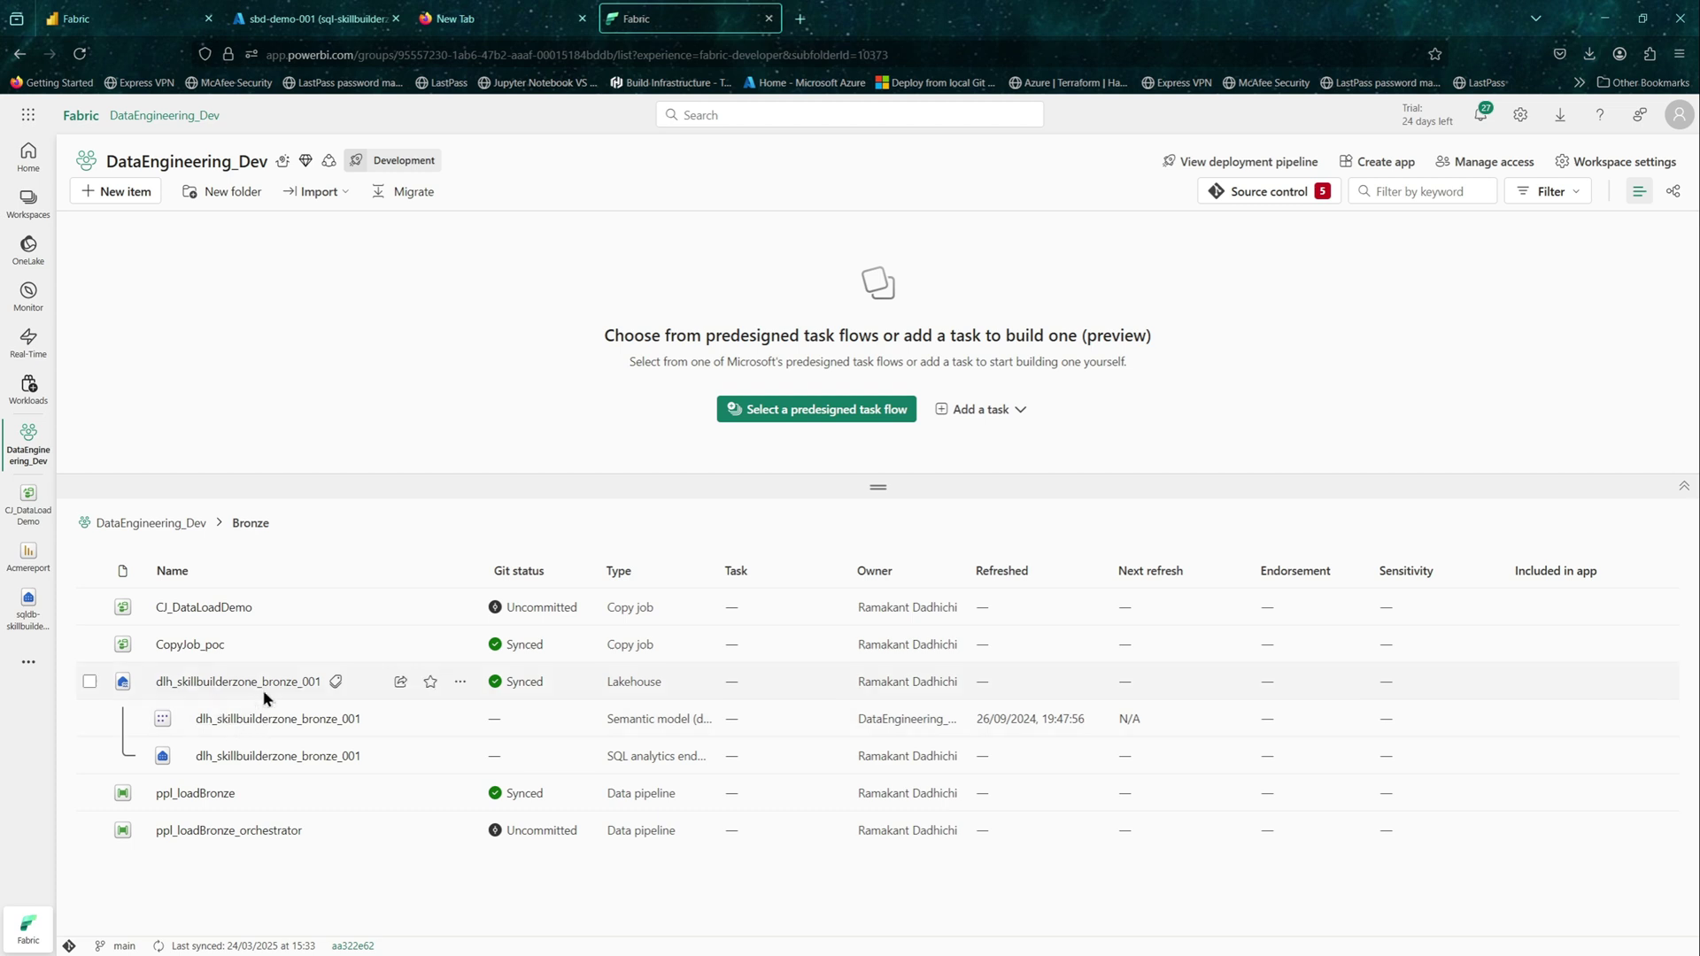
Step: Open the dlh_skillbuilderzone_bronze_001 lakehouse and refresh its Tables list, widening the explorer to read the full table names
left_click(254, 684)
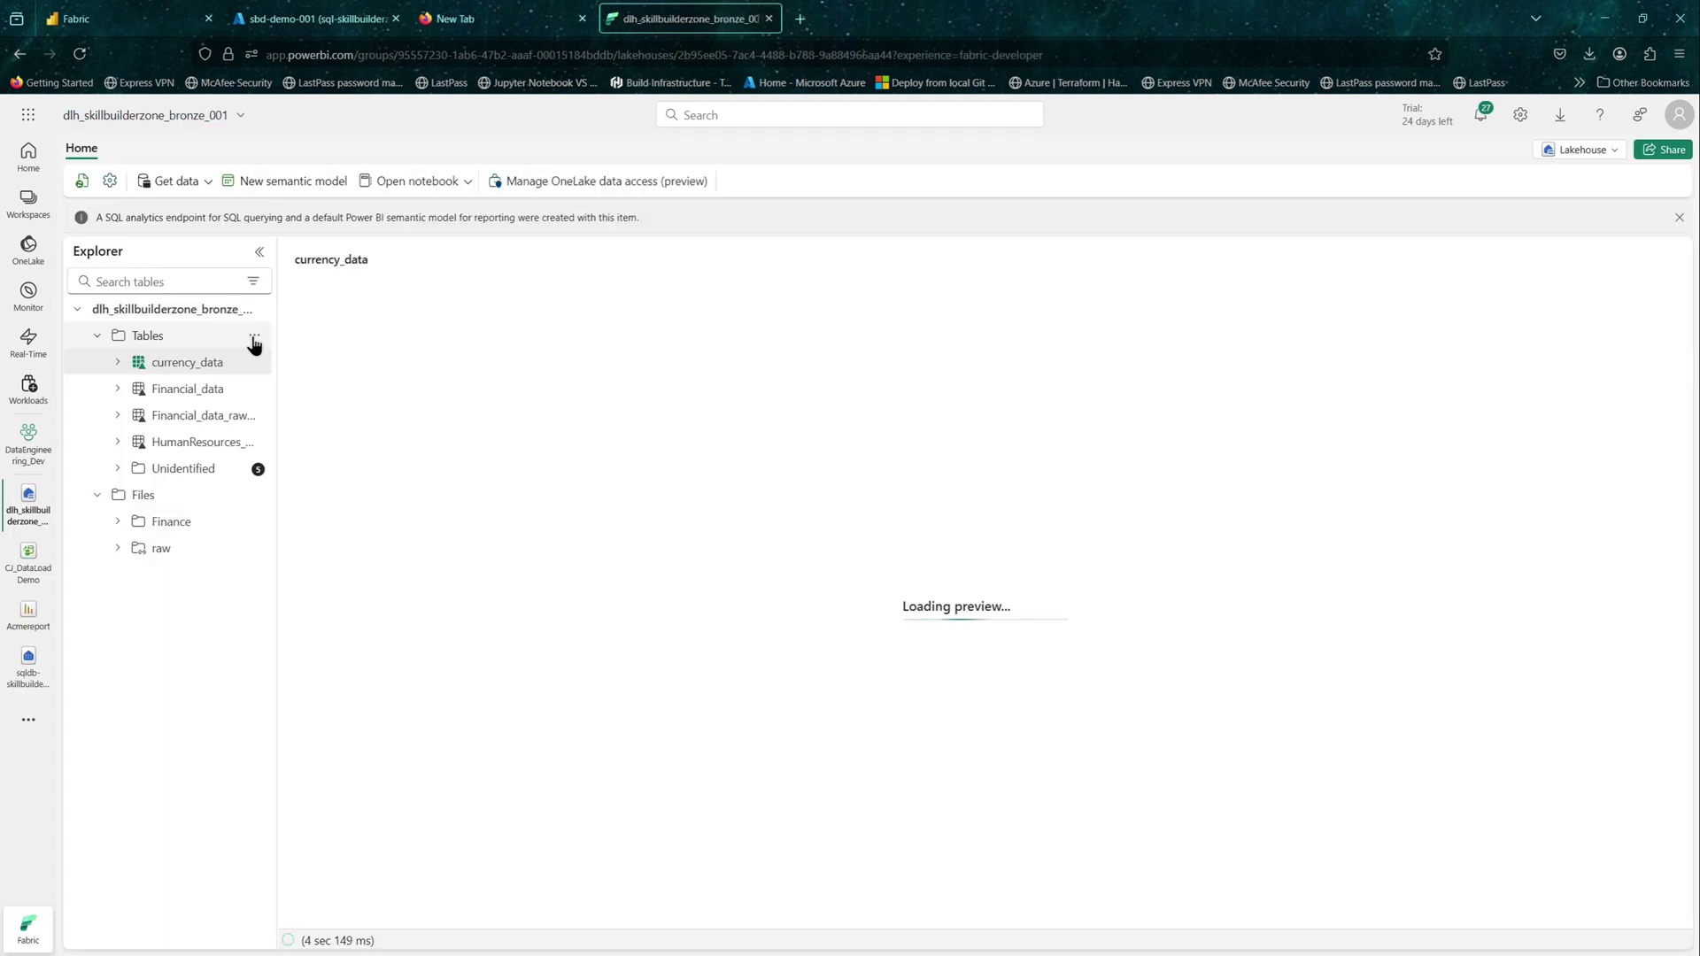
left_click(254, 338)
left_click(285, 465)
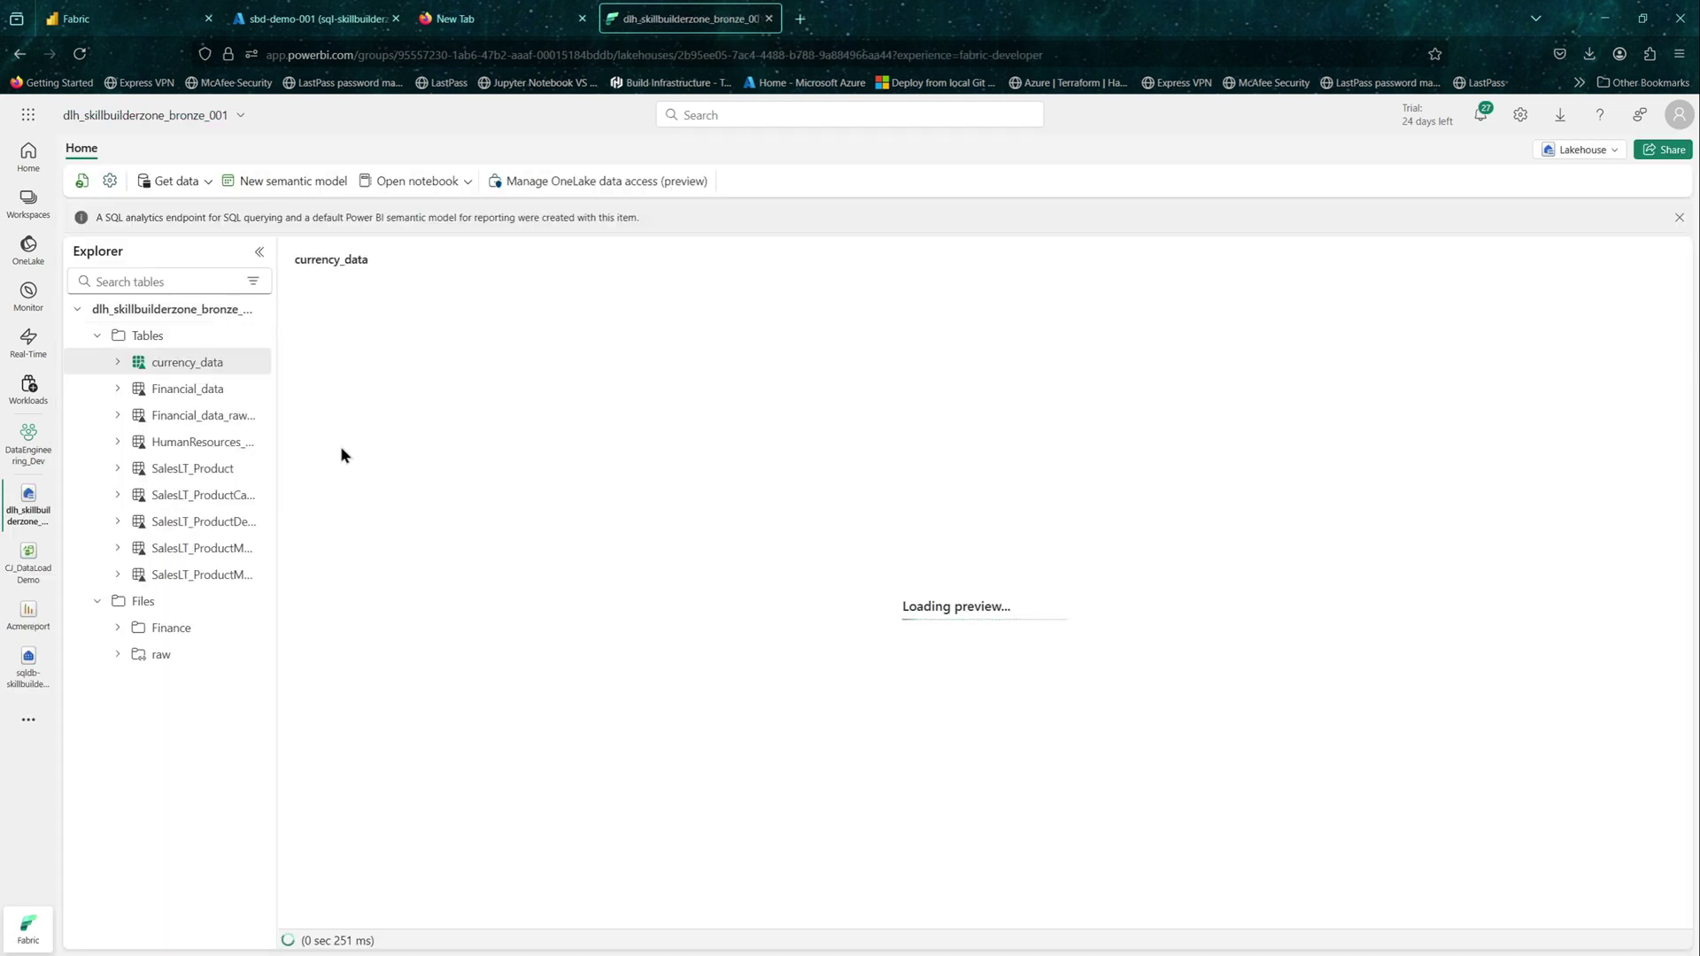
left_click_drag(278, 347, 418, 354)
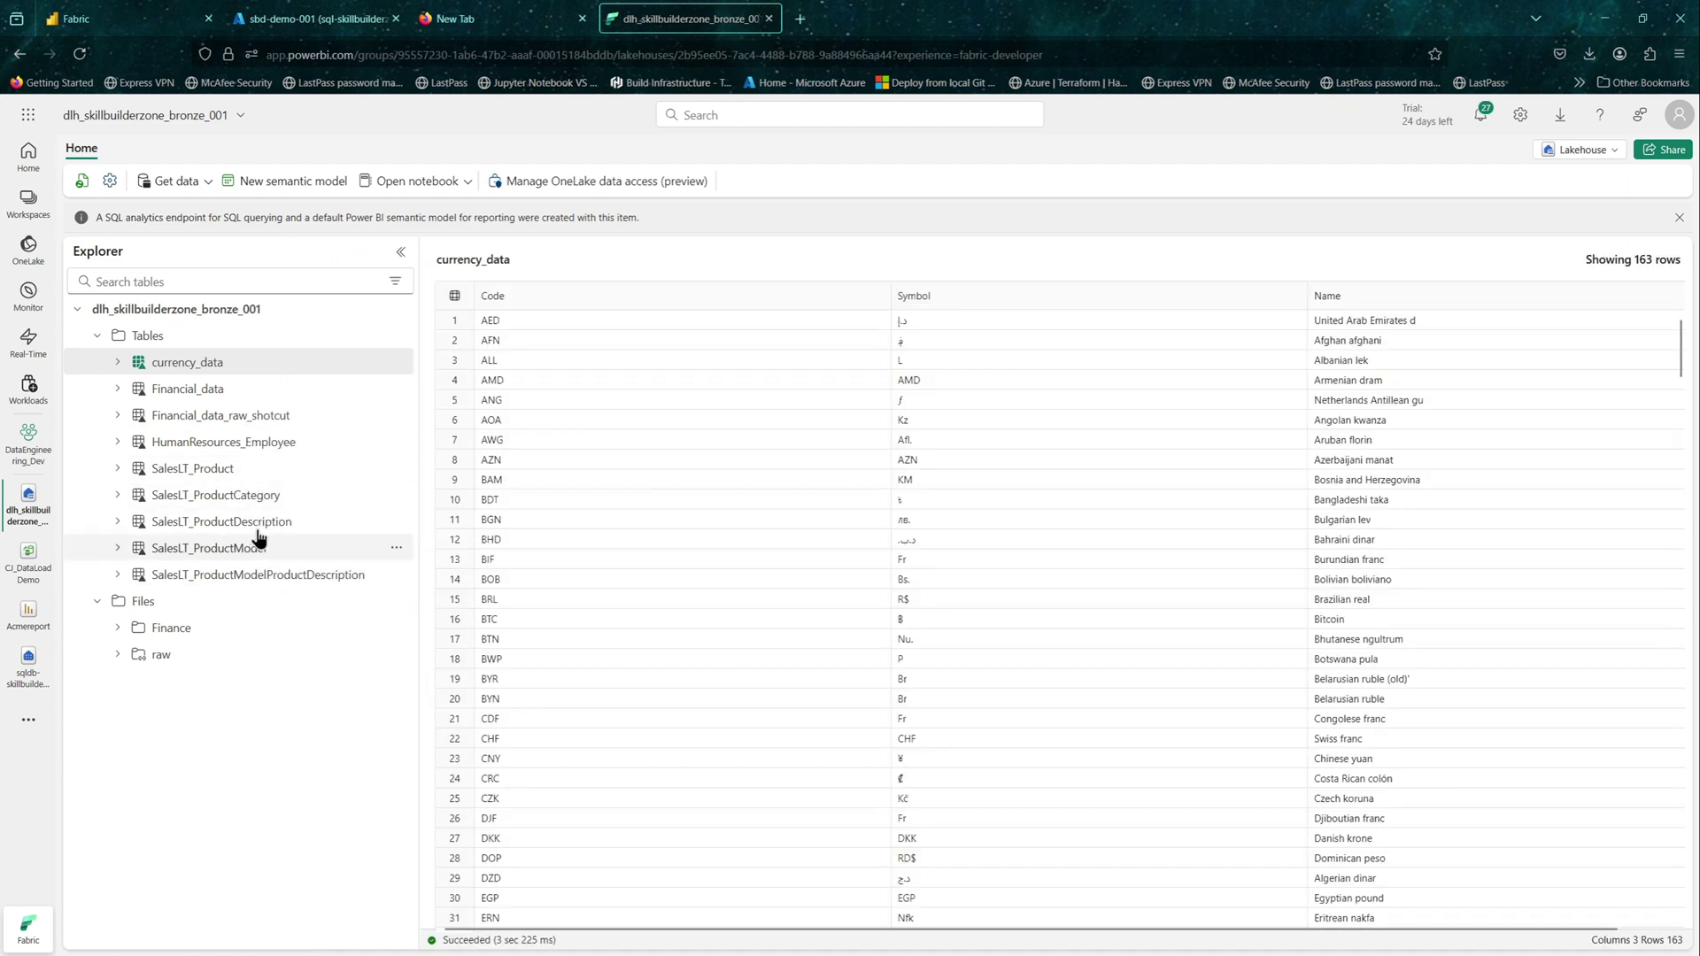
Step: Preview the data of the SalesLT_Product table in the dlh_skillbuilderzone_bronze_001 lakehouse
left_click(195, 468)
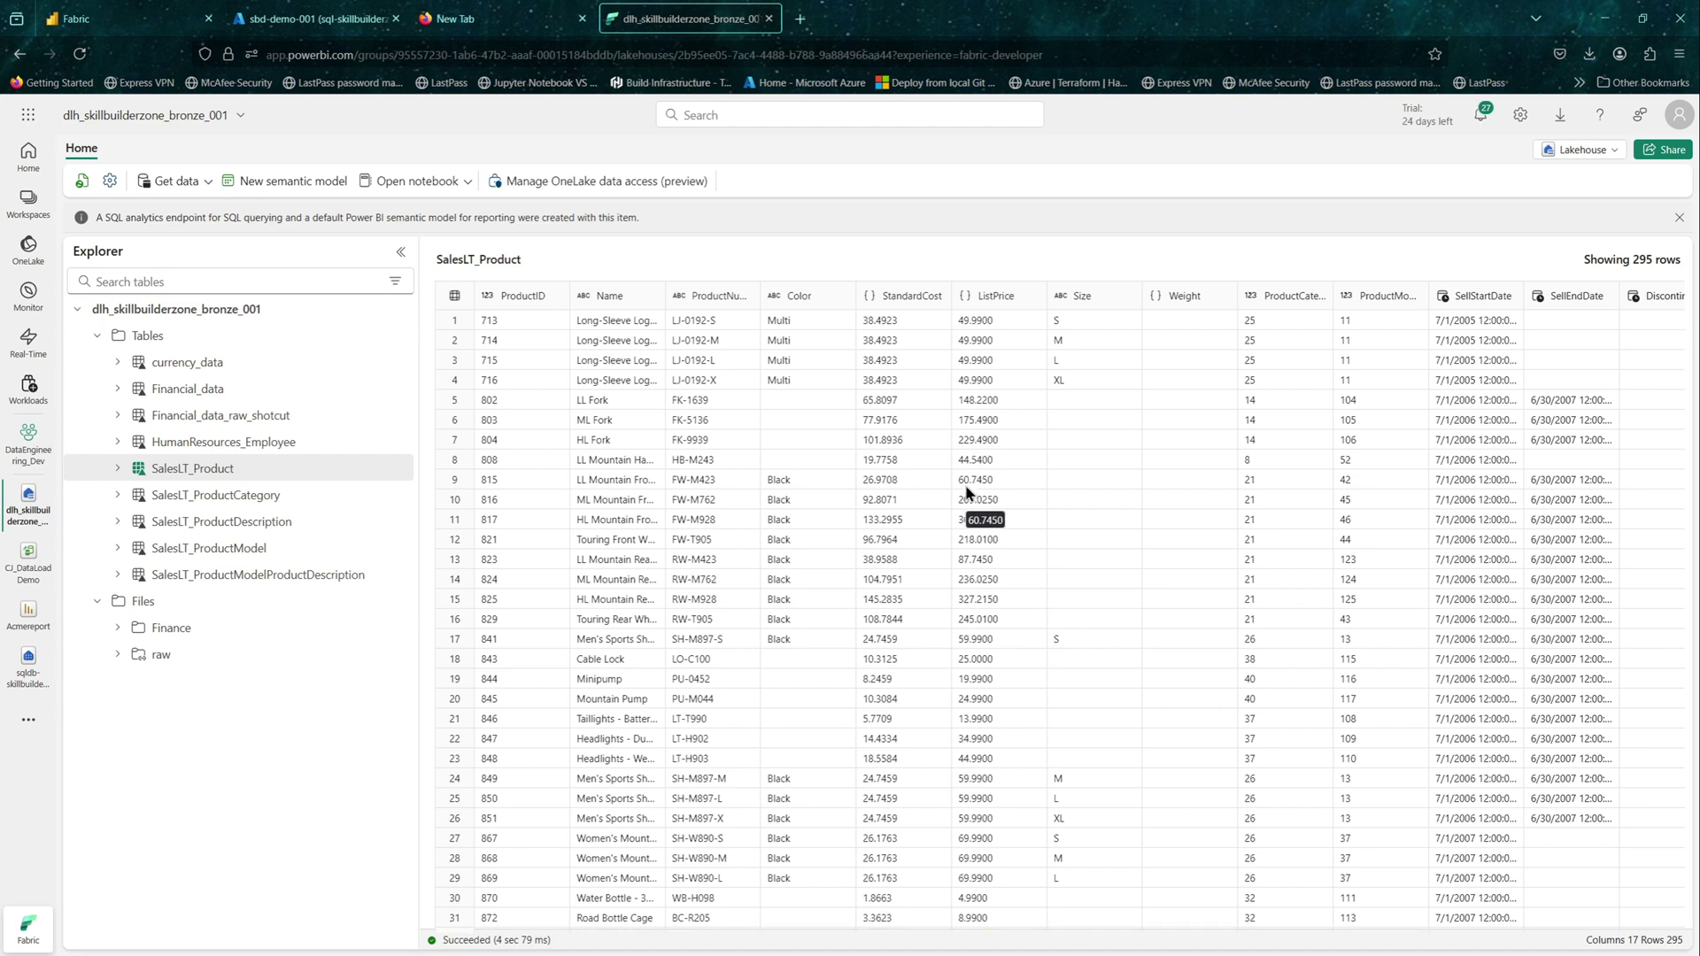
mouse_move(353, 486)
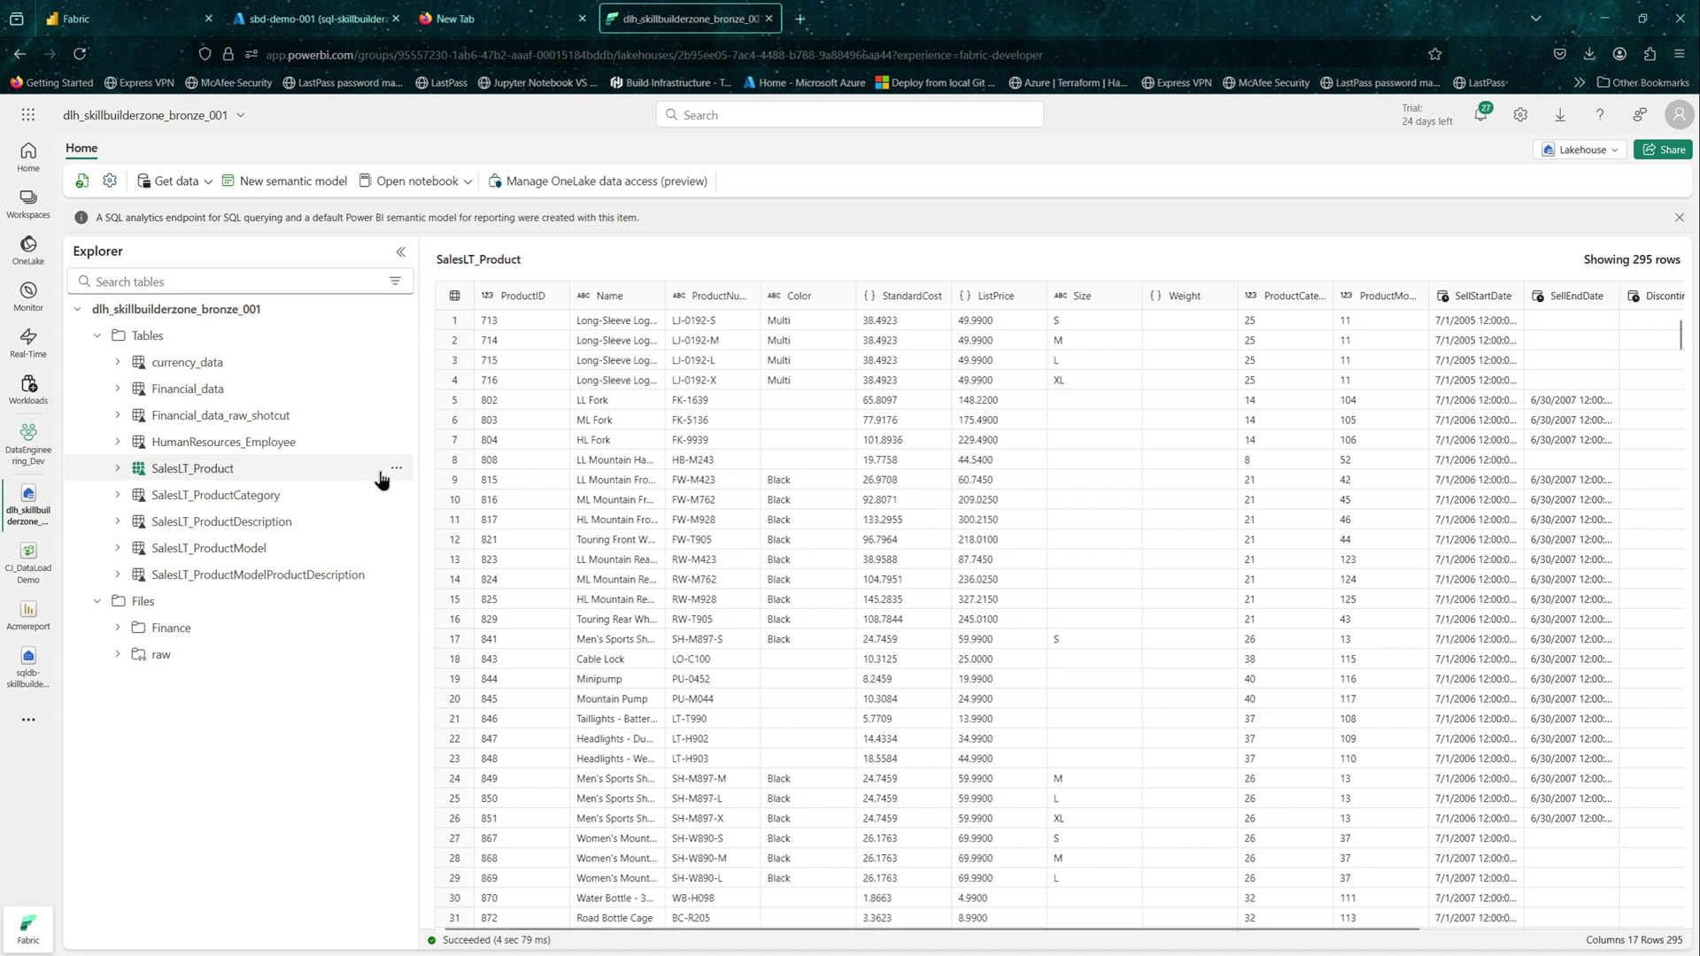
left_click(395, 472)
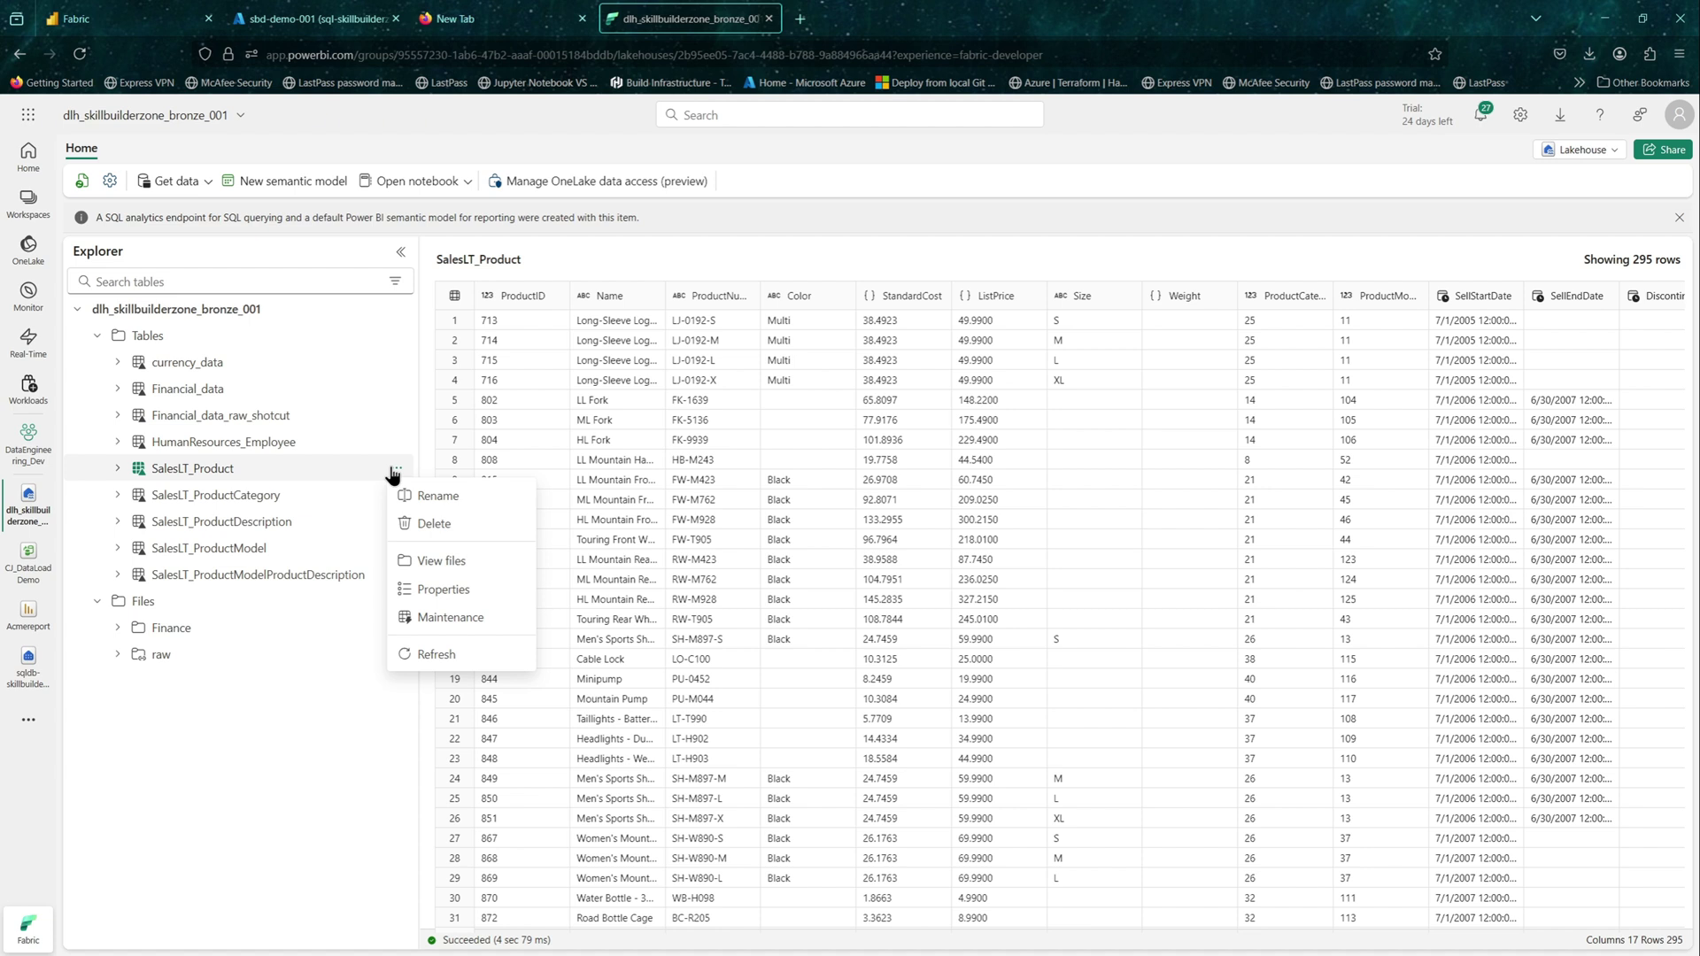
left_click(640, 311)
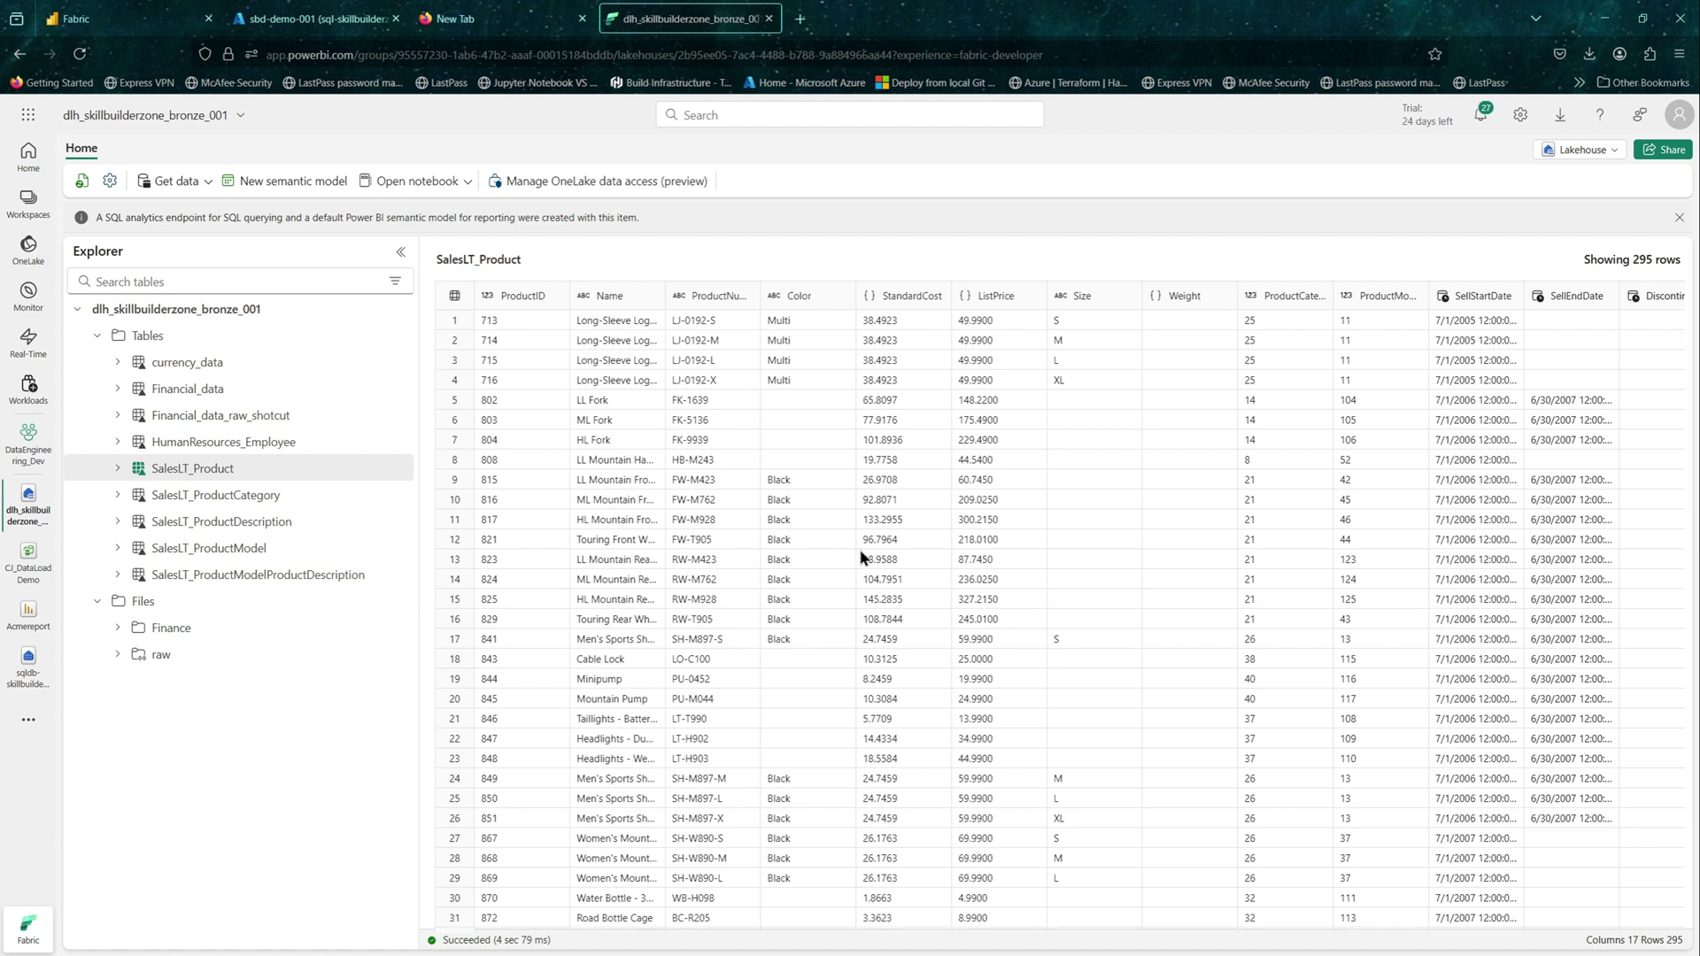
left_click(452, 483)
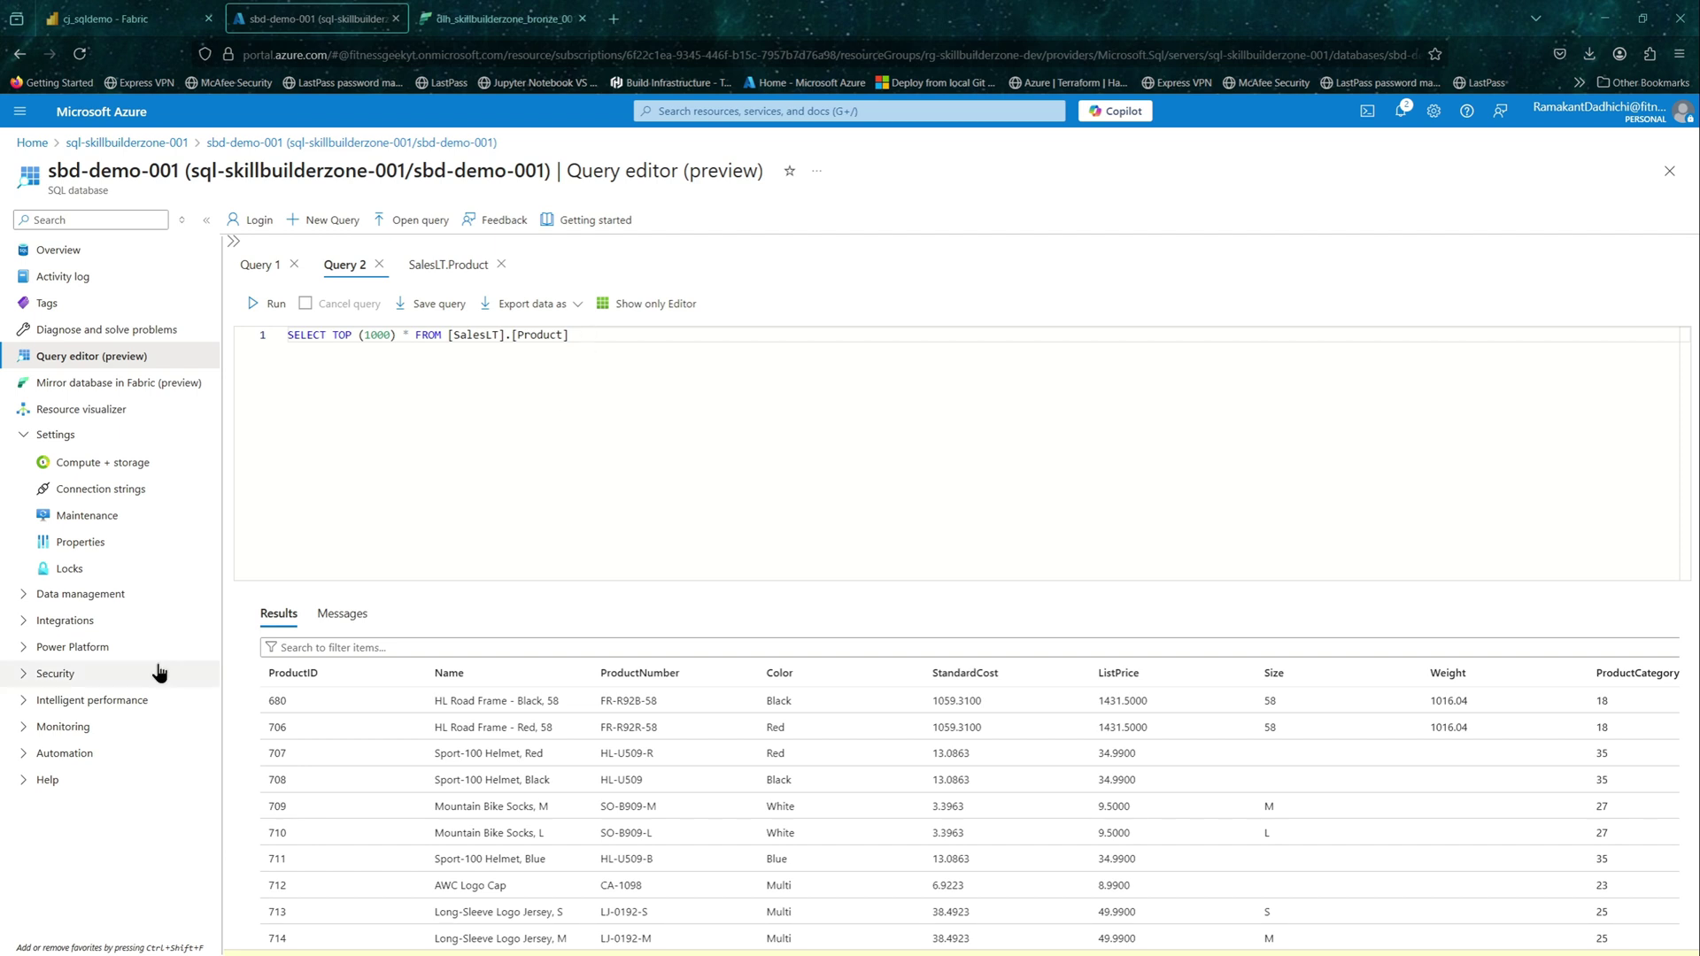
Step: In the sbd-demo-001 query editor, add and run an INSERT INTO SalesLT.Product statement for Azure Demo Bike, AZ-BIKE-1000, checking its values against the source columns
key("ctrl+v")
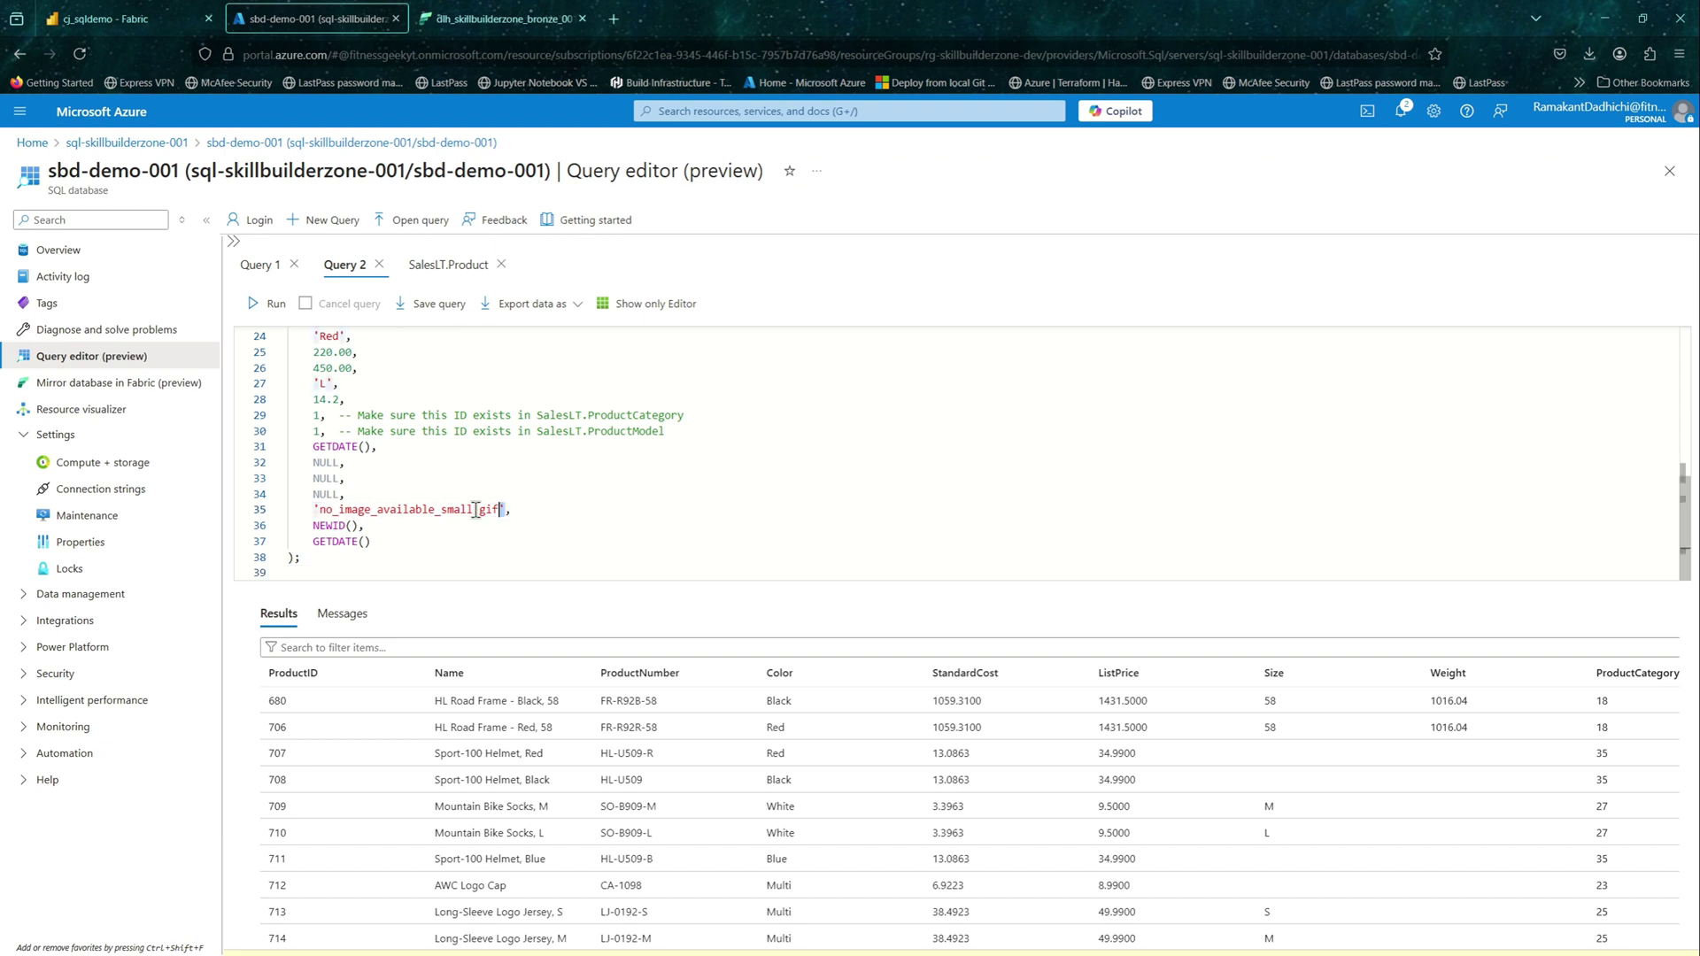
left_click_drag(503, 510, 321, 509)
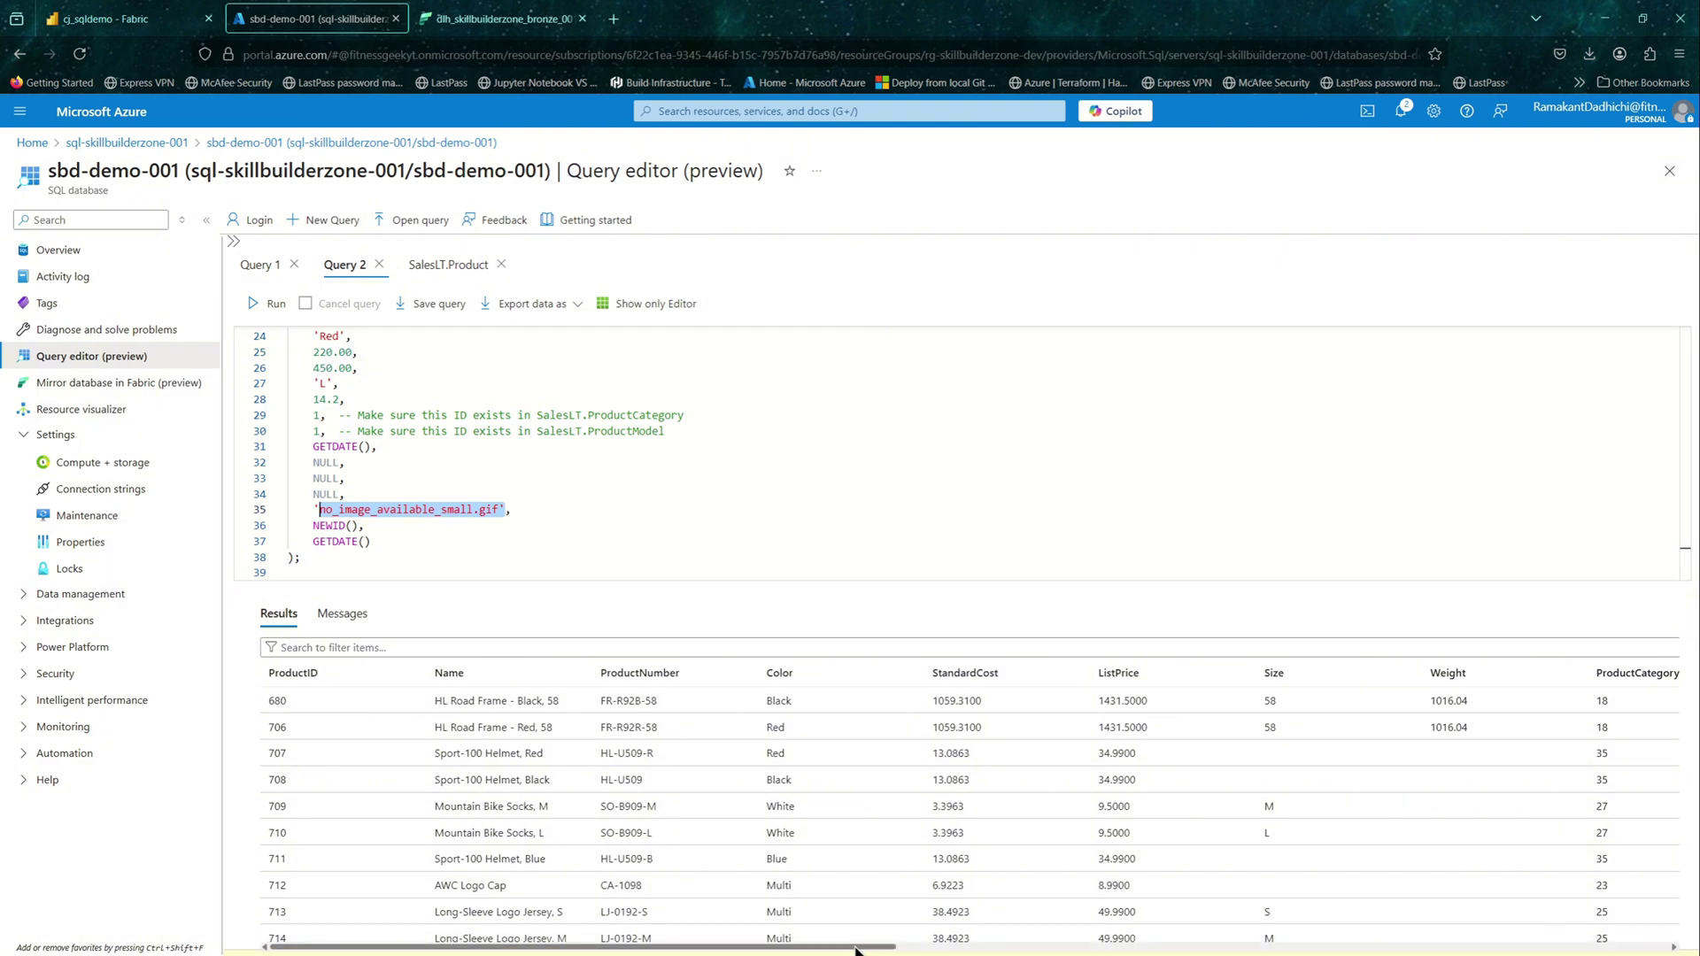
left_click_drag(848, 946, 1629, 952)
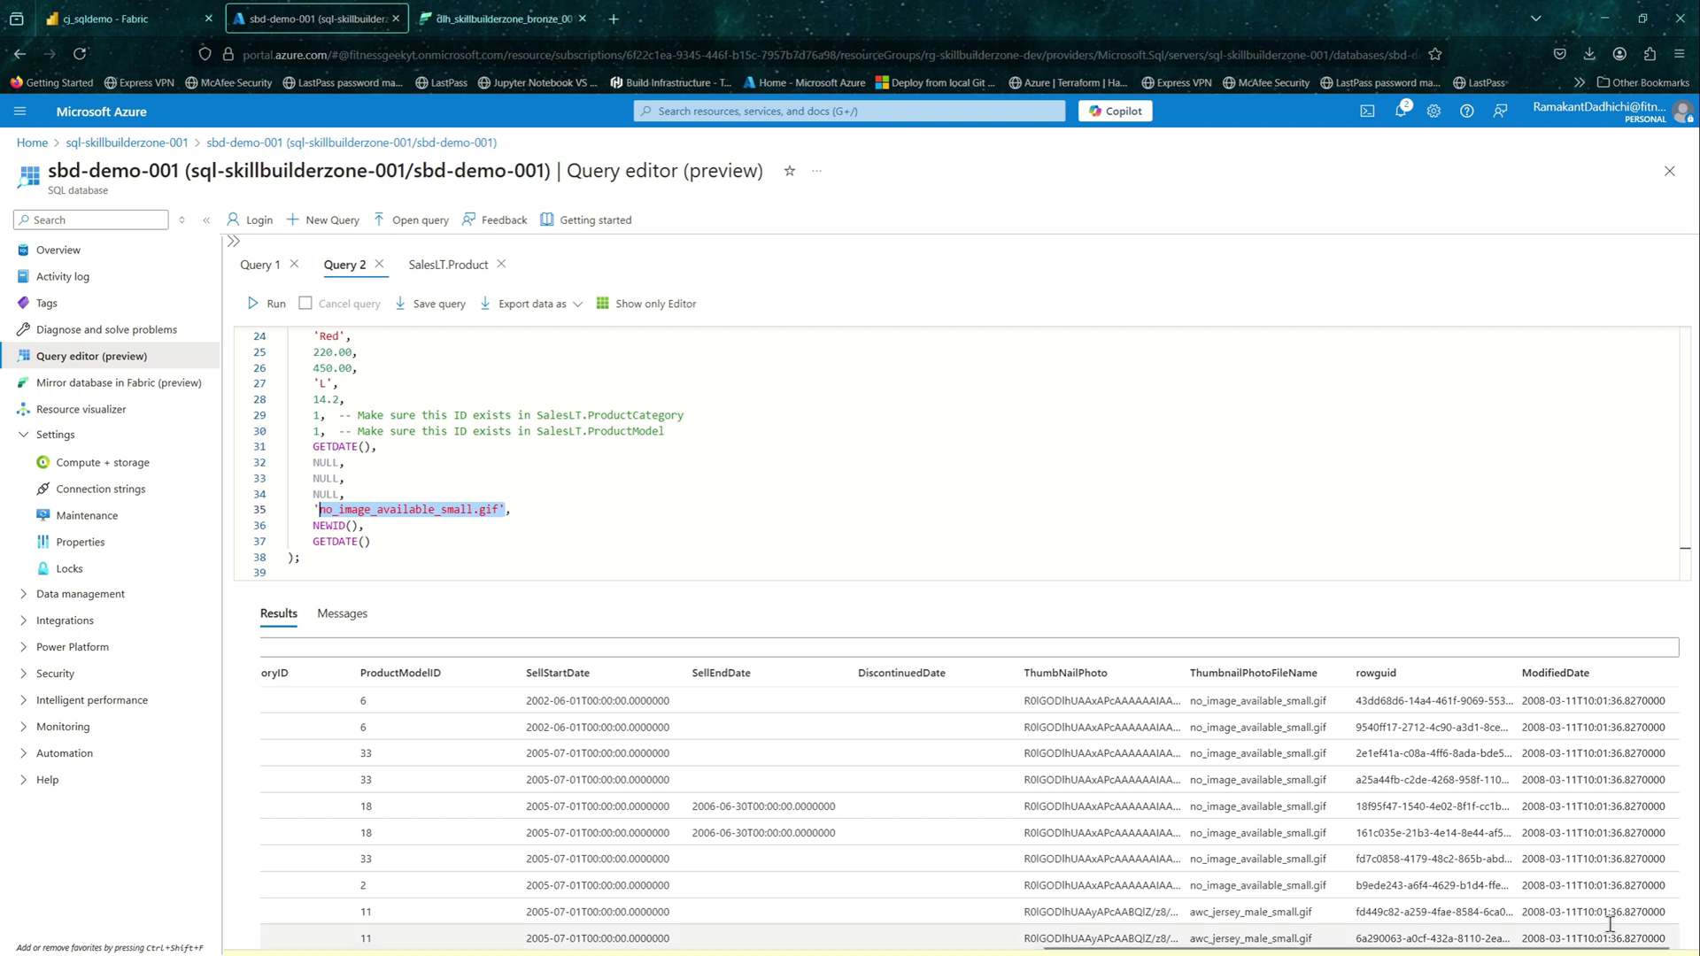
left_click(646, 488)
scroll(670, 502, "up", 2)
scroll(670, 501, "up", 1)
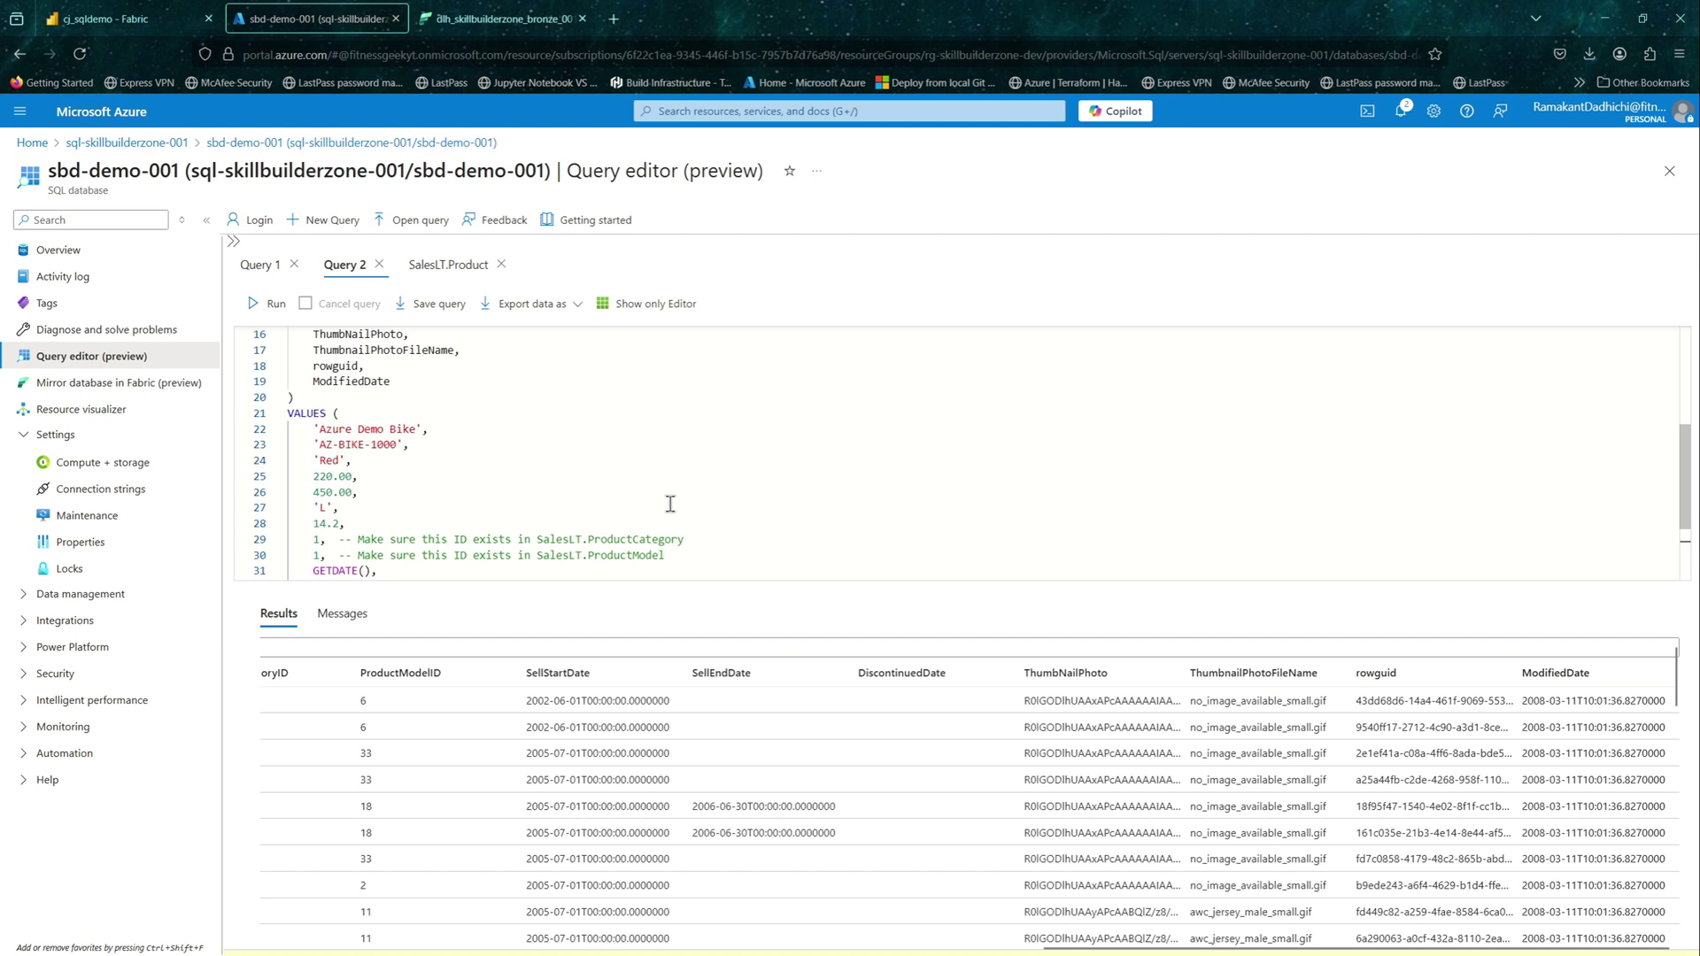
scroll(670, 503, "down", 1)
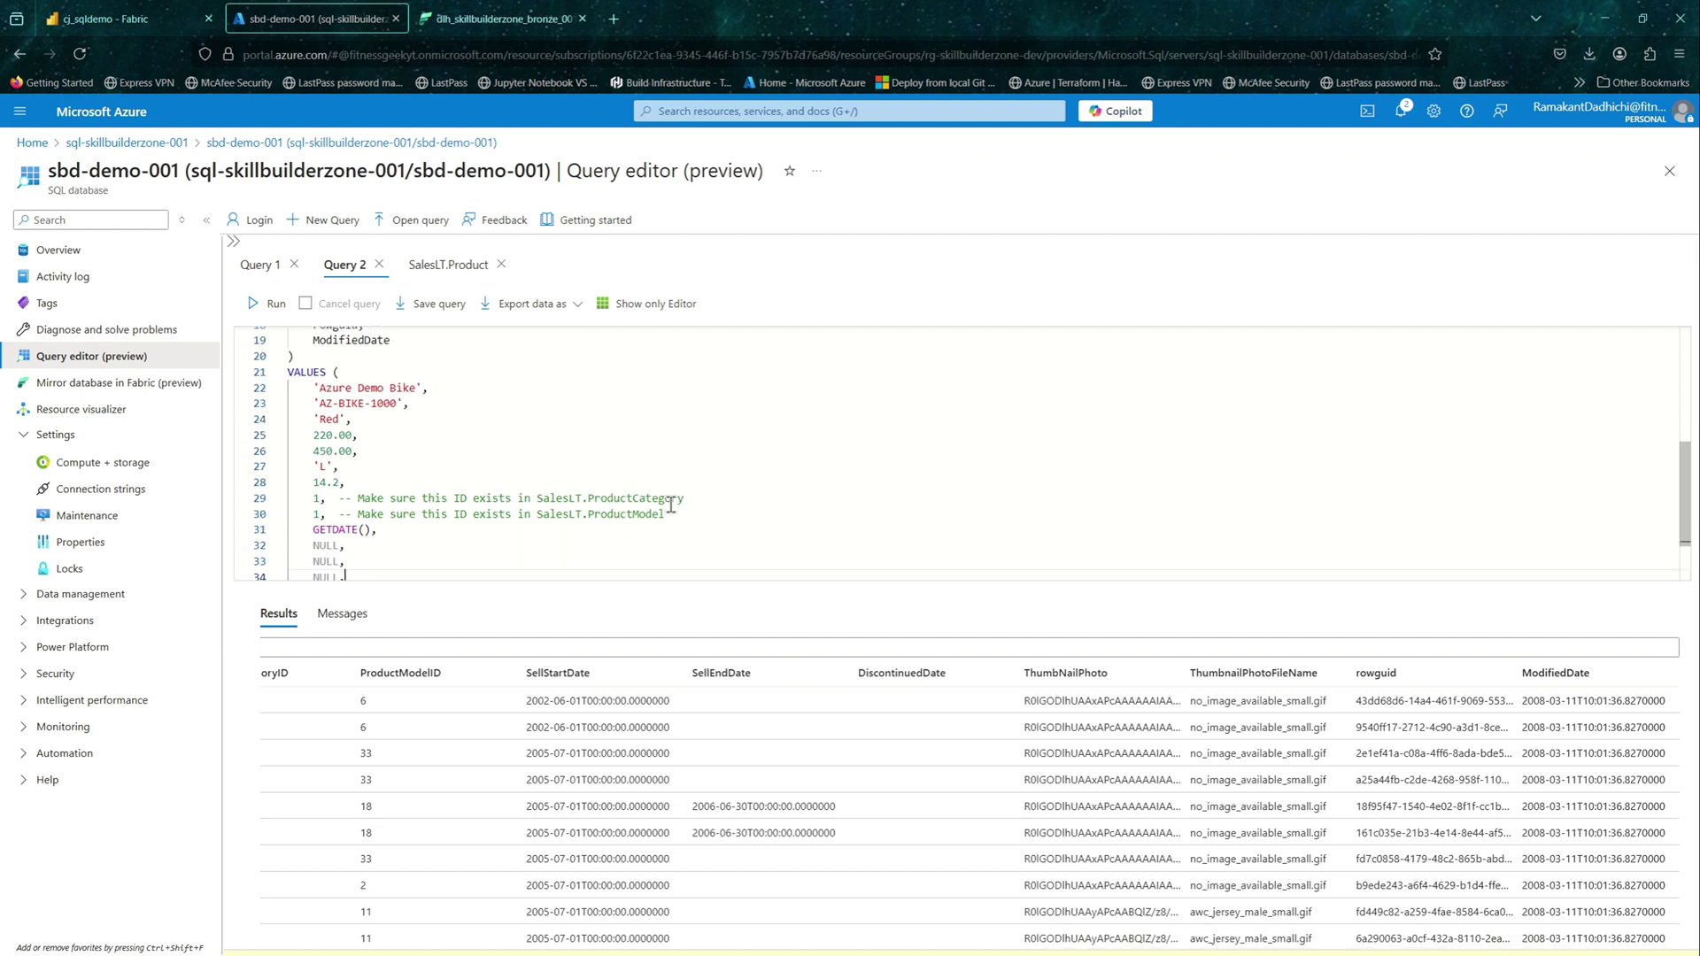
scroll(672, 504, "down", 1)
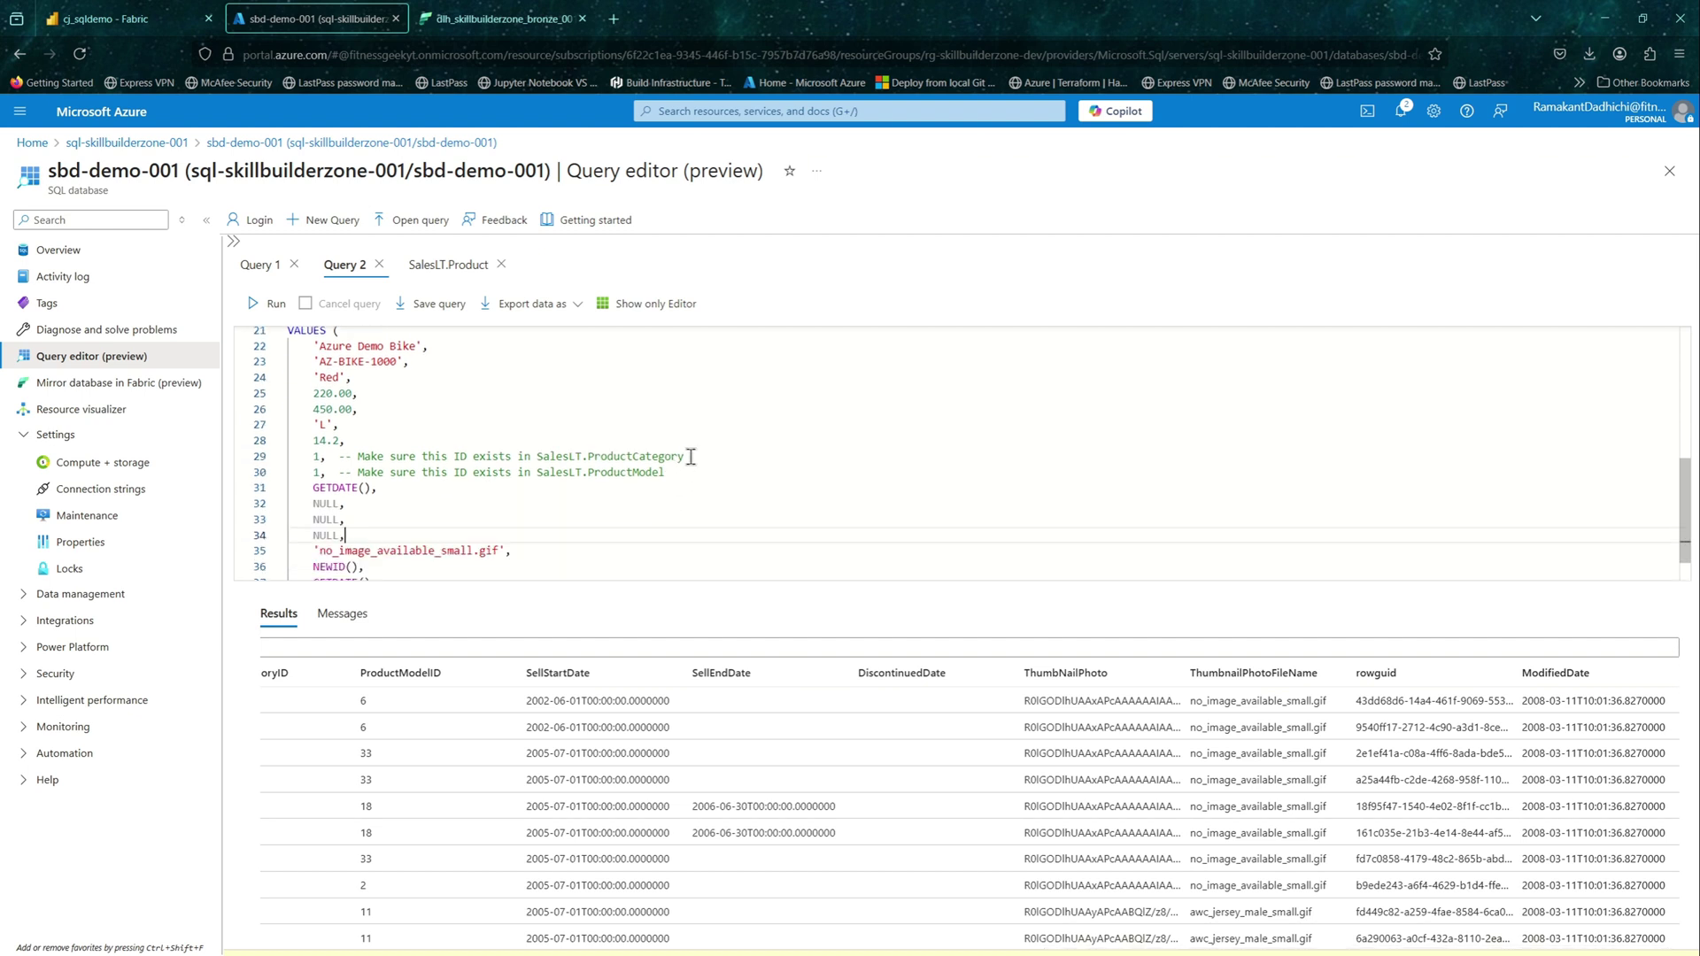
left_click(268, 304)
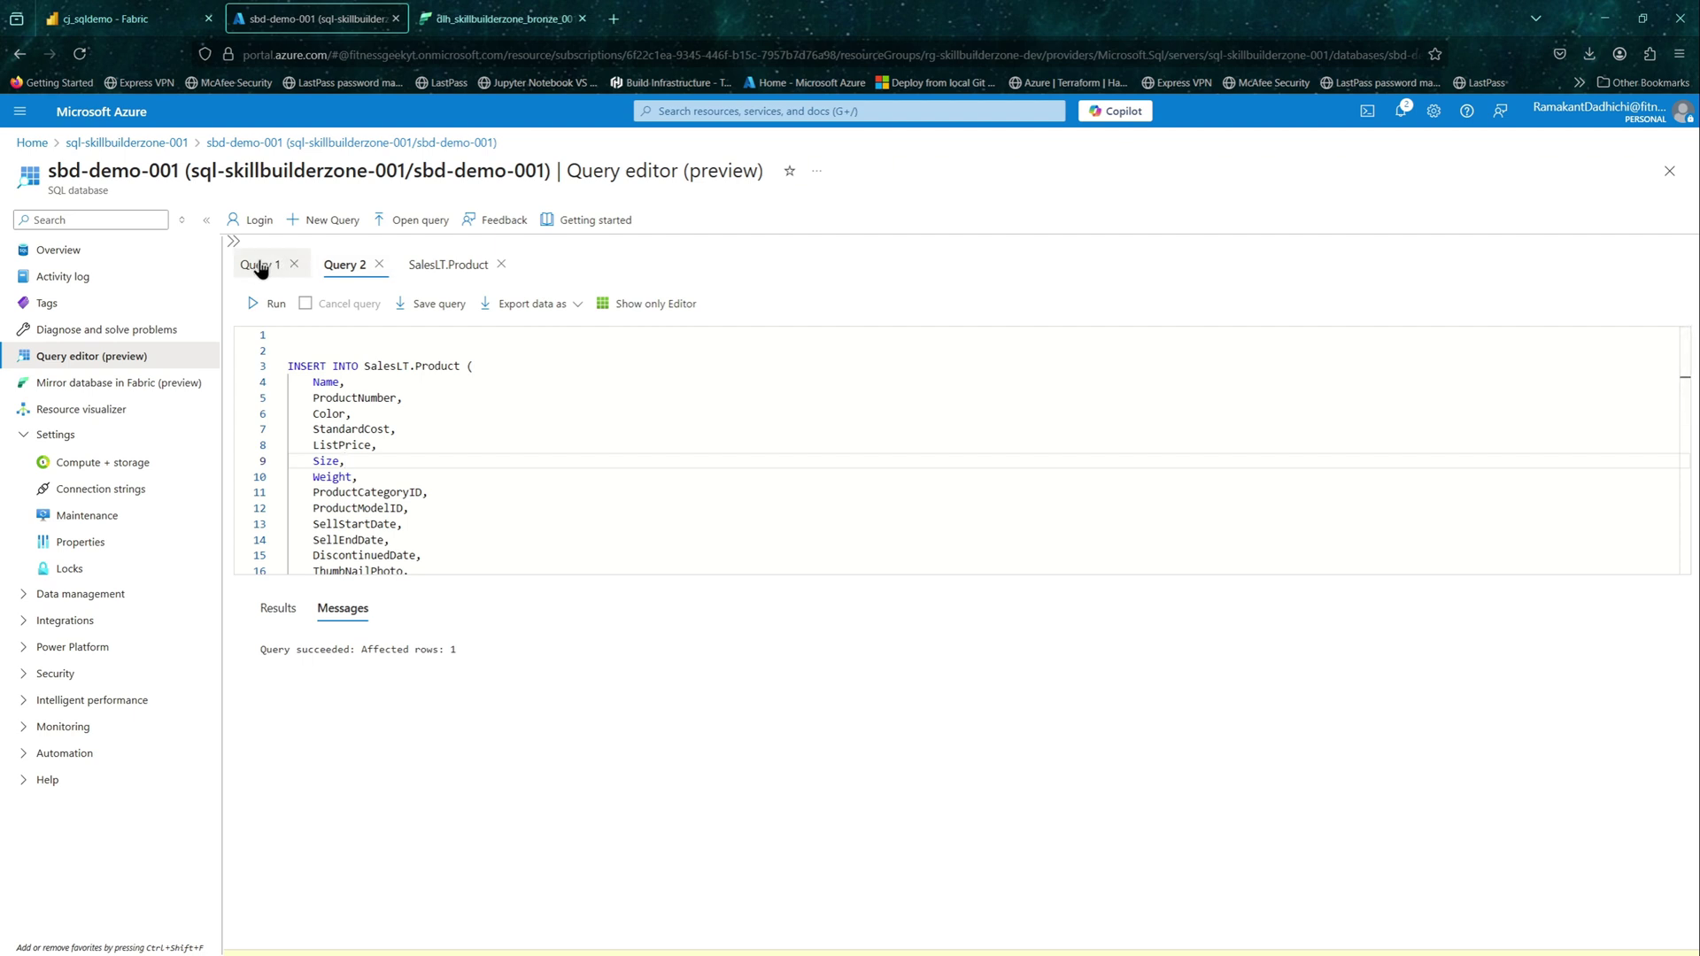
Step: Add "order by ProductID desc" to the SELECT TOP (1000) query on SalesLT.Product and run only that query
left_click(258, 265)
left_click(340, 265)
left_click(260, 307)
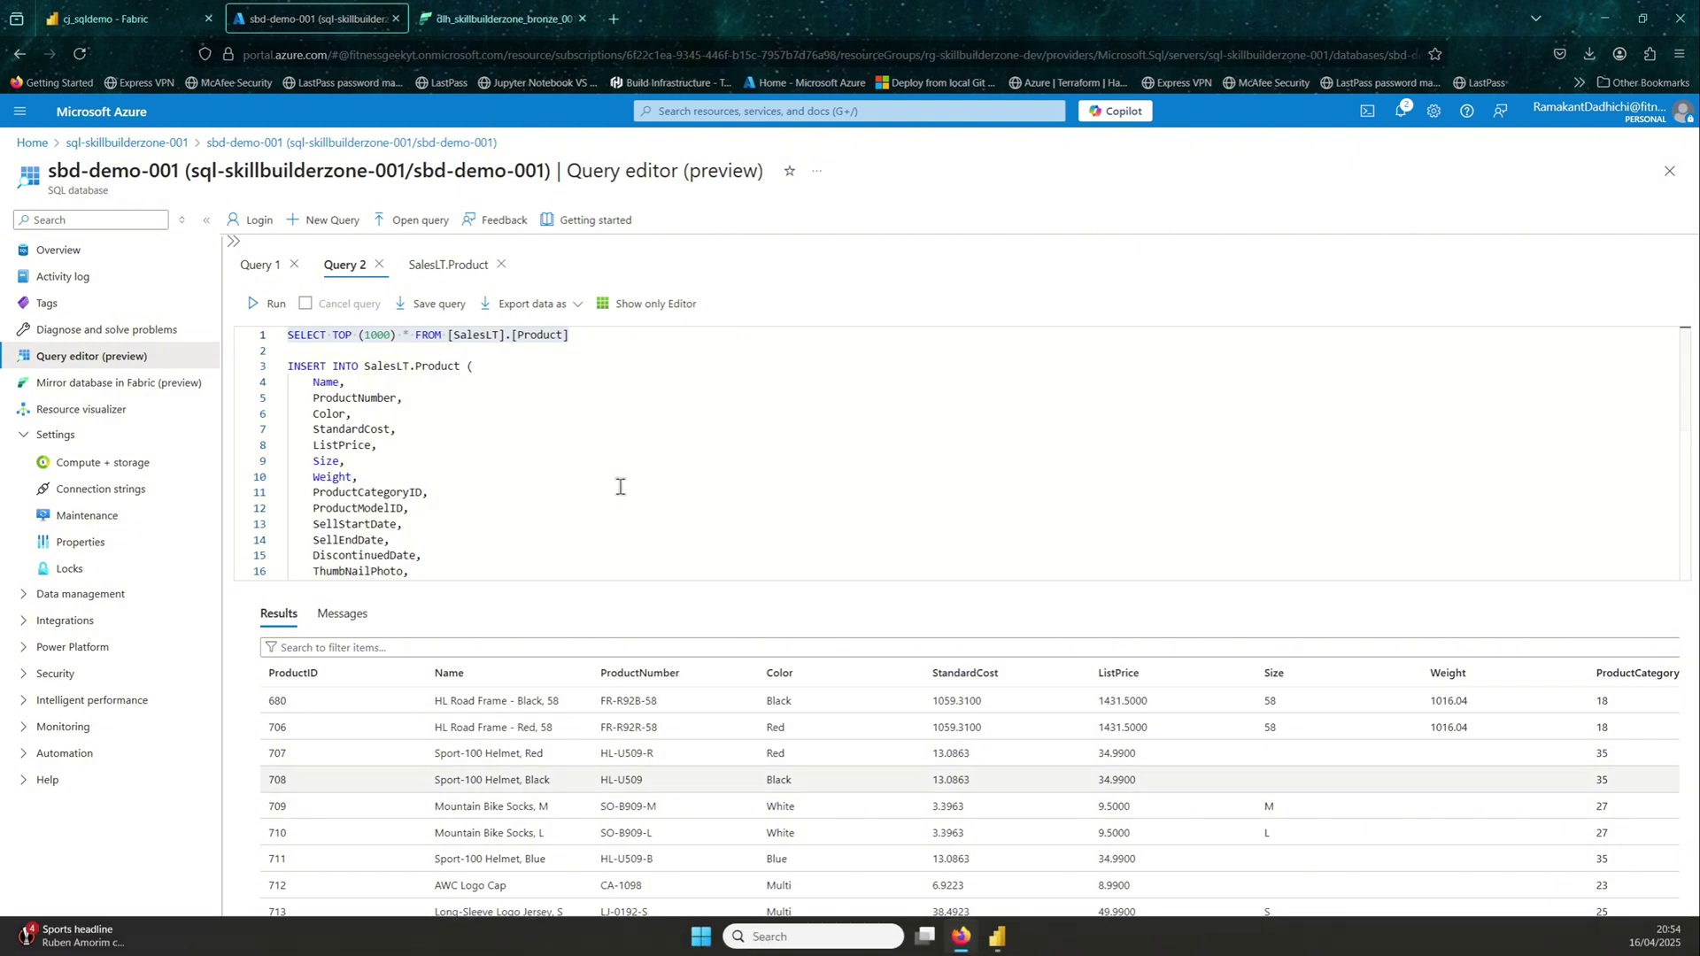
left_click(589, 341)
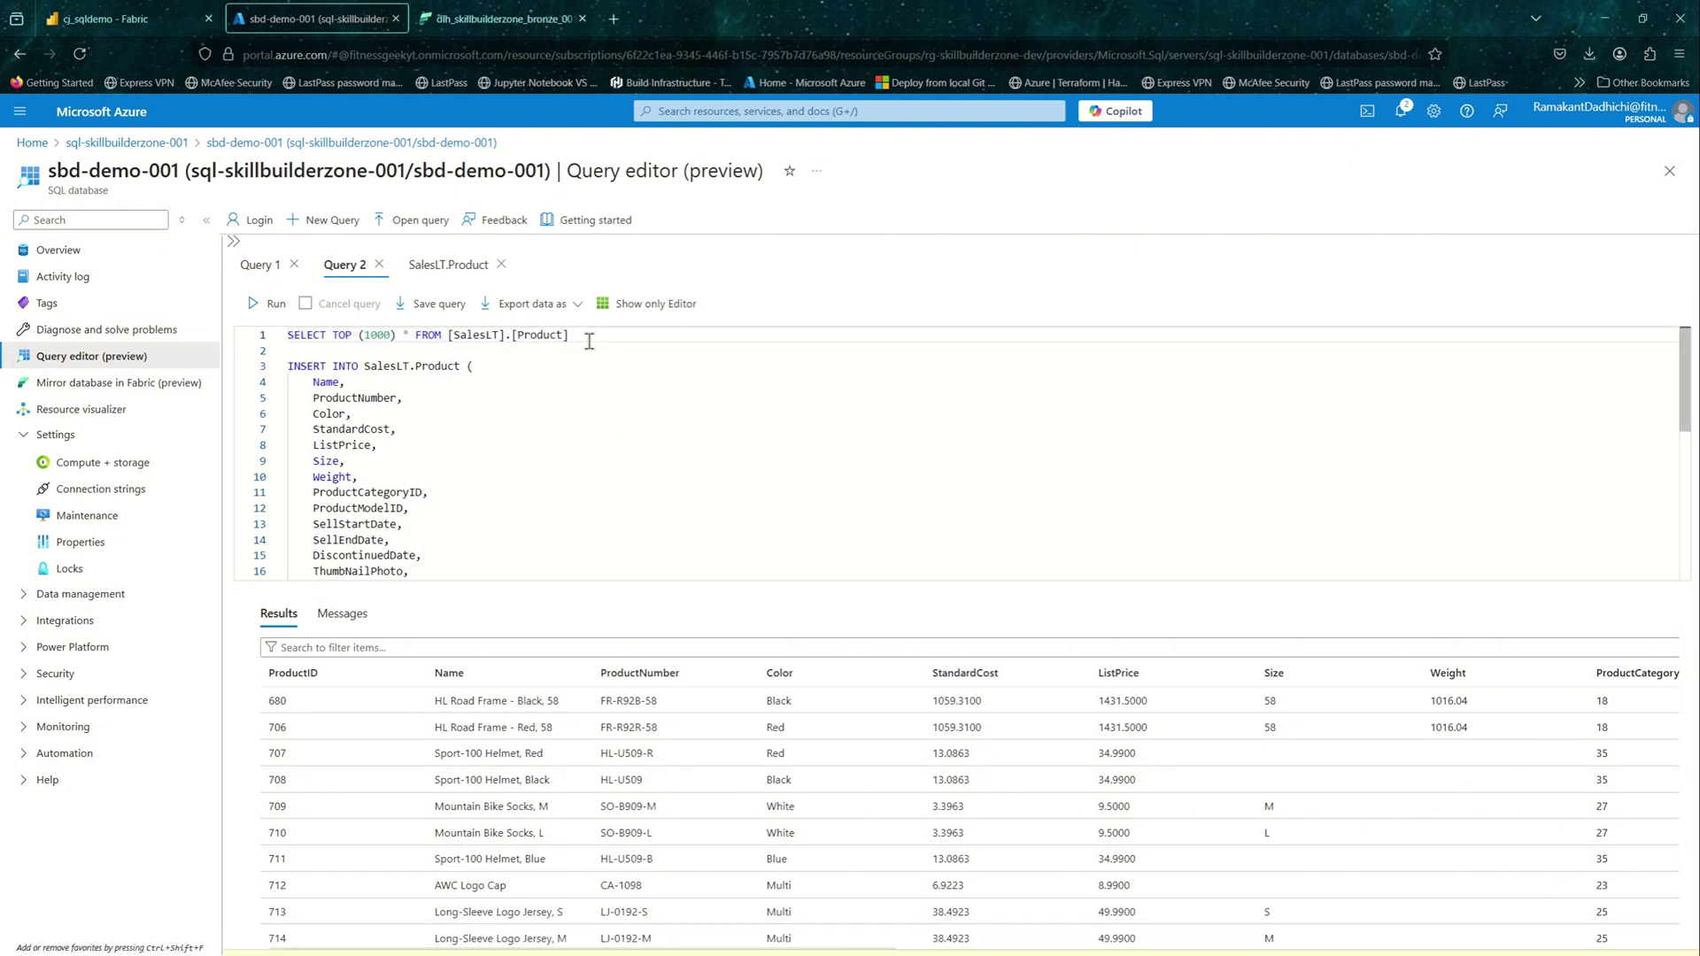
key("Return")
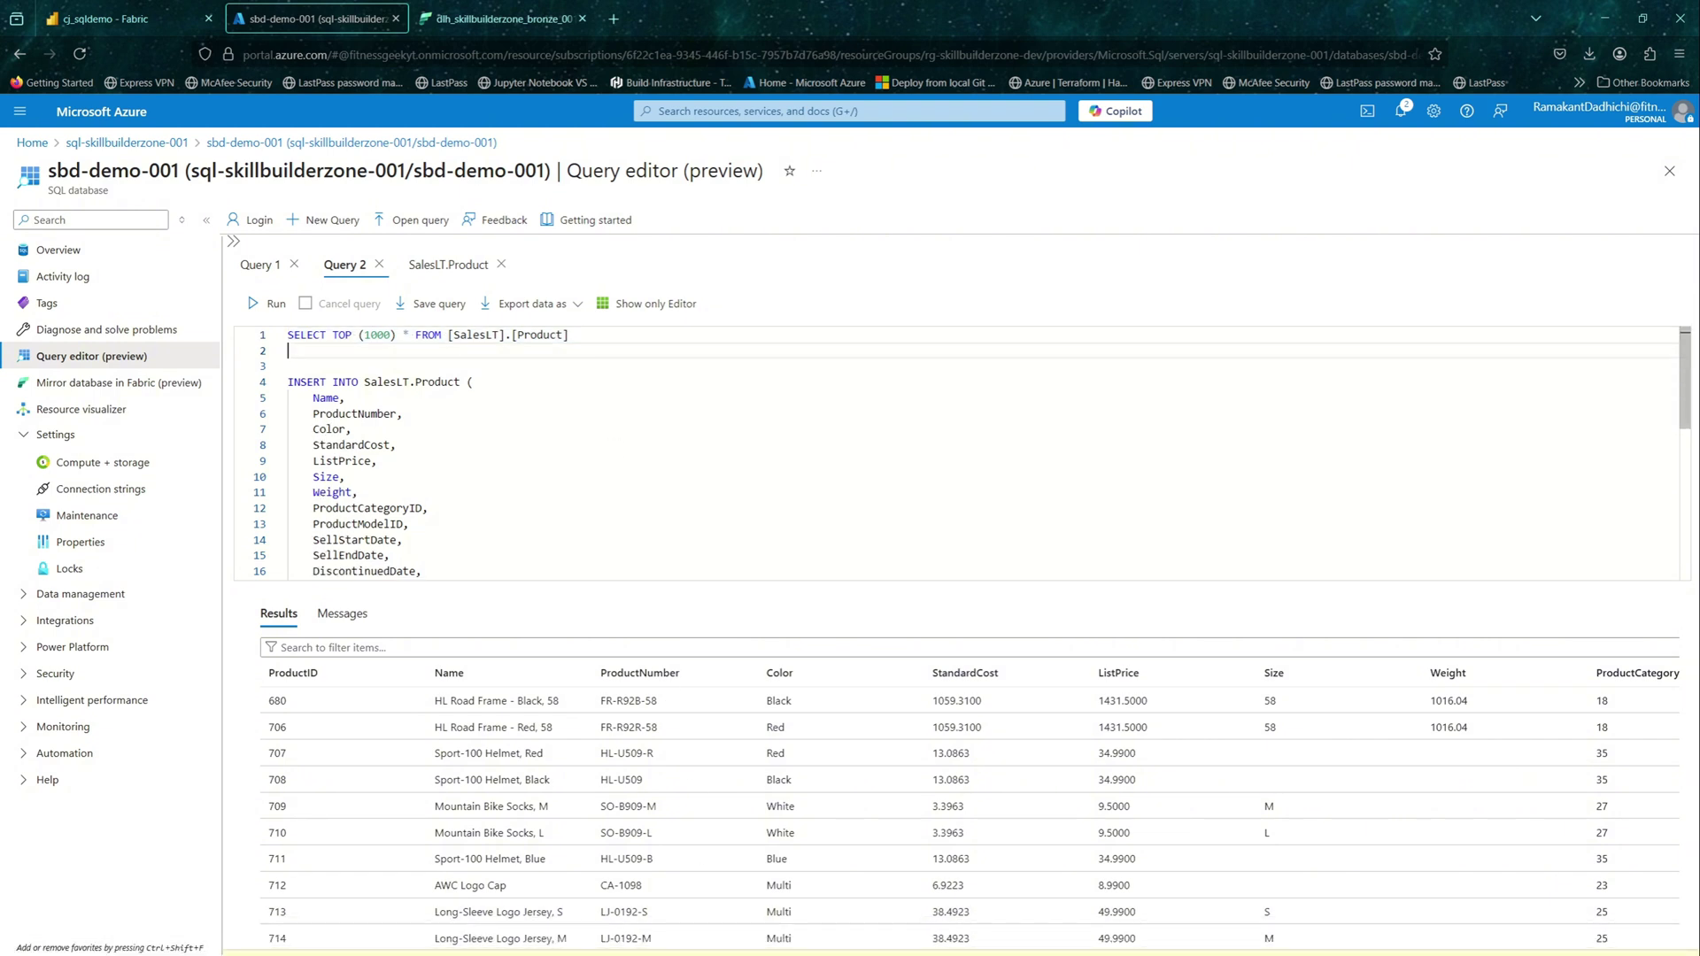
type("order by Product")
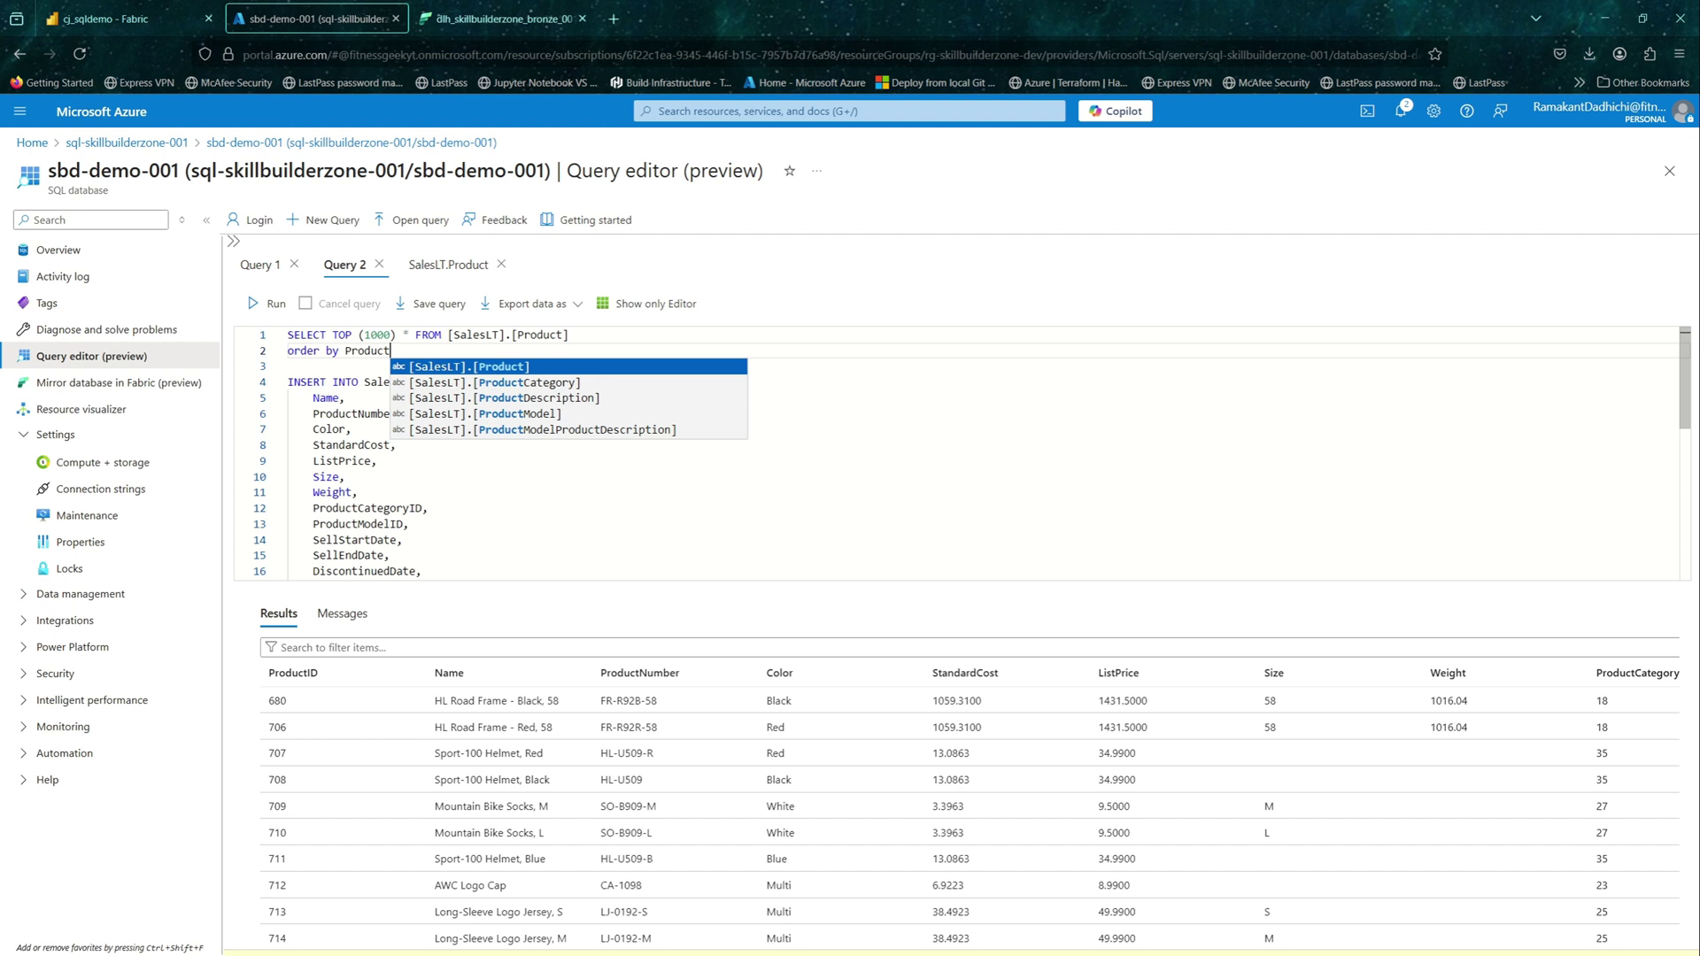
type("ID de")
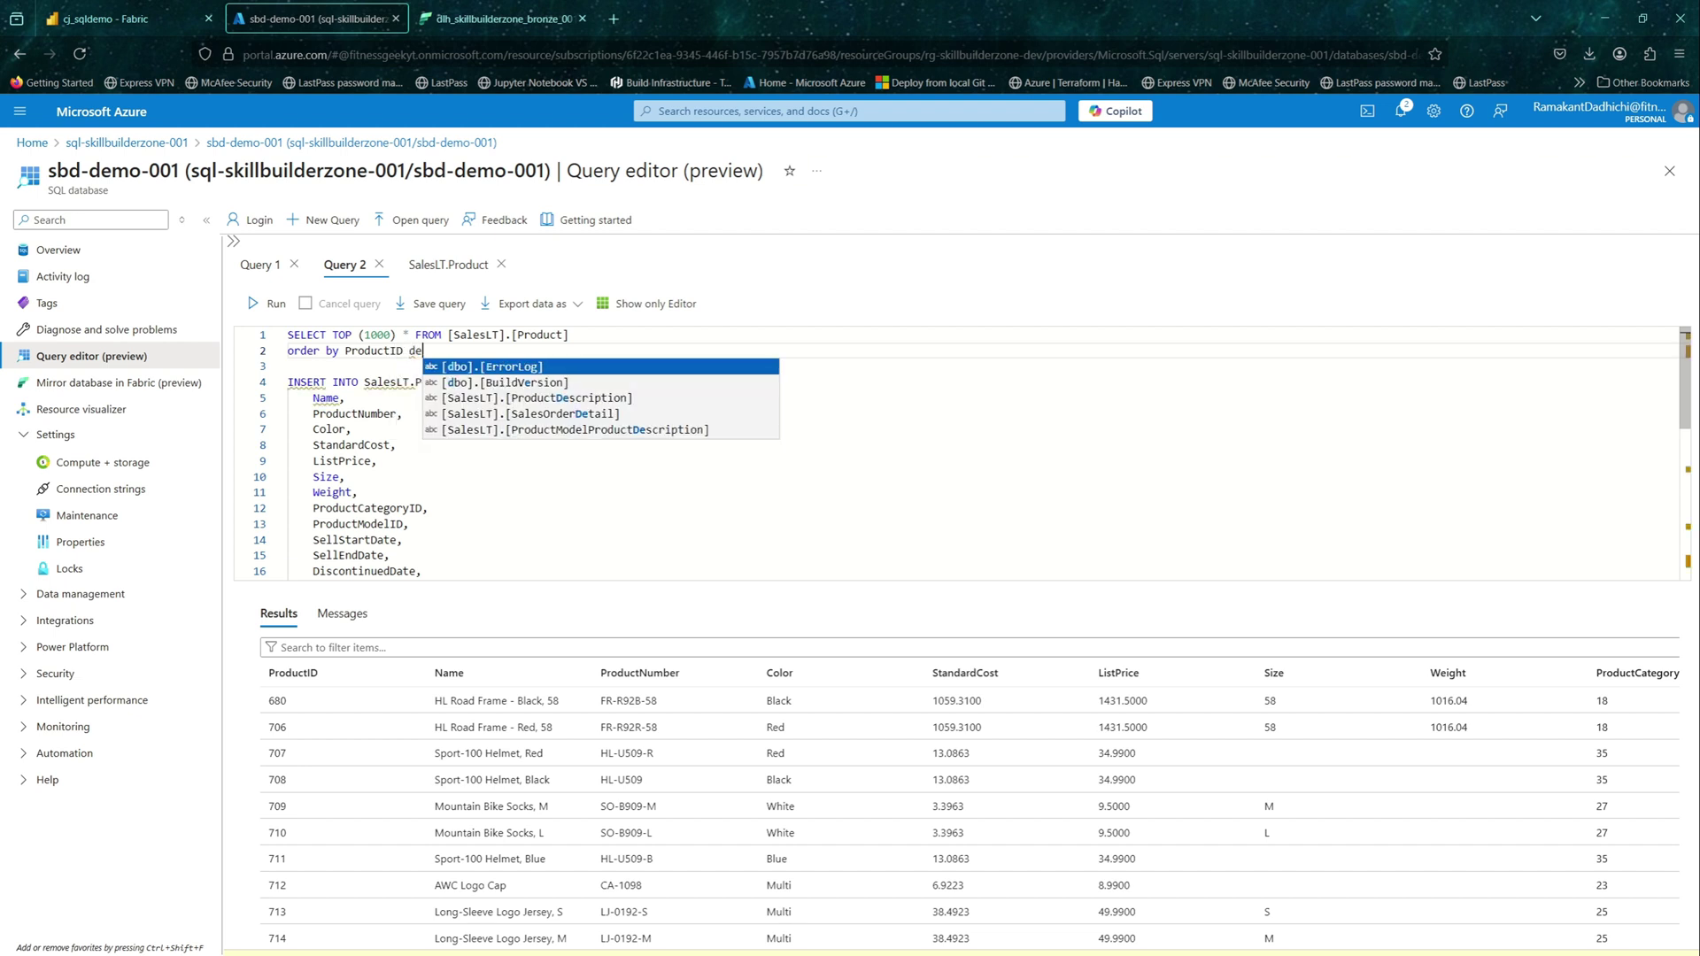
type("sc")
left_click_drag(435, 351, 290, 332)
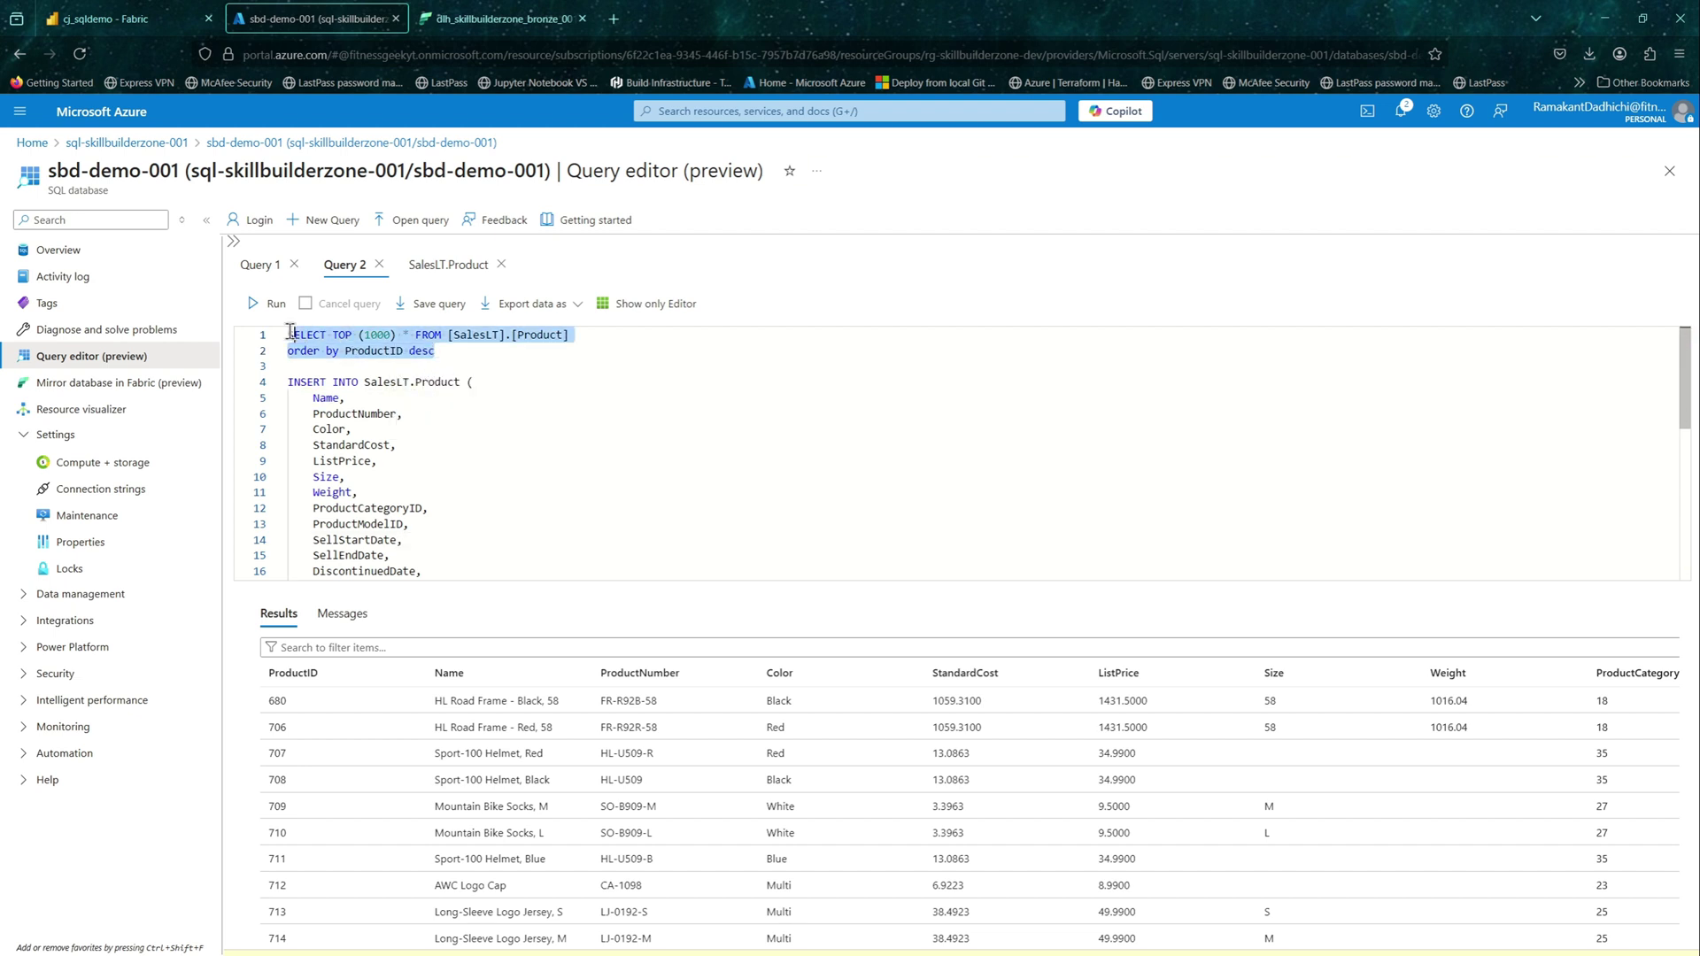
left_click(264, 310)
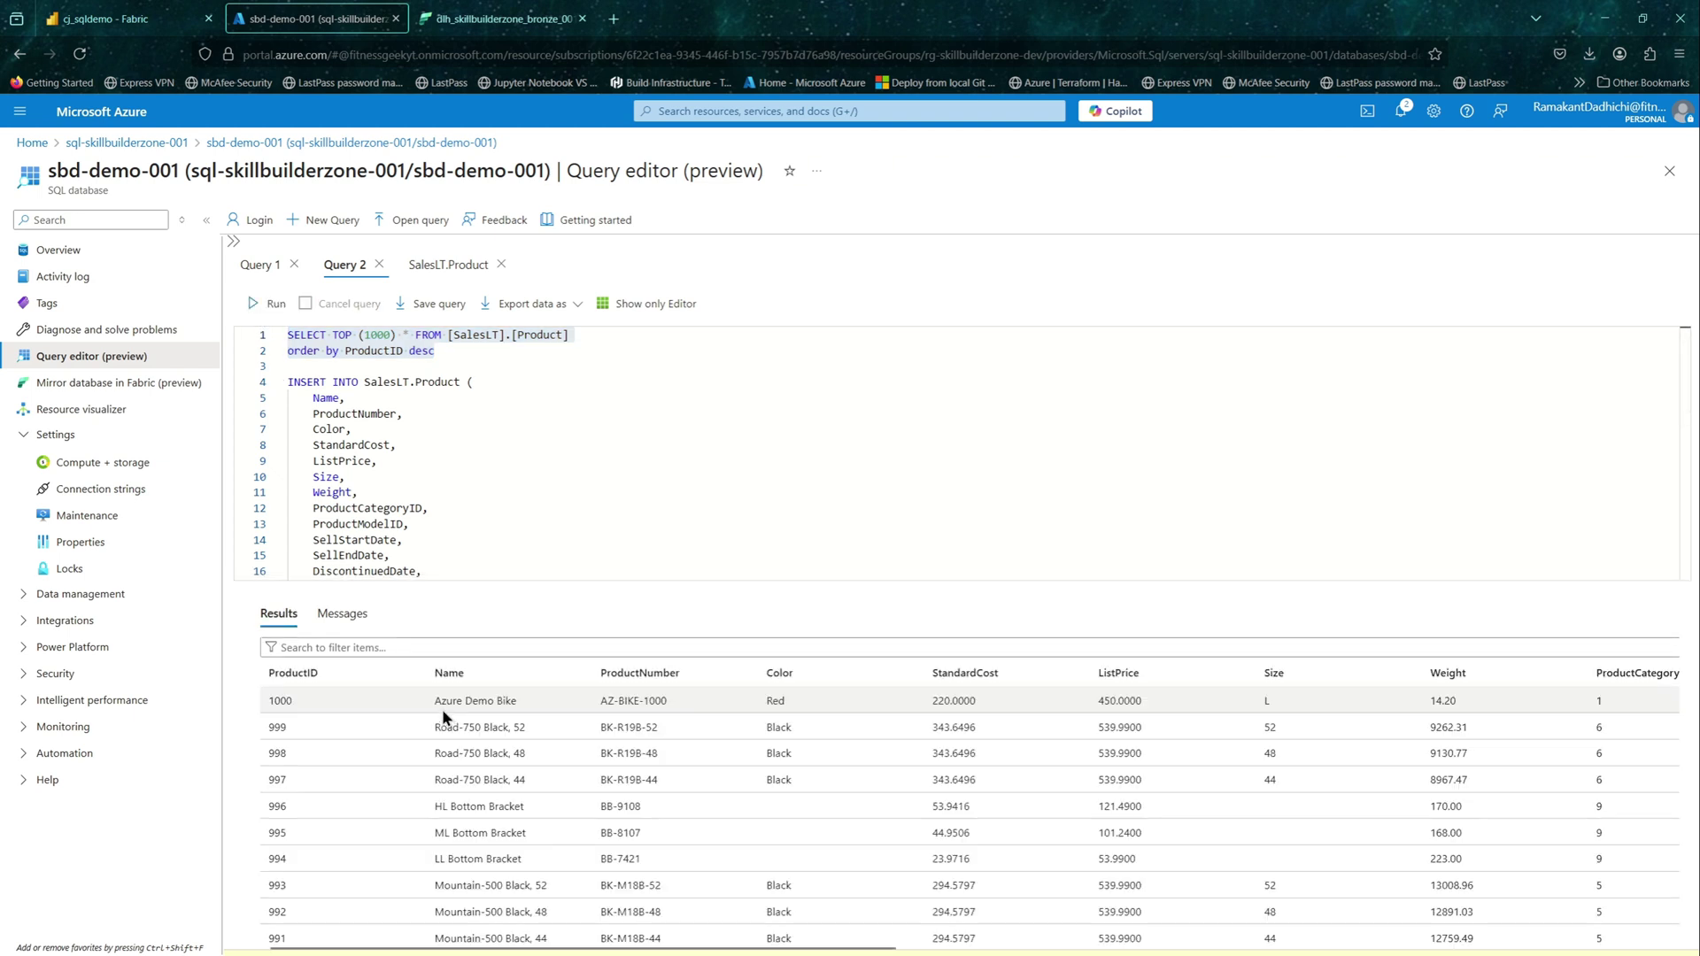
Step: Examine the Azure Demo Bike row in the query results, including its ModifiedDate value
left_click_drag(266, 699, 552, 690)
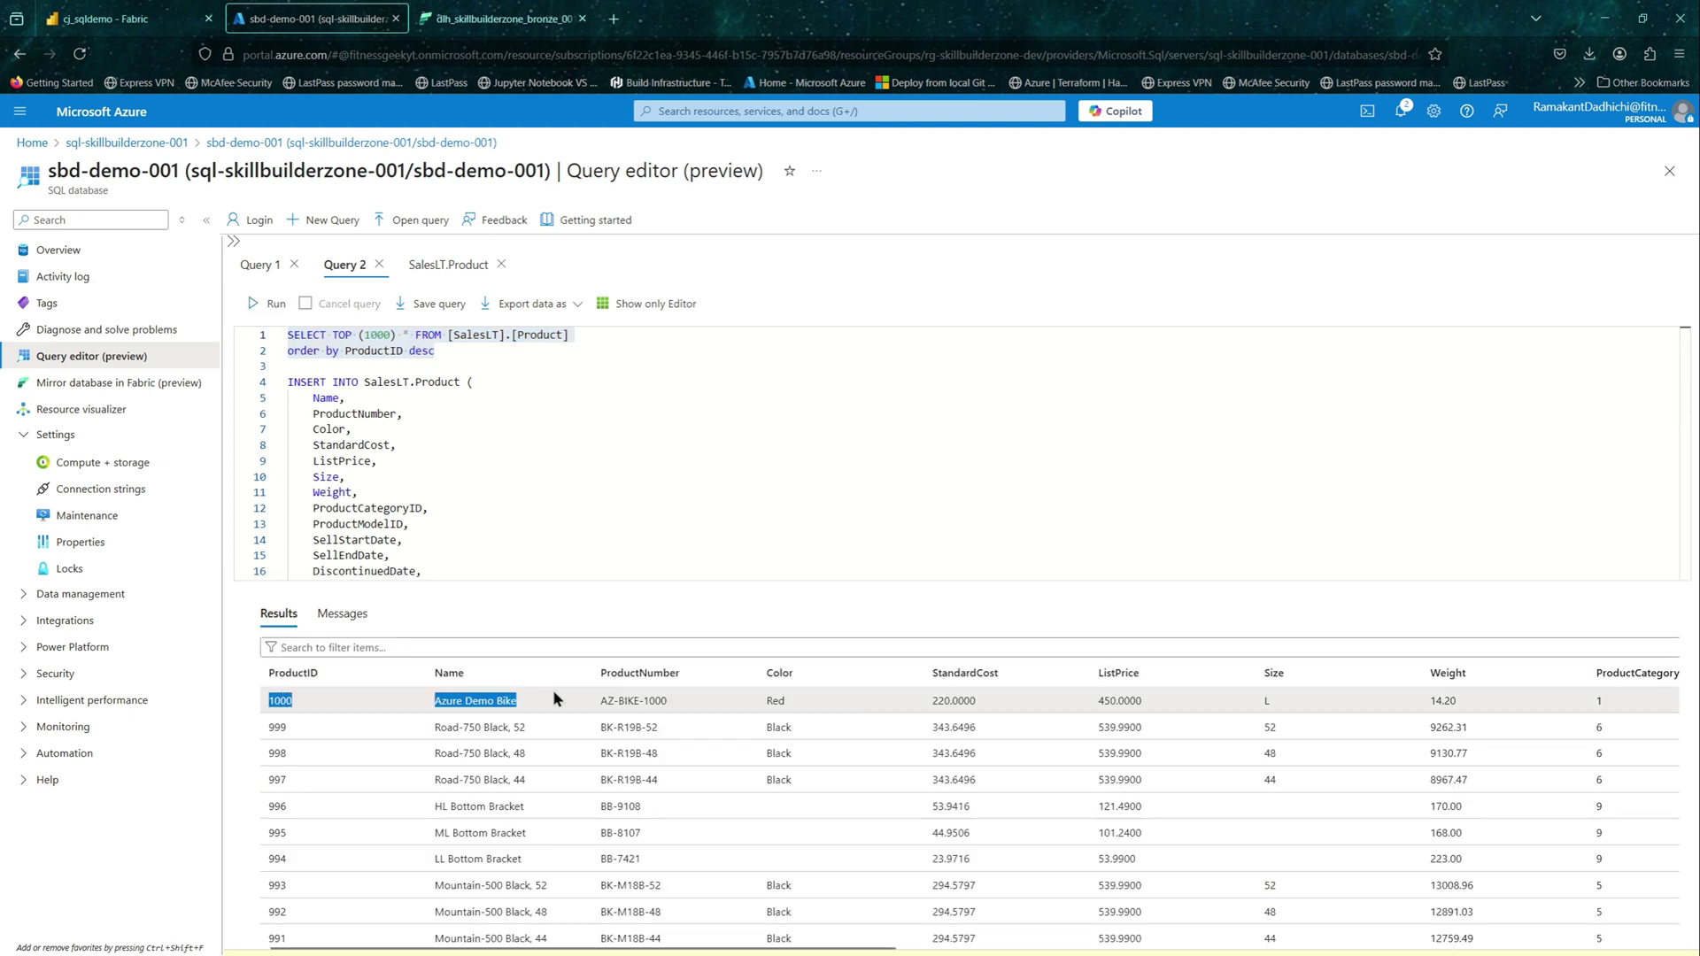
left_click_drag(797, 948, 1588, 952)
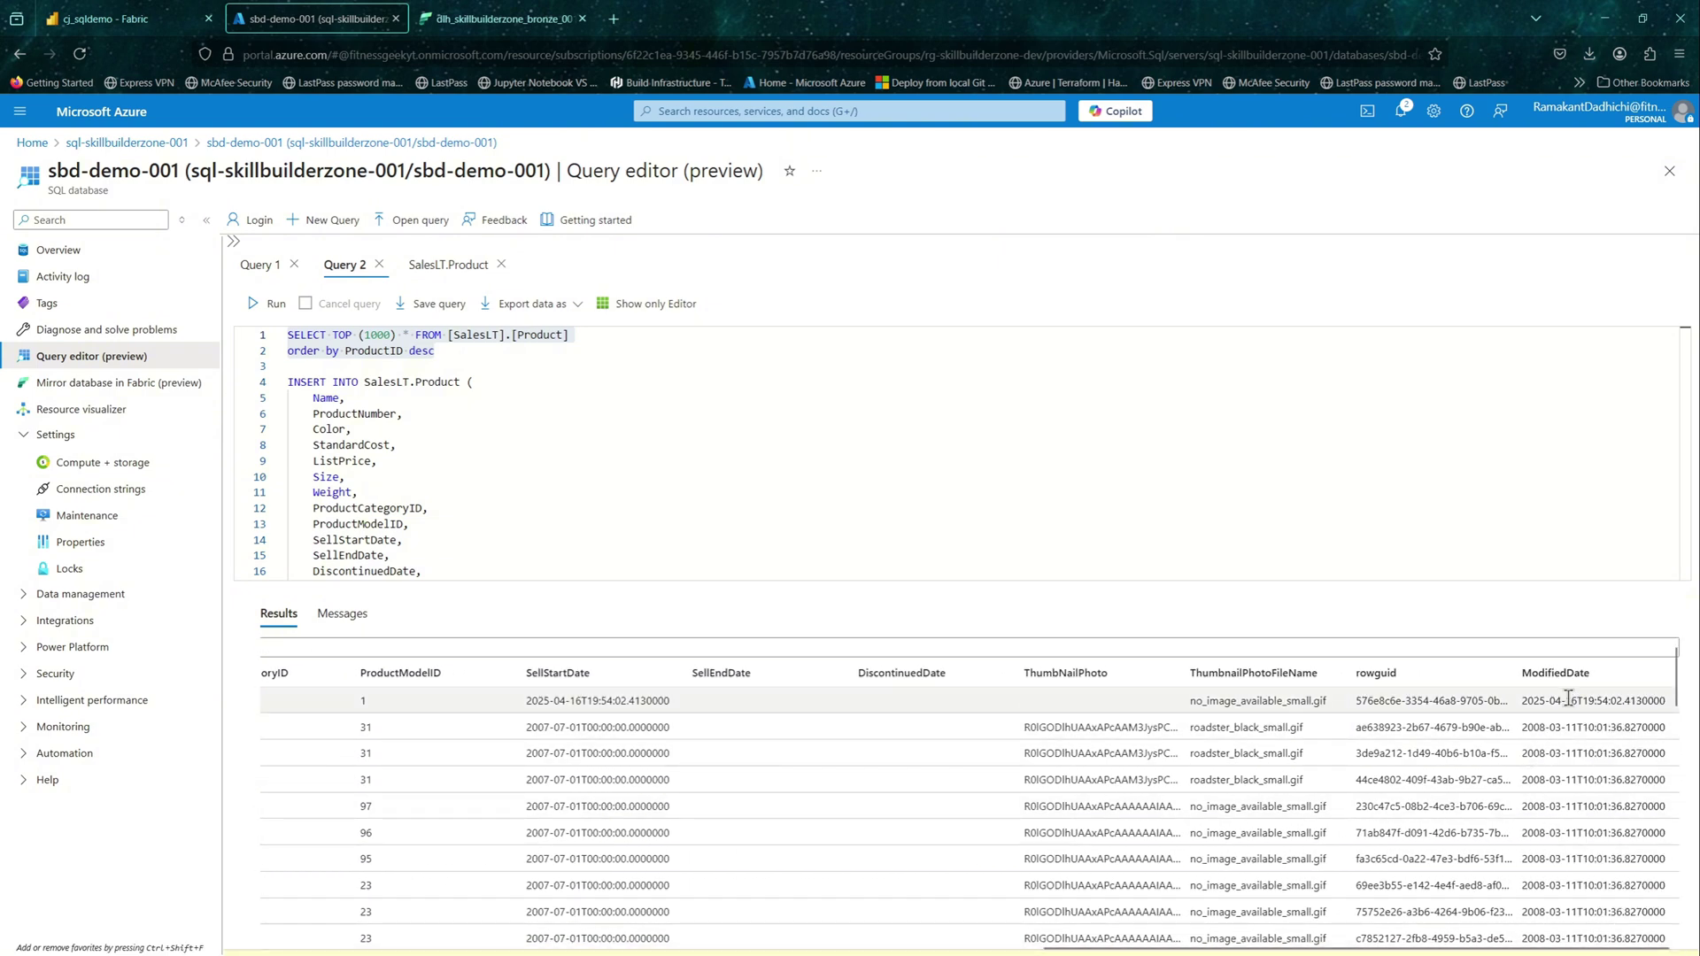
left_click_drag(1603, 701, 1525, 700)
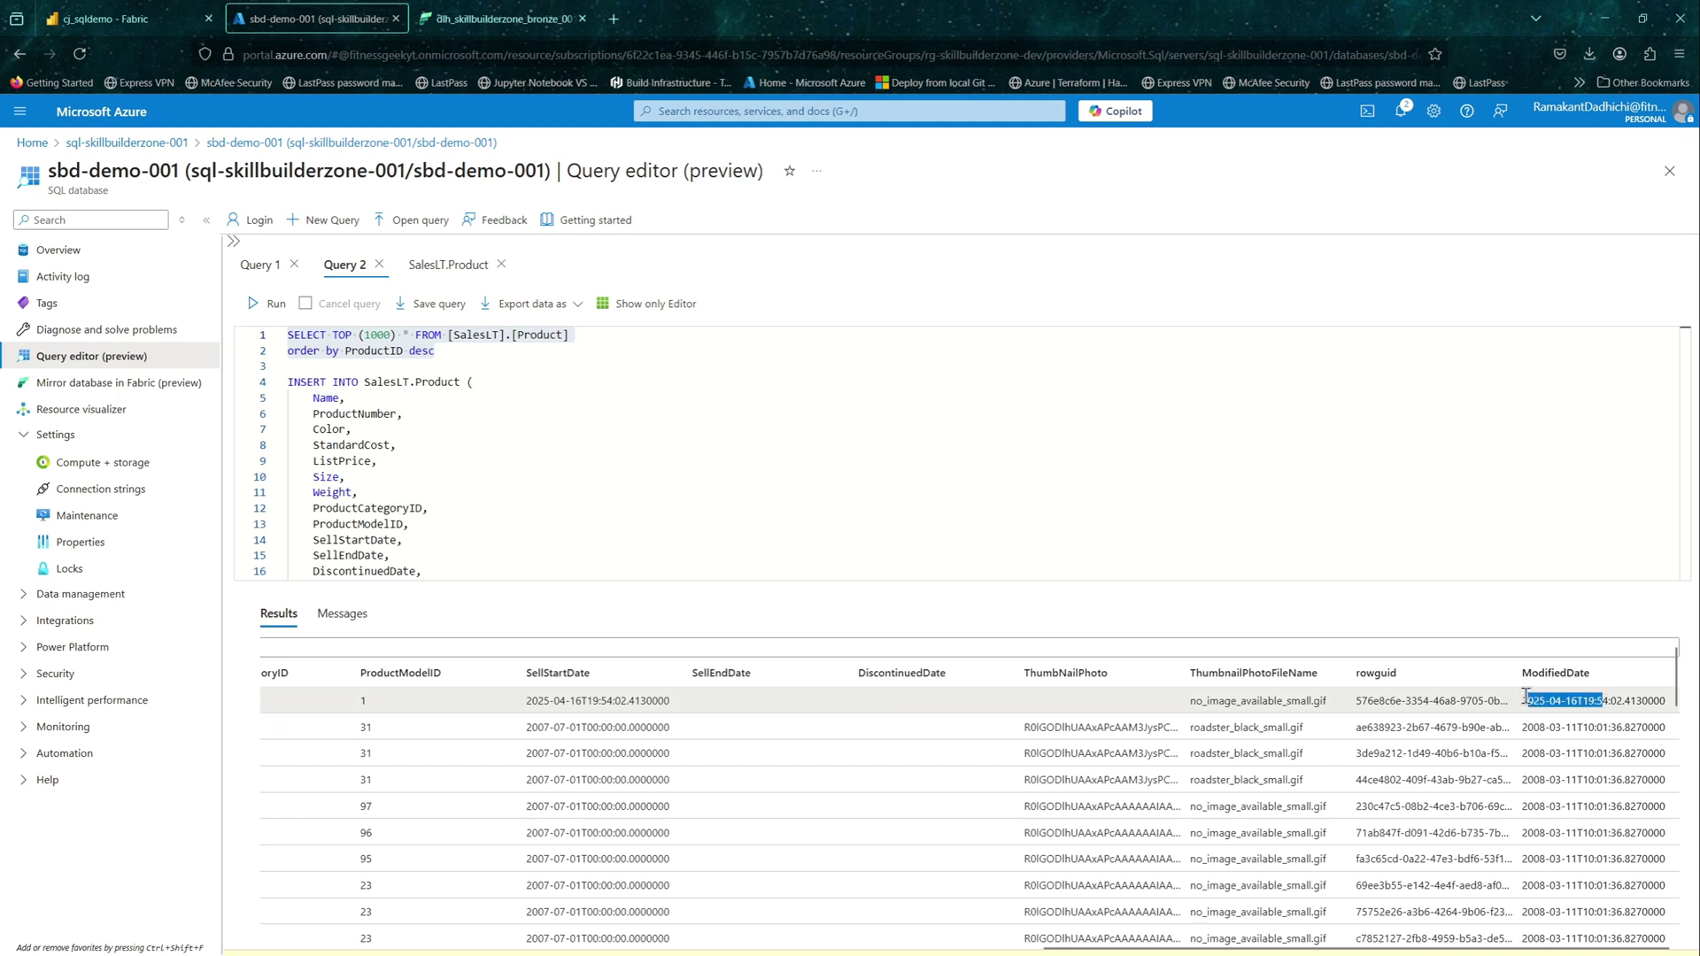
left_click(812, 412)
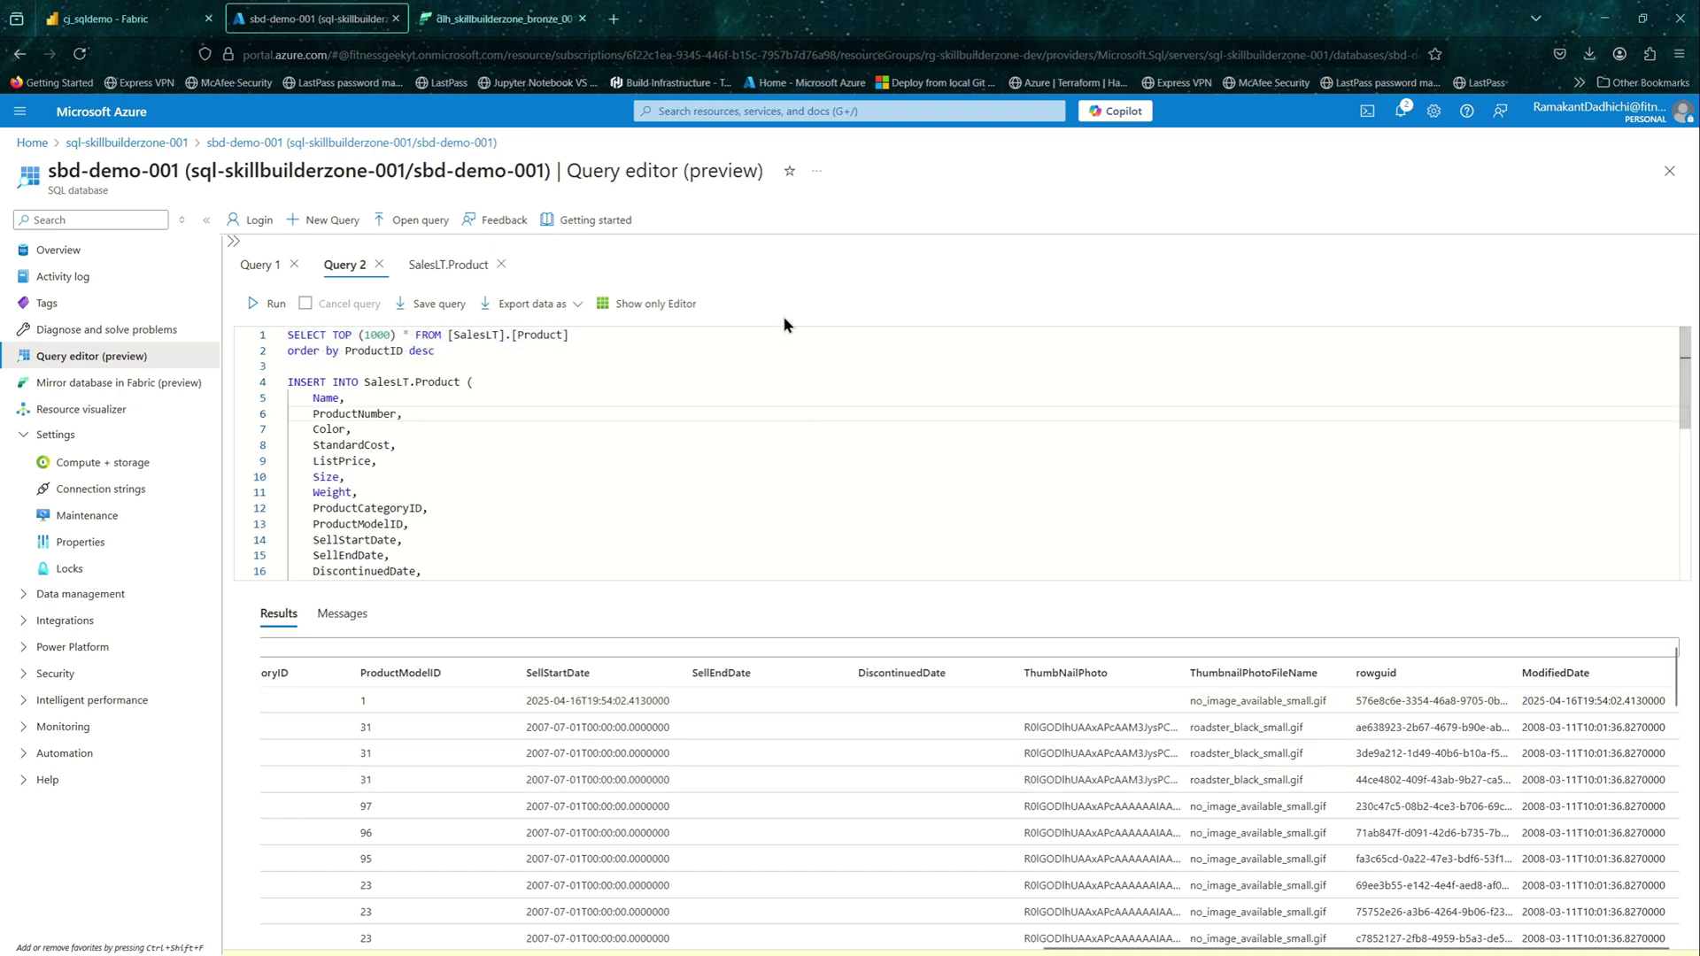
Step: Switch to the cj_sqldemo copy job in Fabric and run it again
left_click(124, 19)
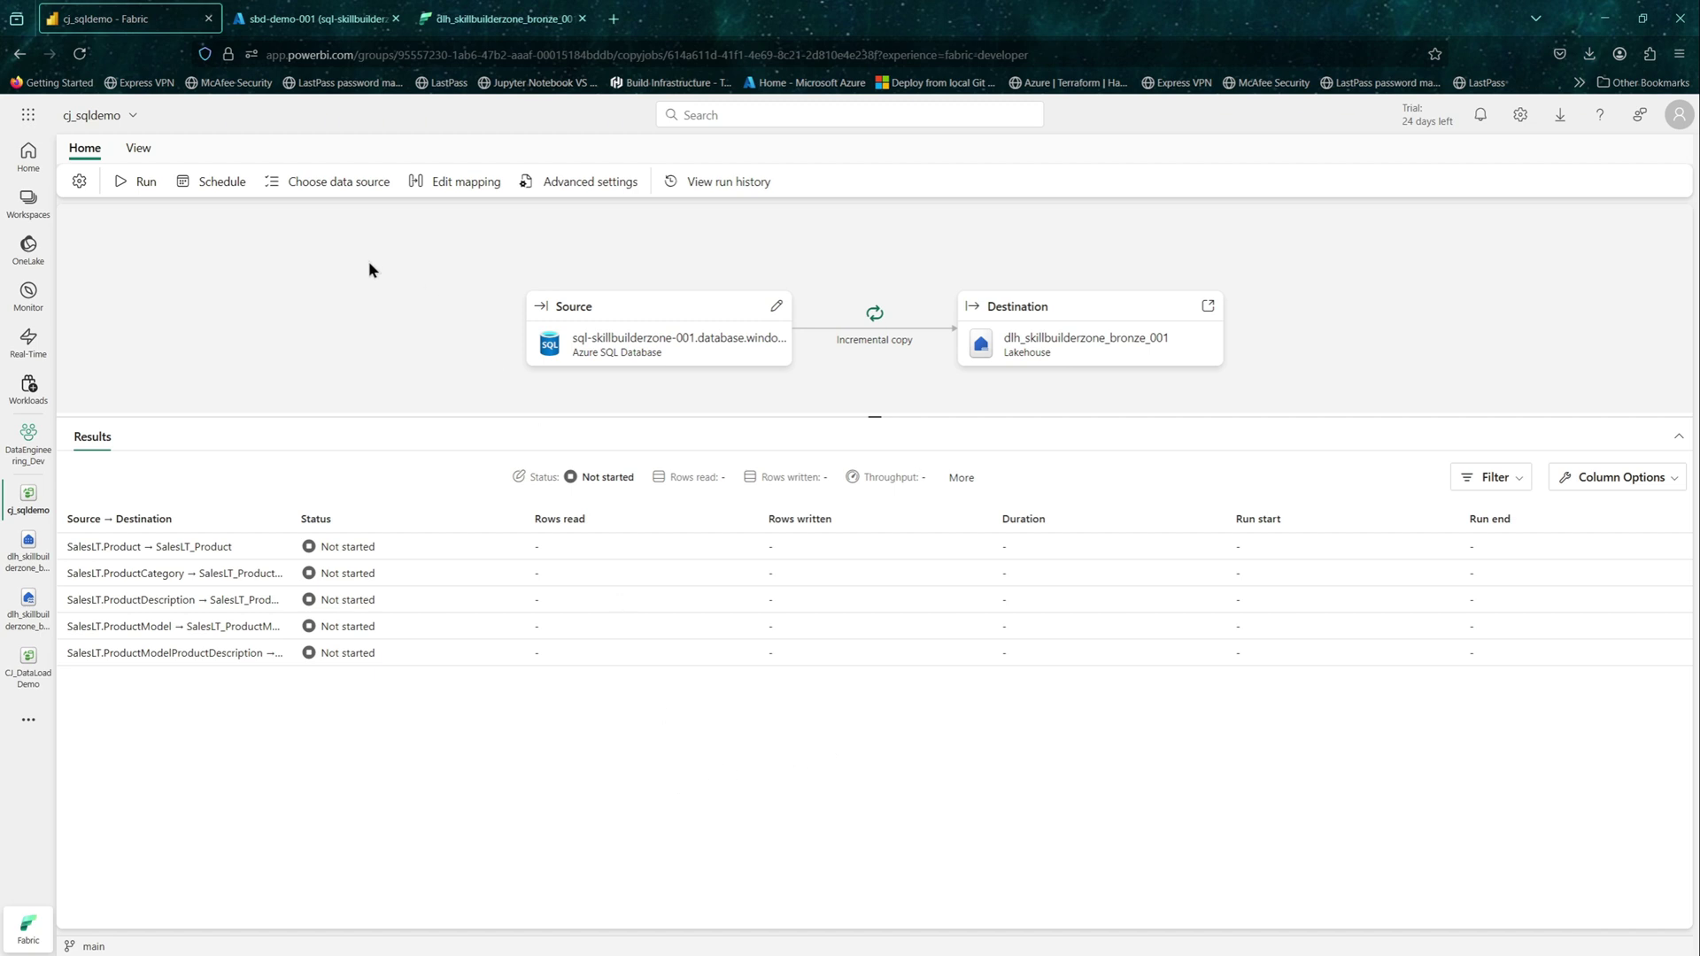
left_click(121, 186)
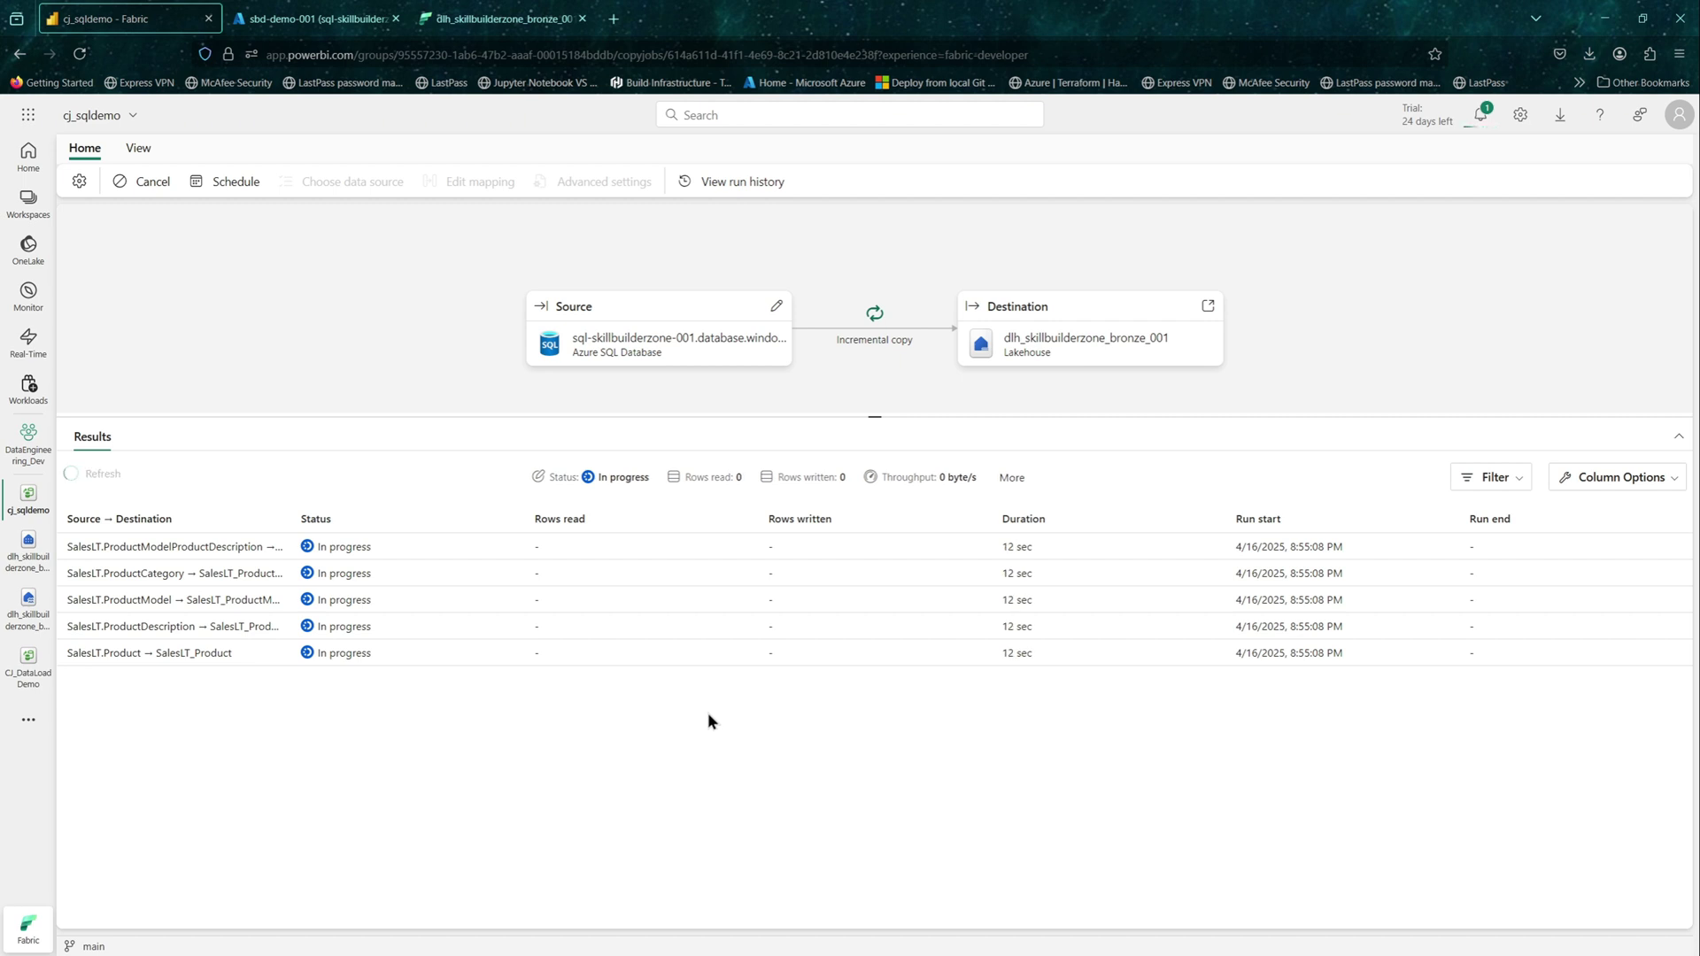
Step: Return to the bronze lakehouse, switch it to the SQL analytics endpoint, and expand the dbo tables with the explorer widened
left_click(502, 19)
left_click(396, 471)
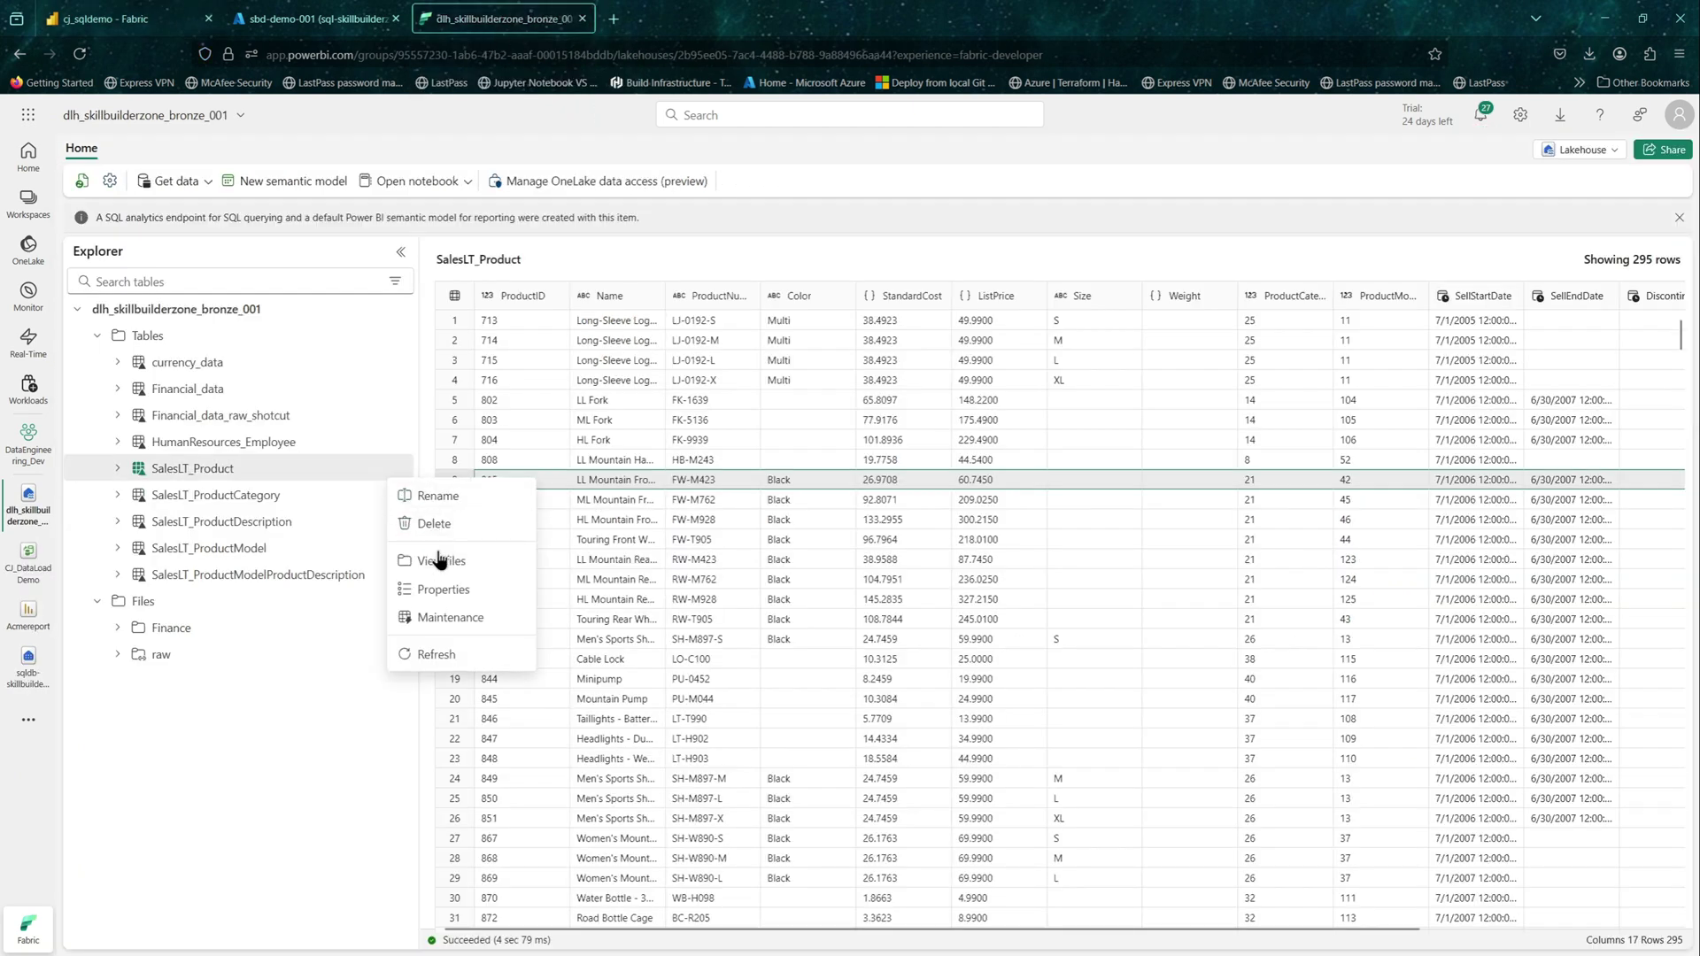
left_click(315, 693)
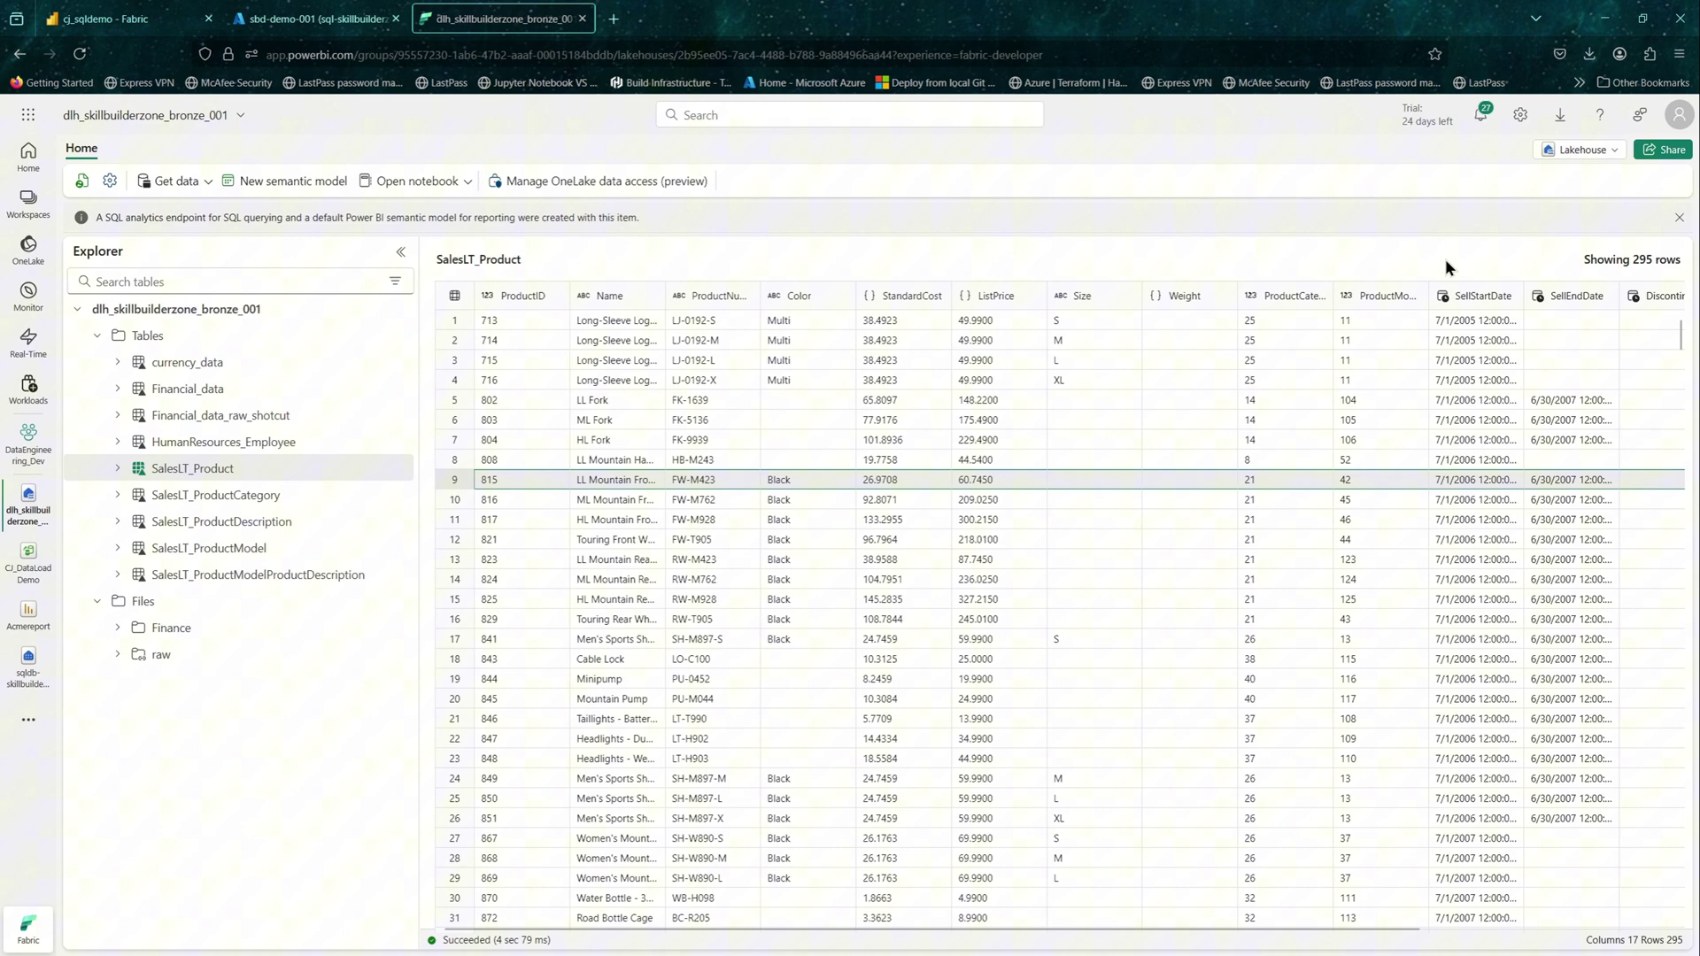
left_click(1583, 149)
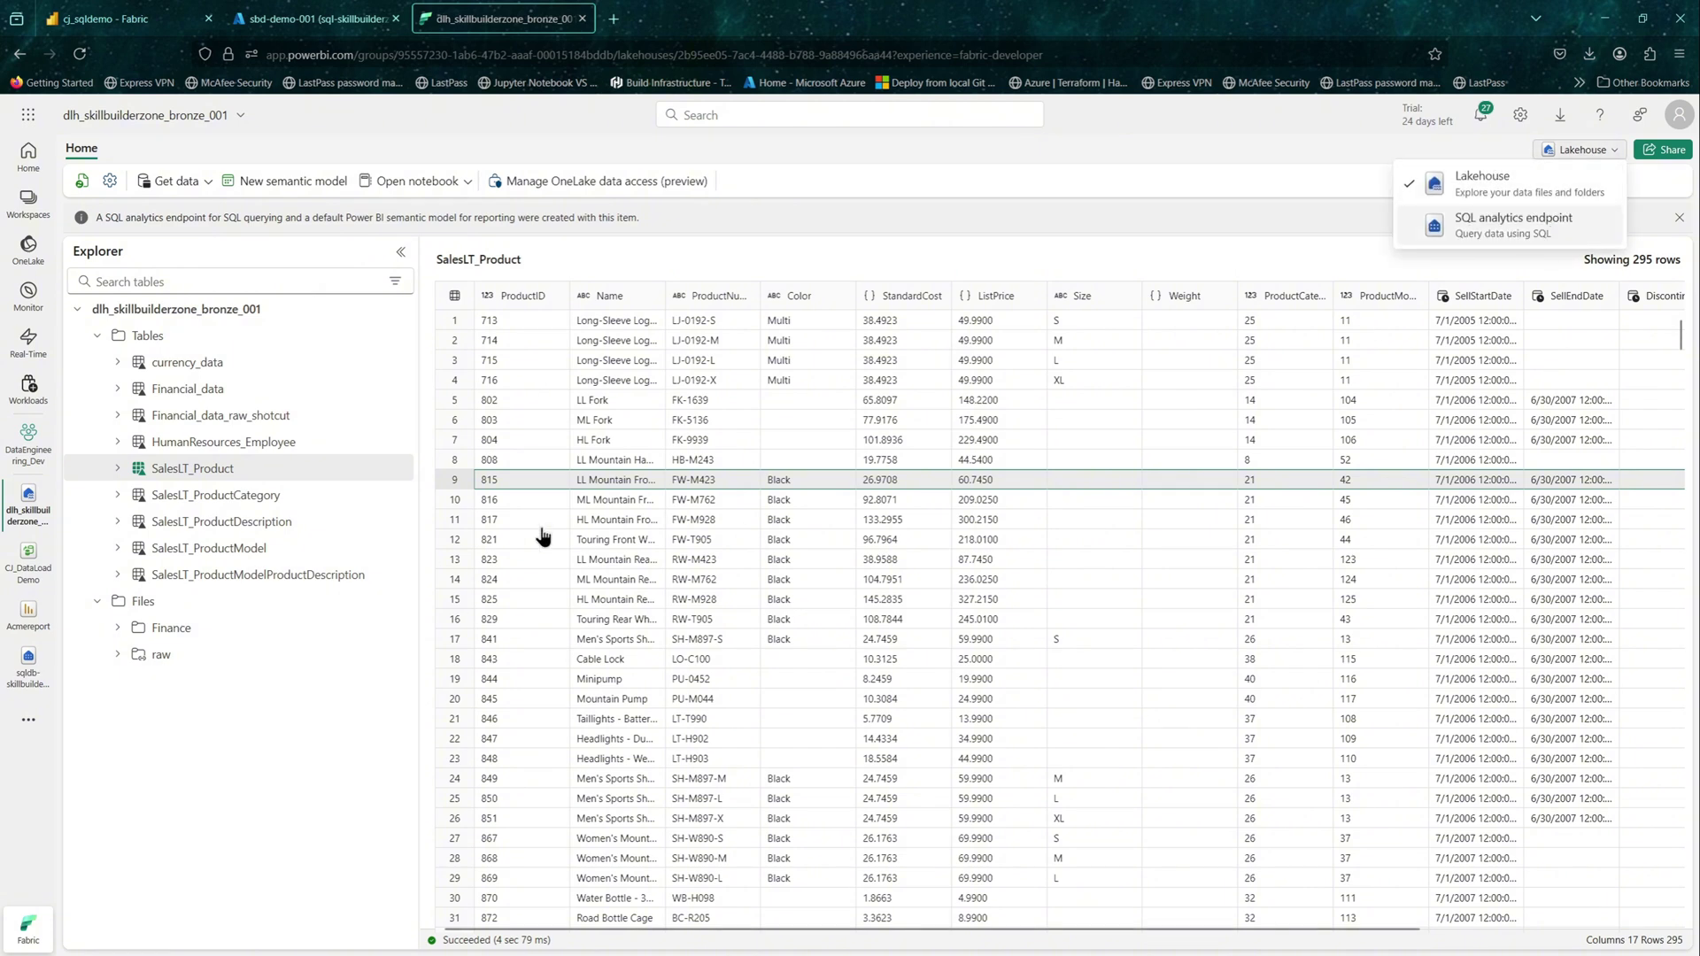
left_click(1552, 228)
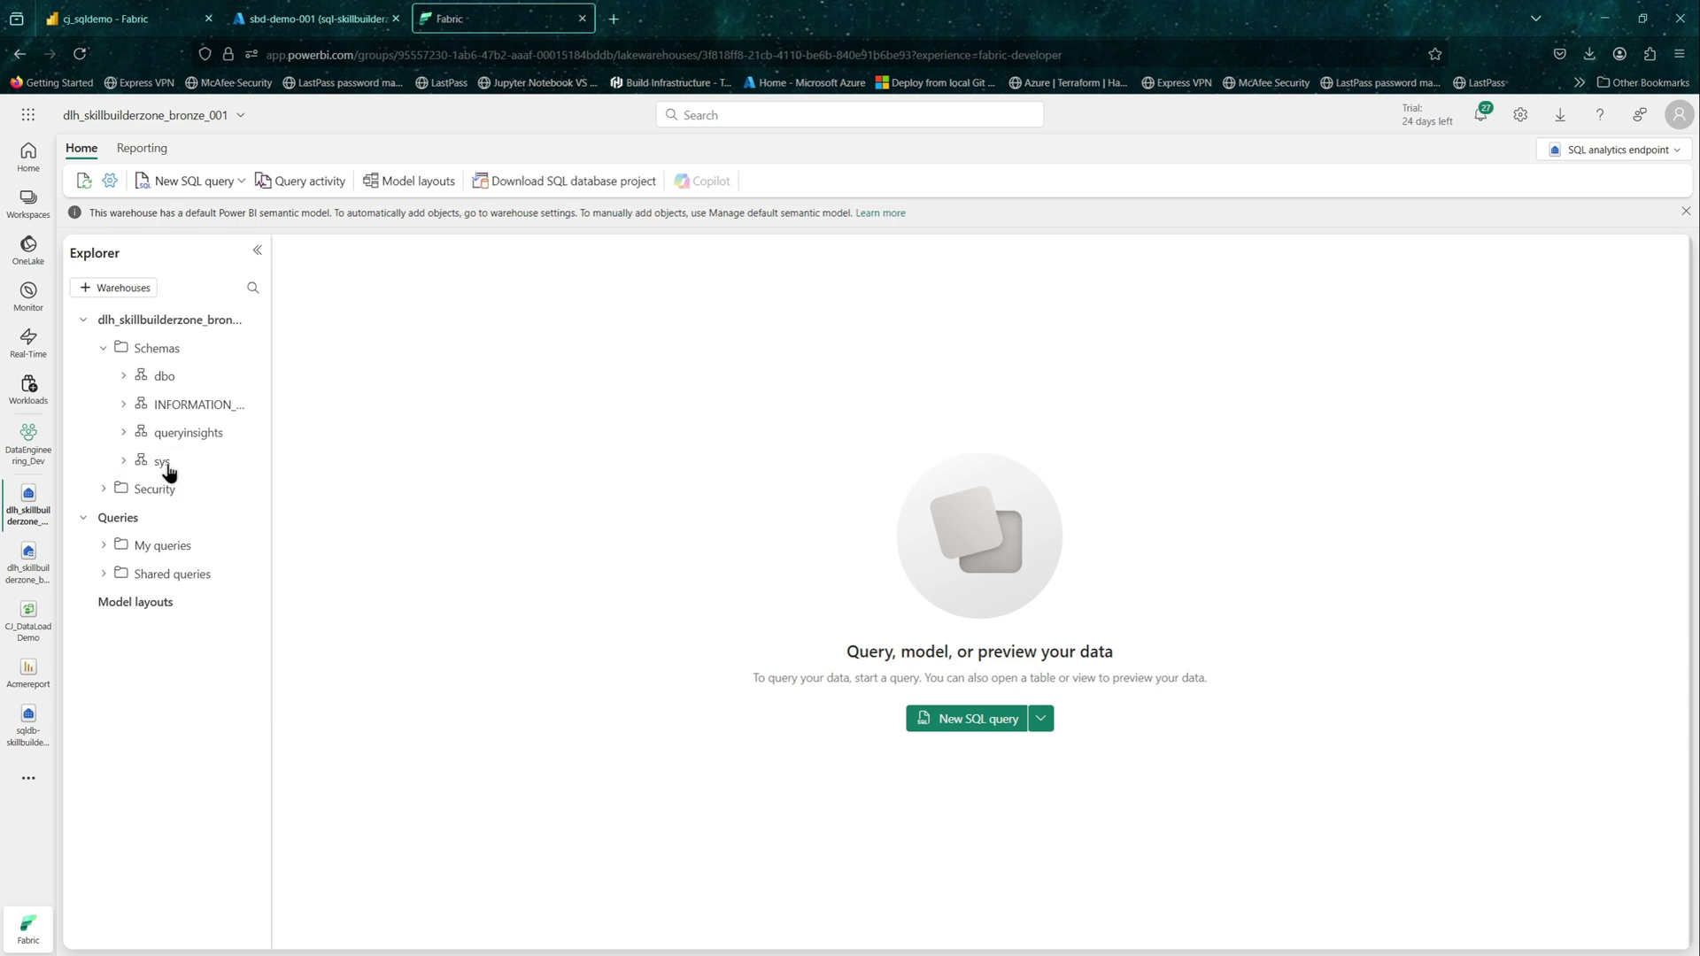
left_click(123, 377)
left_click(144, 406)
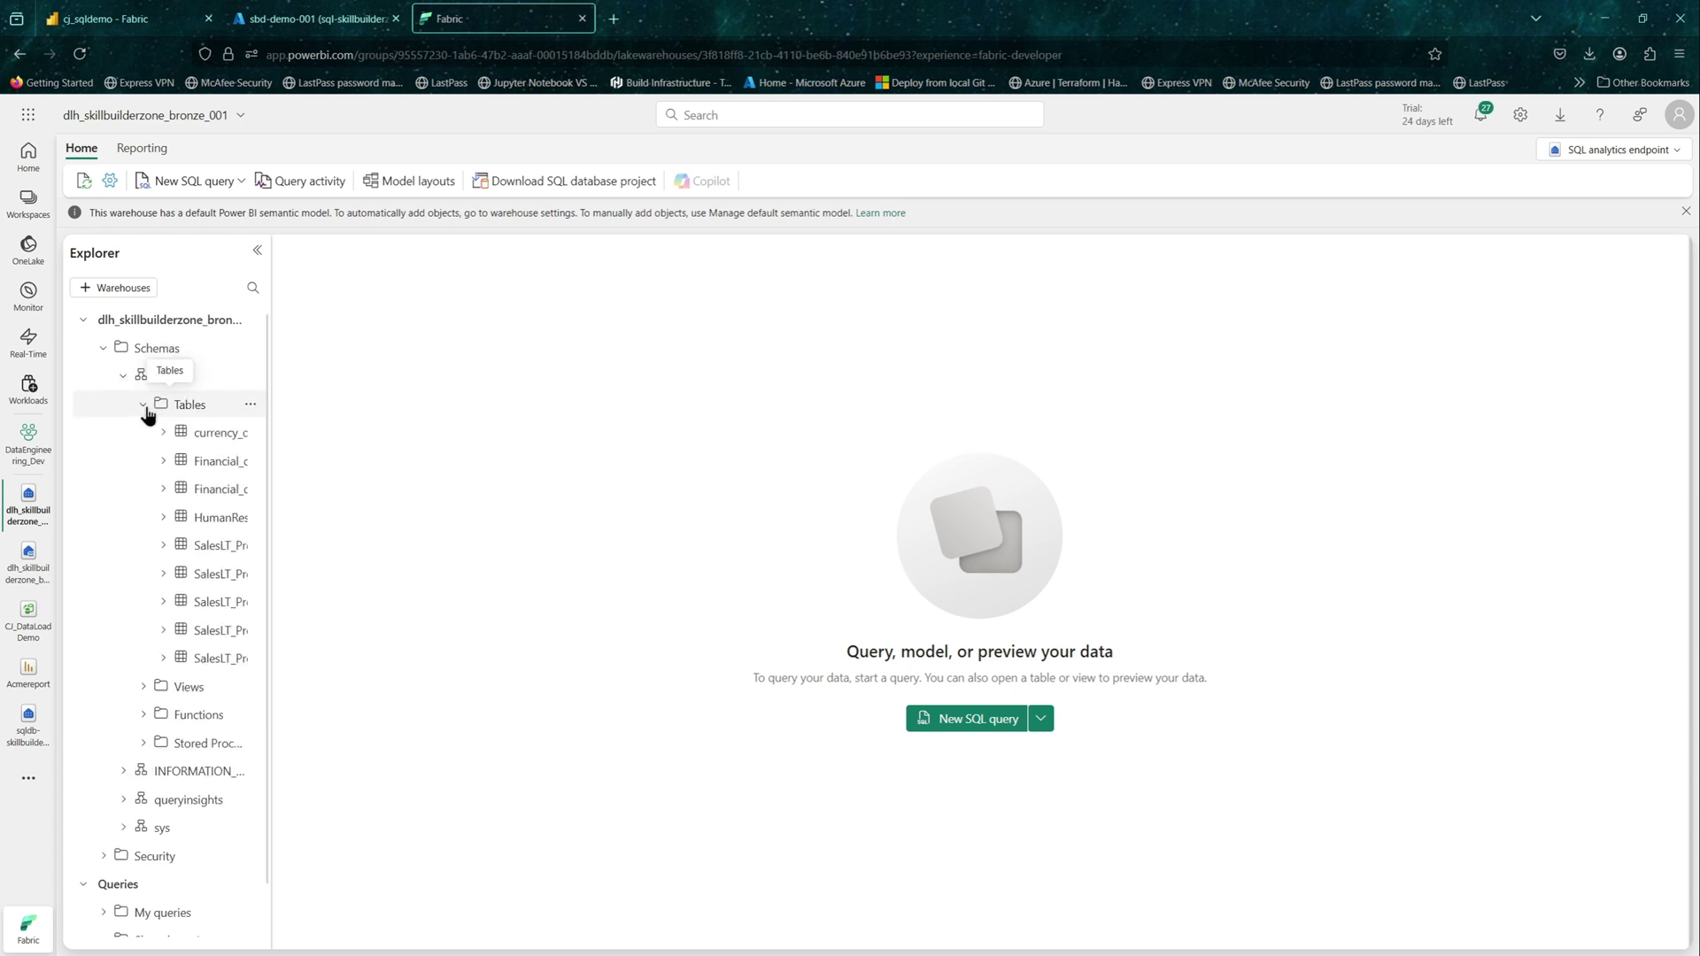
left_click_drag(284, 469, 482, 539)
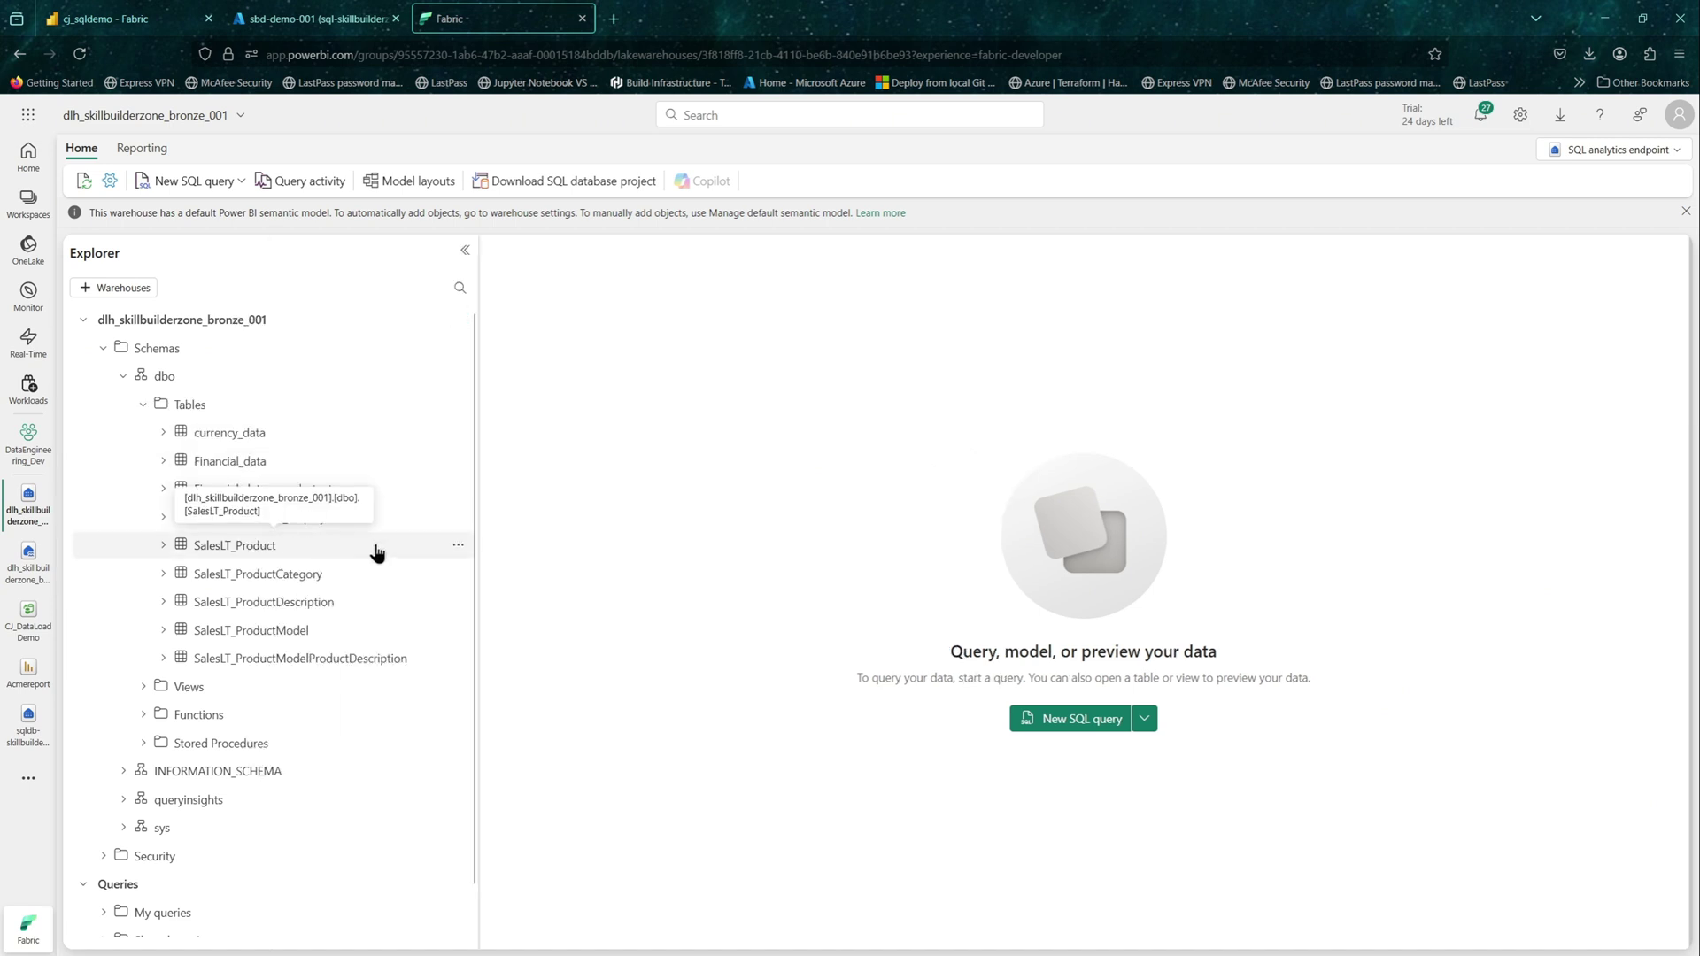
Step: Create a Select TOP 100 SQL query for the SalesLT_Product table
left_click(459, 547)
left_click(496, 576)
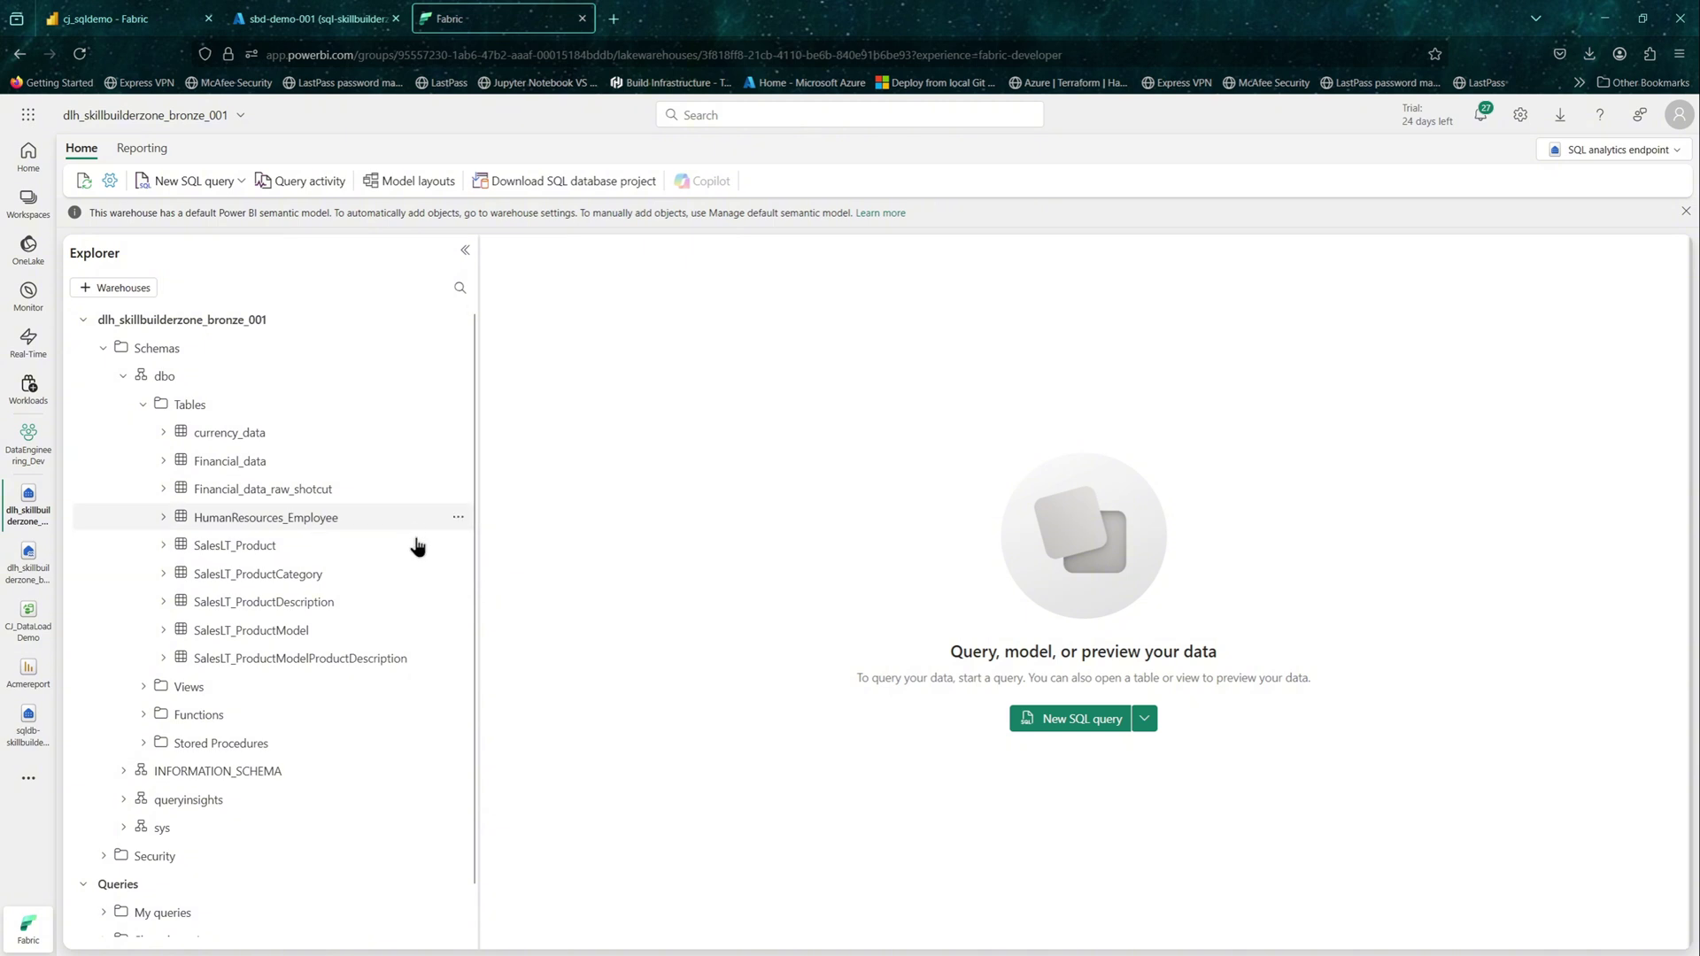
left_click(460, 548)
left_click(502, 578)
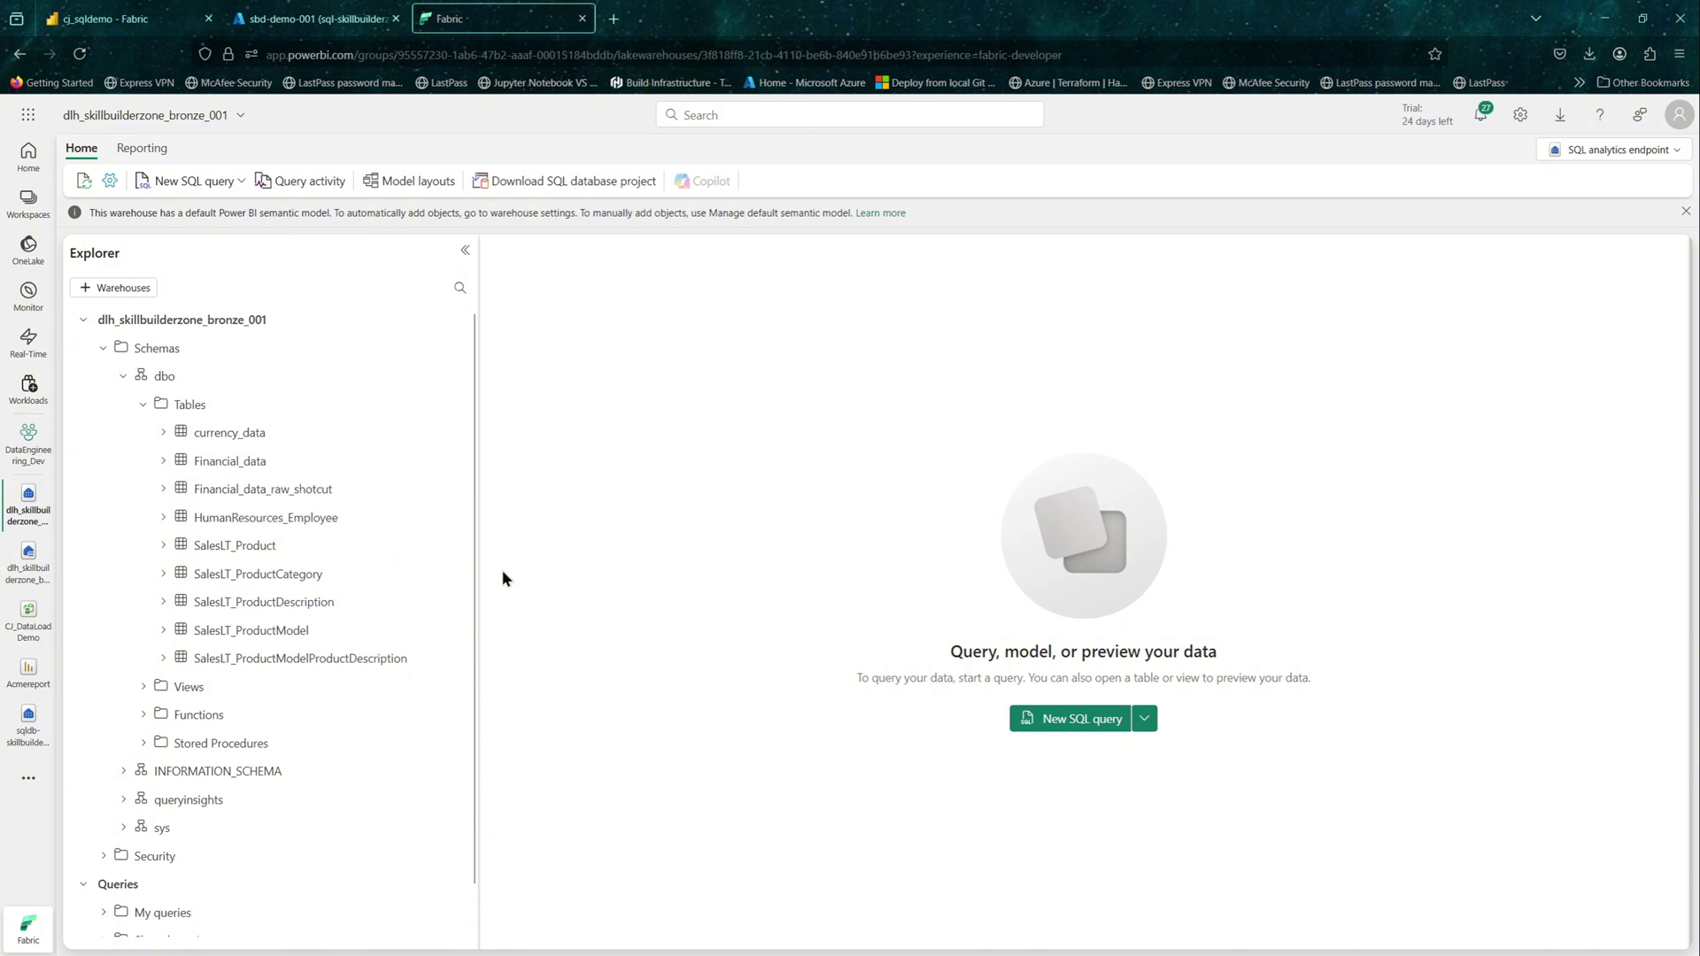
left_click(458, 545)
mouse_move(540, 580)
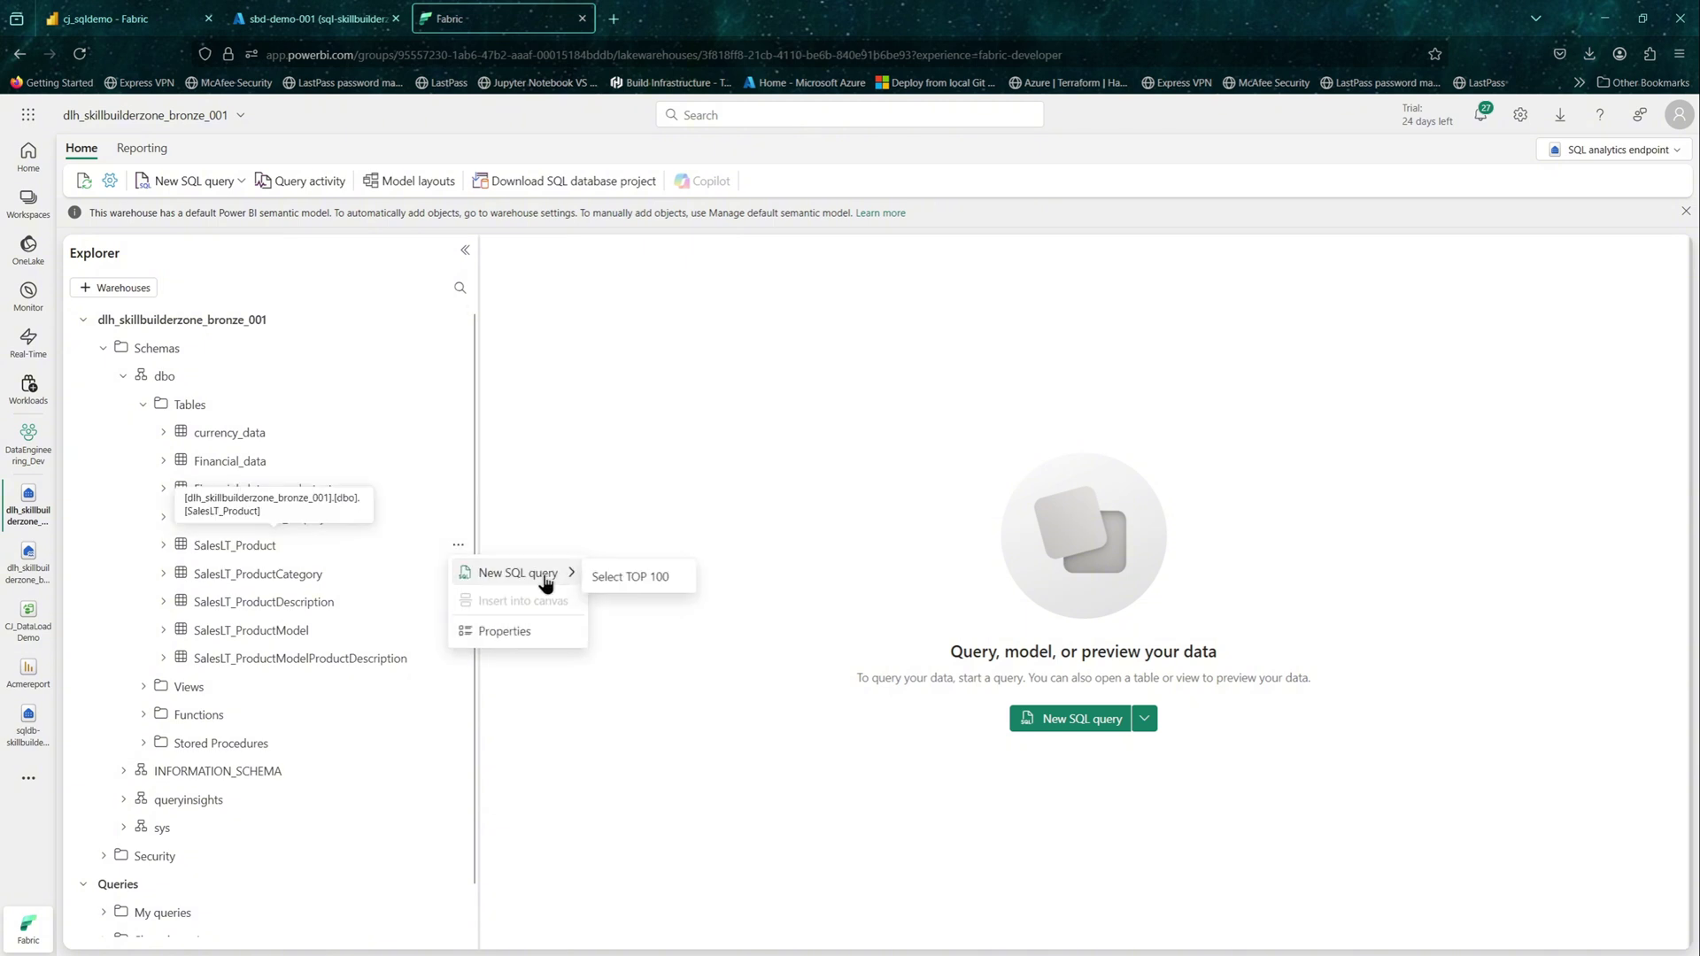
left_click(615, 580)
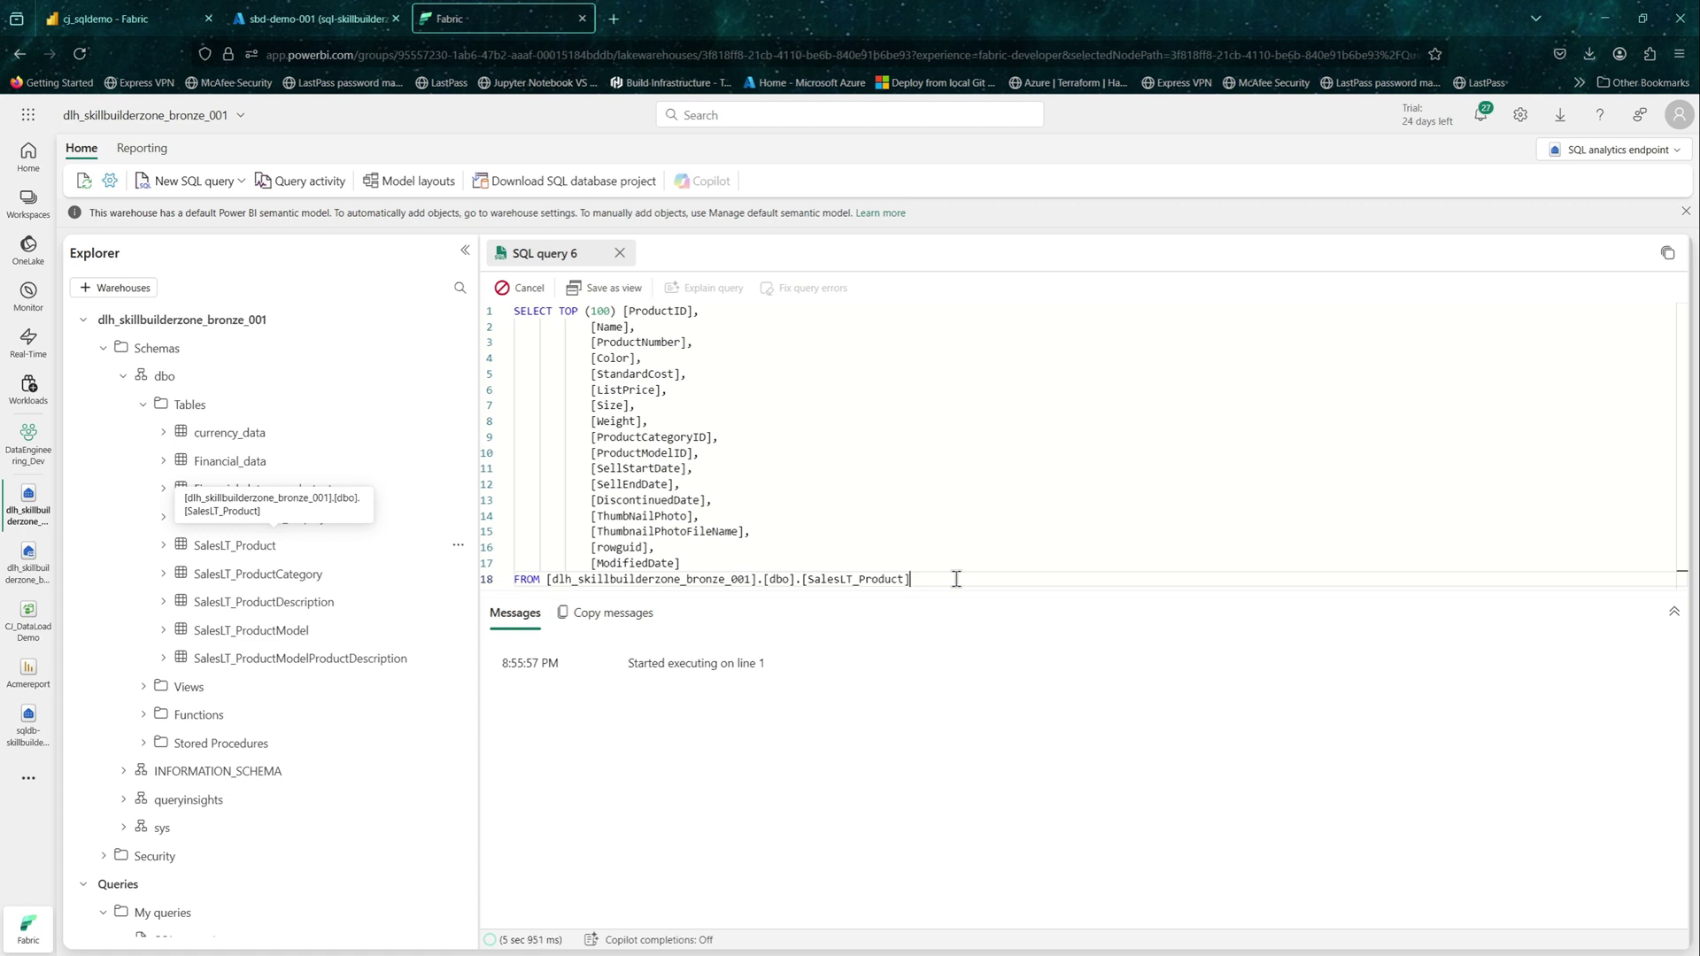
Step: Copy the Azure Demo Bike's ProductID from the Azure query results, filter the lakehouse SalesLT_Product query with where ProductID = 1000, and run it
left_click(270, 16)
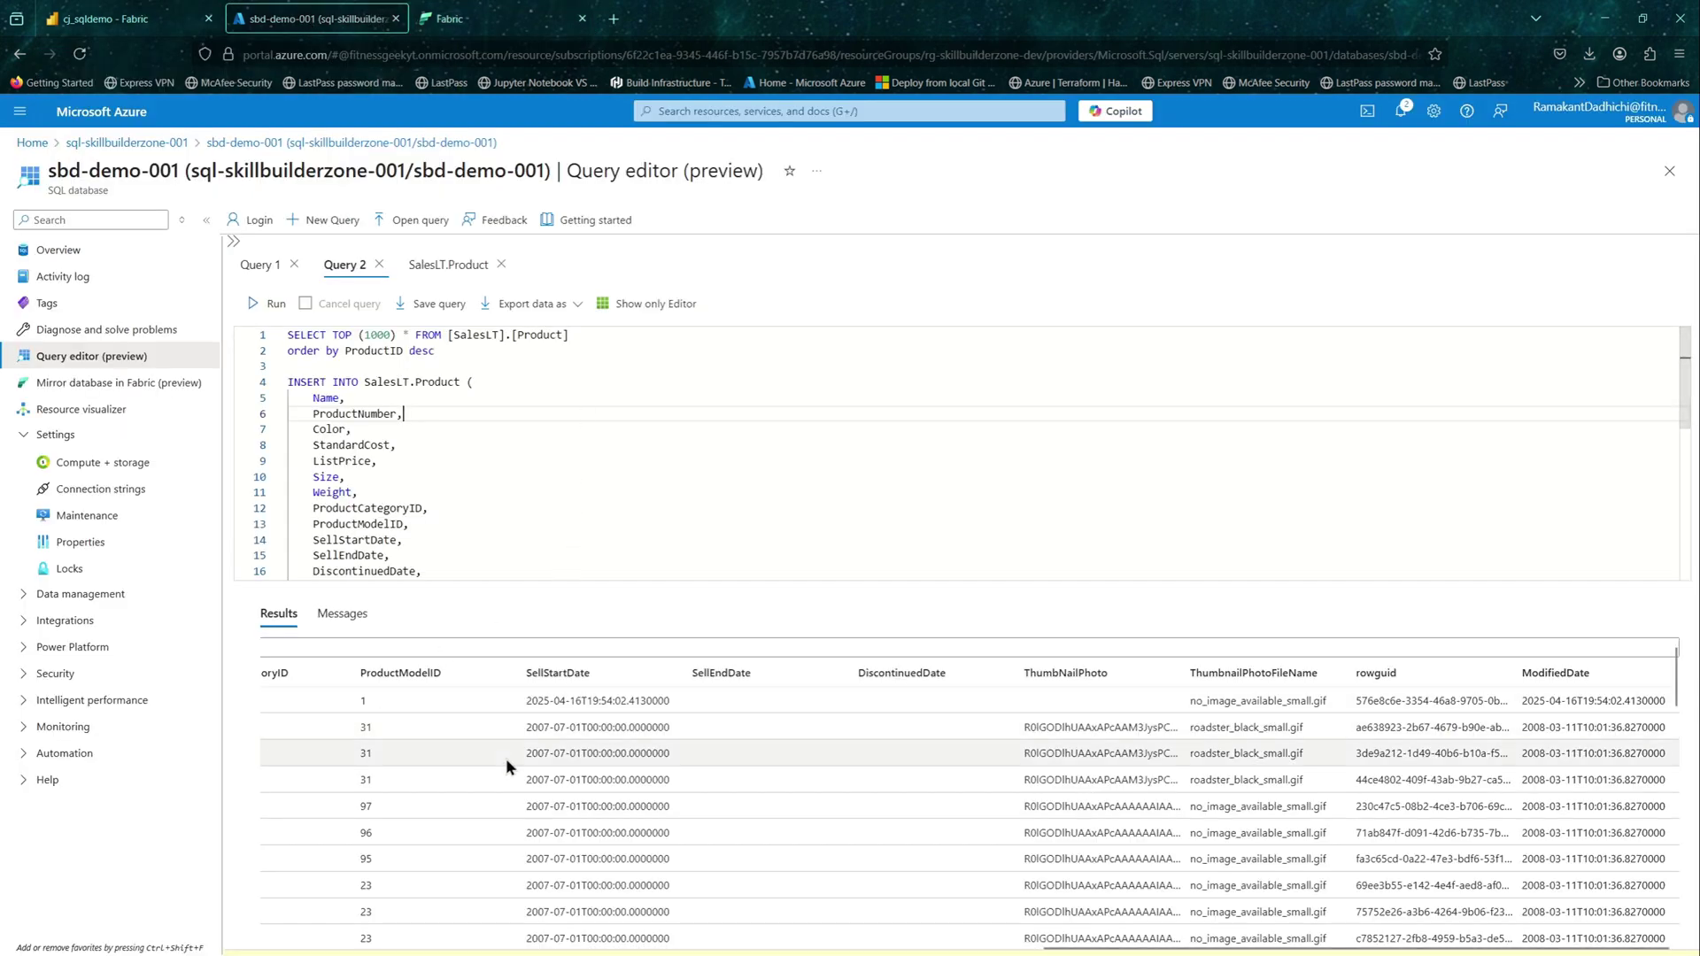
scroll(301, 704, "left", 10)
double_click(299, 702)
key("ctrl+c")
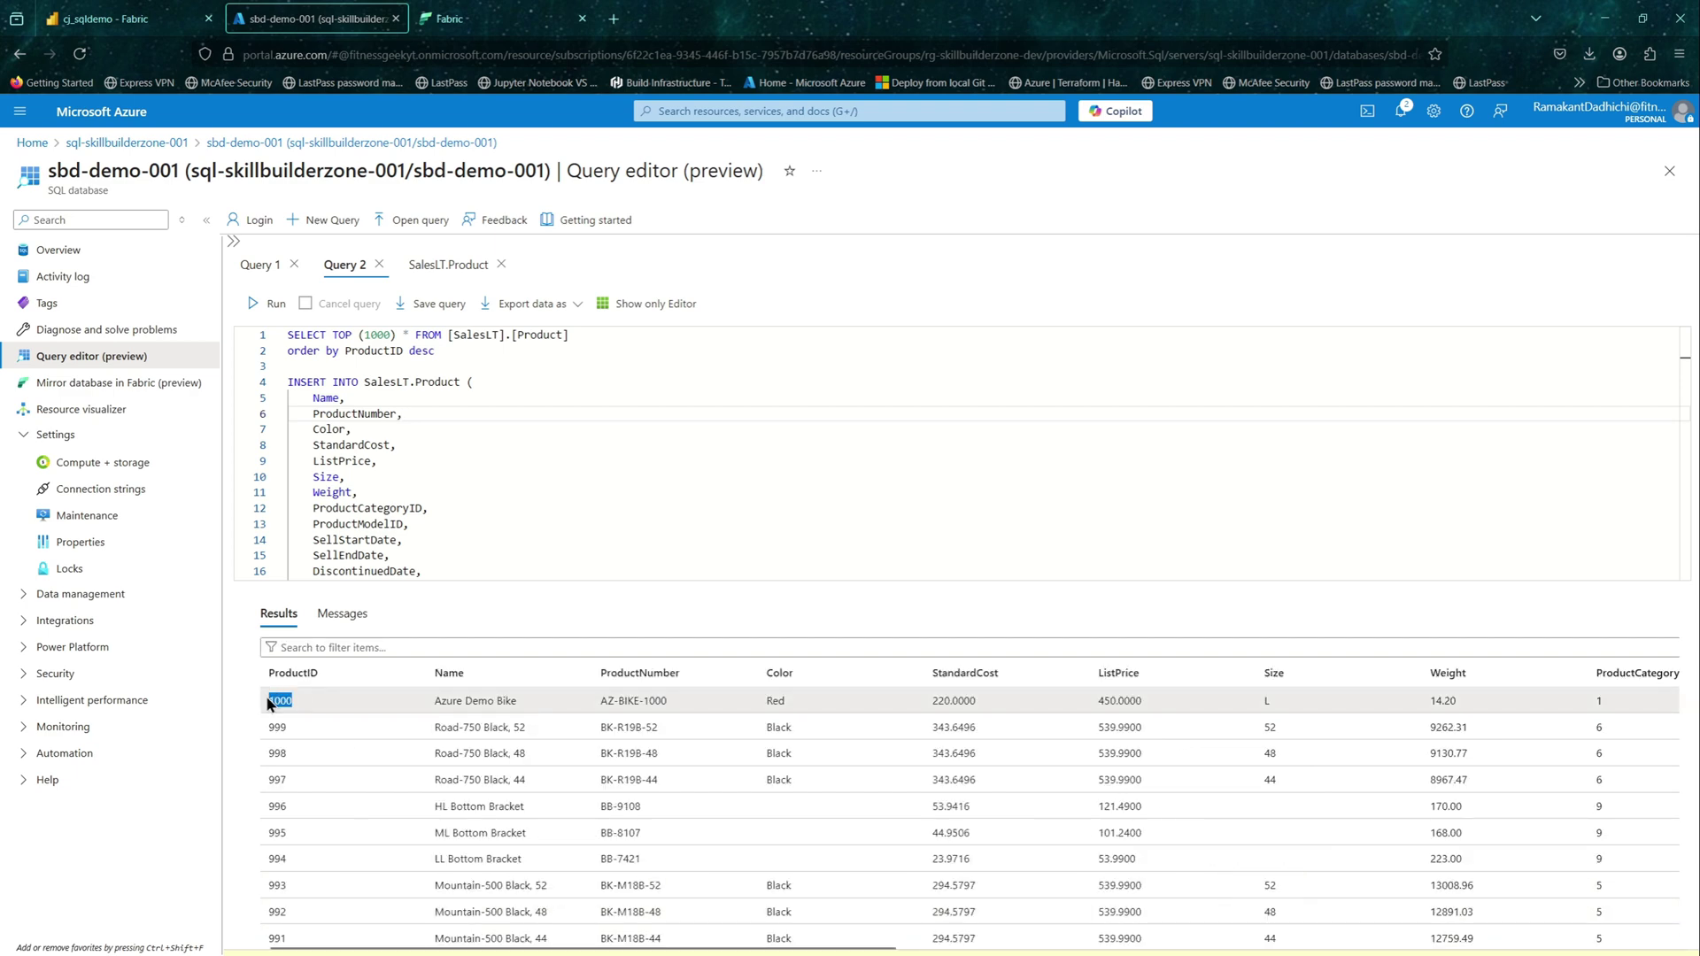
left_click(452, 19)
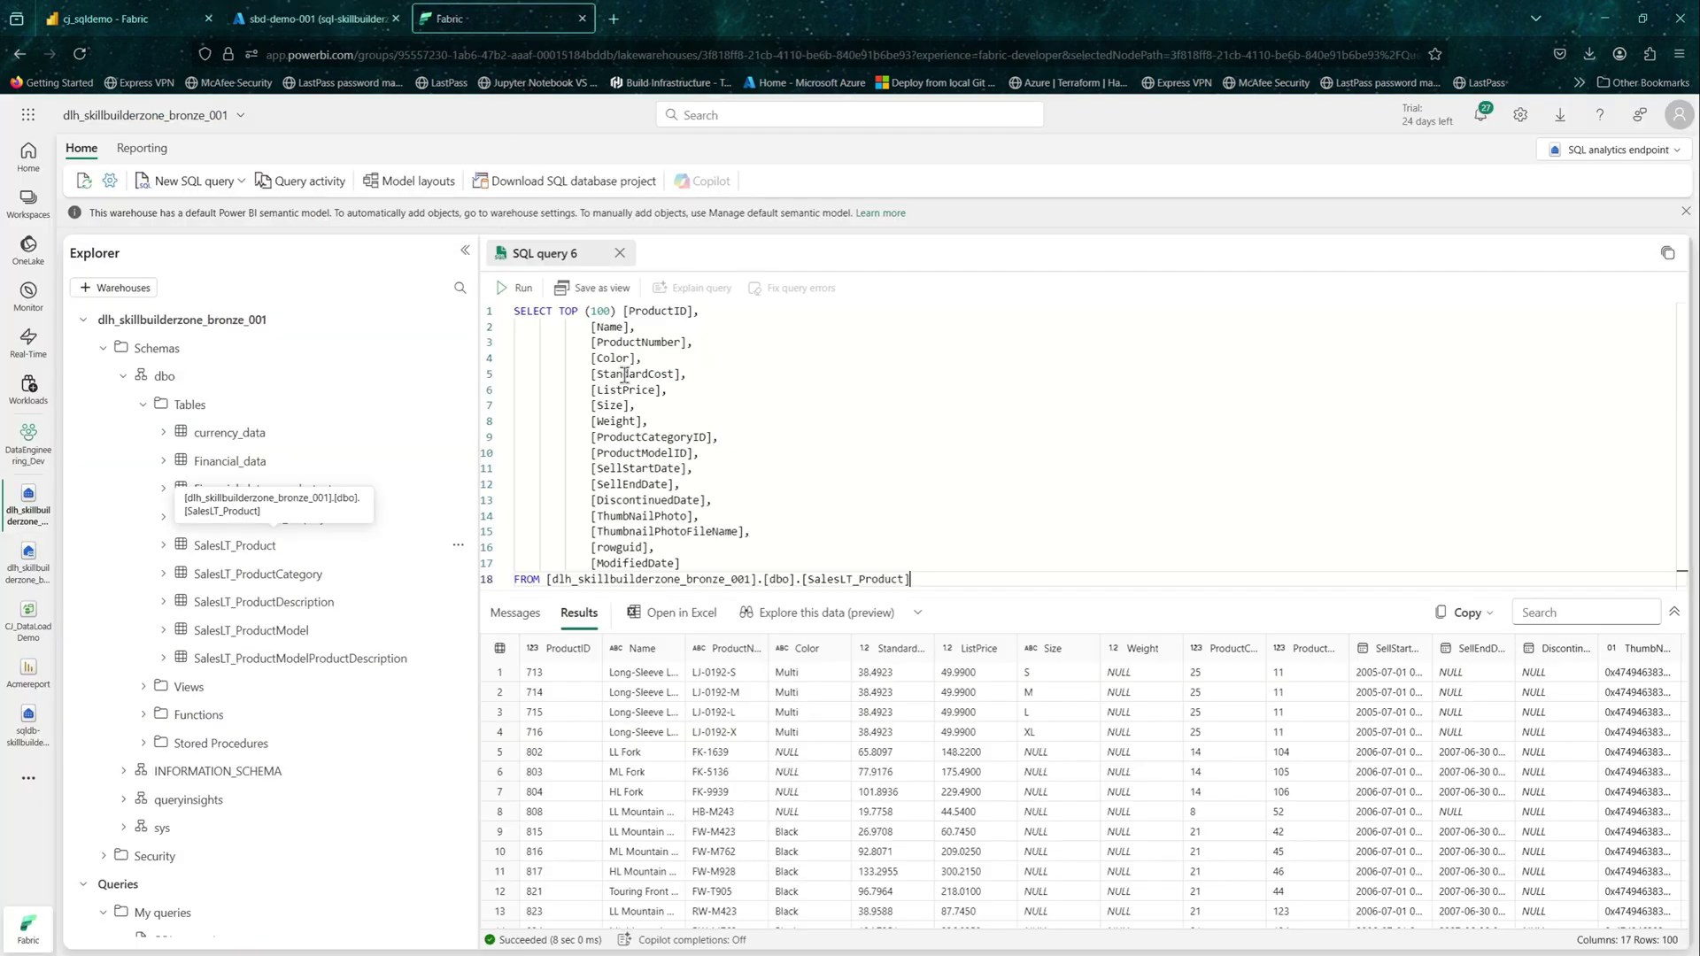
type("=")
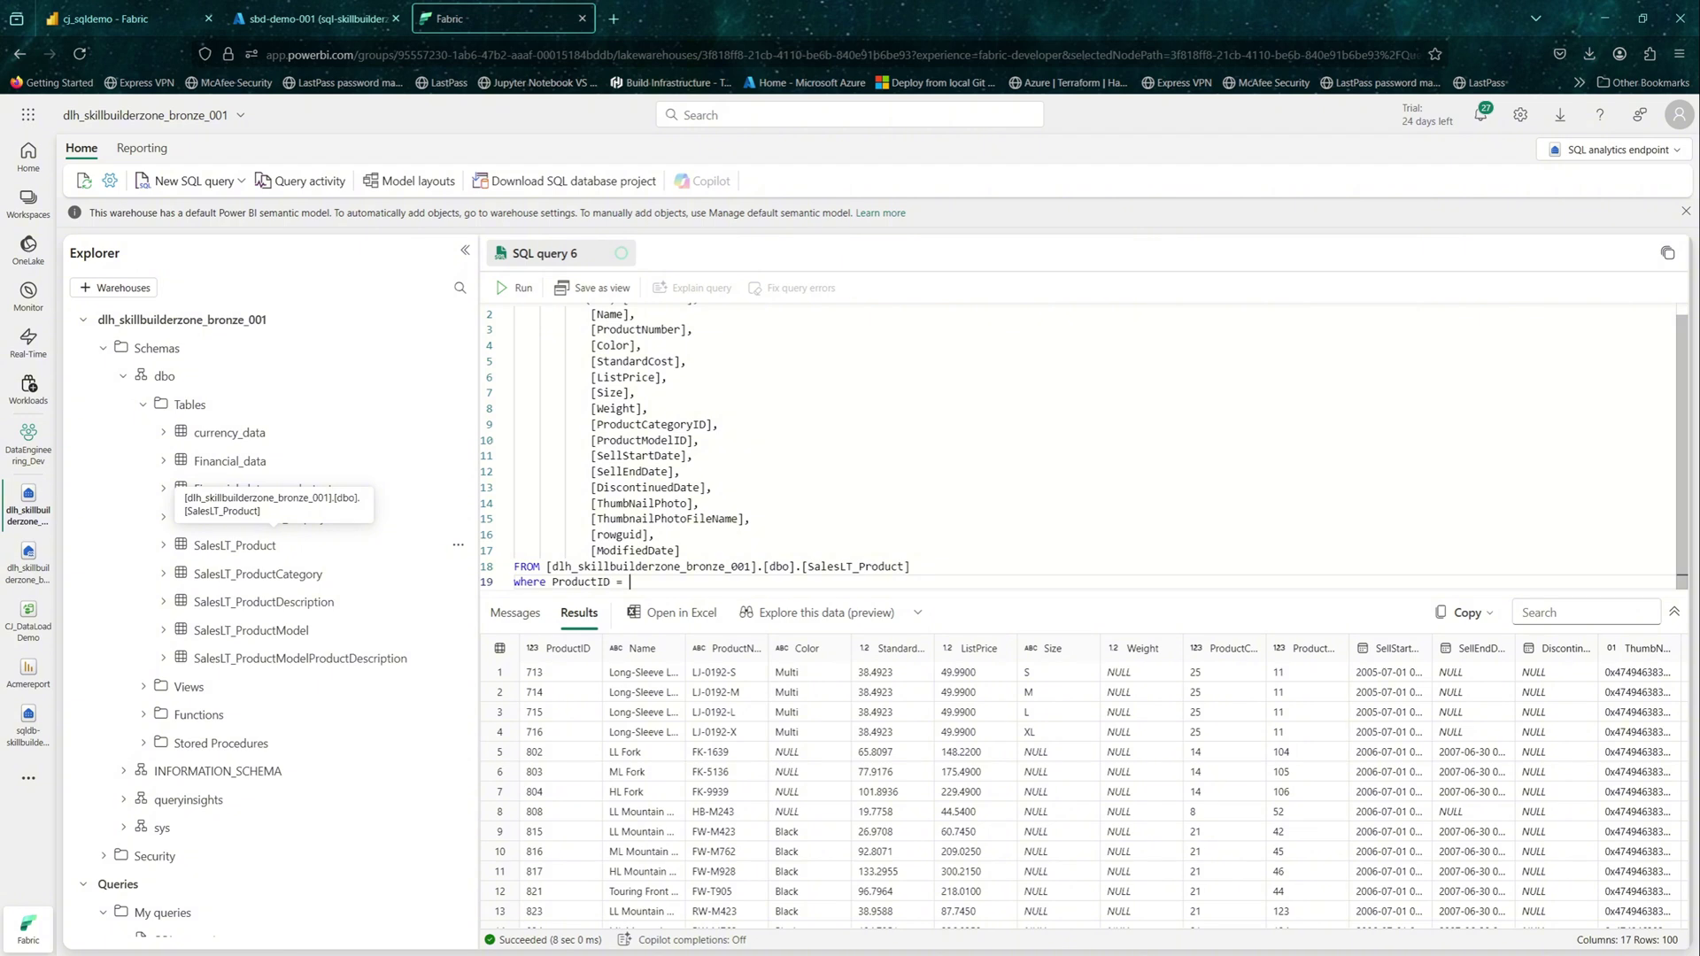
key("ctrl+v")
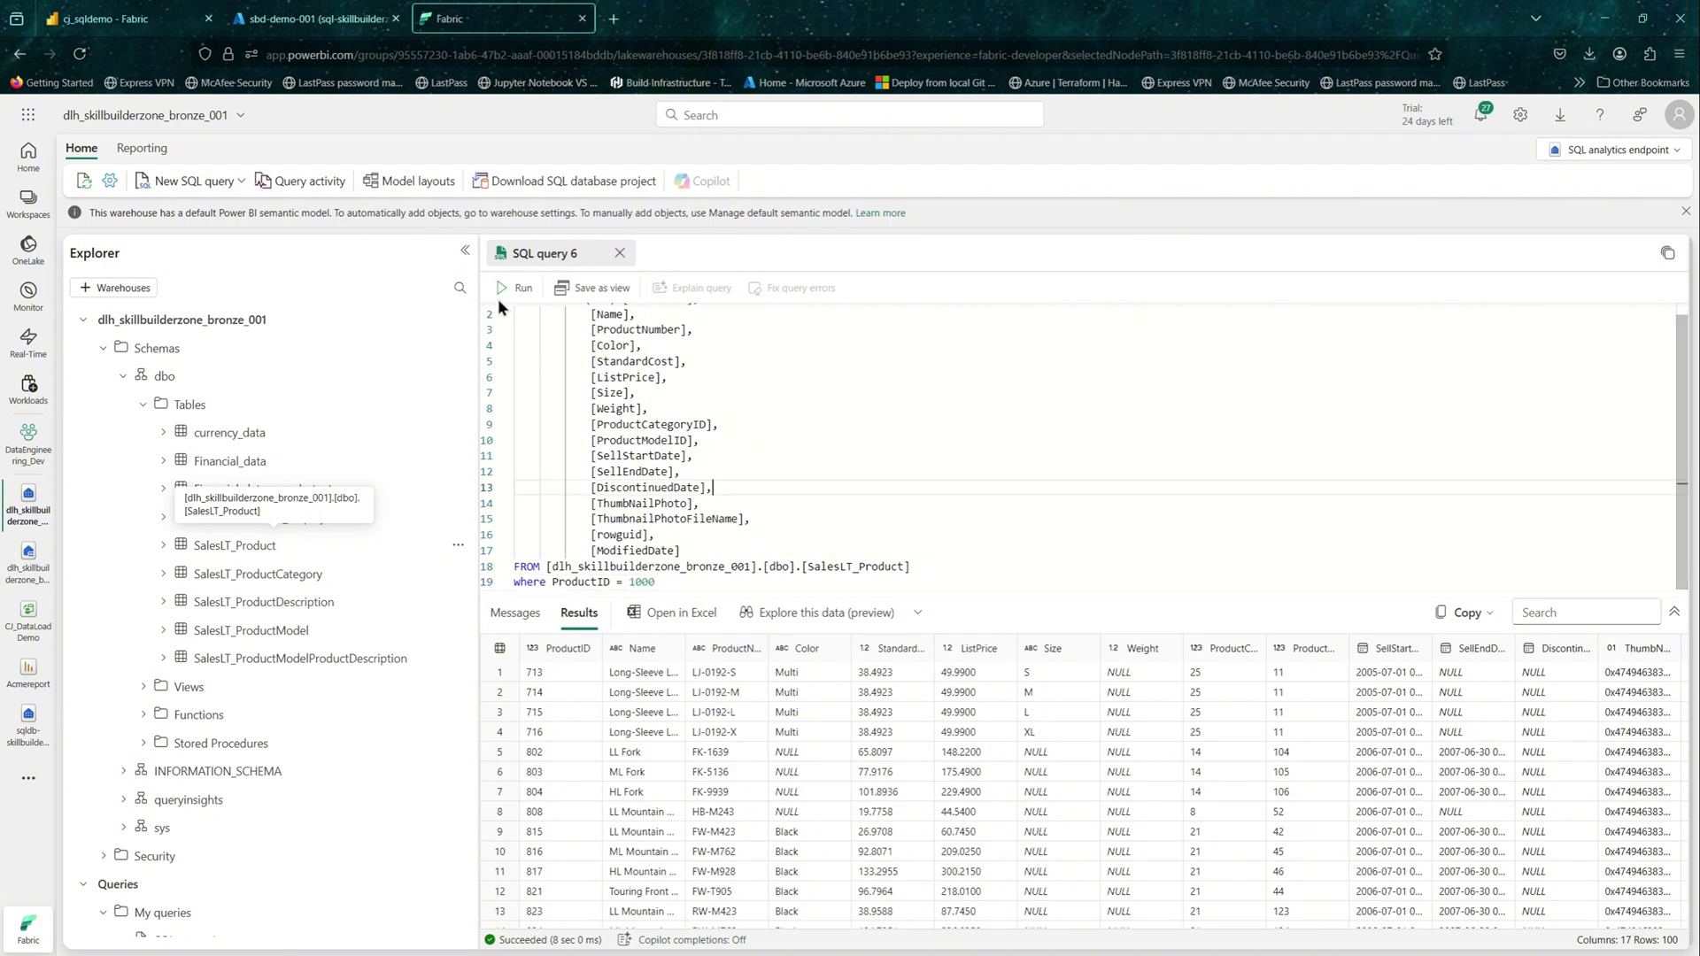
left_click(515, 288)
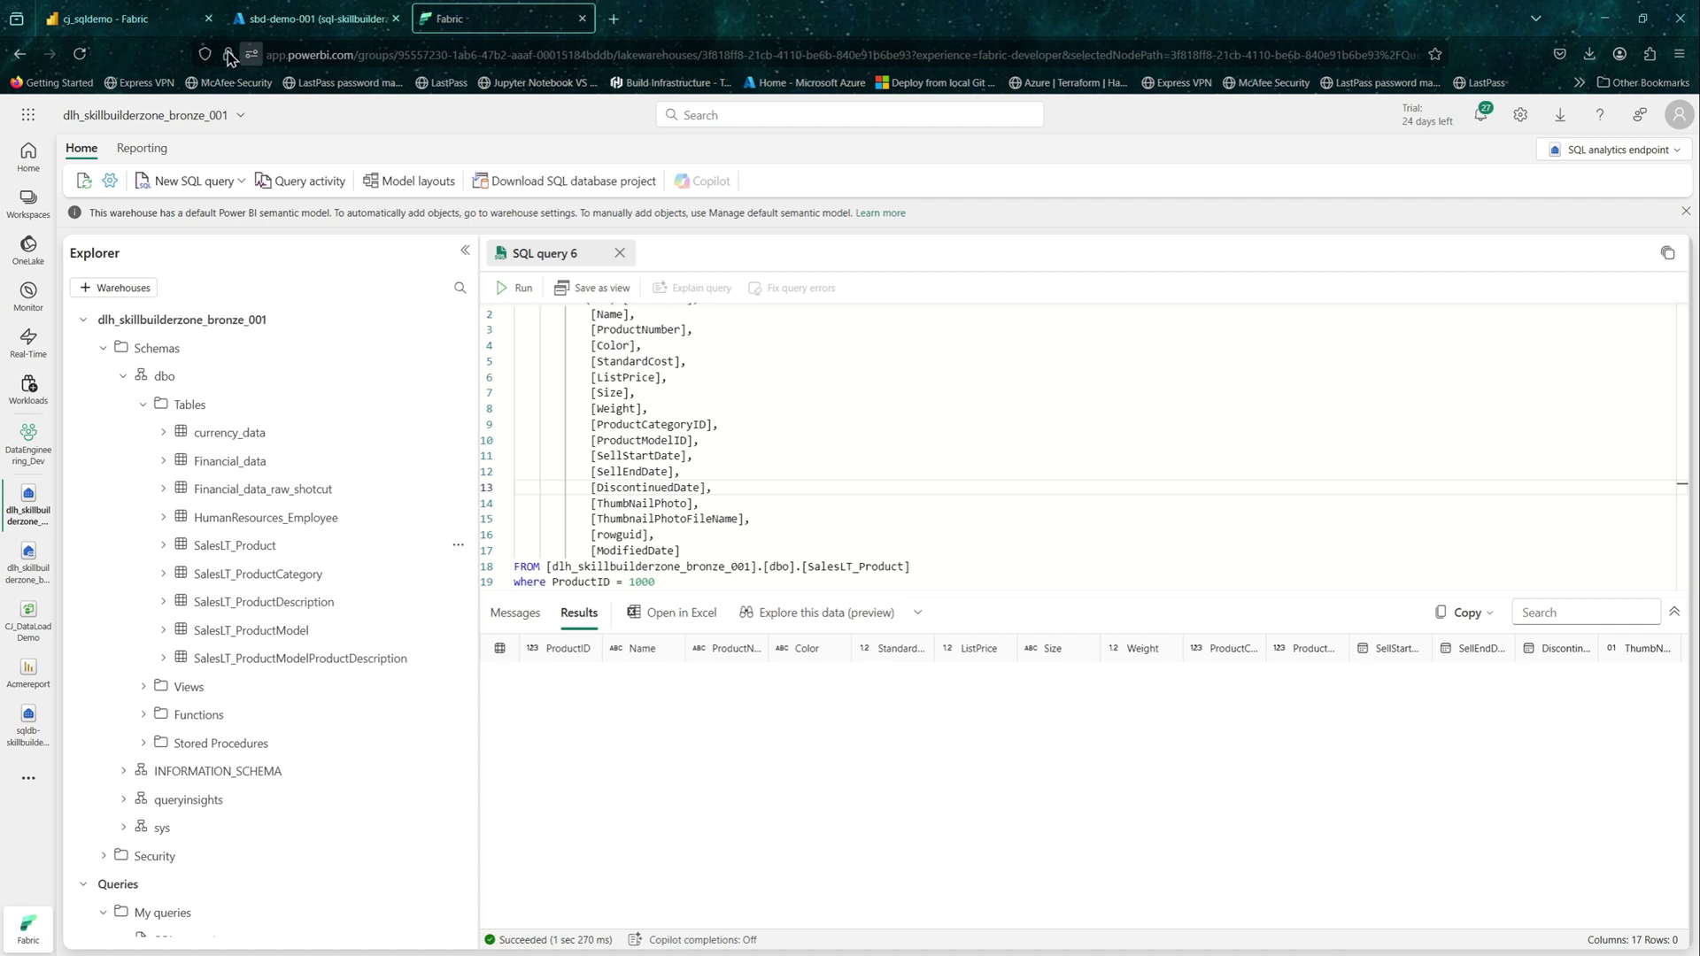
Step: Check the SalesLT.Product run result in the cj_sqldemo copy job, and rerun the filtered lakehouse query
left_click(94, 26)
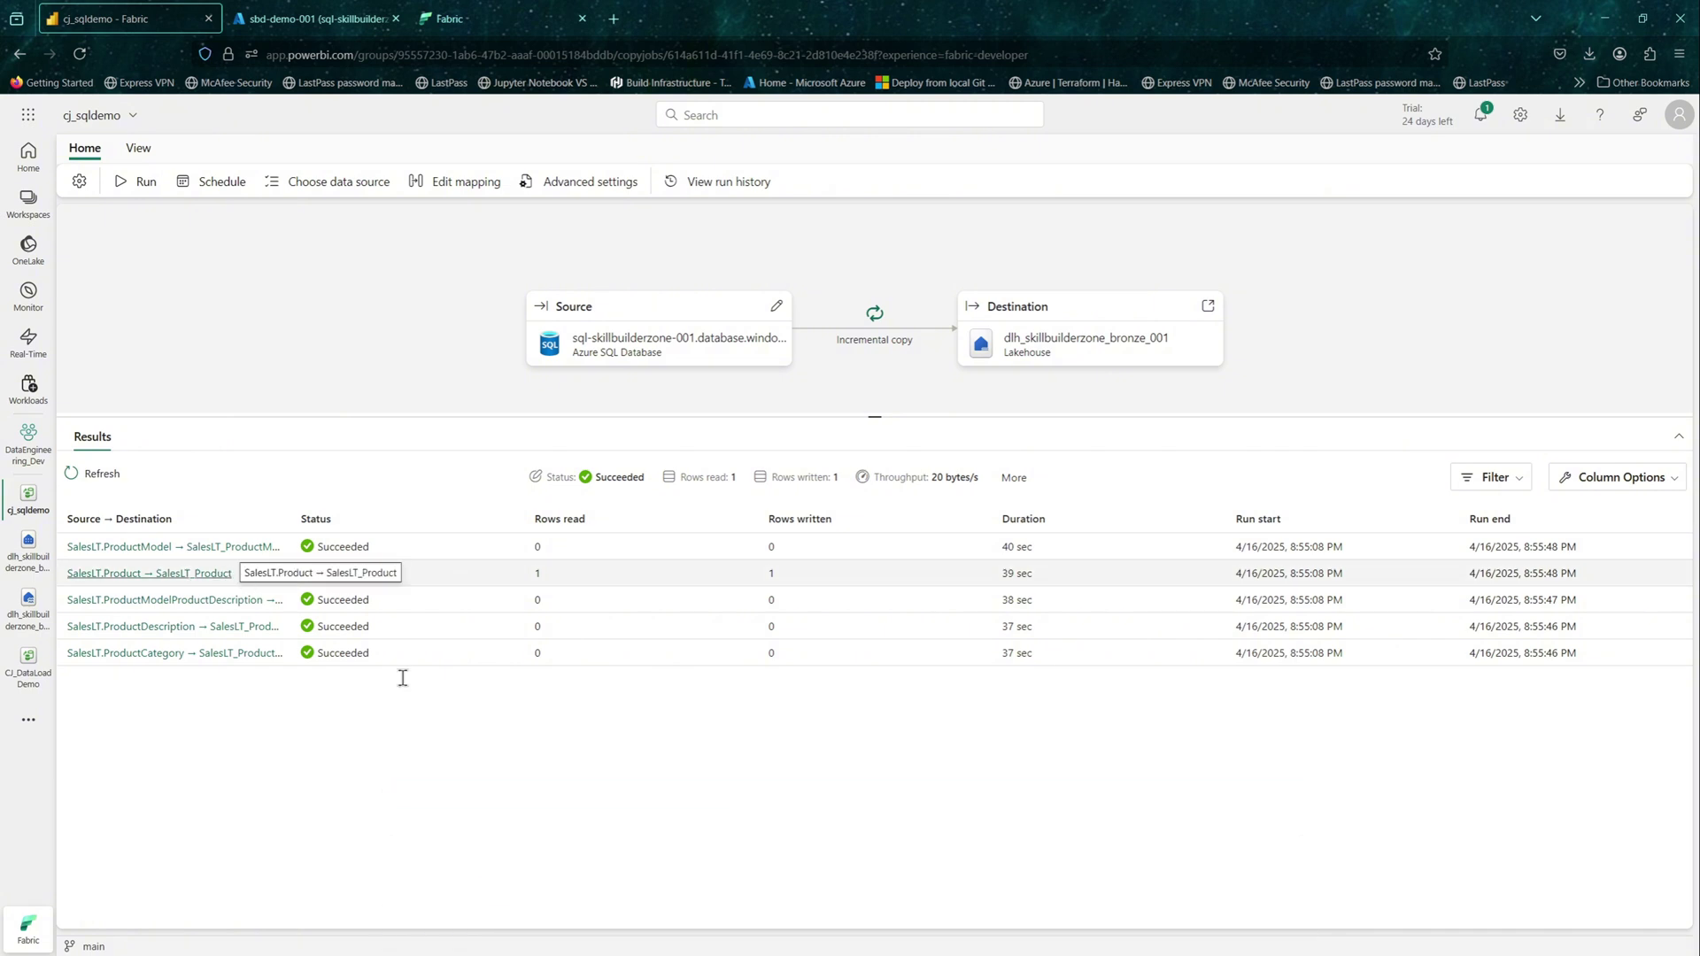
left_click(205, 597)
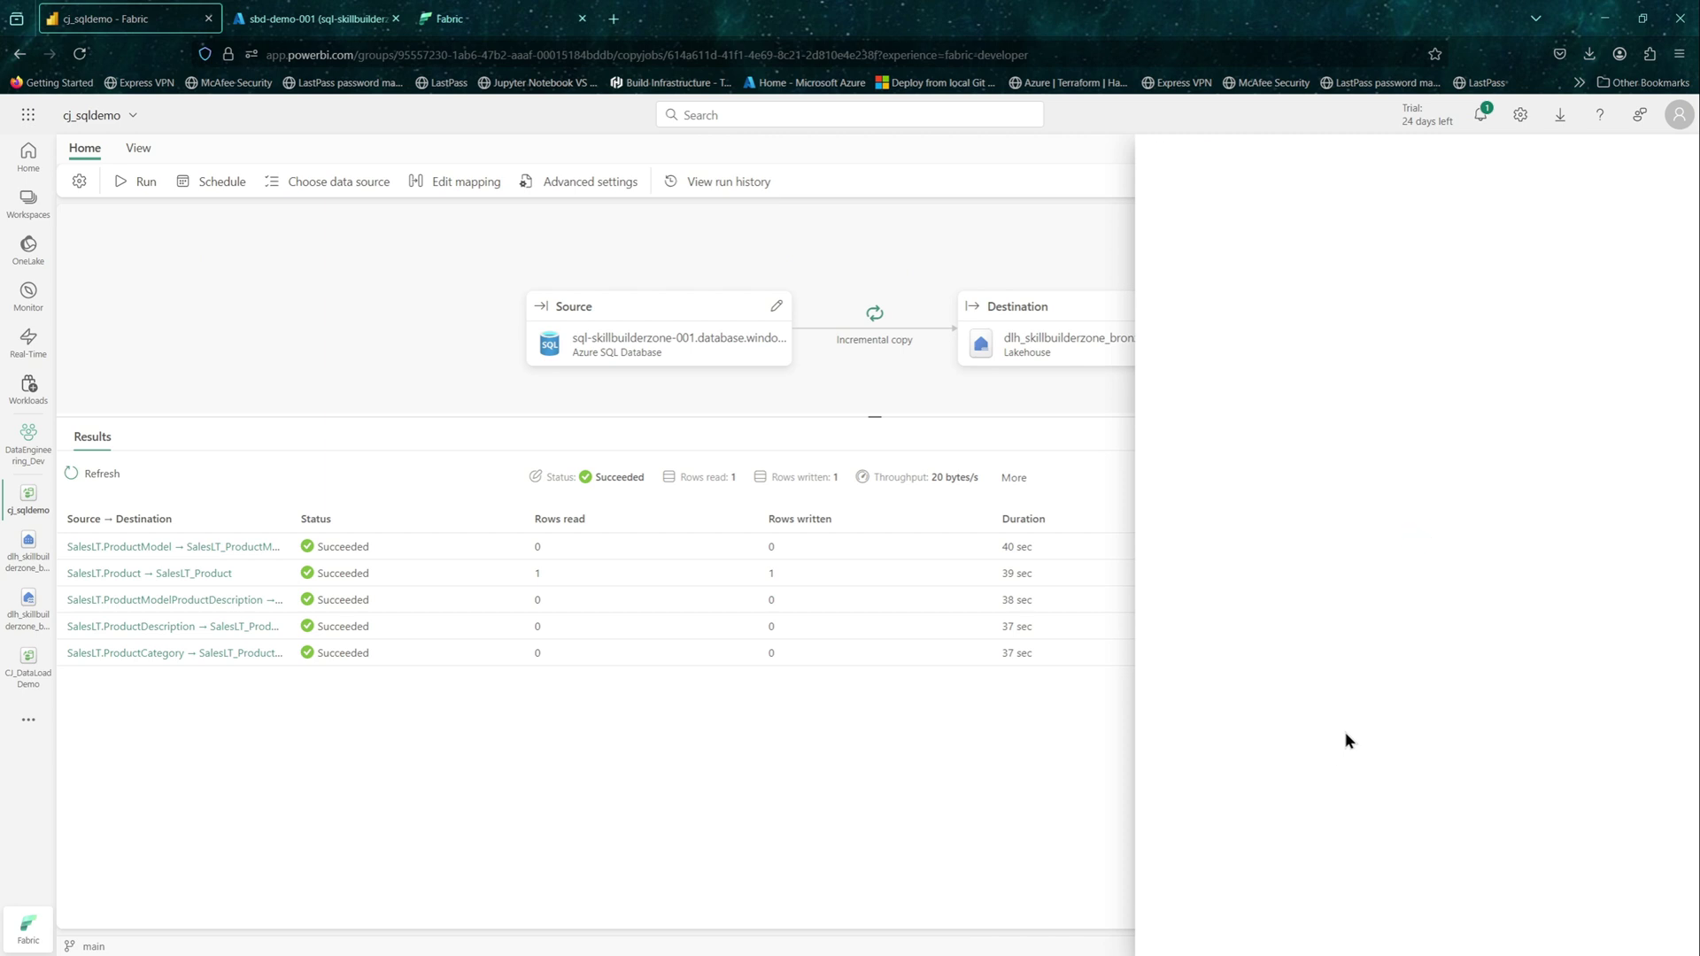
left_click(486, 24)
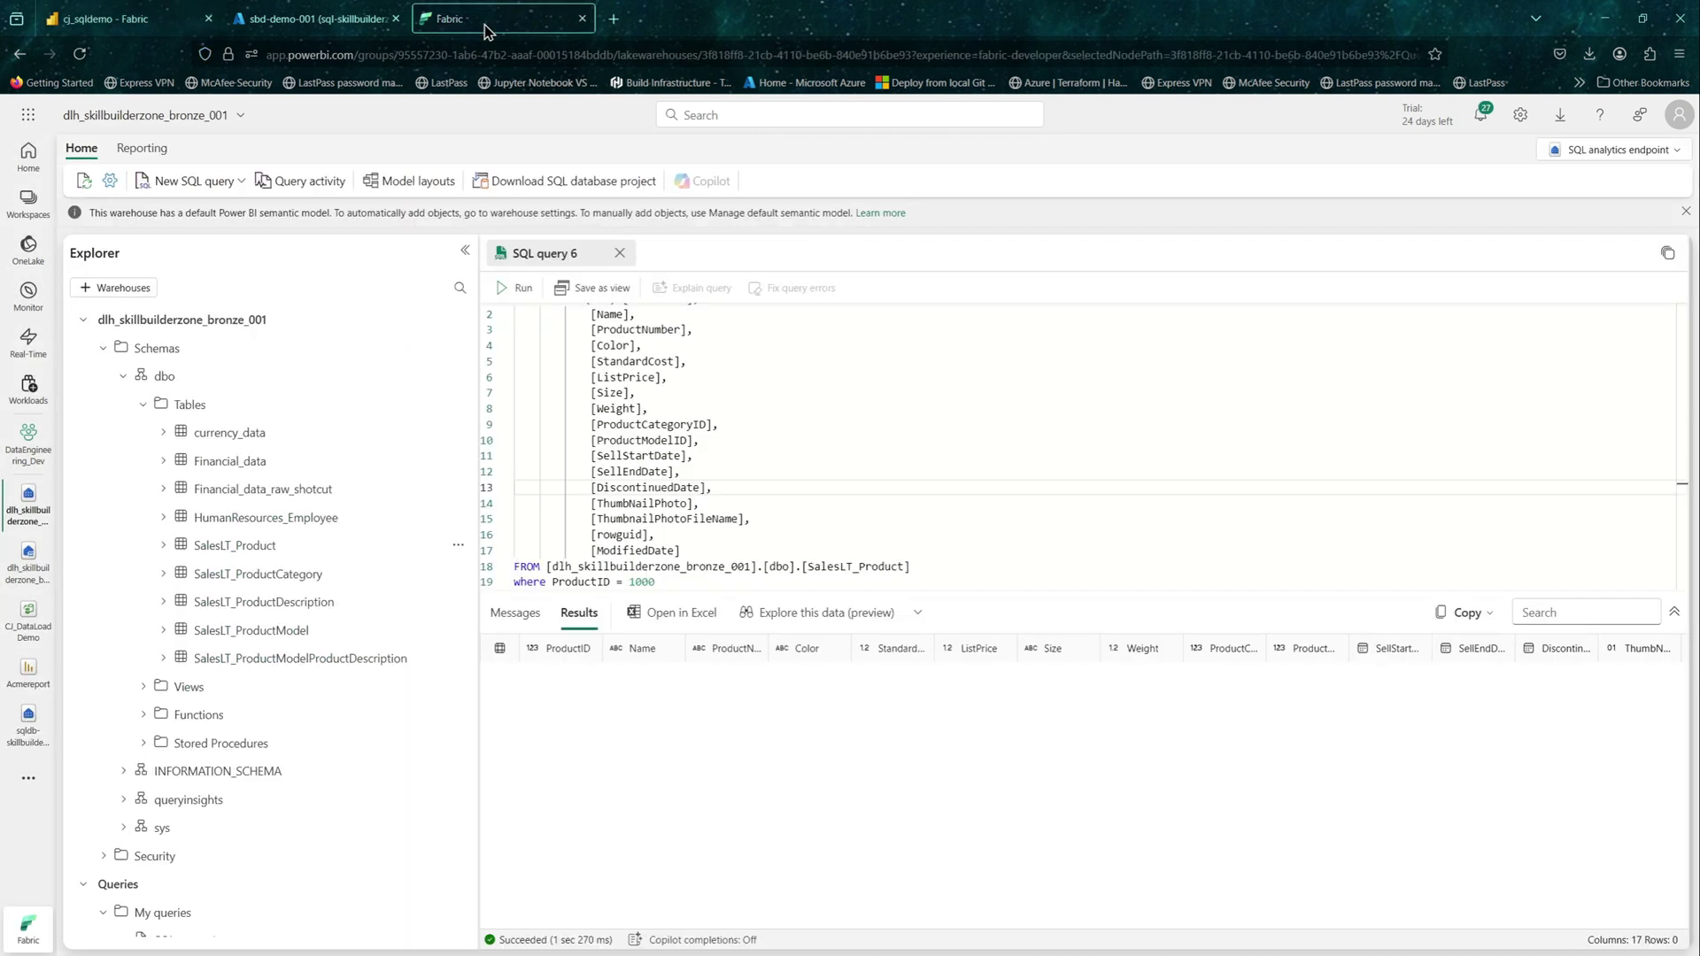
left_click(848, 424)
key("ctrl+Return")
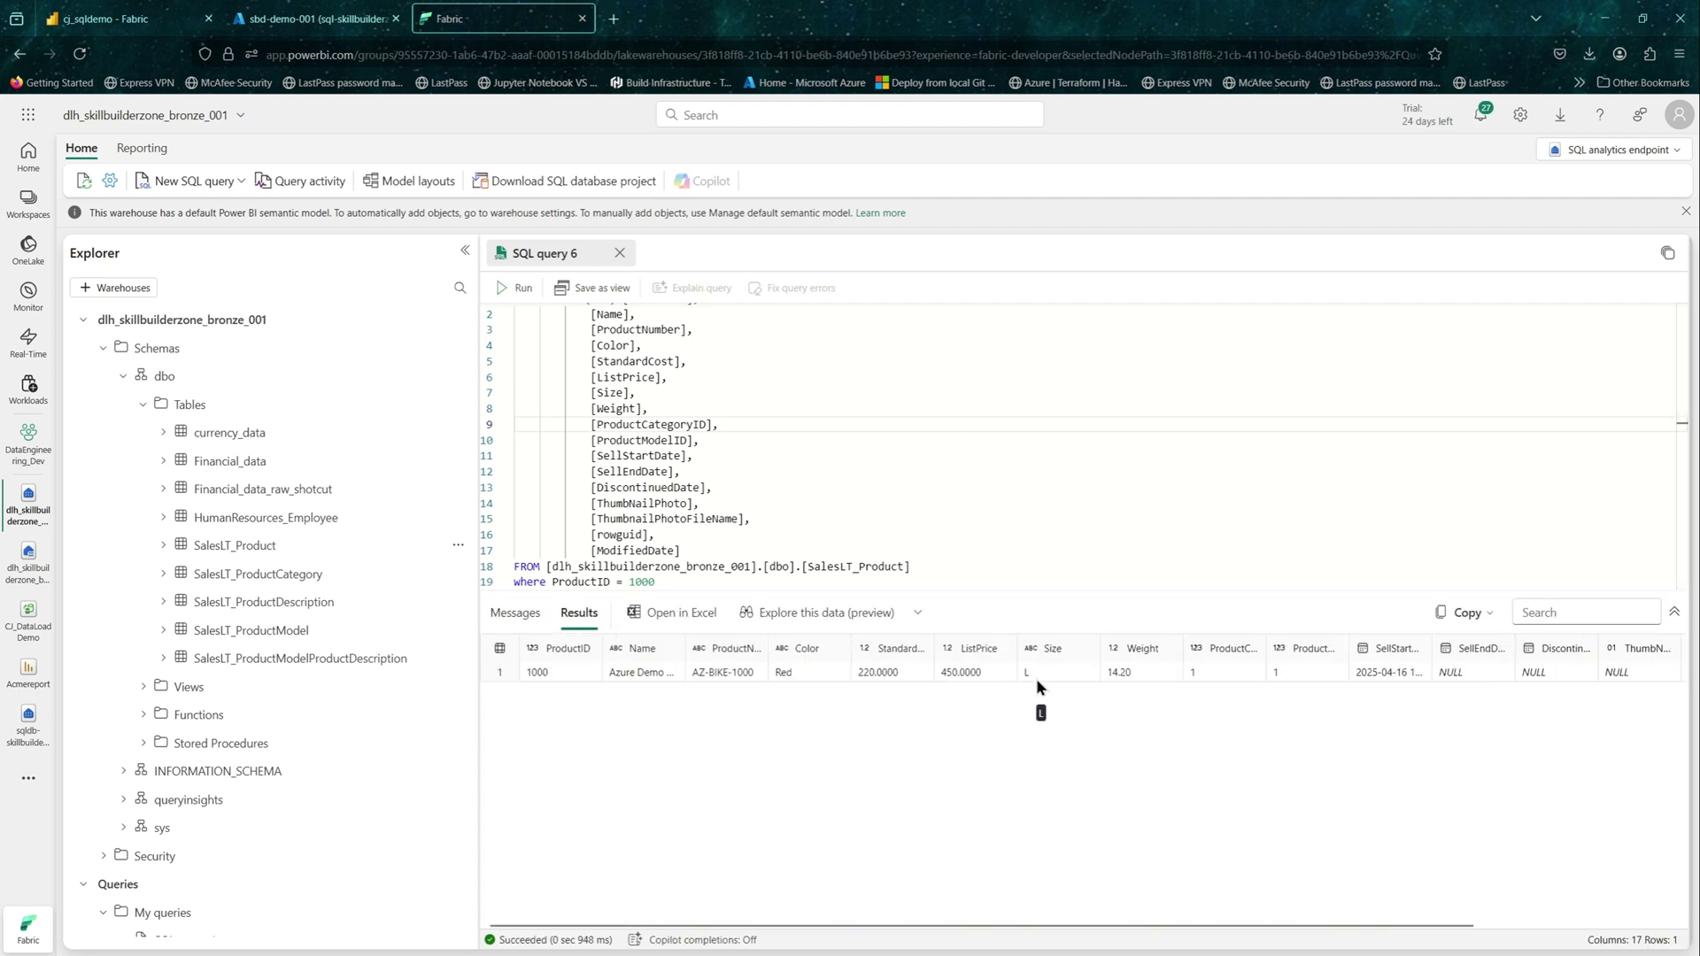
Step: In the Azure query editor, insert above the INSERT statement an UPDATE of SalesLT.Product setting Name to 'Azure Pro Demo Bike' and ModifiedDate to GETDATE()
left_click(288, 31)
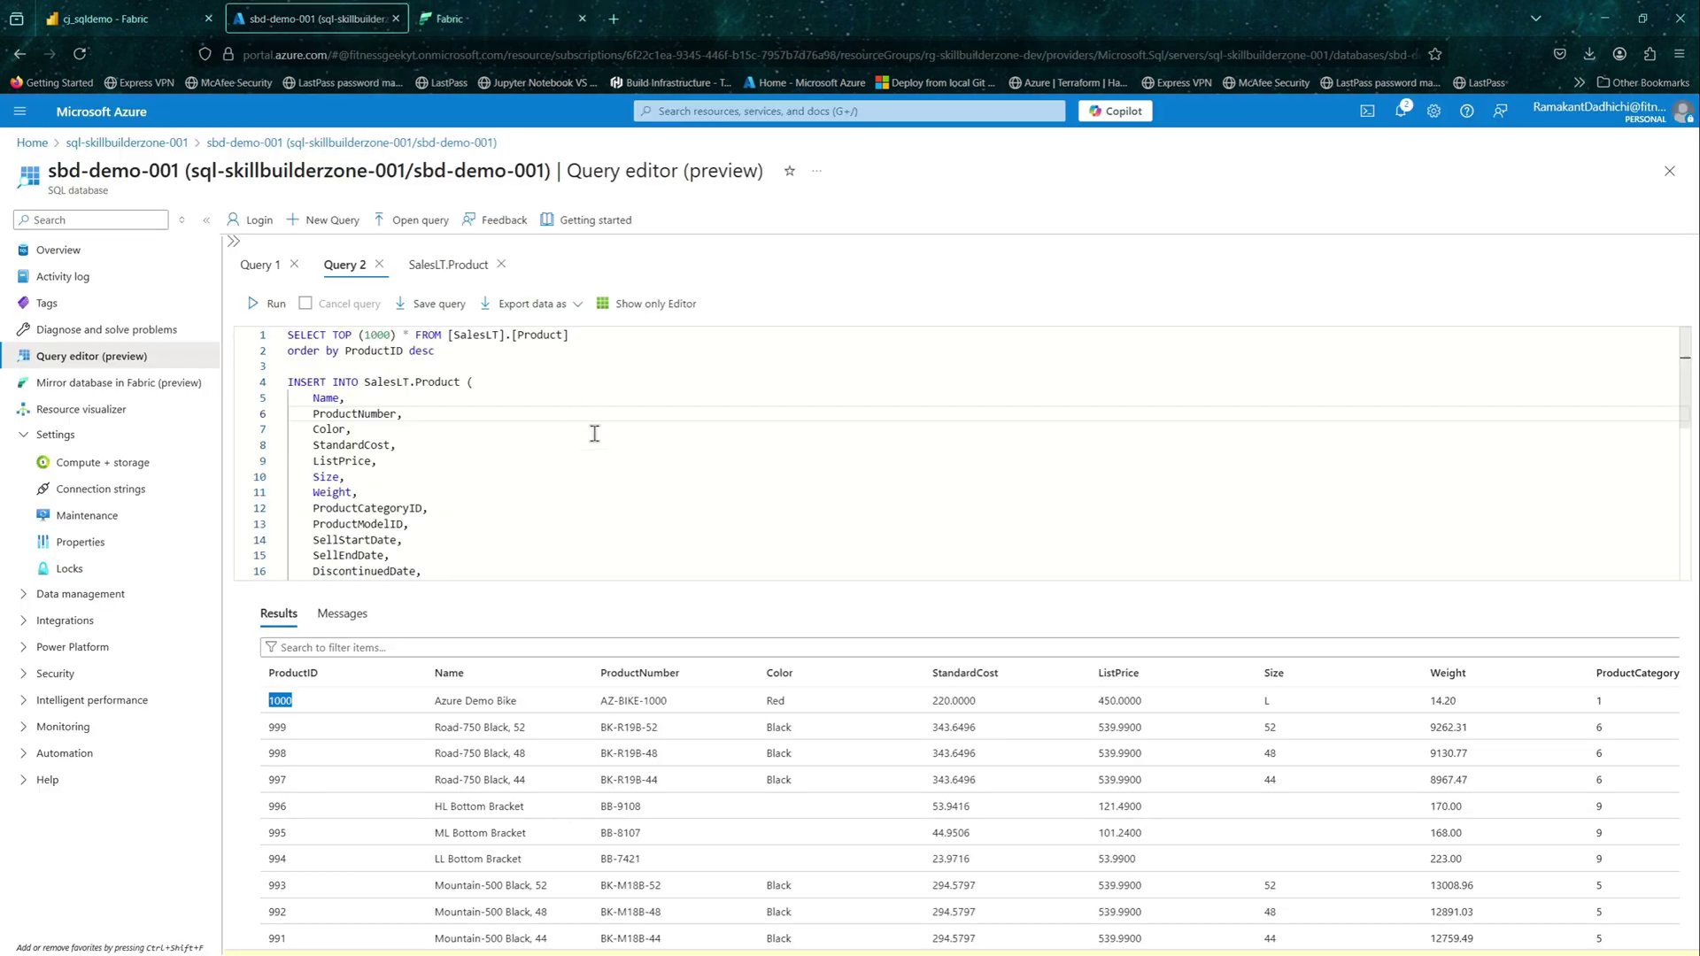
left_click(693, 458)
scroll(693, 458, "down", 5)
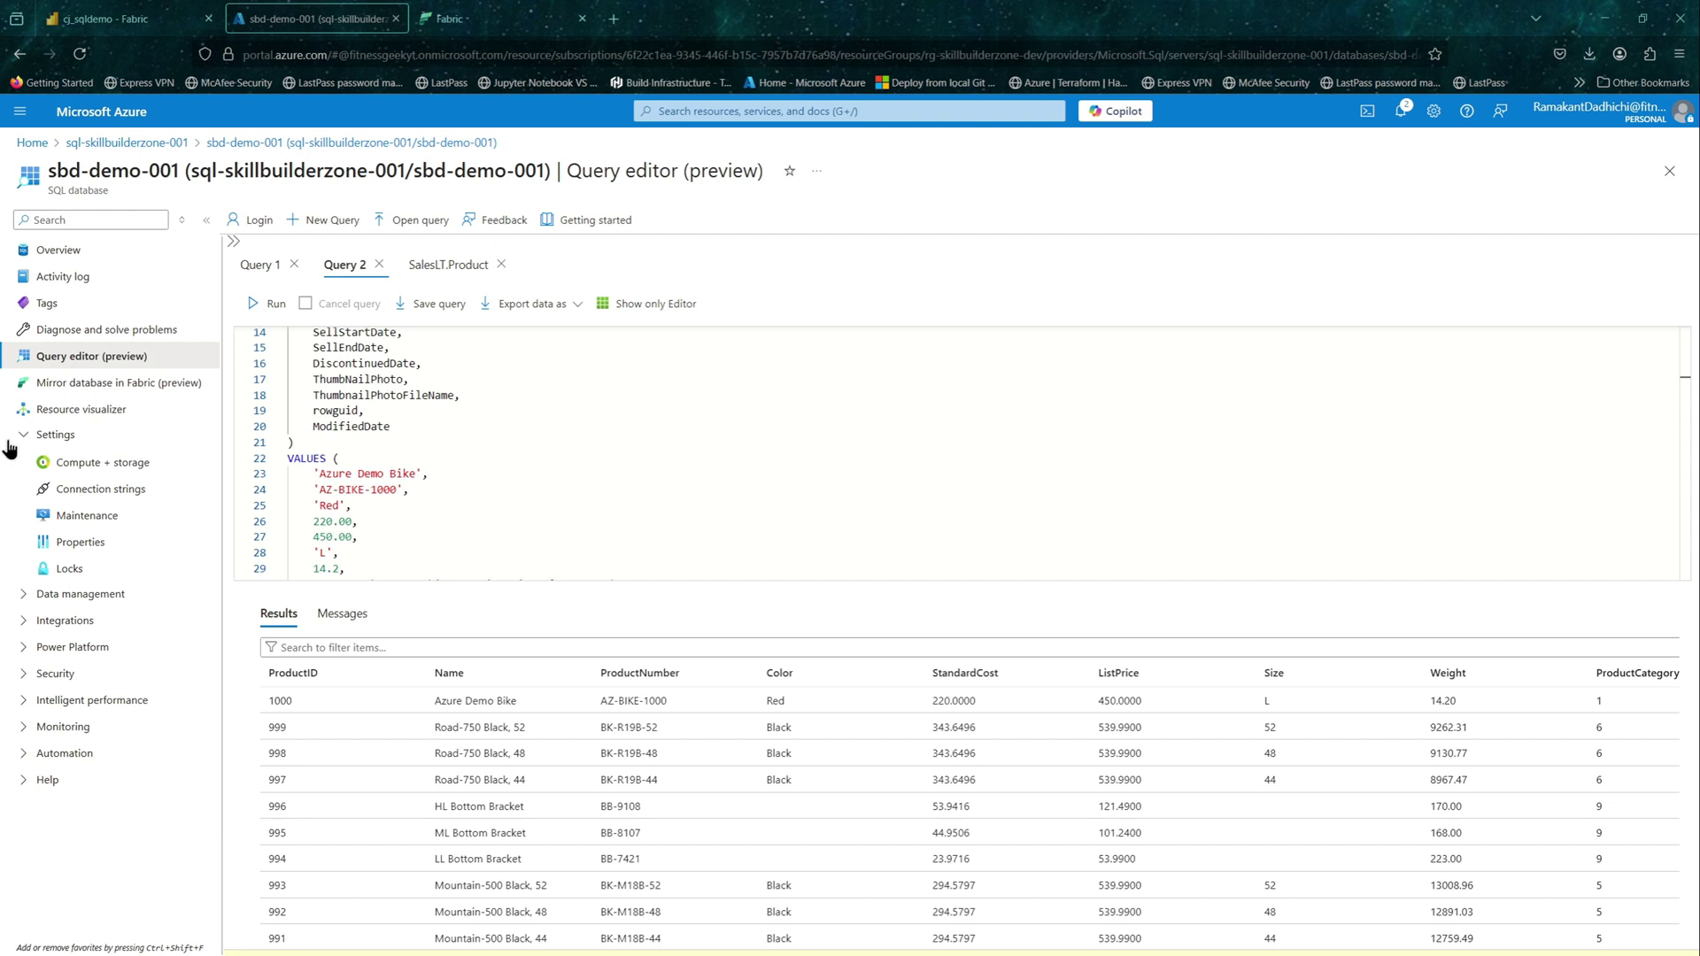
scroll(628, 497, "up", 5)
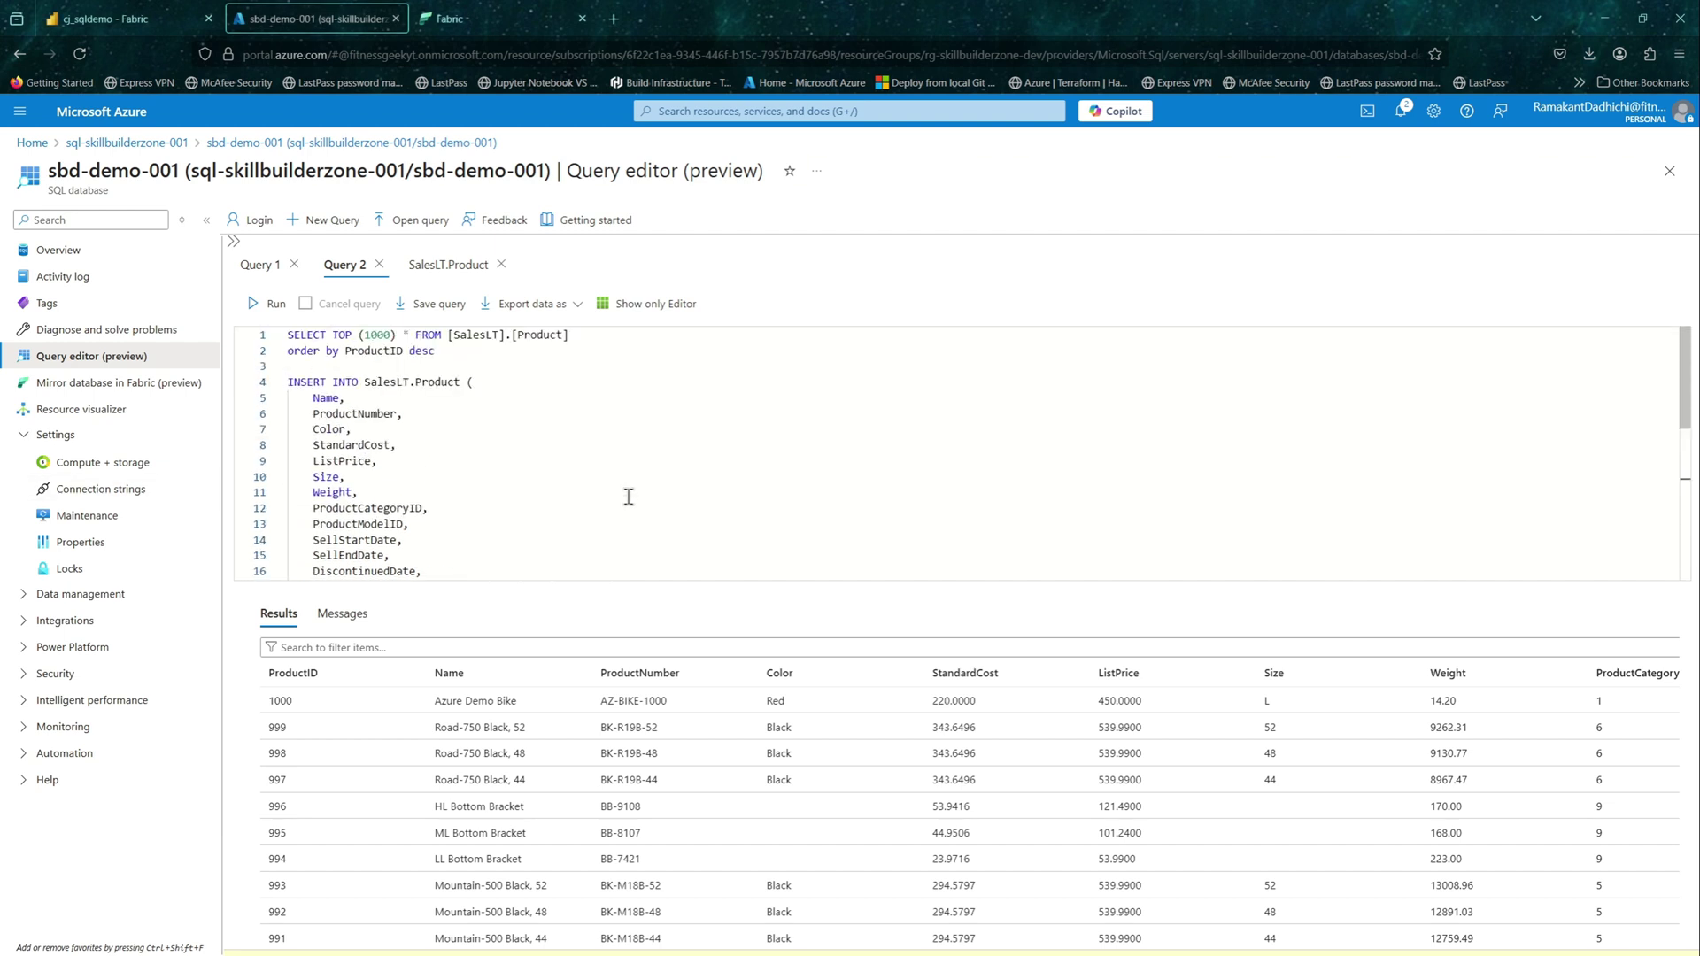
left_click(455, 366)
key("Return")
type("UPDATE SalesLT.Product SET Name = 'Azure Pro Demo Bike',     ModifiedDate = GETDATE() WHERE ProductID = <YourProductID>;")
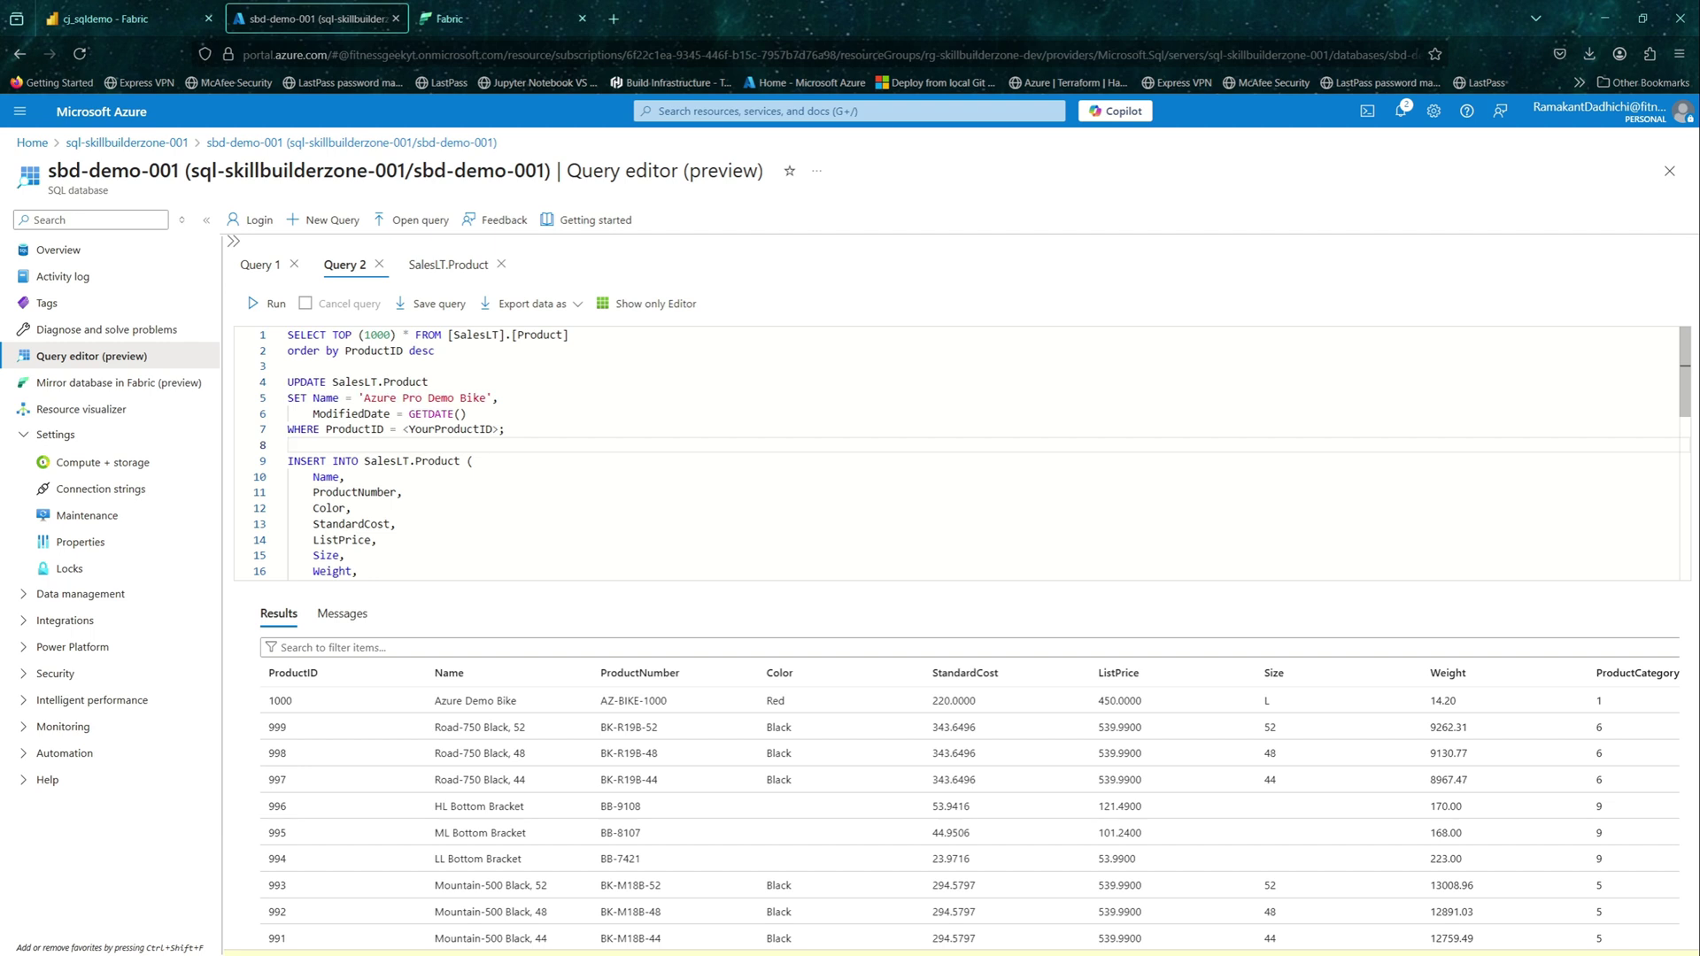
key("Return")
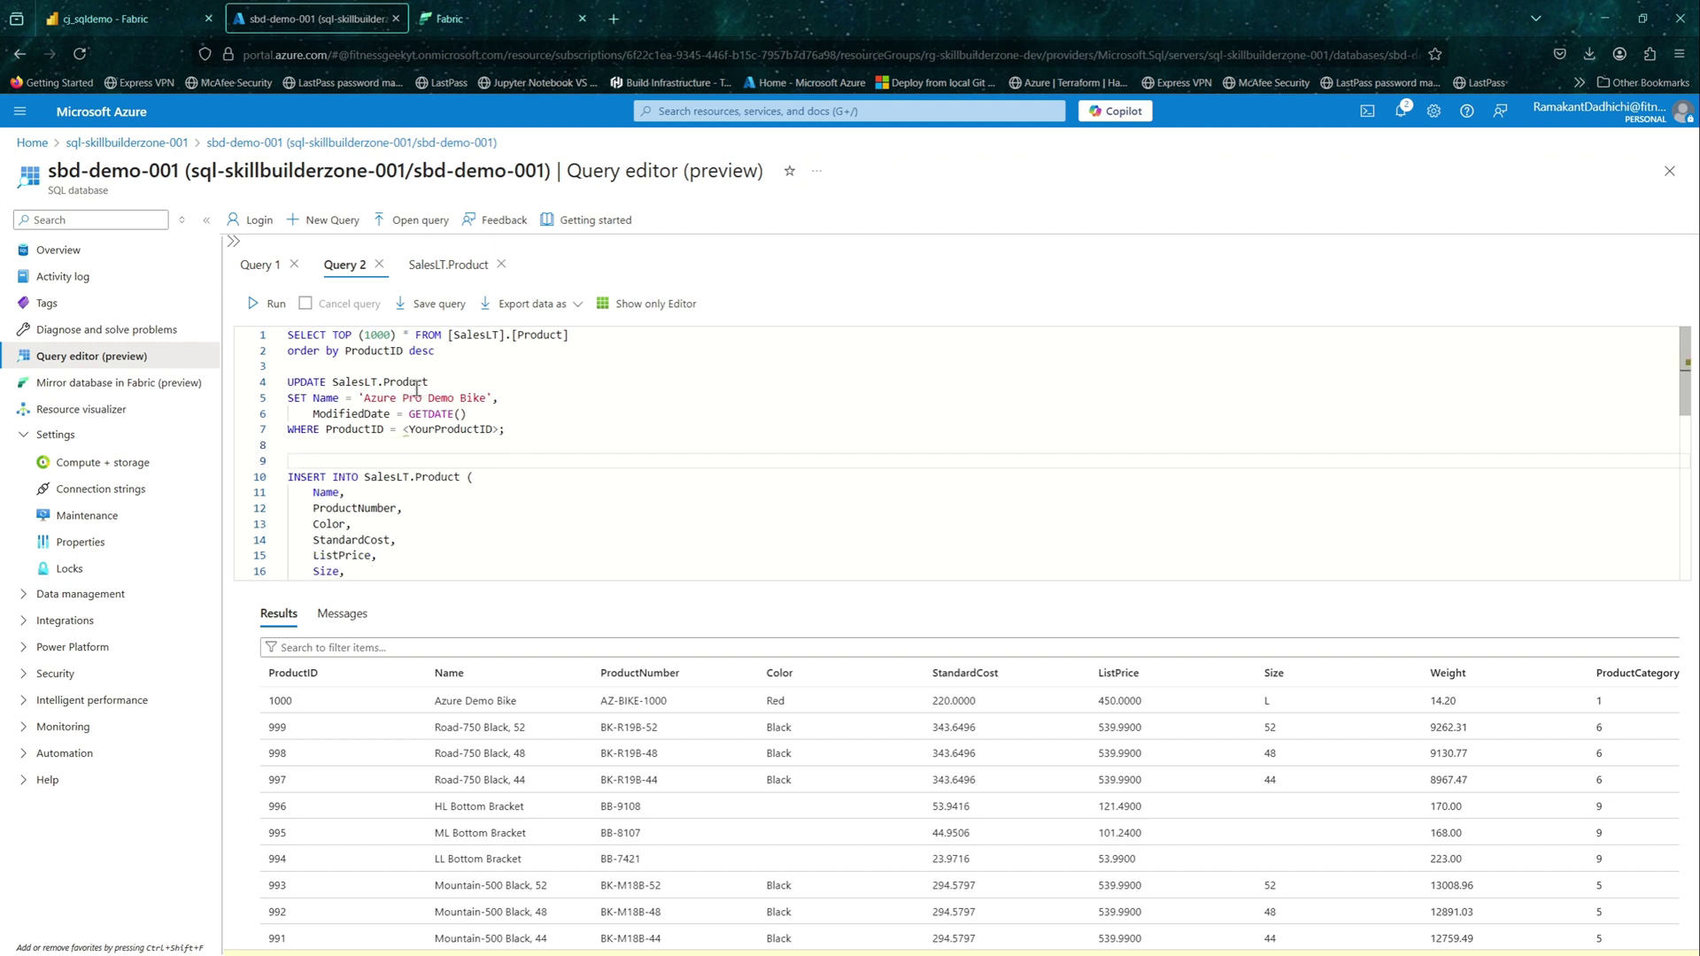
Step: Change the UPDATE's Name value to 'Azure Pro Demo Bike _ V02', set its ProductID condition to 1000, and run only that statement
left_click(487, 397)
type("_ V")
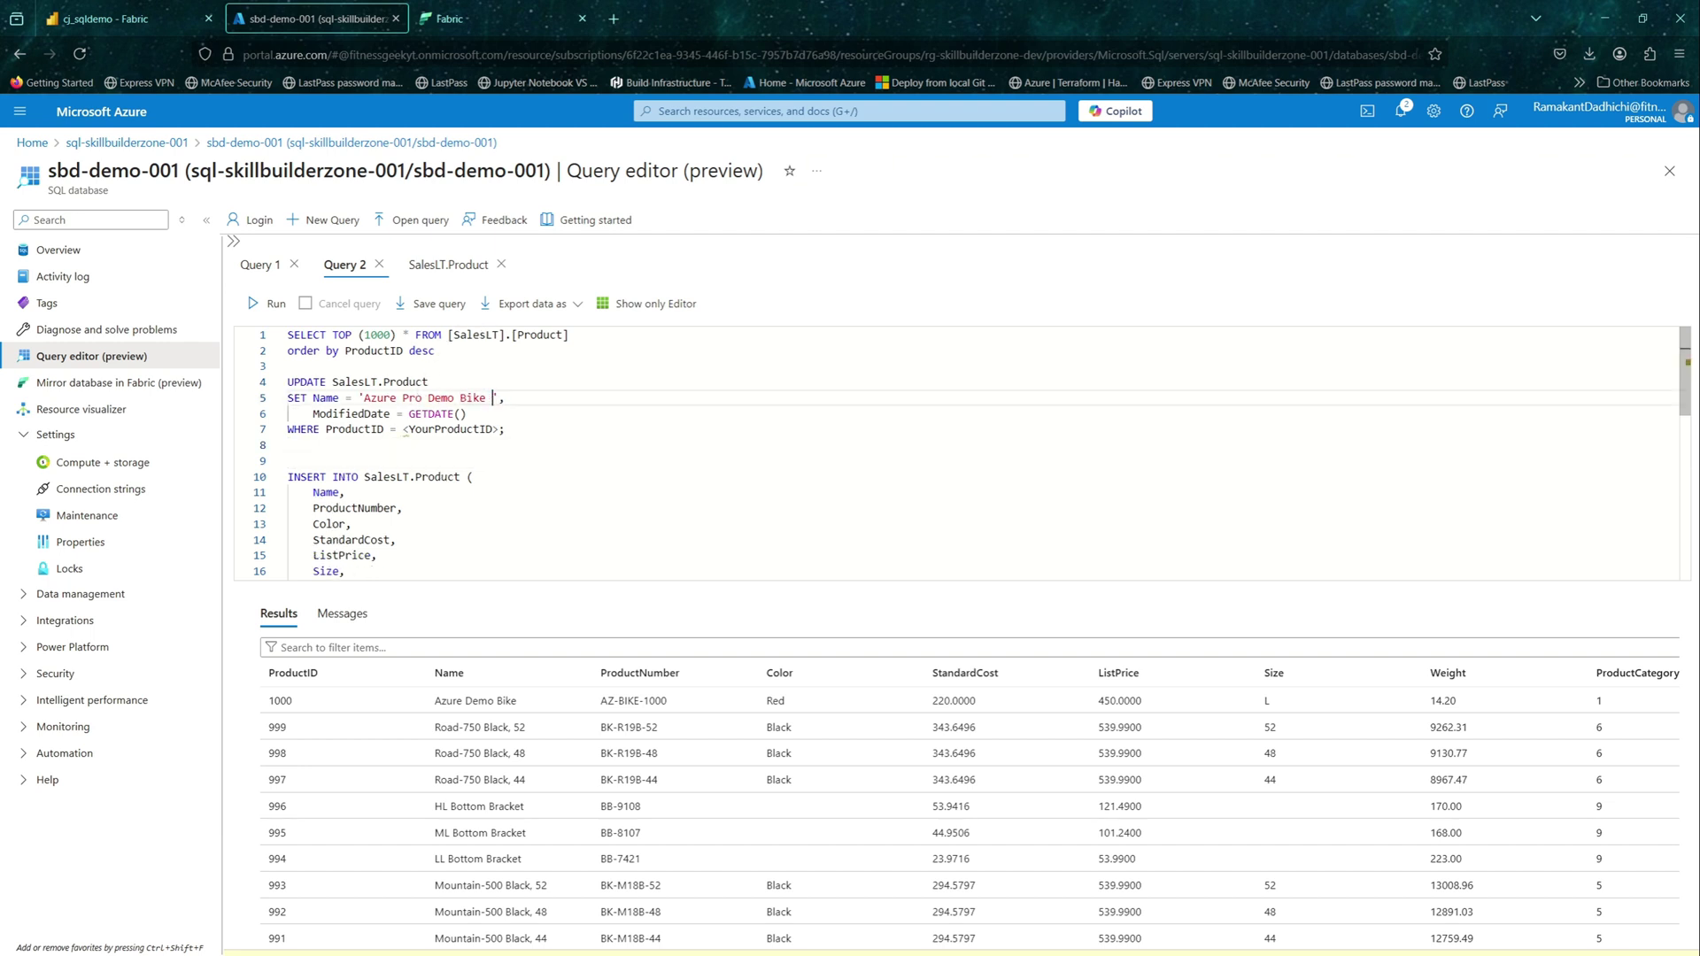
type("02")
left_click(581, 476)
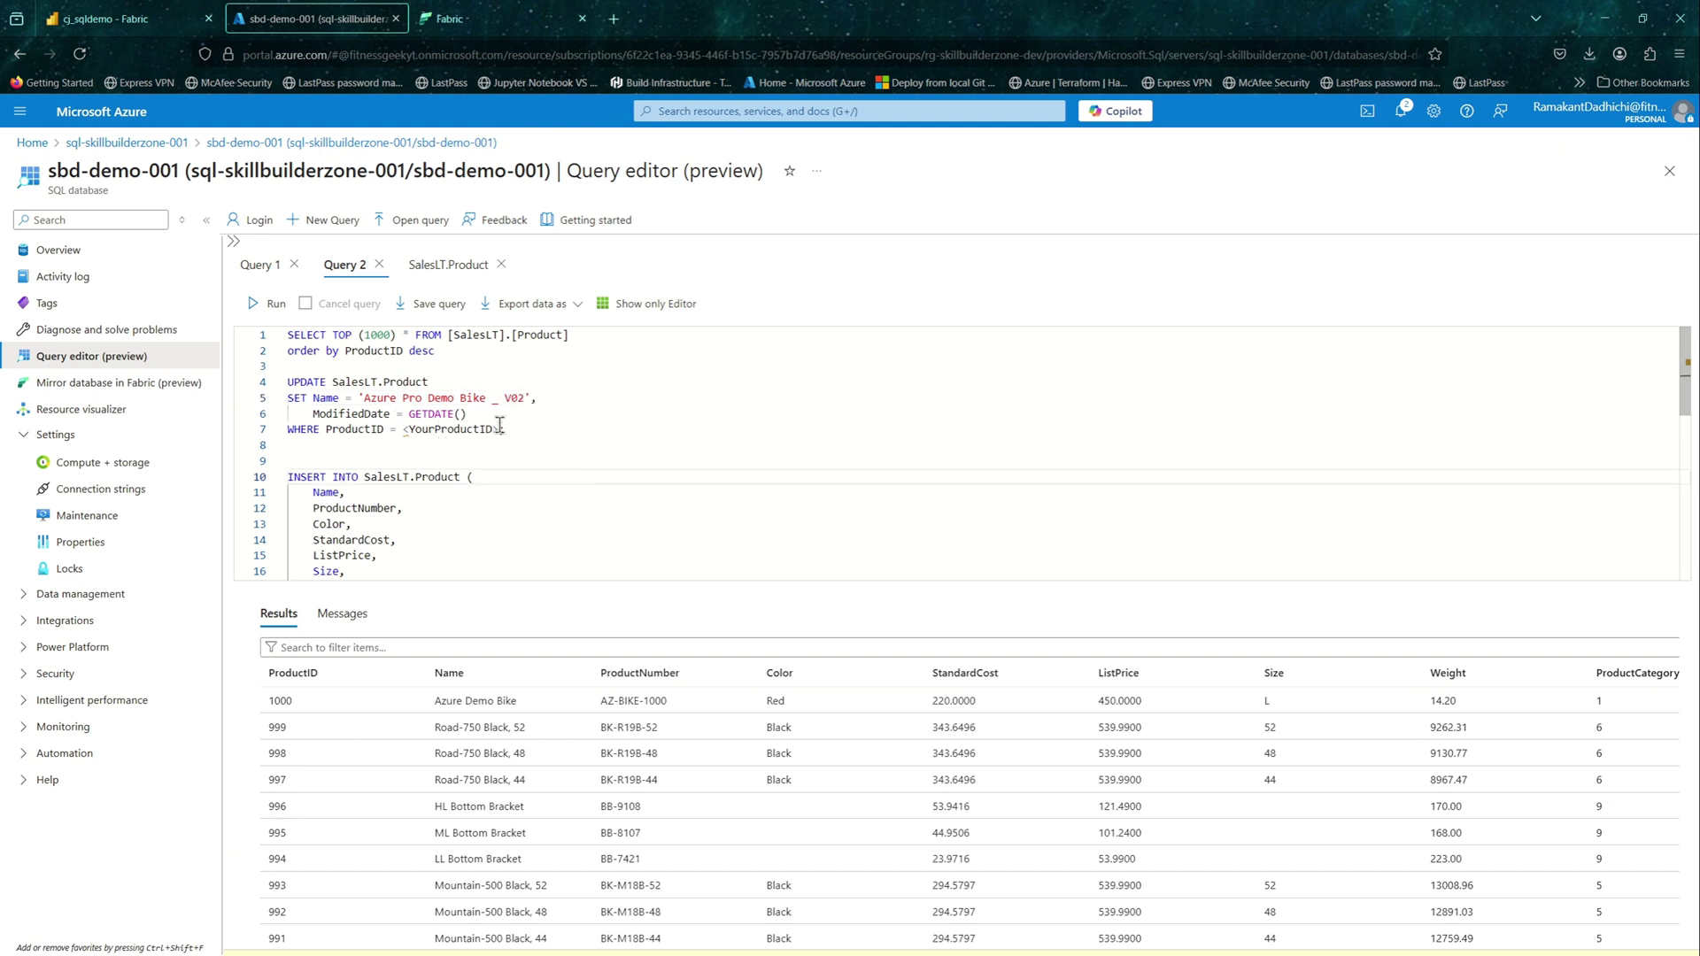
left_click_drag(500, 429, 403, 429)
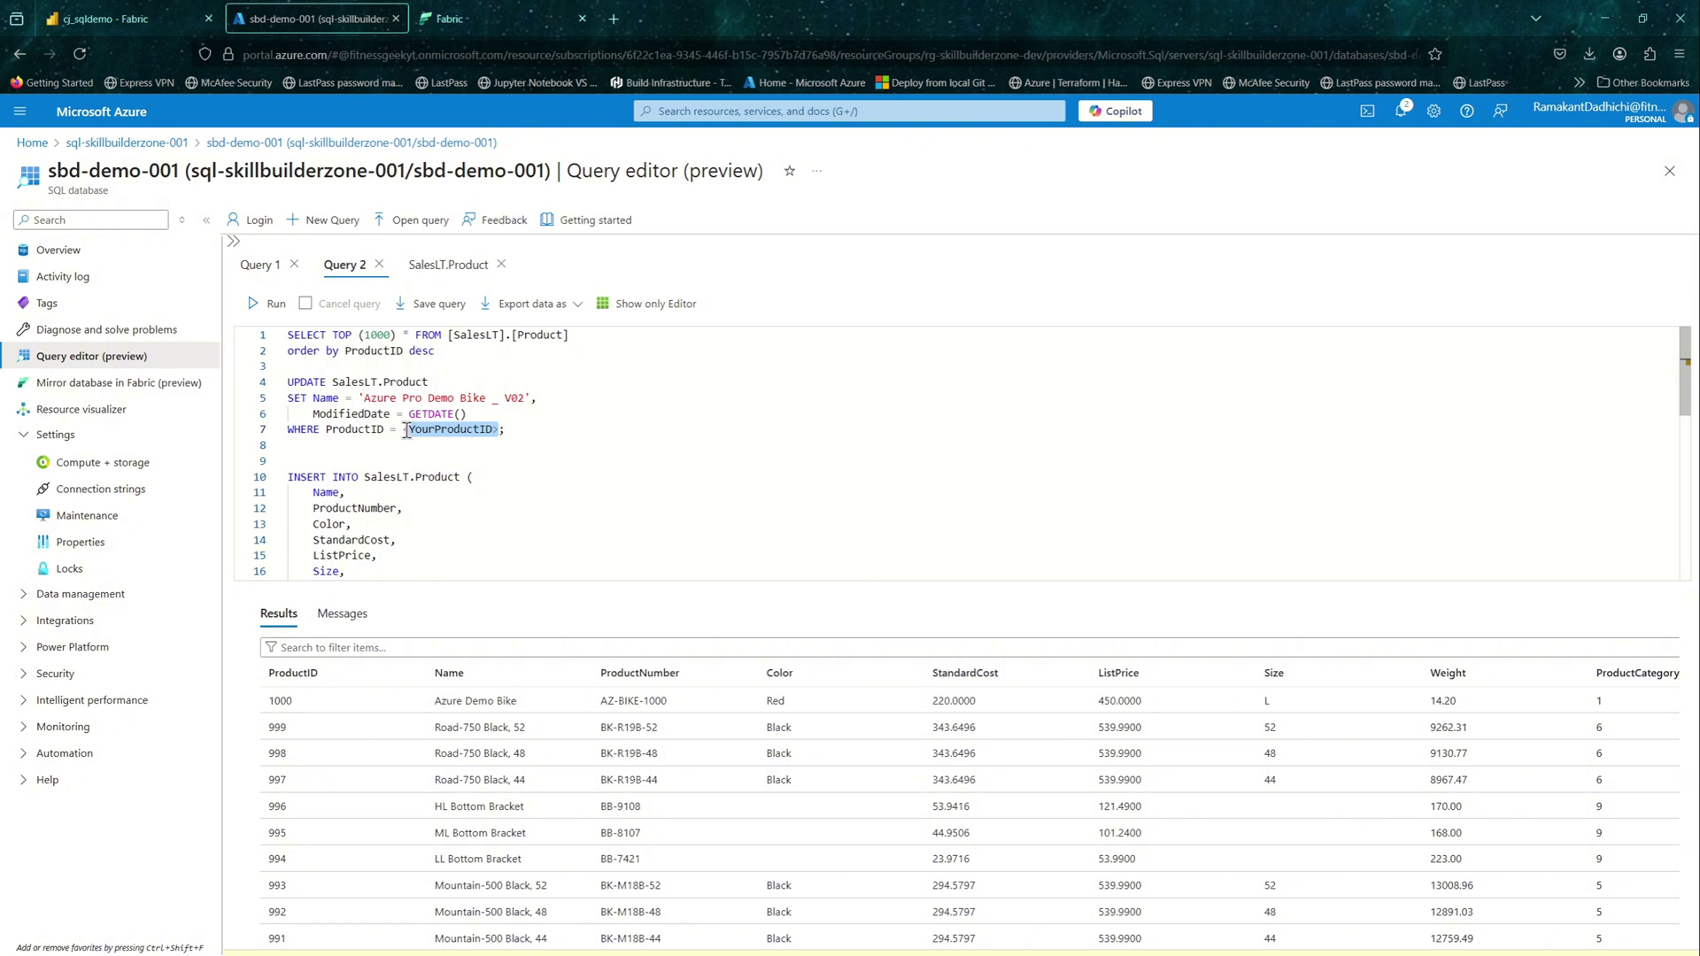
type("1000")
left_click_drag(286, 382, 434, 430)
key("ctrl+Return")
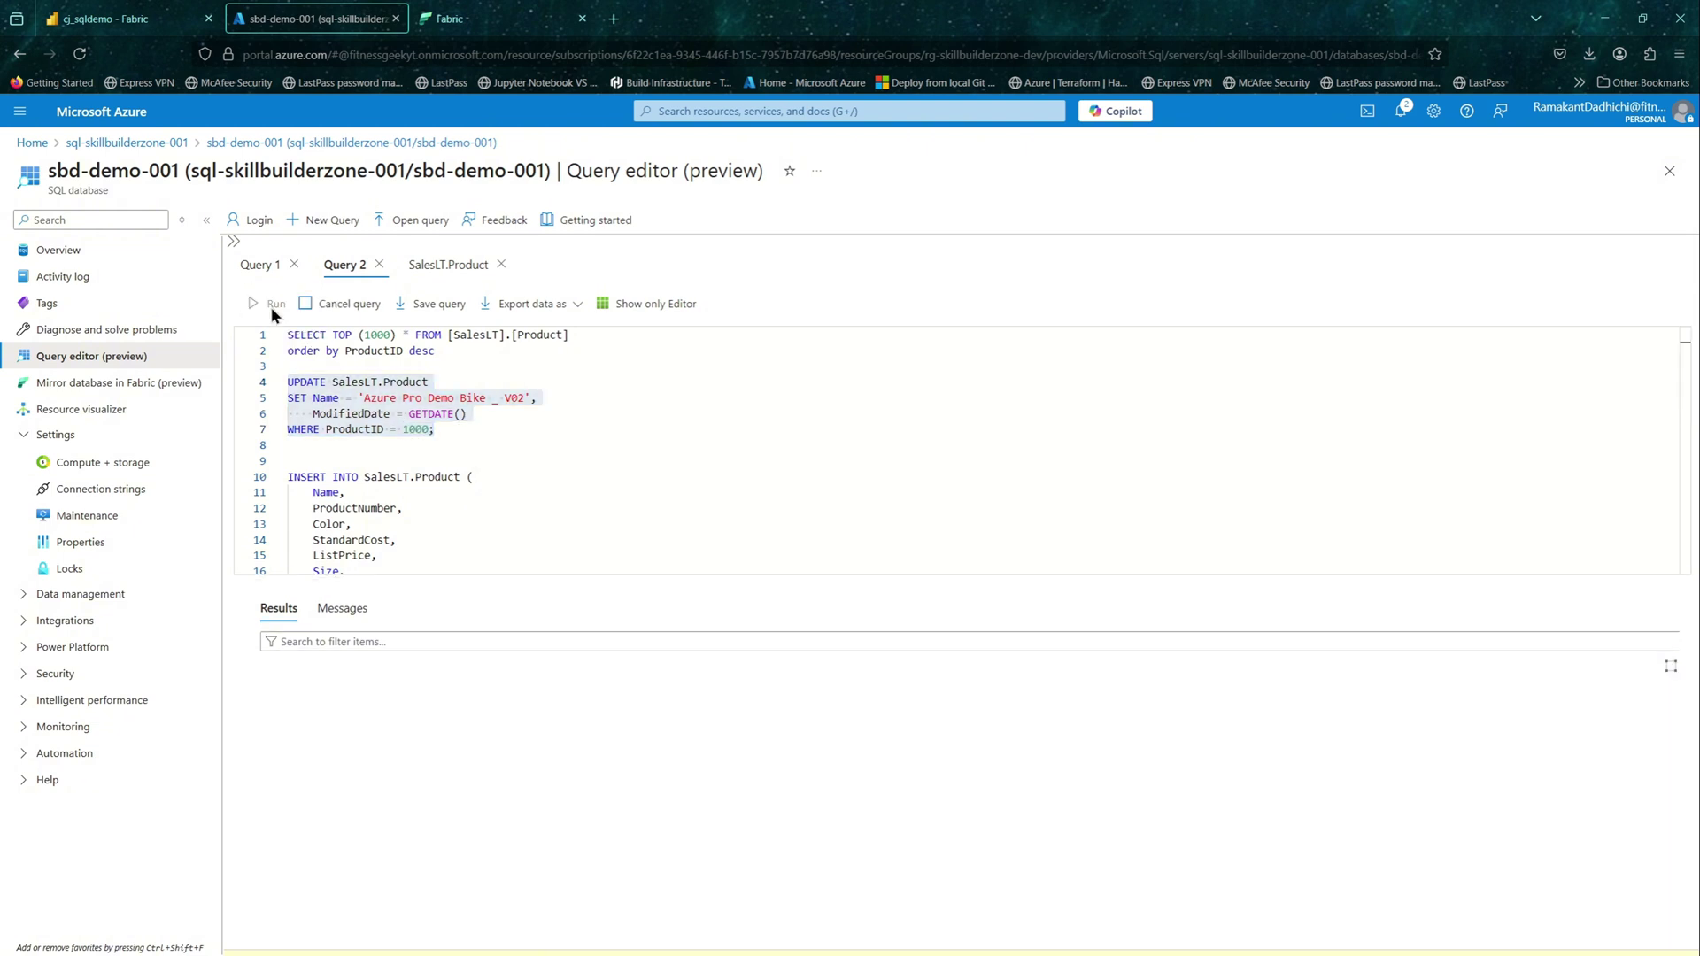
Step: Run only the SELECT statement on SalesLT.Product and check the name of product 1000
left_click_drag(435, 351, 287, 337)
key("ctrl+Return")
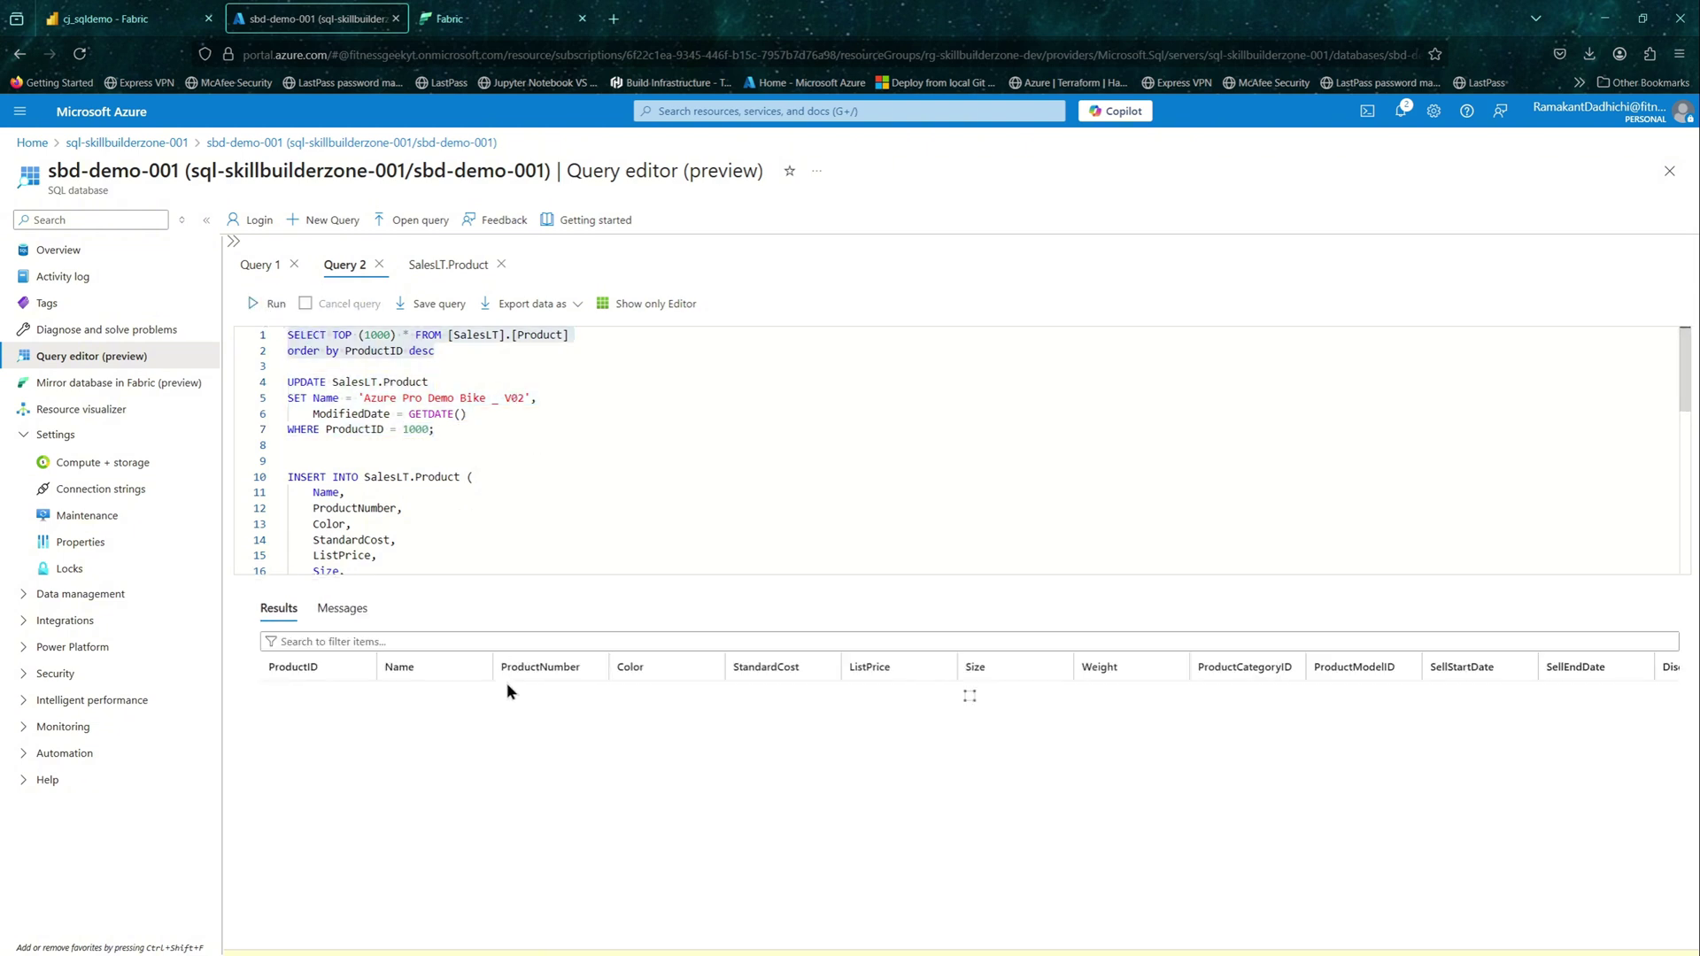
double_click(422, 698)
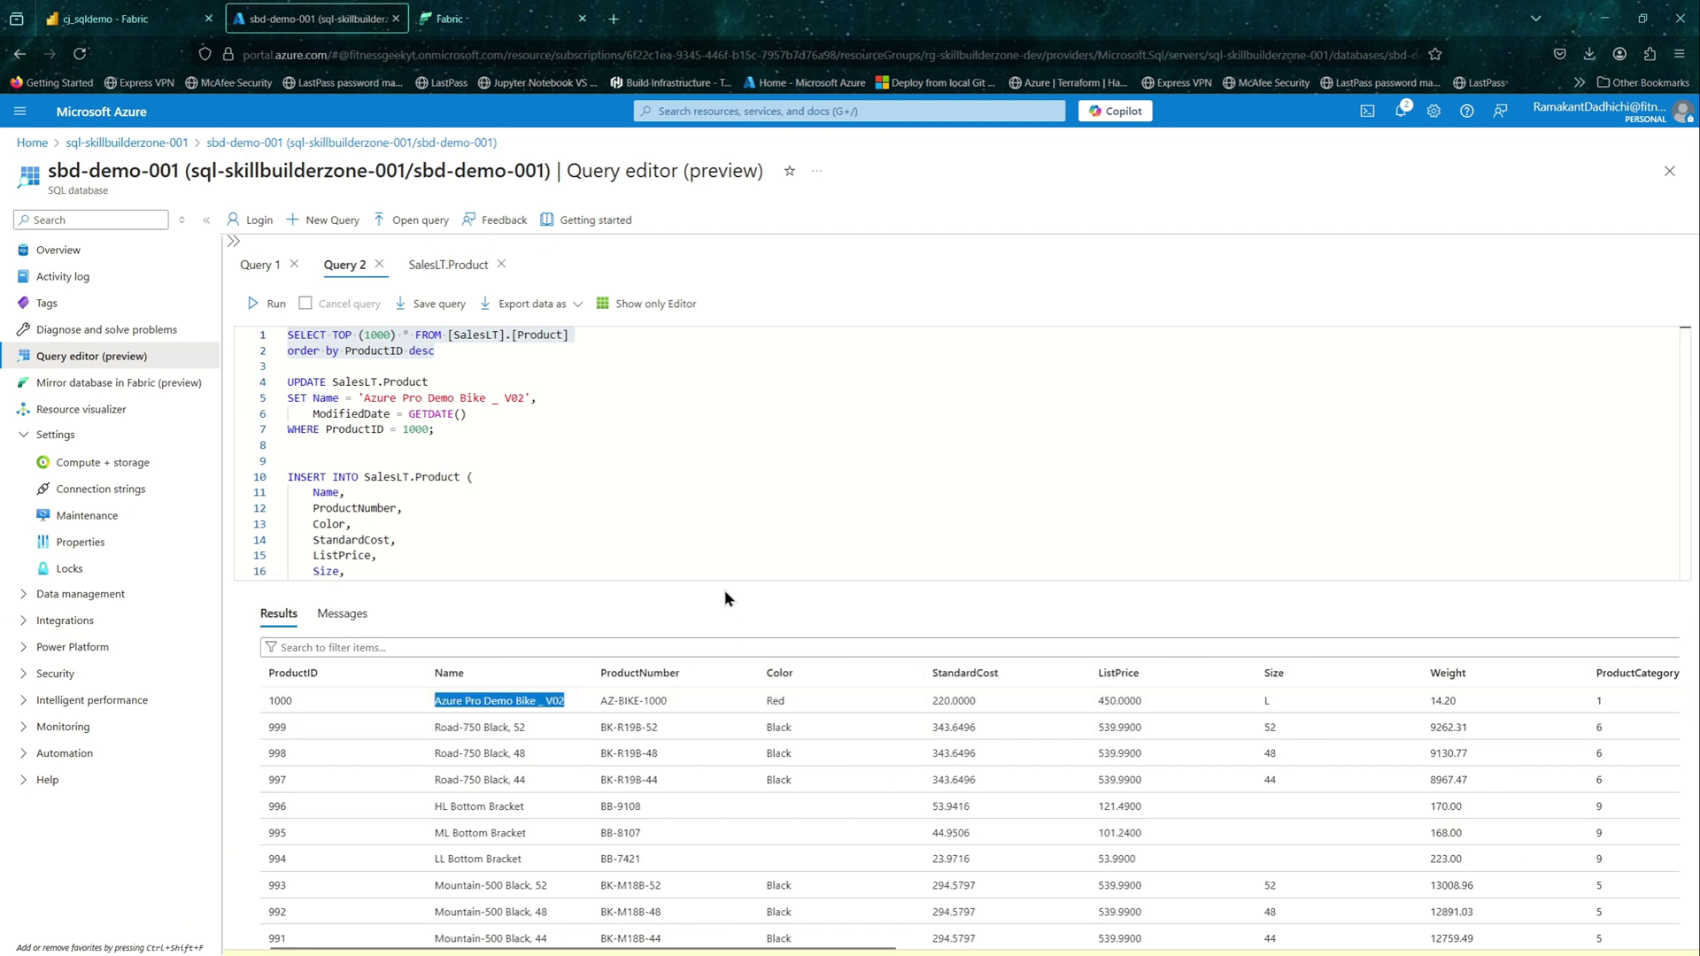
Step: In the lakehouse query, remove the columns from StandardCost through ThumbnailPhotoFileName and run the shortened query
key("ctrl+Page_Up")
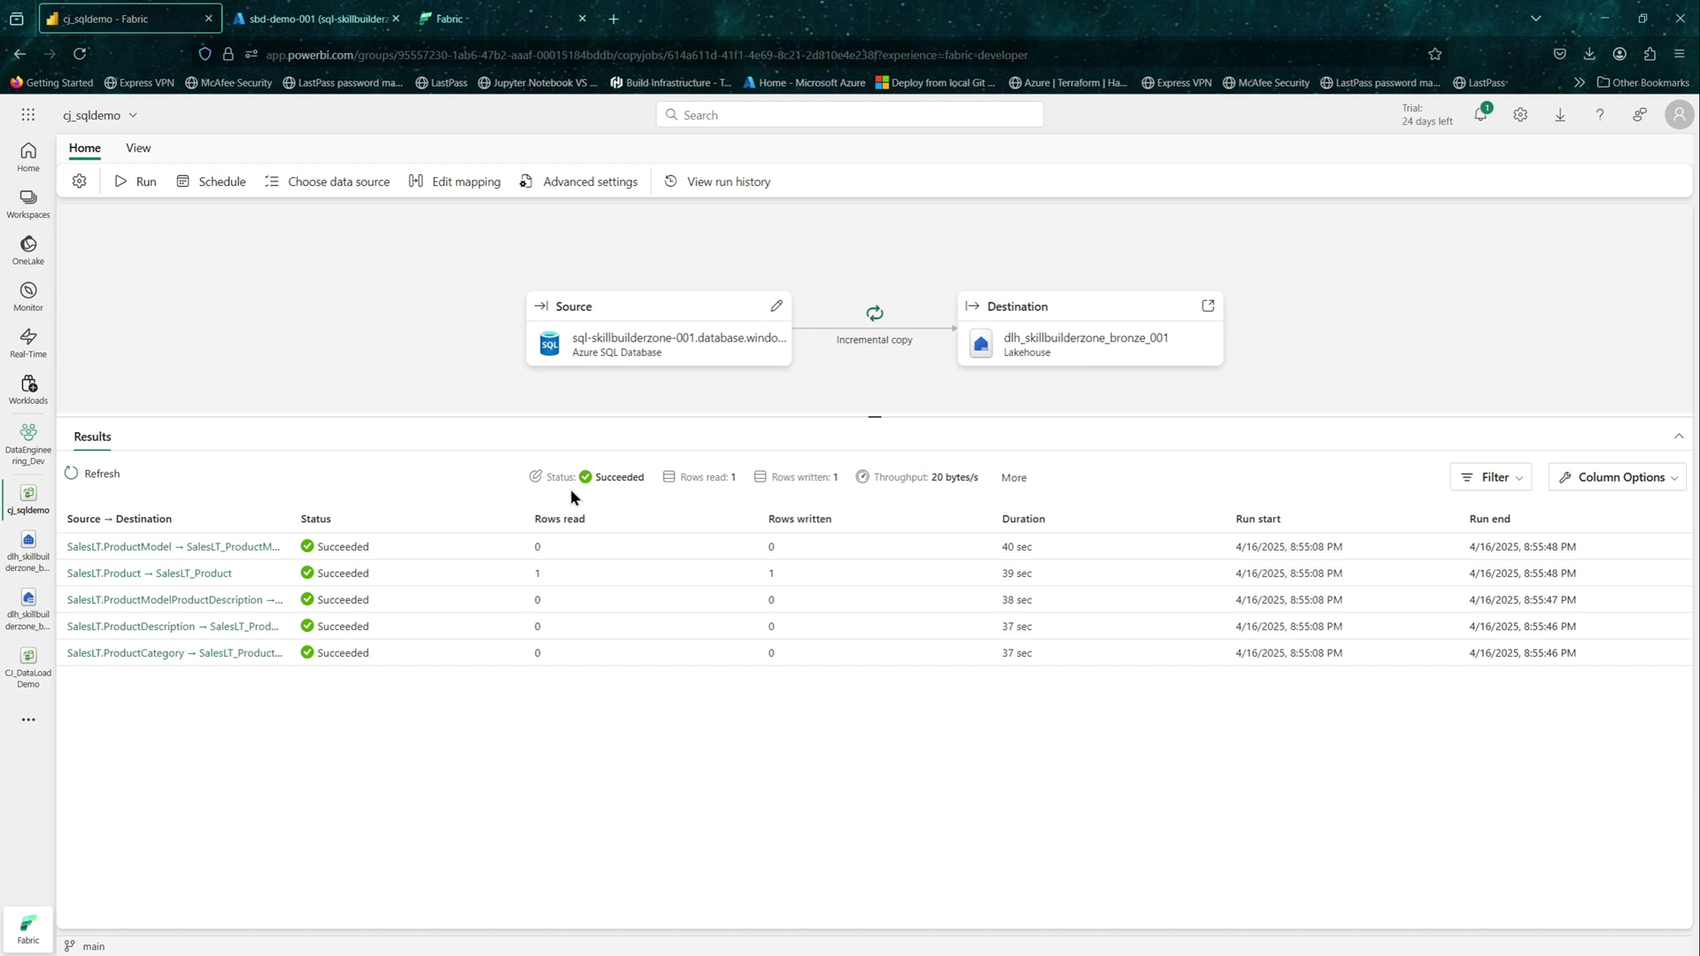
left_click(453, 21)
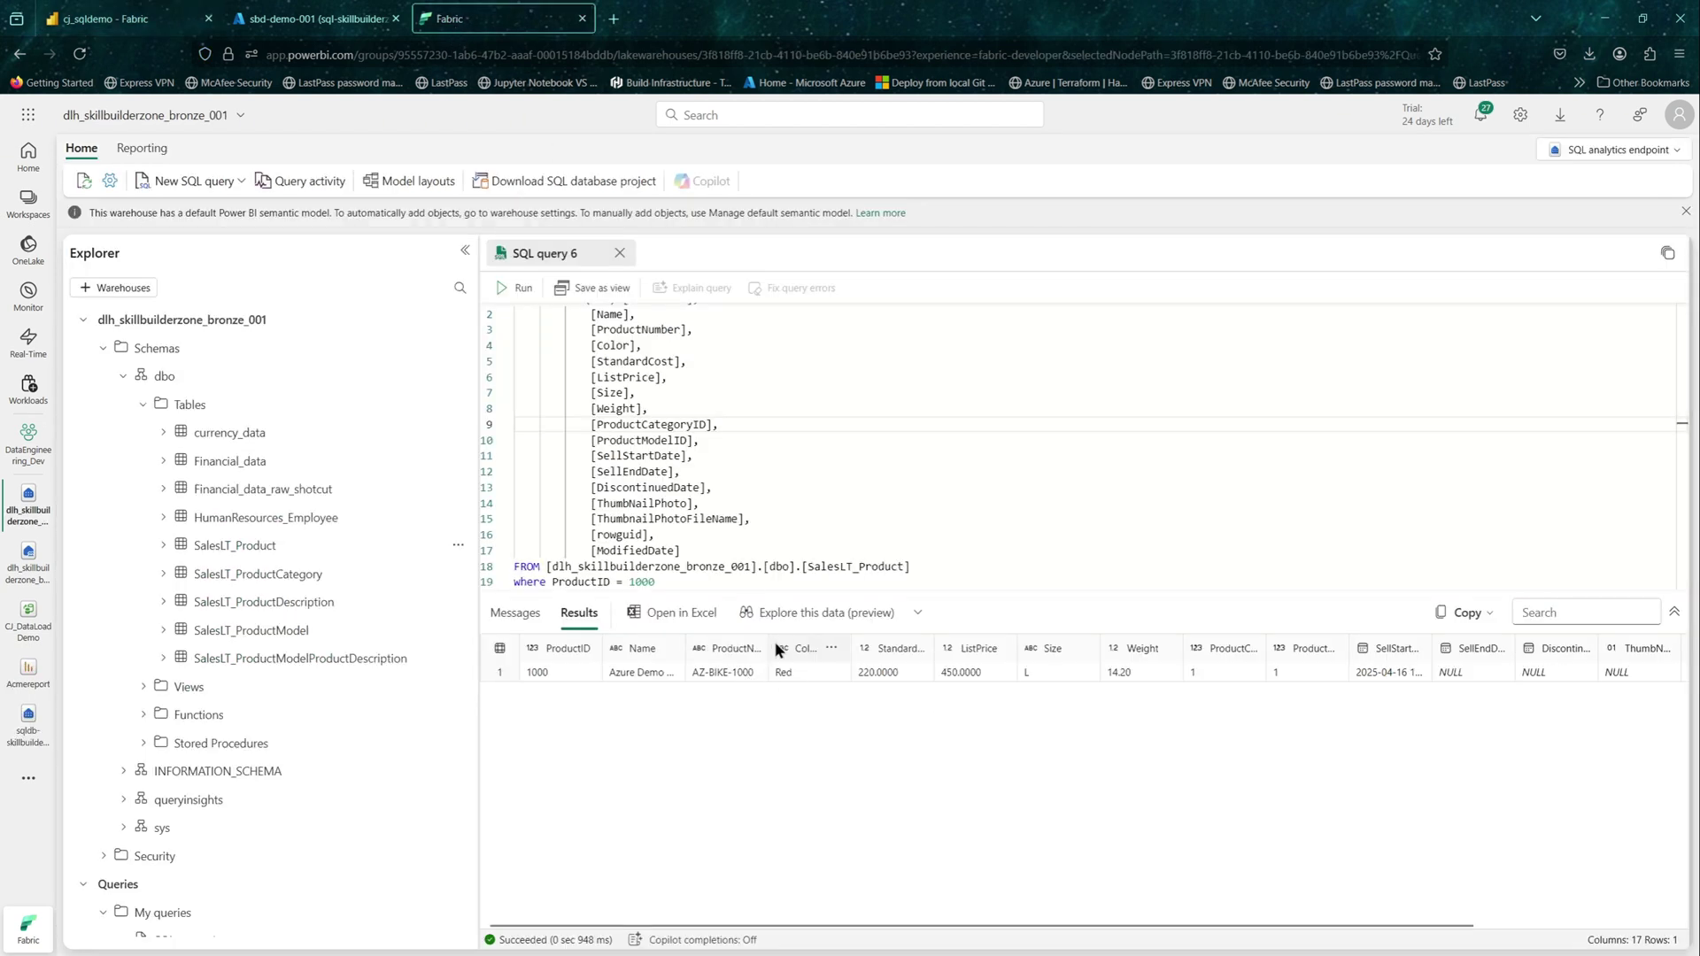
left_click(683, 645)
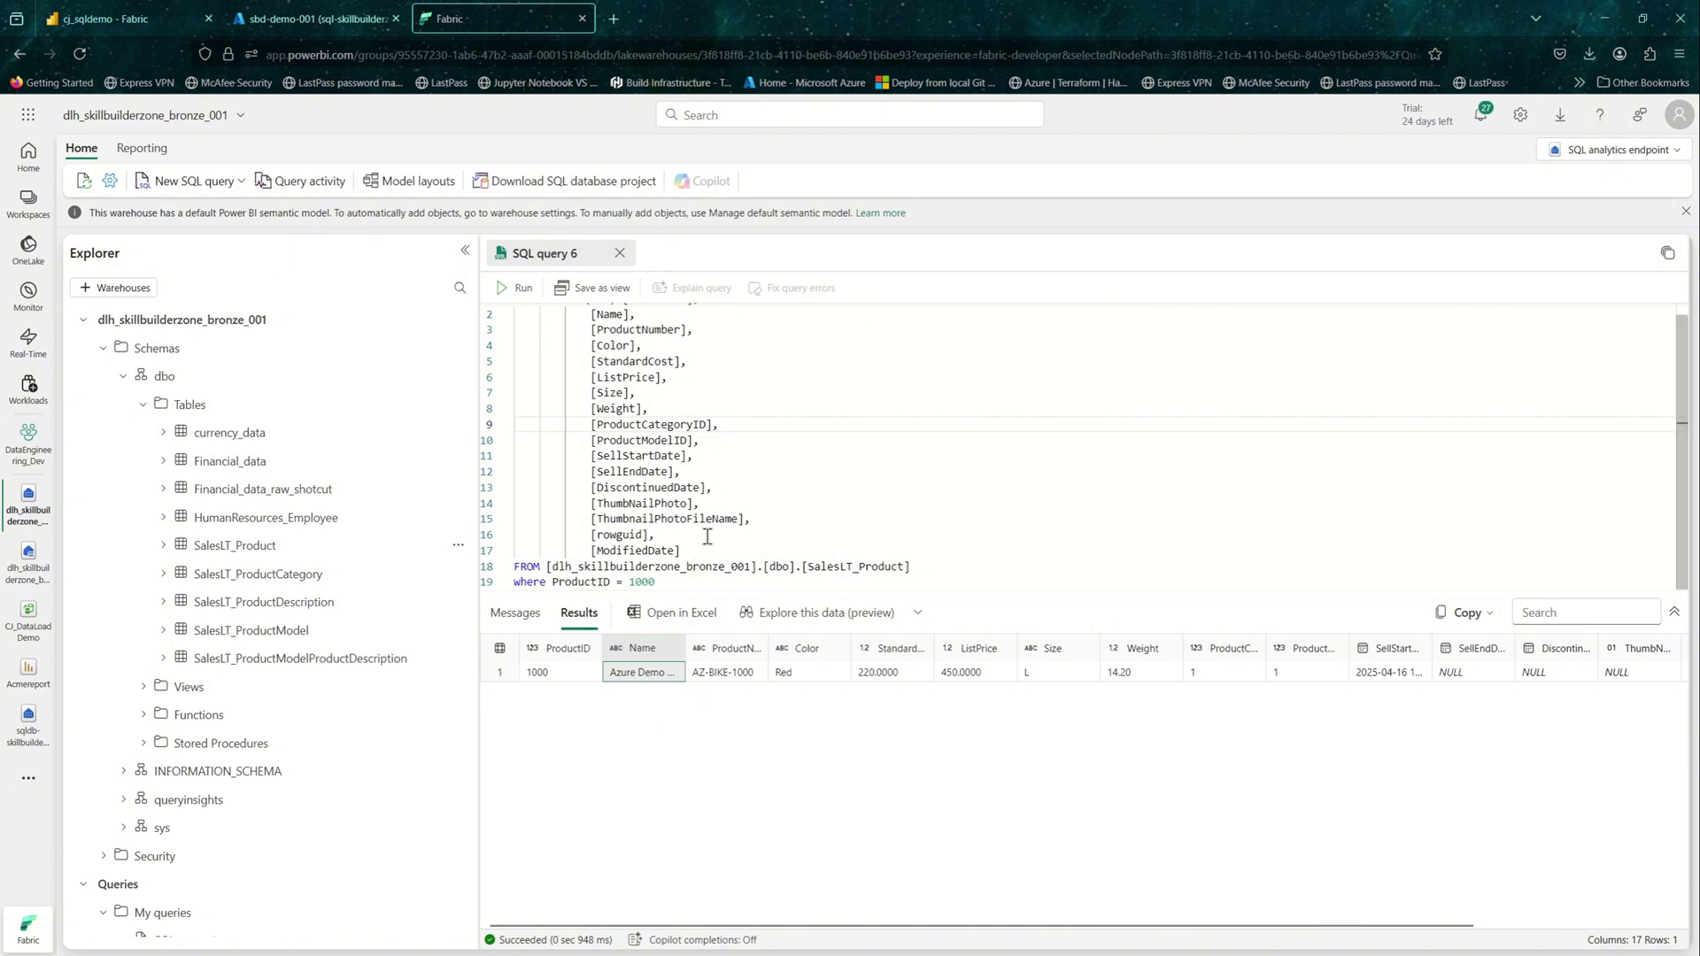
left_click_drag(763, 523, 494, 363)
key("Delete")
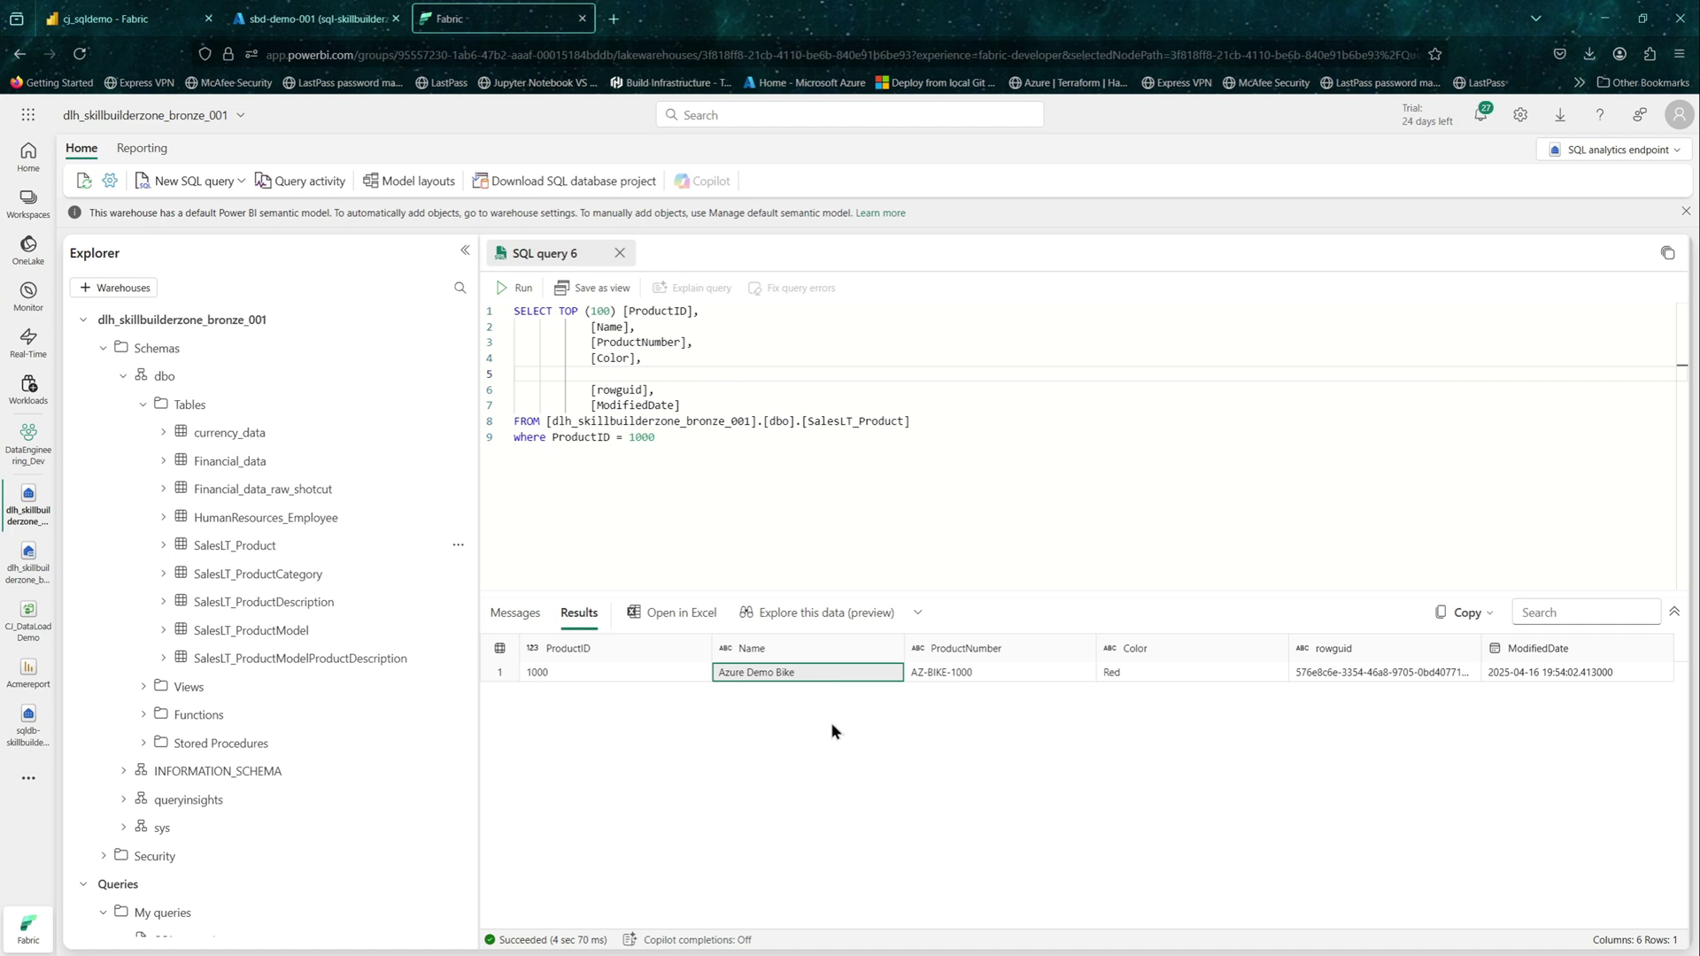
Step: Run the cj_sqldemo copy job again, and check product 1000's ModifiedDate in the Azure query results
left_click(314, 18)
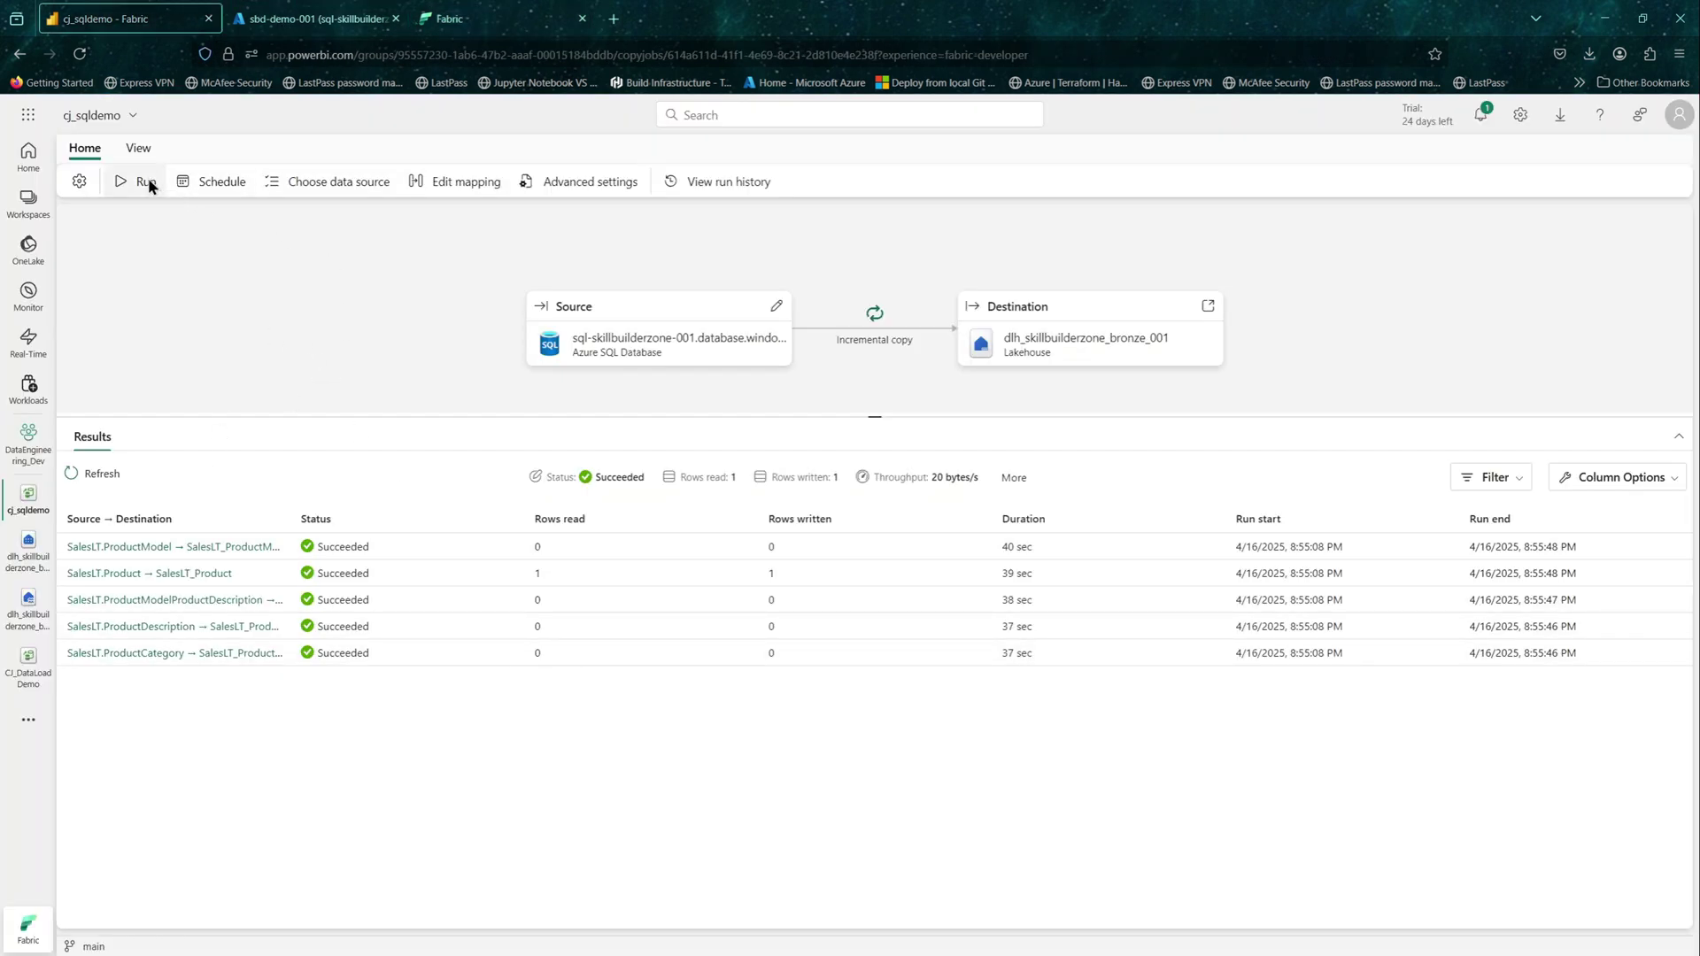
left_click(139, 180)
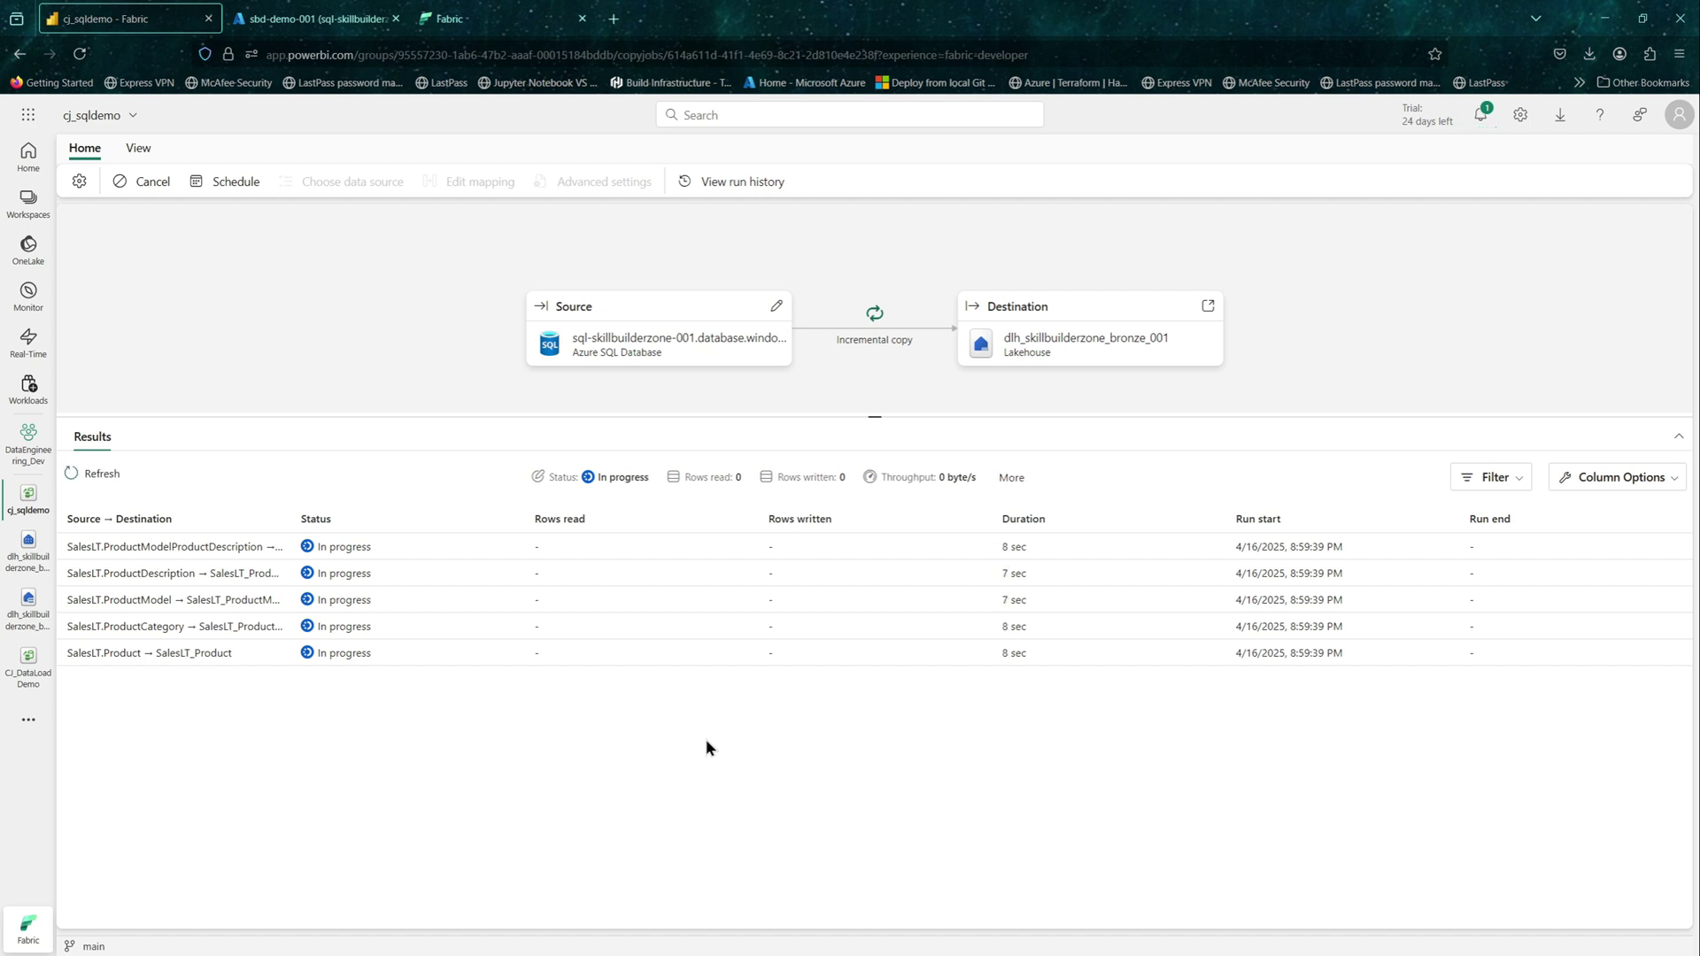
left_click(302, 9)
left_click_drag(673, 946, 1533, 923)
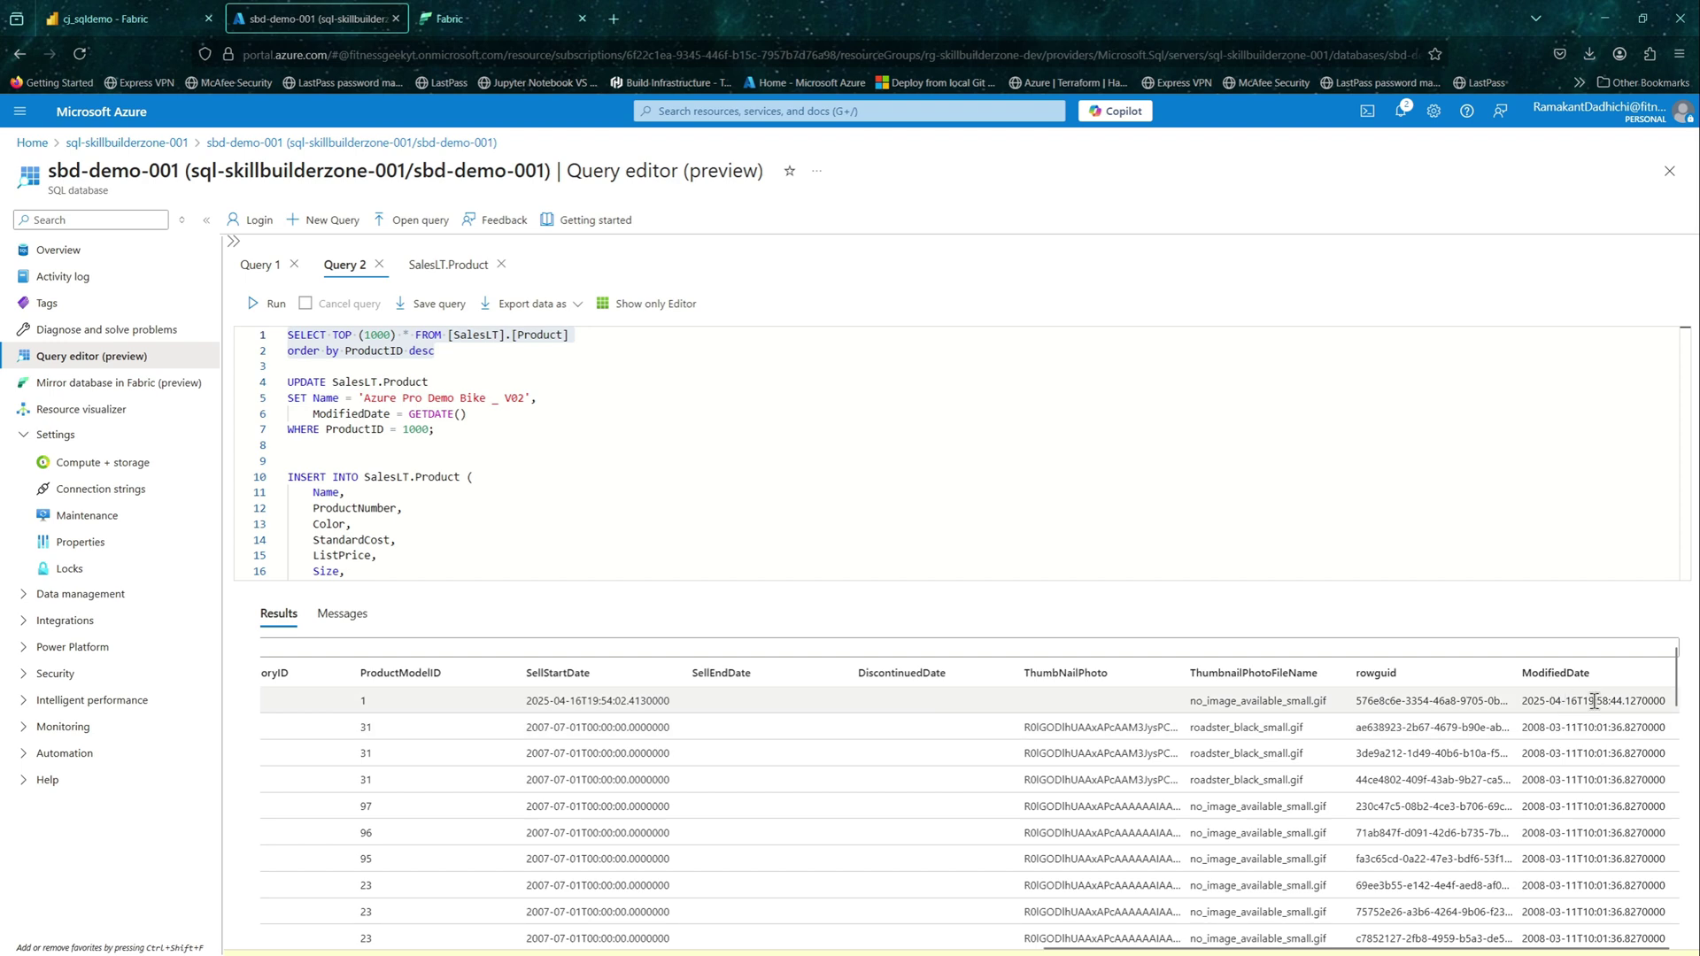
left_click_drag(1658, 700, 1520, 716)
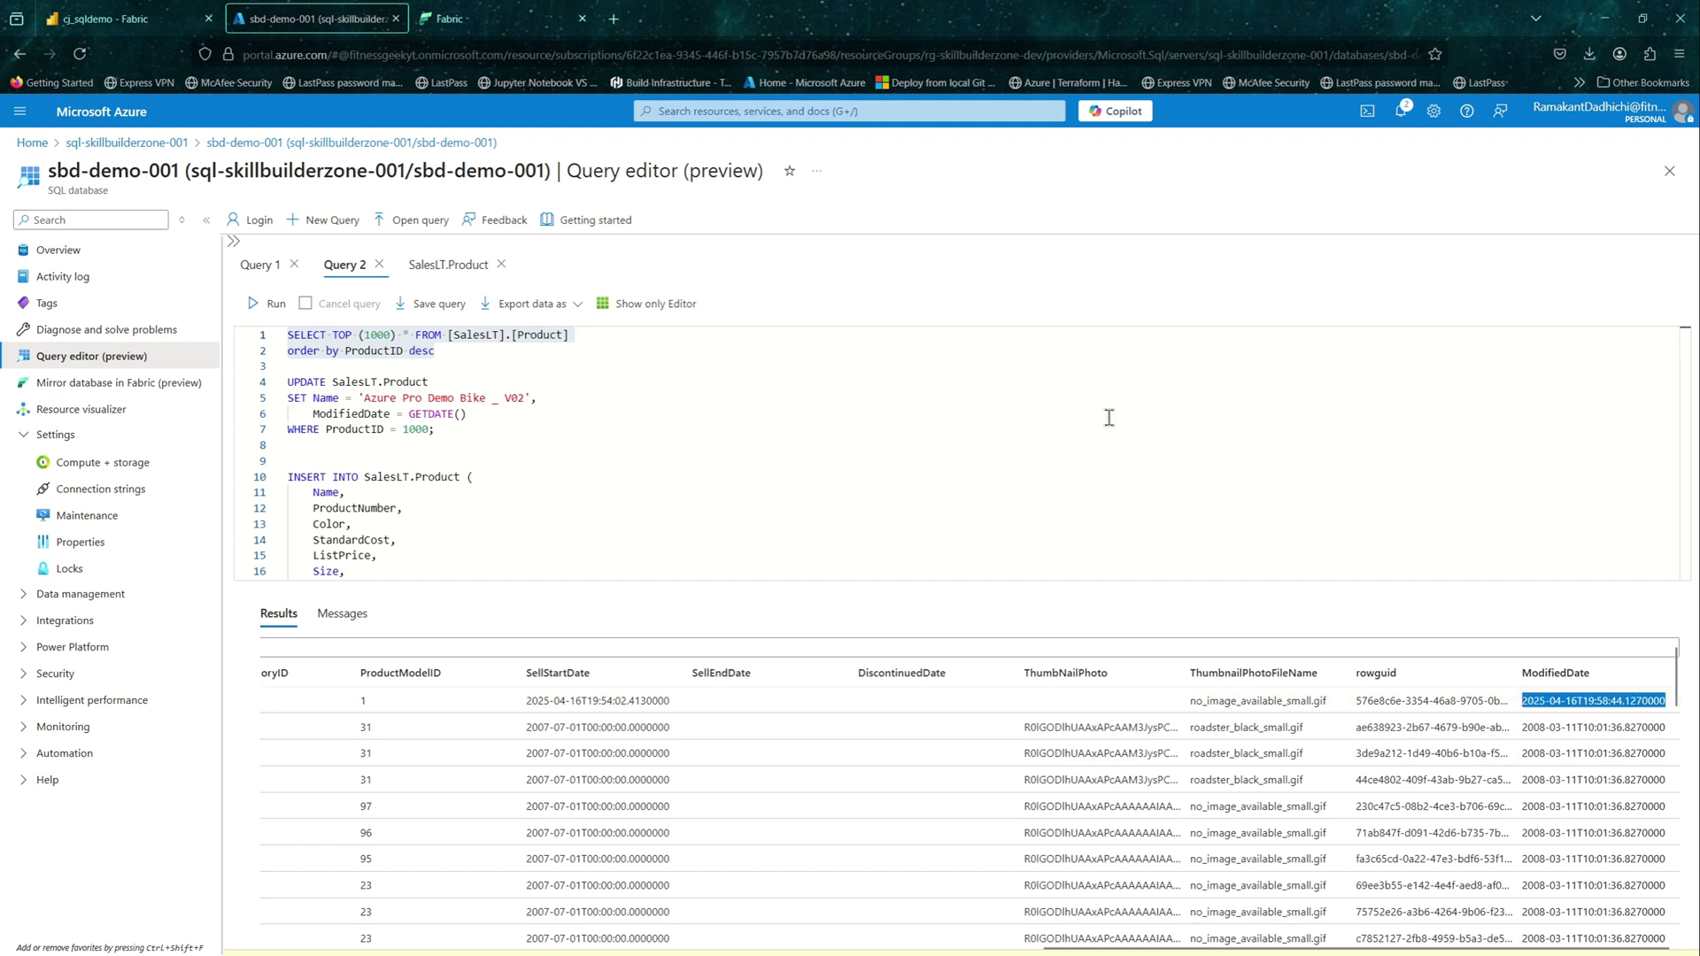
Step: Return to the cj_sqldemo copy job, open its JSON code, and examine the SalesLT_Product destination table and writeBehavior settings
left_click(147, 20)
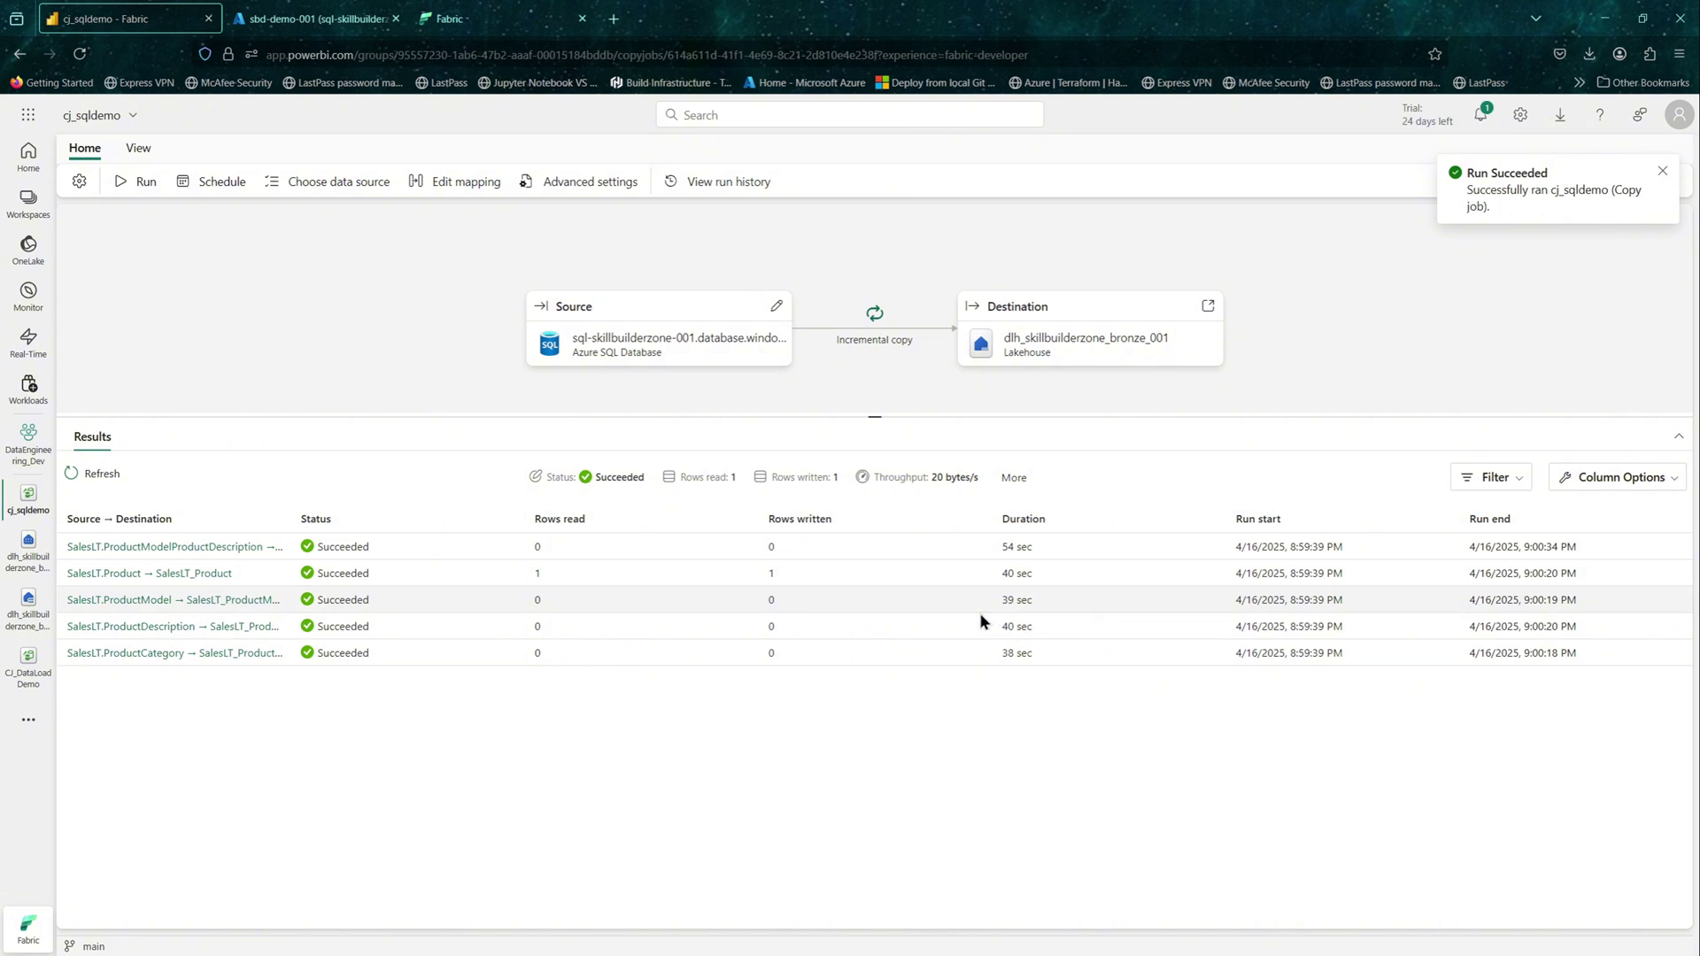
left_click(138, 148)
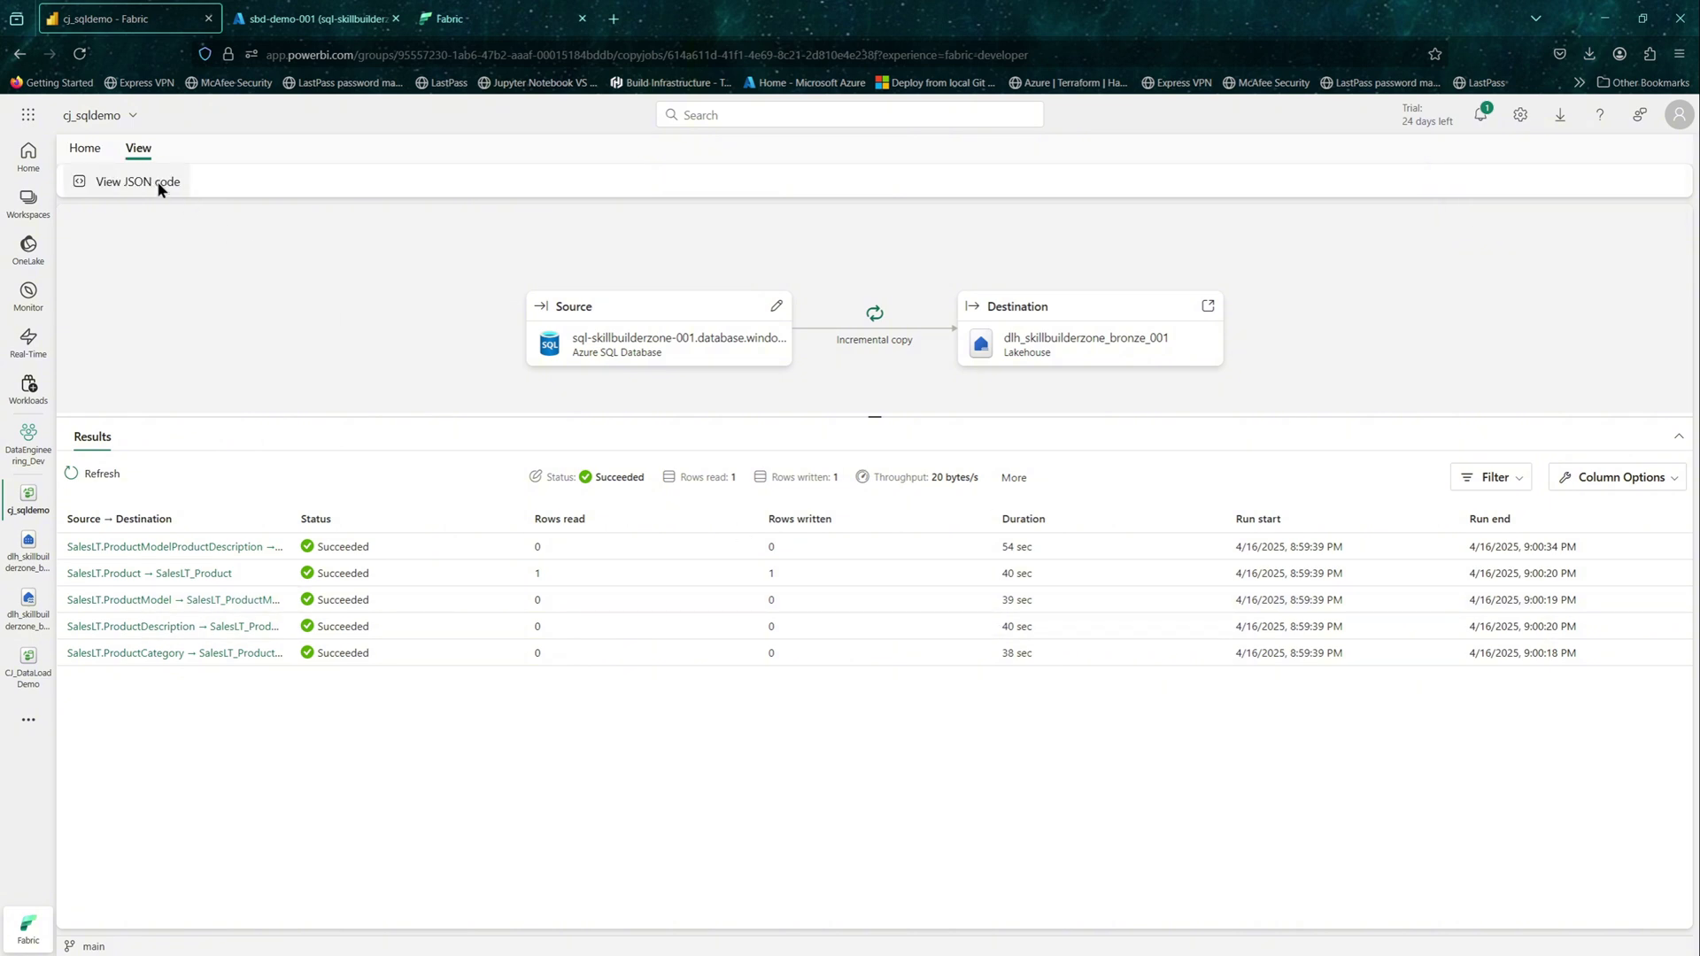
left_click(156, 181)
scroll(549, 619, "down", 5)
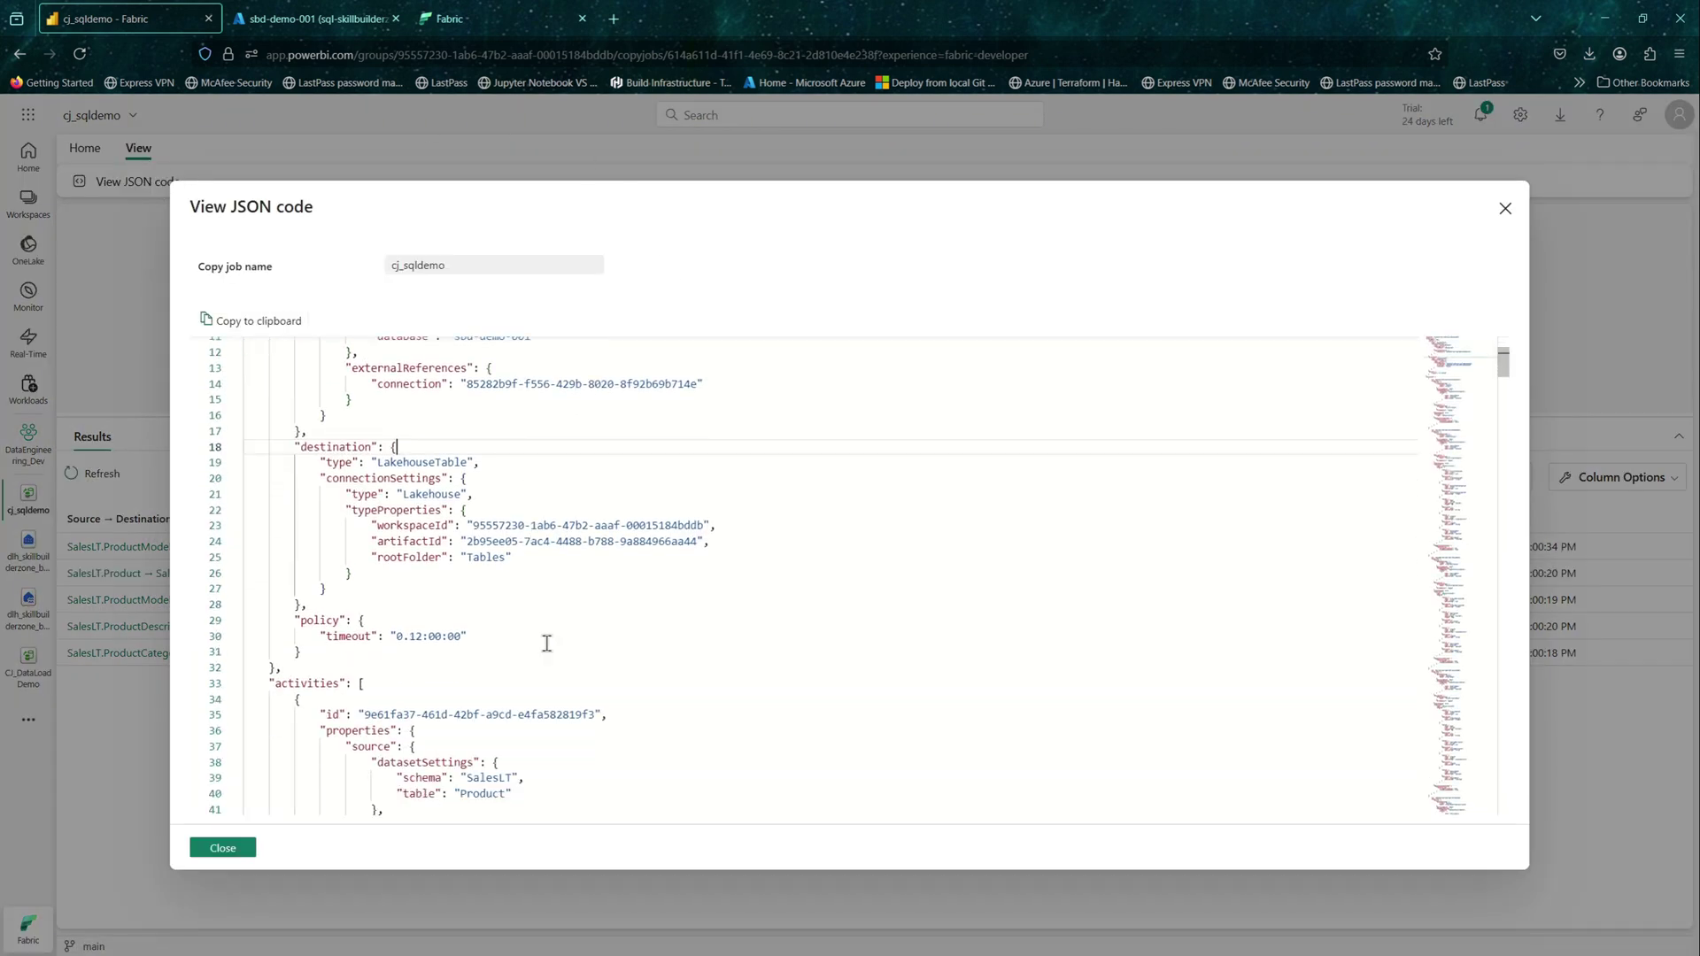
scroll(547, 645, "down", 5)
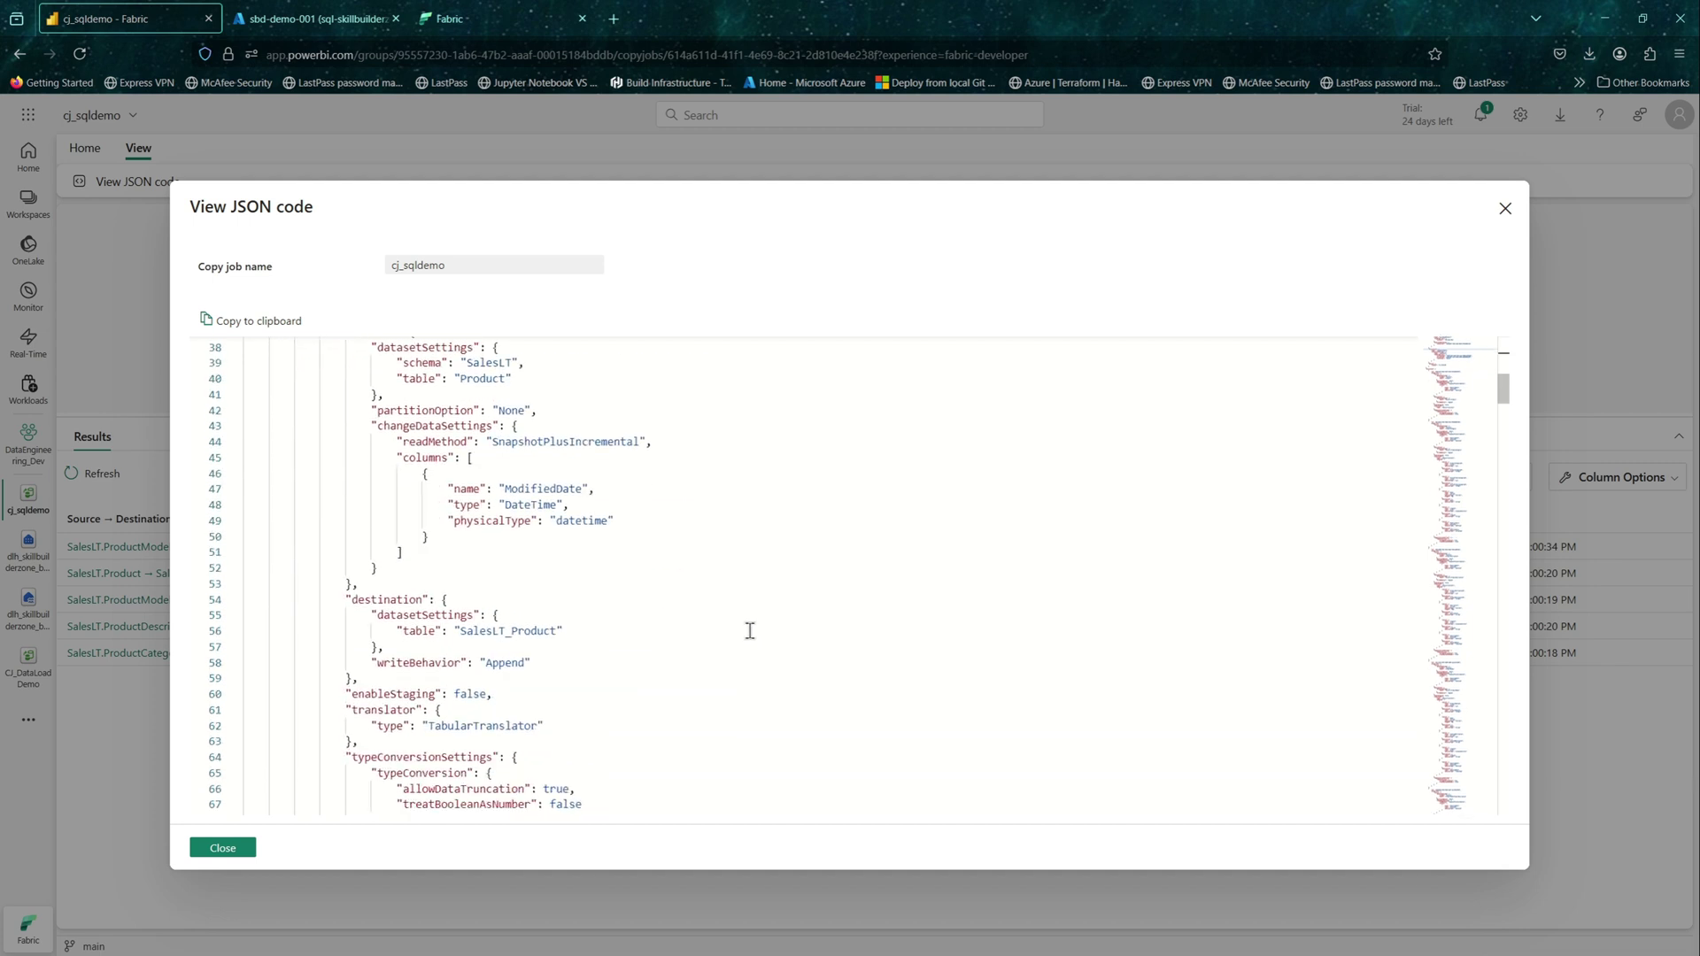
left_click_drag(564, 631, 371, 630)
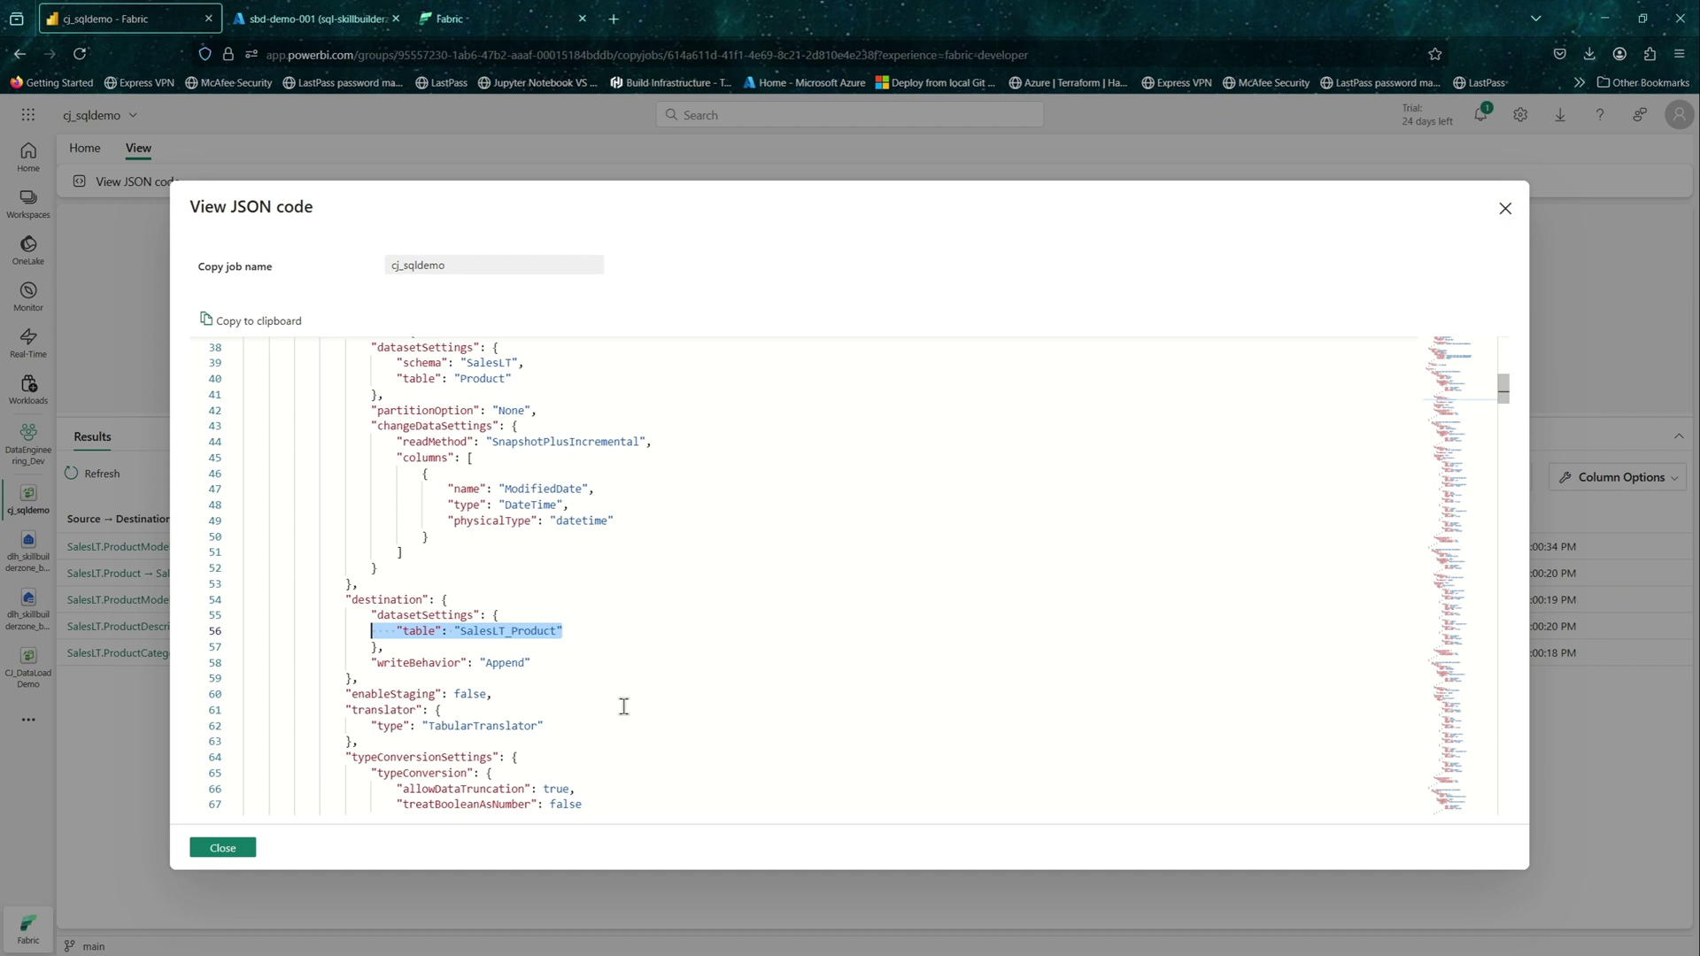
left_click_drag(532, 662, 372, 669)
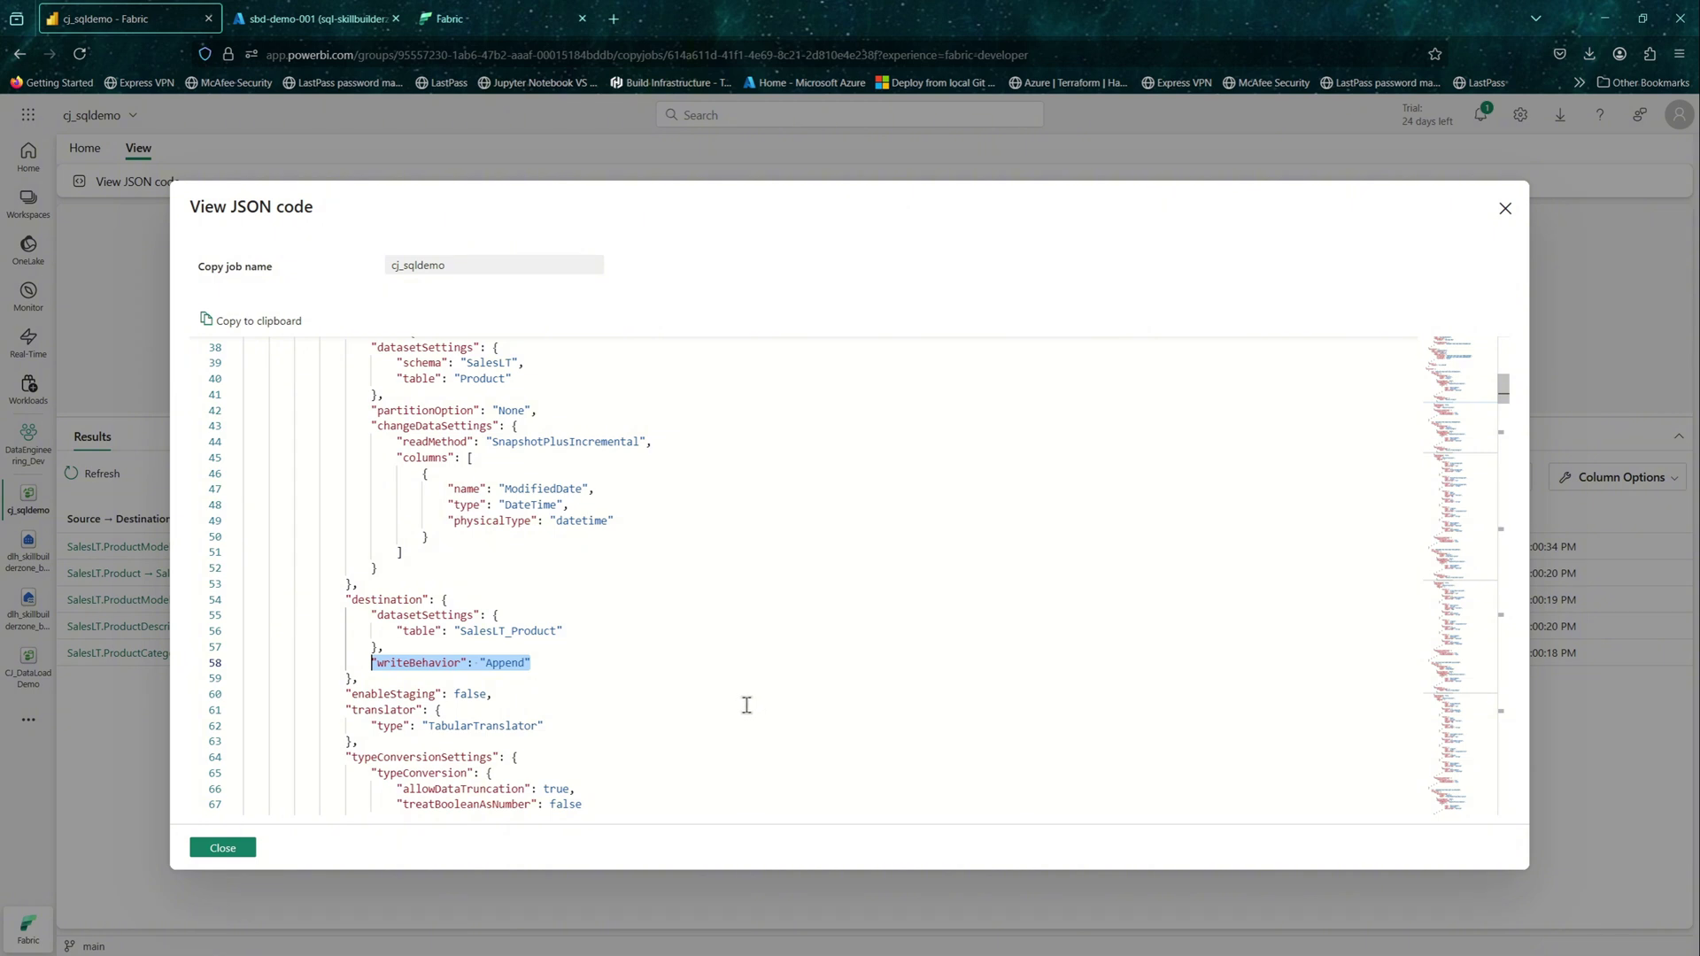
Step: Examine the SalesLT.Product source's incremental ModifiedDate column settings in the copy job's JSON code, and close the code view
scroll(746, 704, "down", 2)
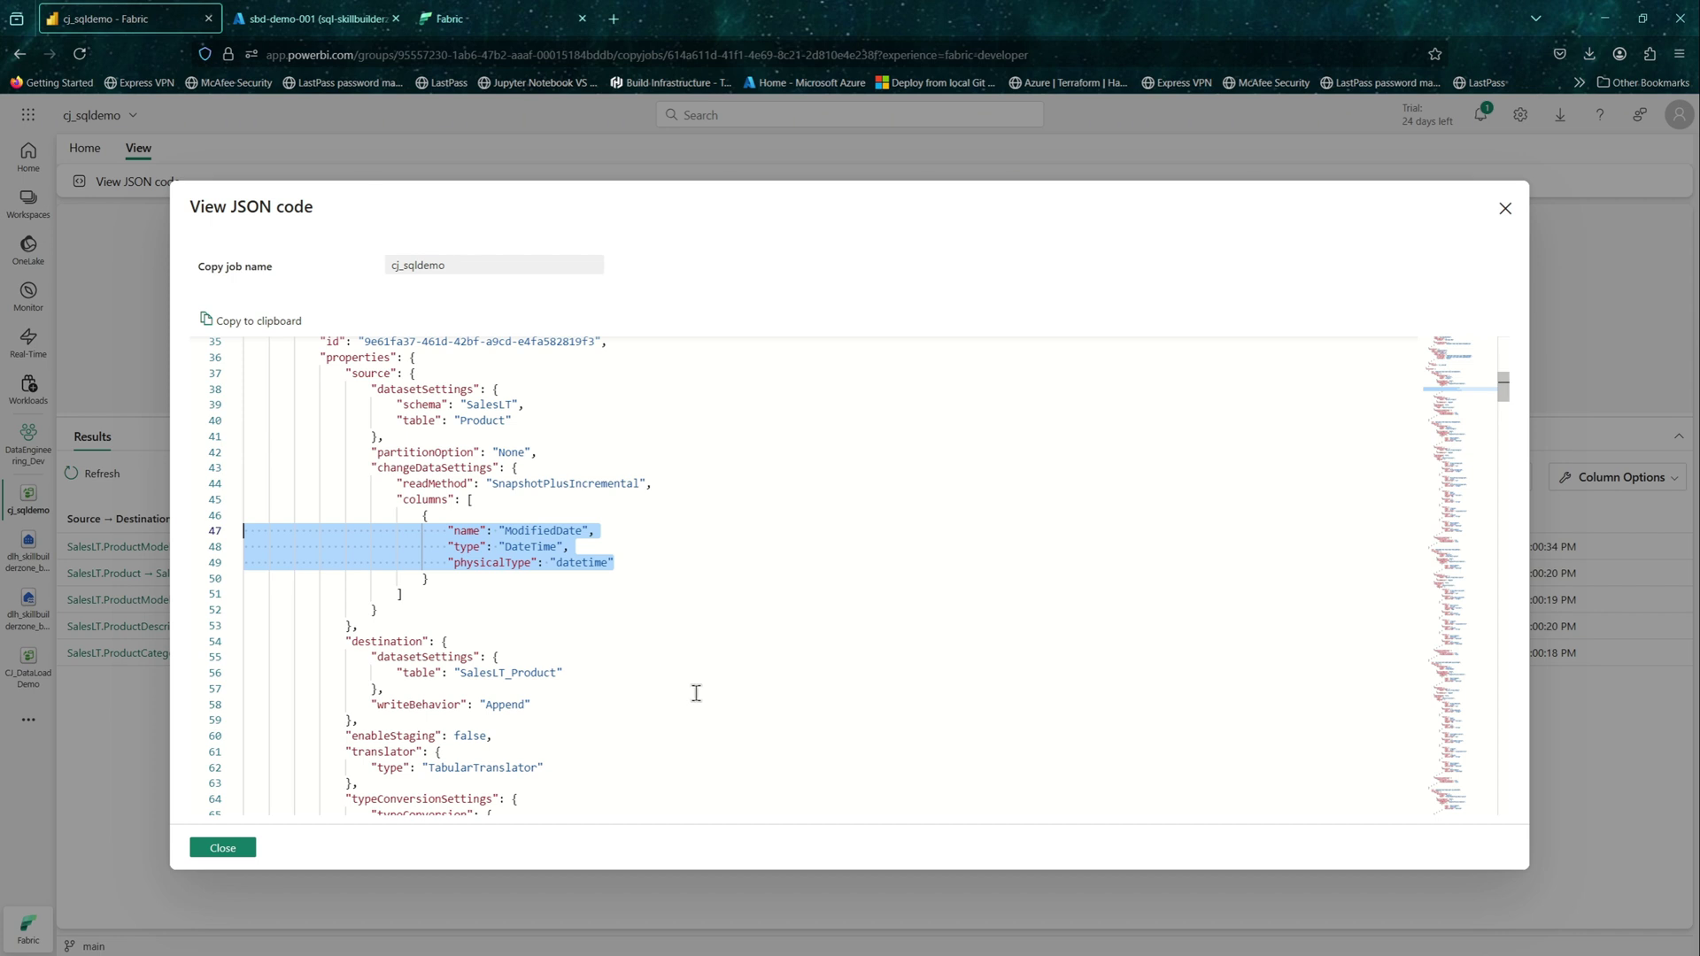
scroll(696, 693, "up", 1)
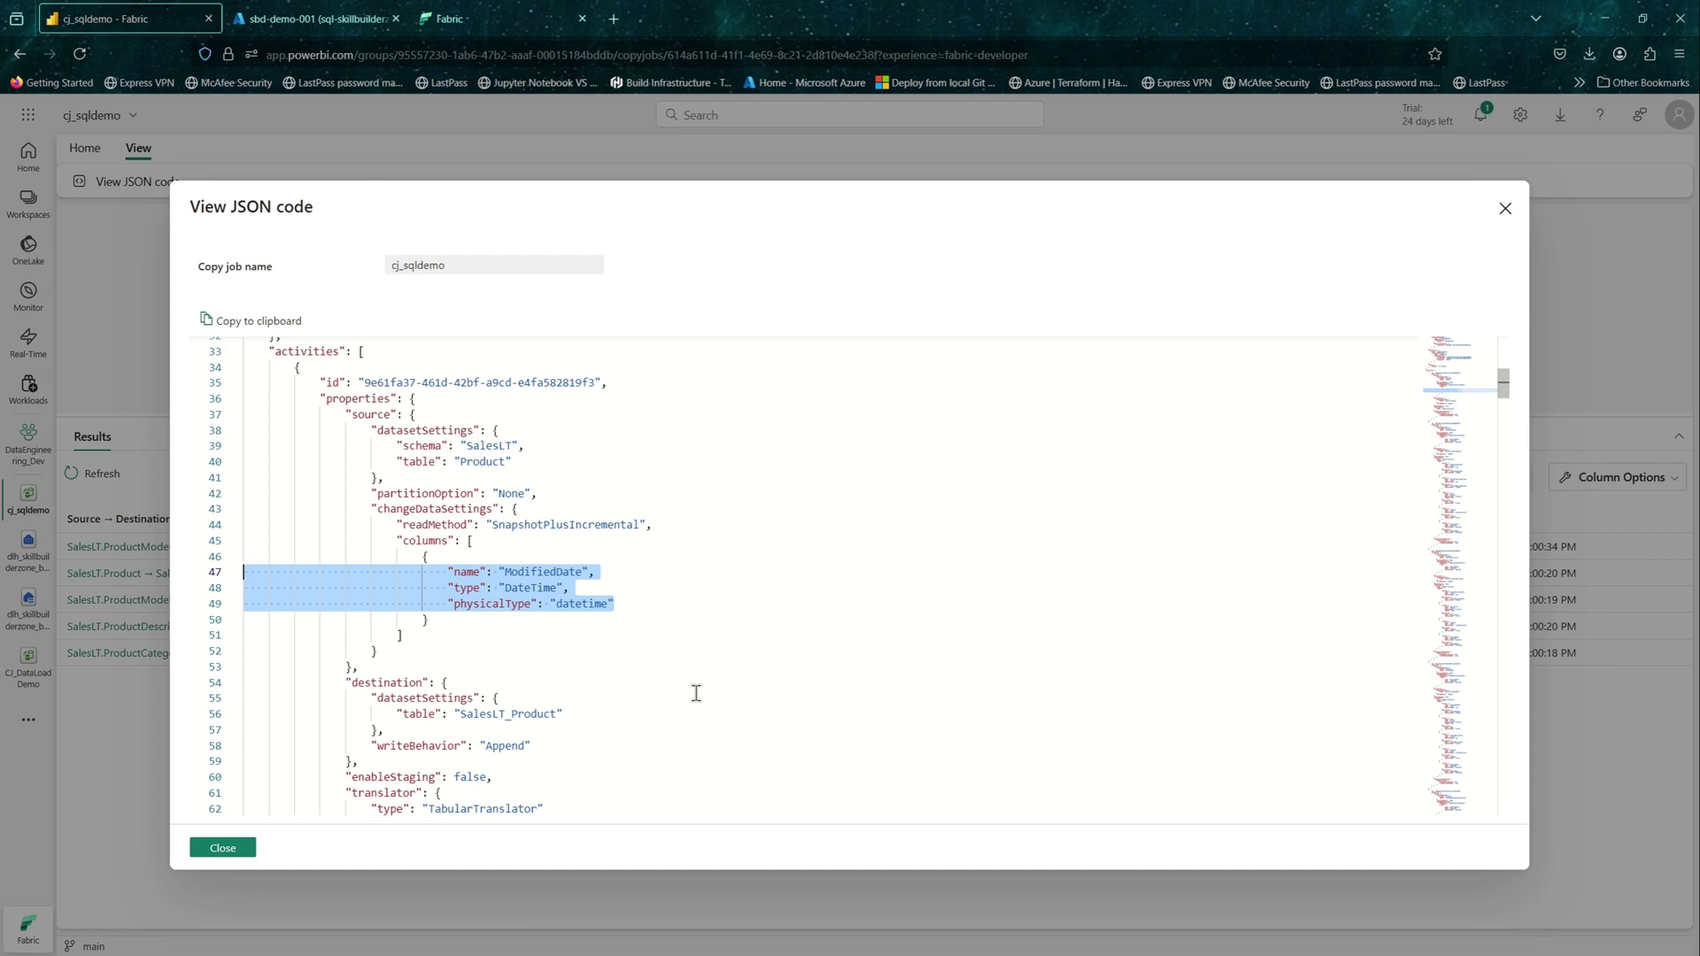
key("Escape")
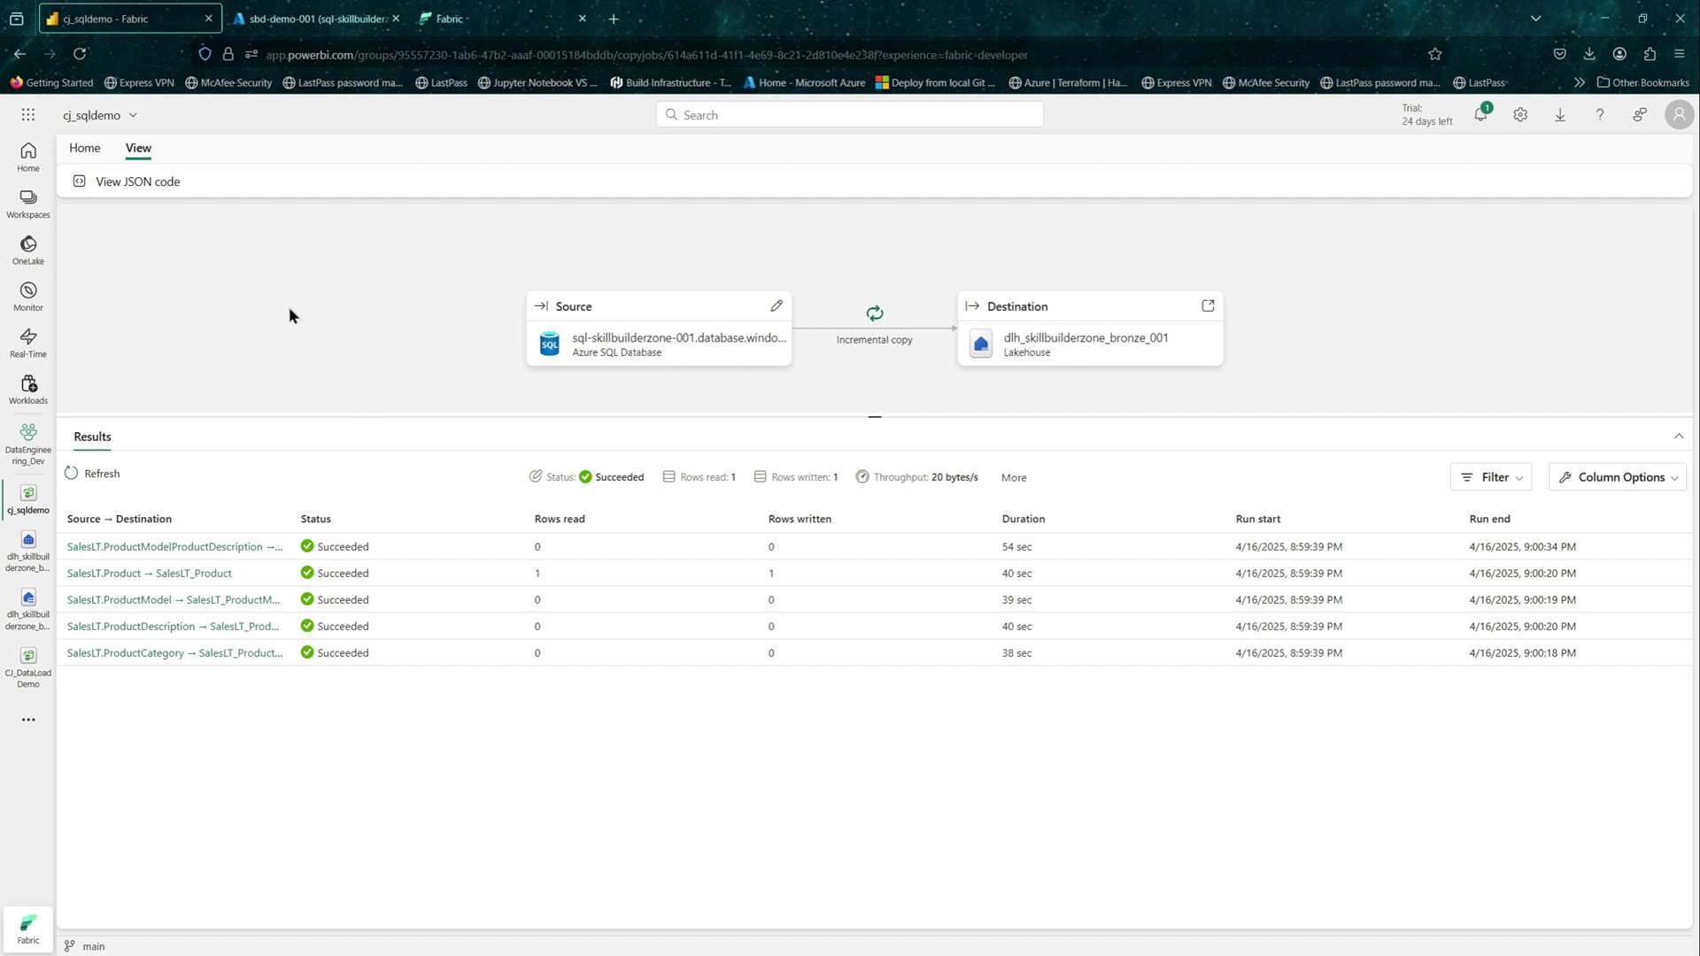
Step: Return to the bronze lakehouse's SQL endpoint, rerun the product 1000 query, and check the returned names and modified dates
key("ctrl+Tab")
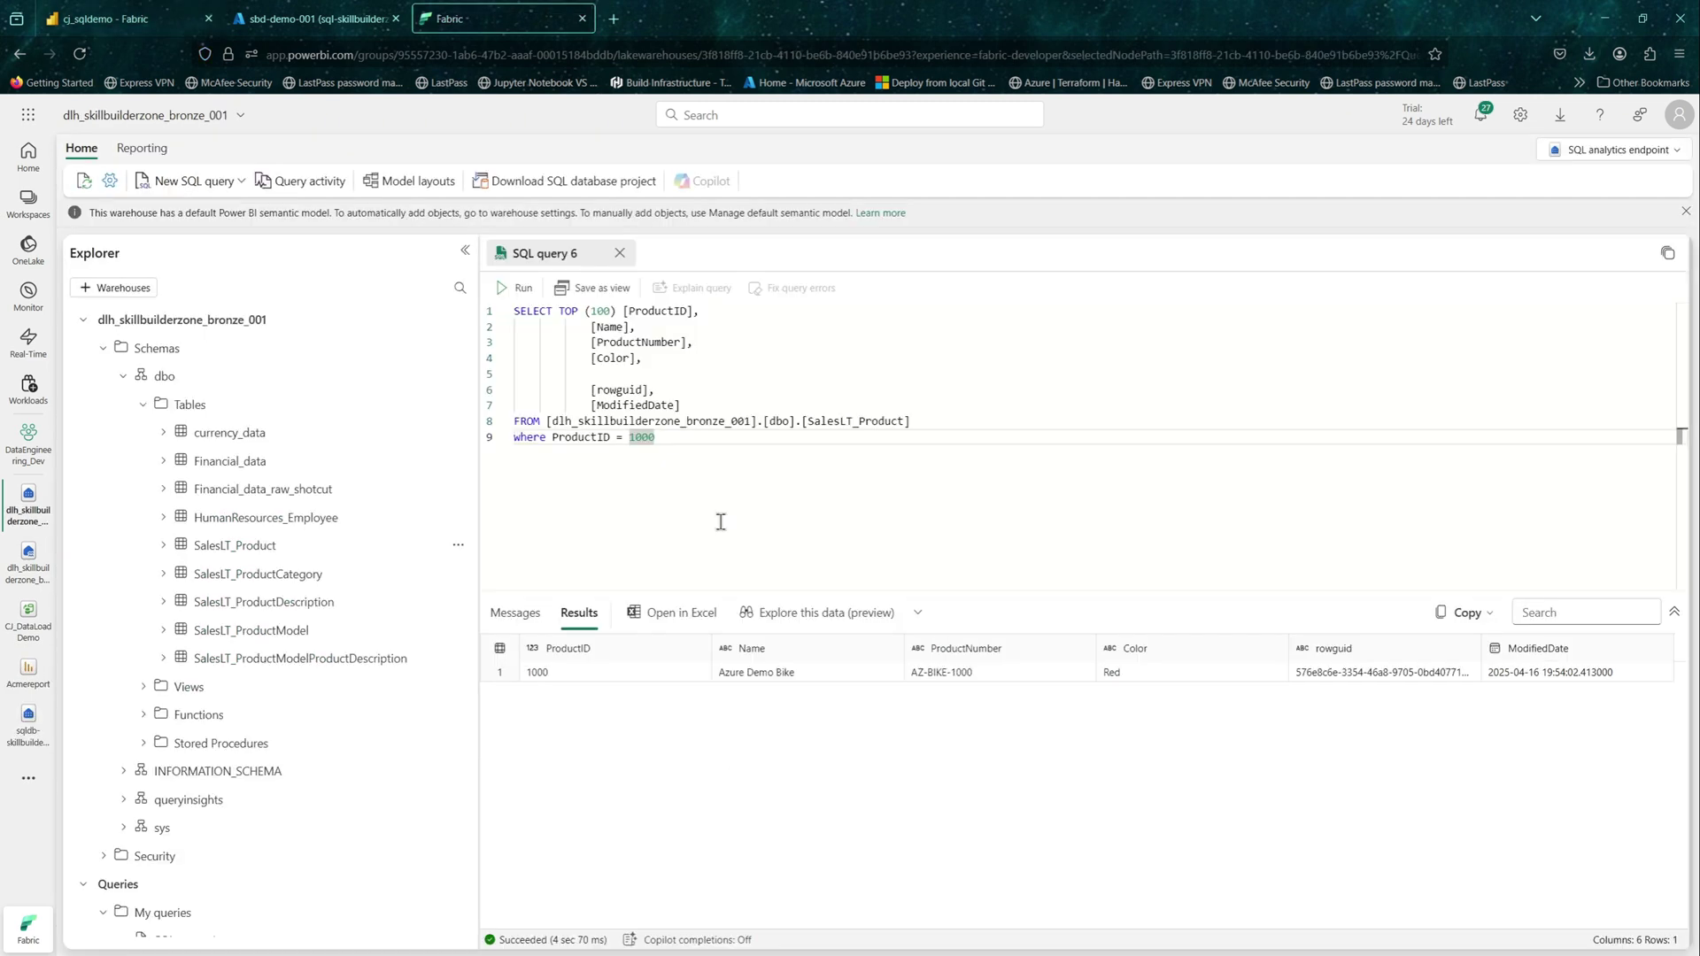
left_click(518, 288)
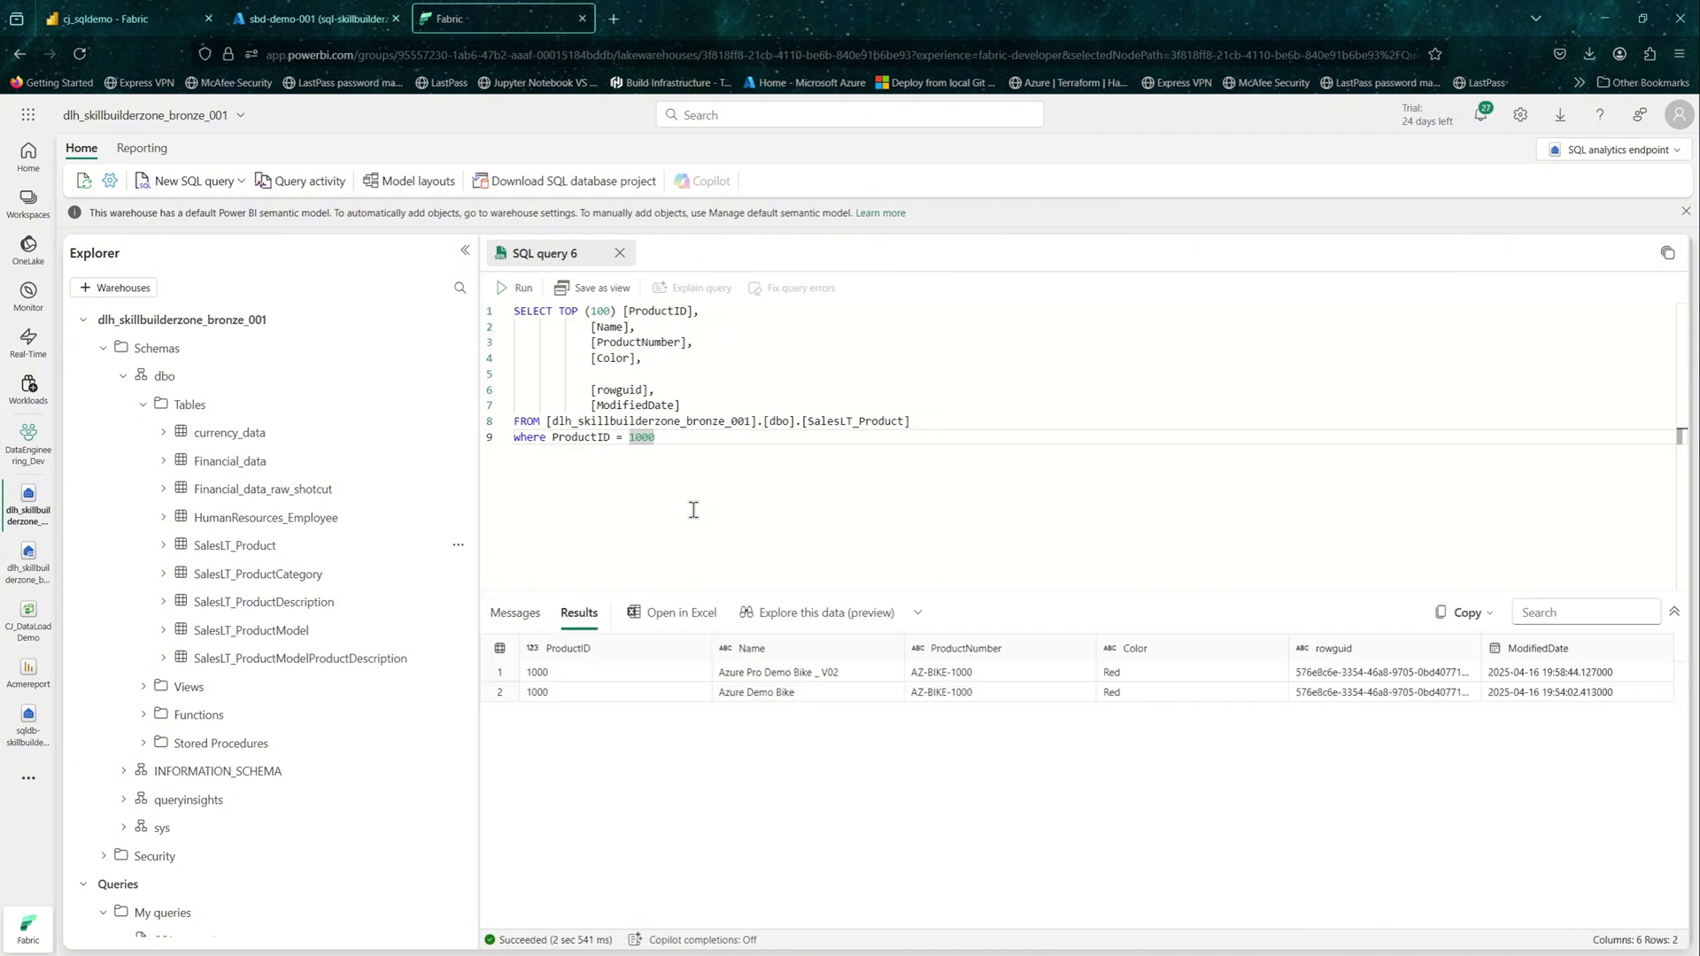
left_click(847, 671)
Step: Start a second query with "Select * from" below the existing product 1000 query
key("Return")
key("Return")
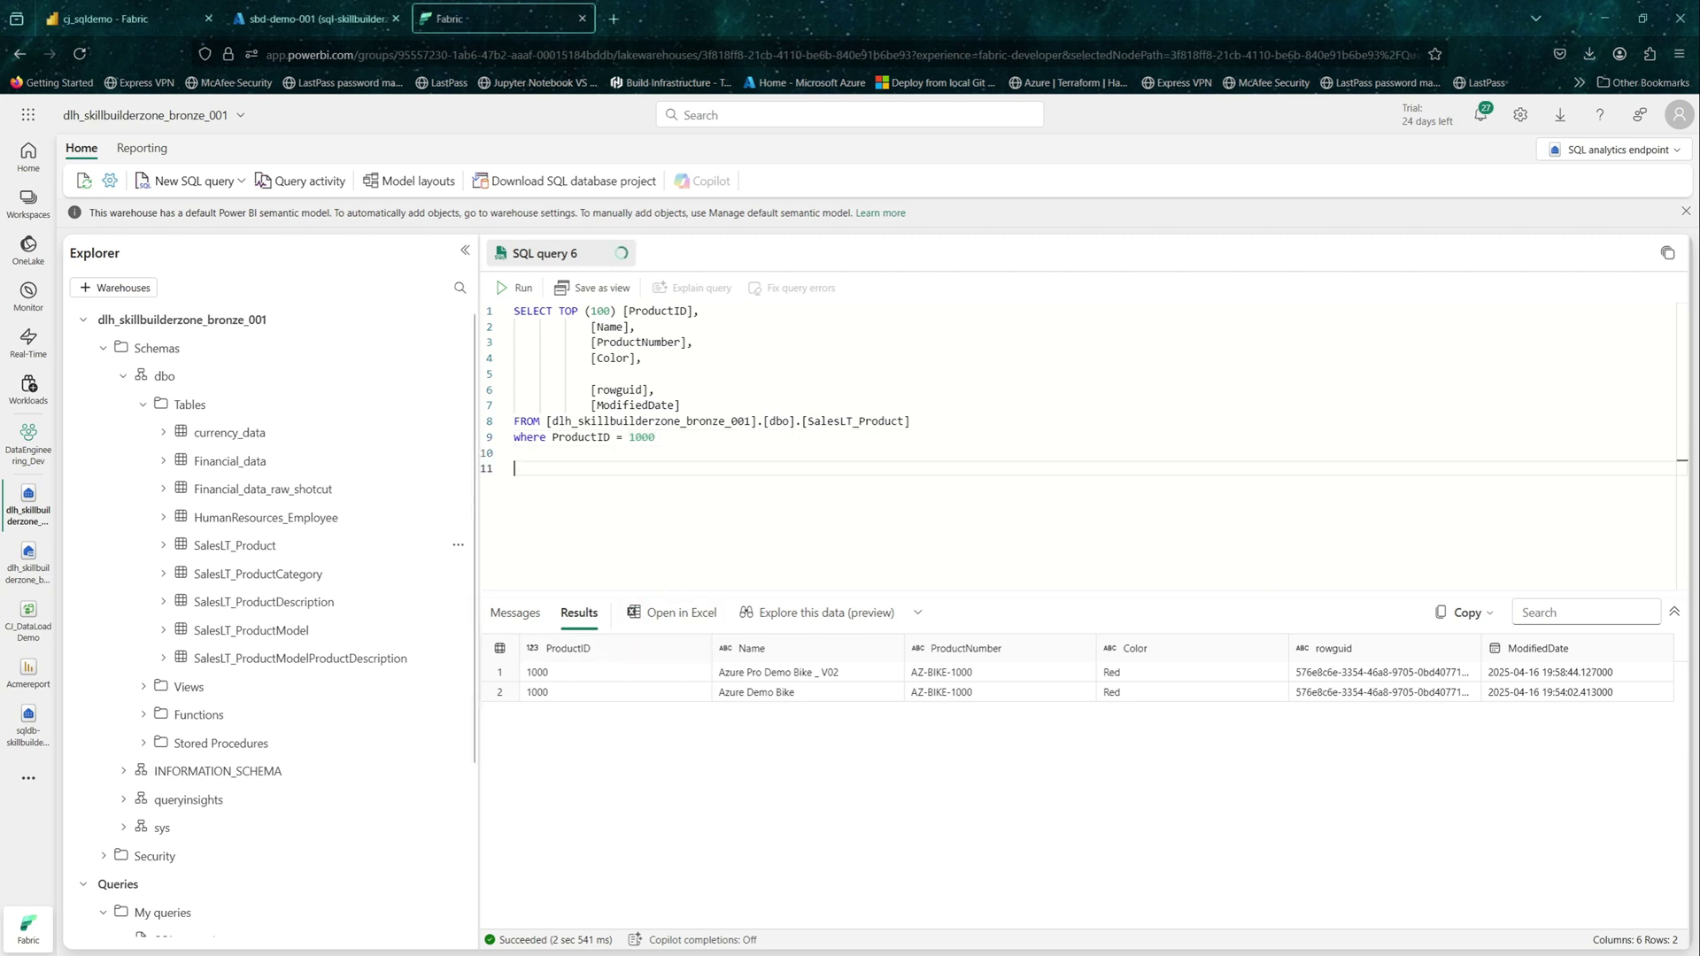
type("Select * from")
key("Return")
Step: Copy the full table name [dlh_skillbuilderzone_bronze_001].[dbo].[SalesLT_Product] from the first query into the second query's from clause
left_click(910, 421)
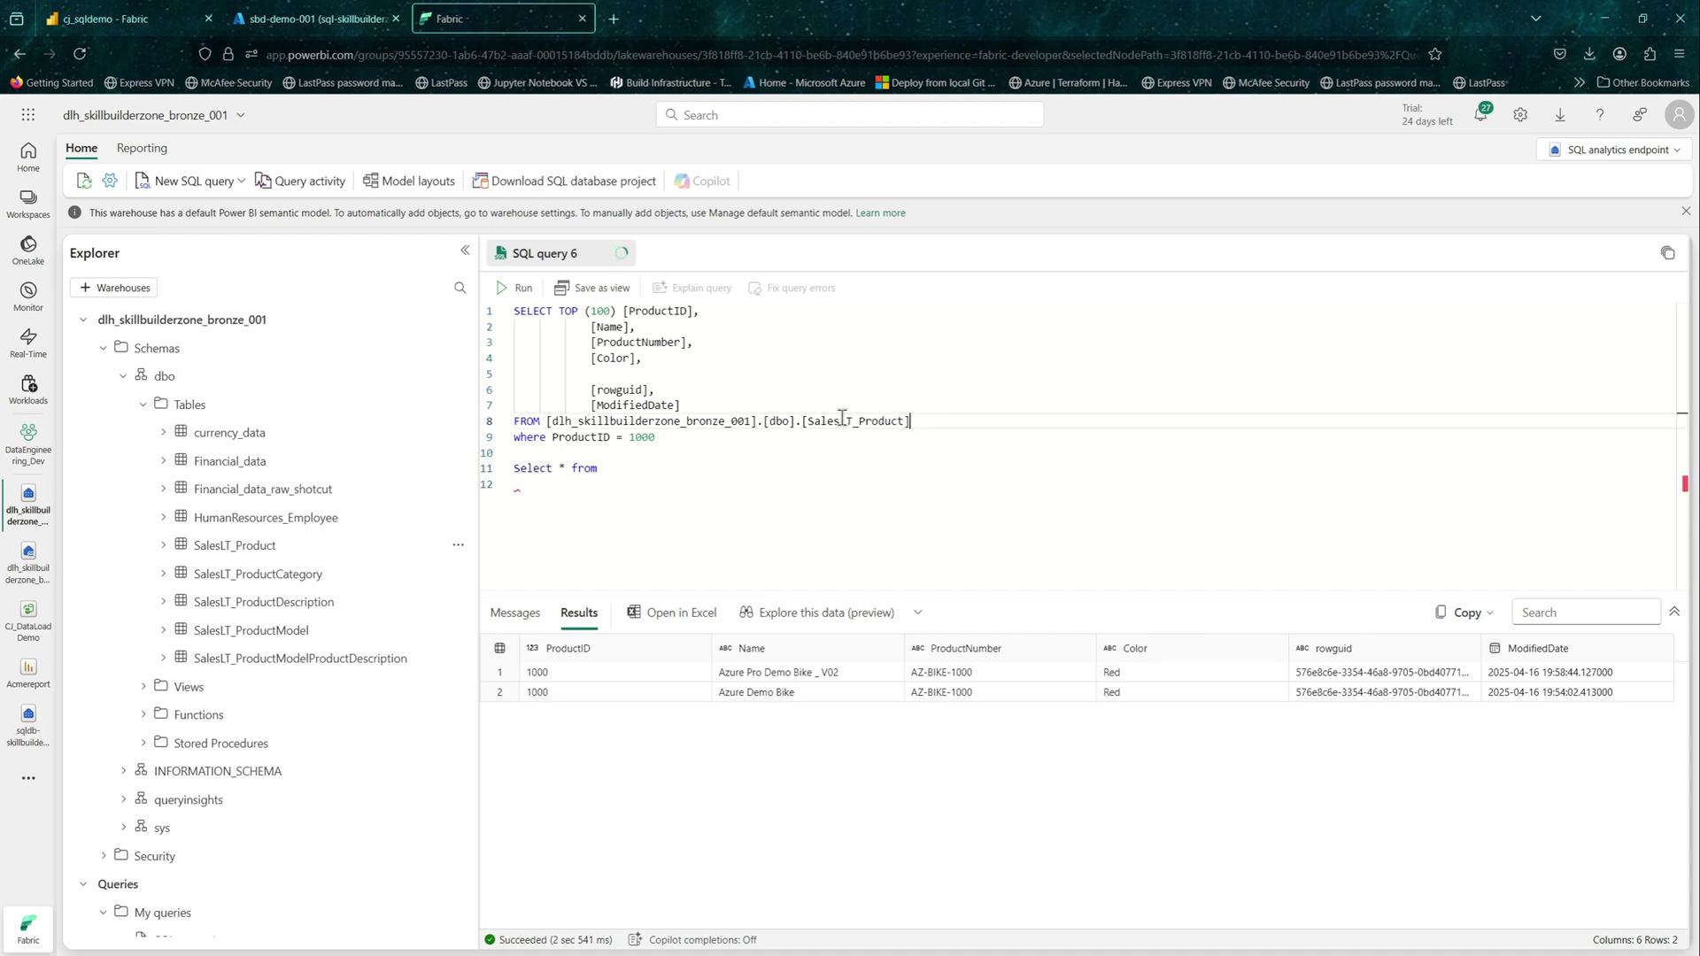
key("ctrl+shift+Left")
key("ctrl+shift+Left")
key("ctrl+shift+Left")
key("ctrl+shift+Left")
key("ctrl+shift+Left")
key("ctrl+shift+Left")
key("ctrl+c")
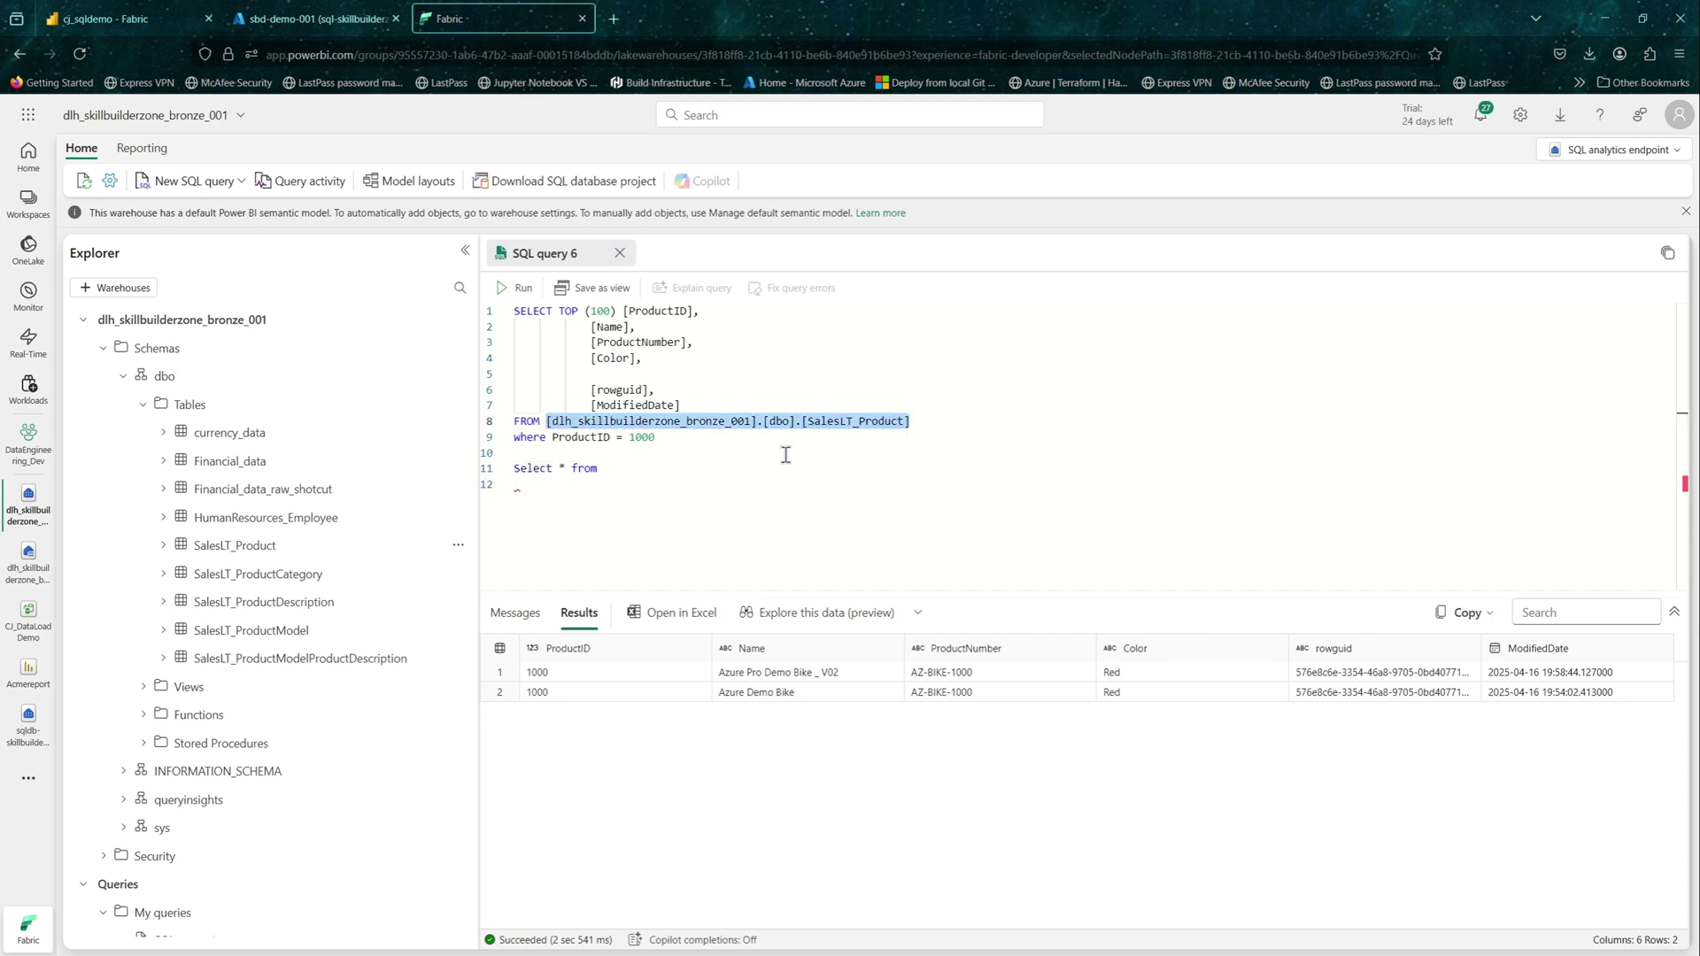
left_click(549, 486)
key("ctrl+v")
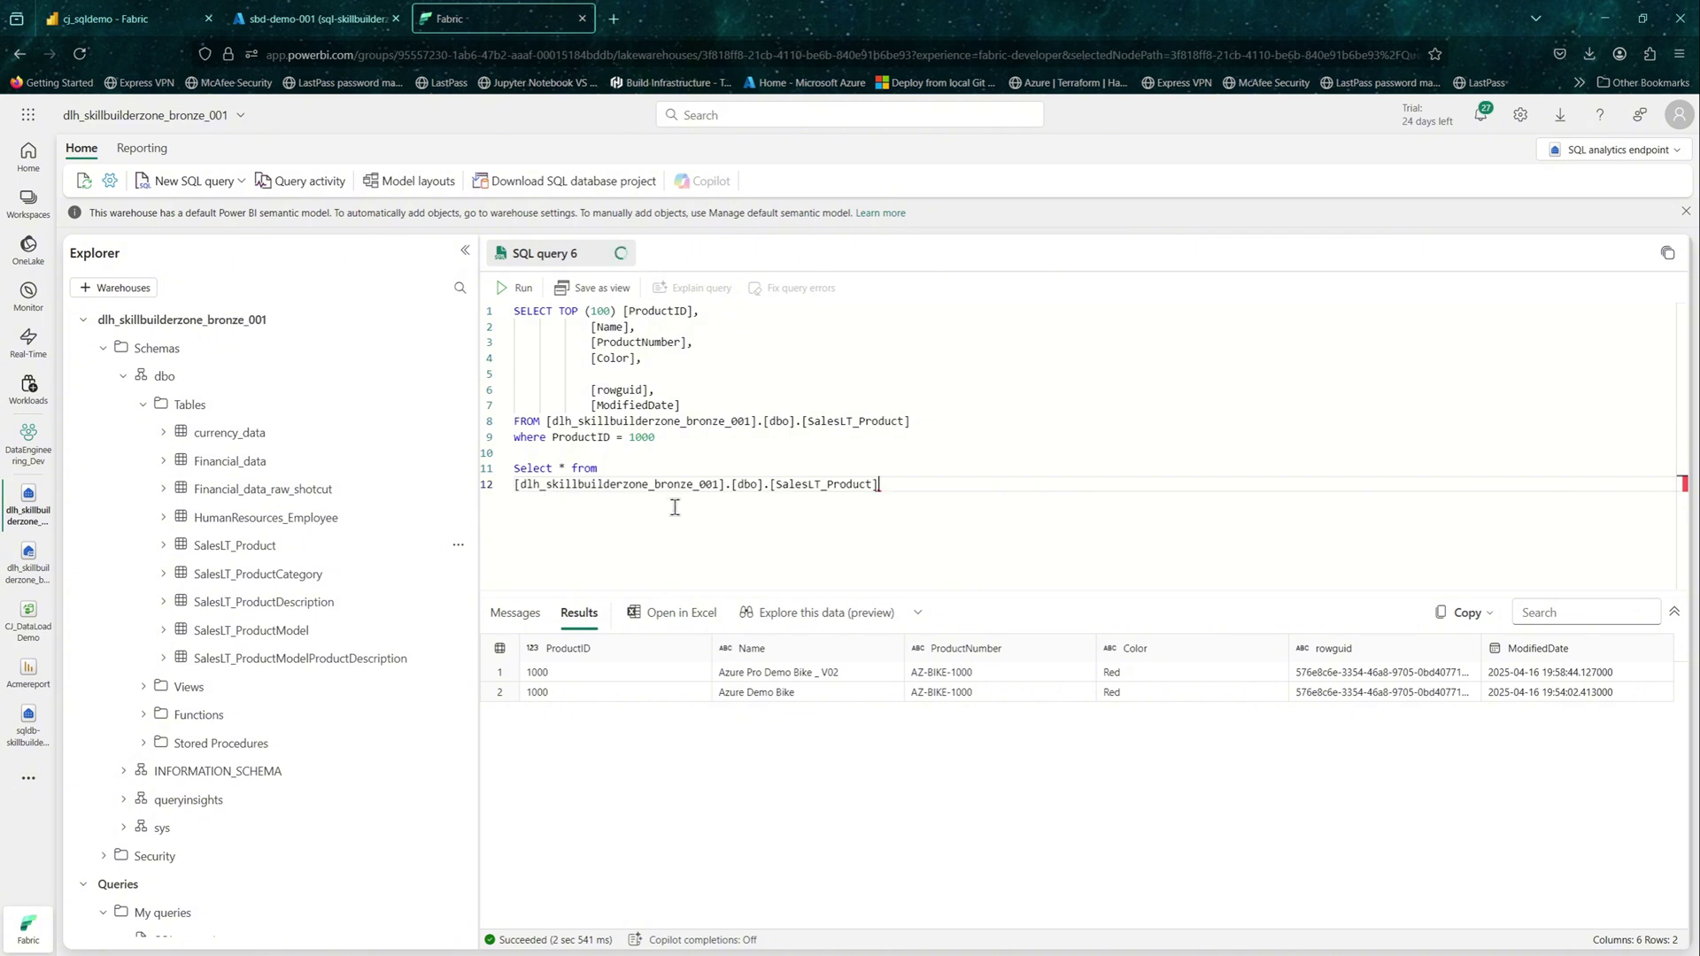
key("Return")
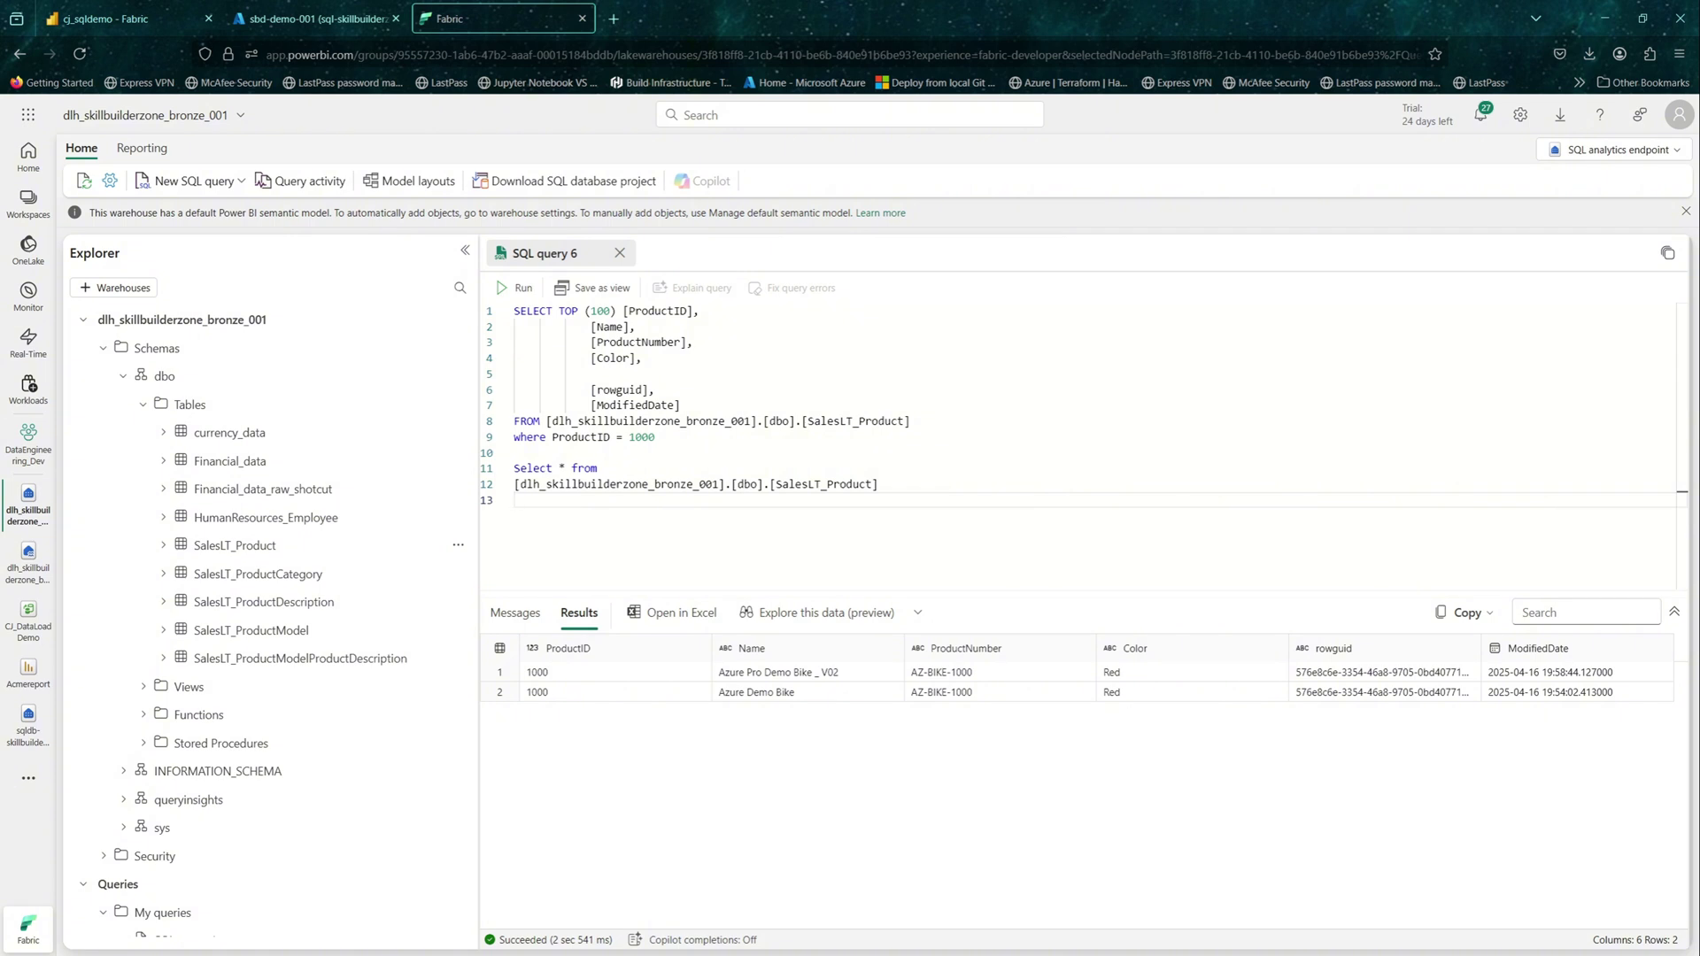
Step: Limit the second query to top 1 and filter it with "Where ProductID = 1000"
left_click(566, 469)
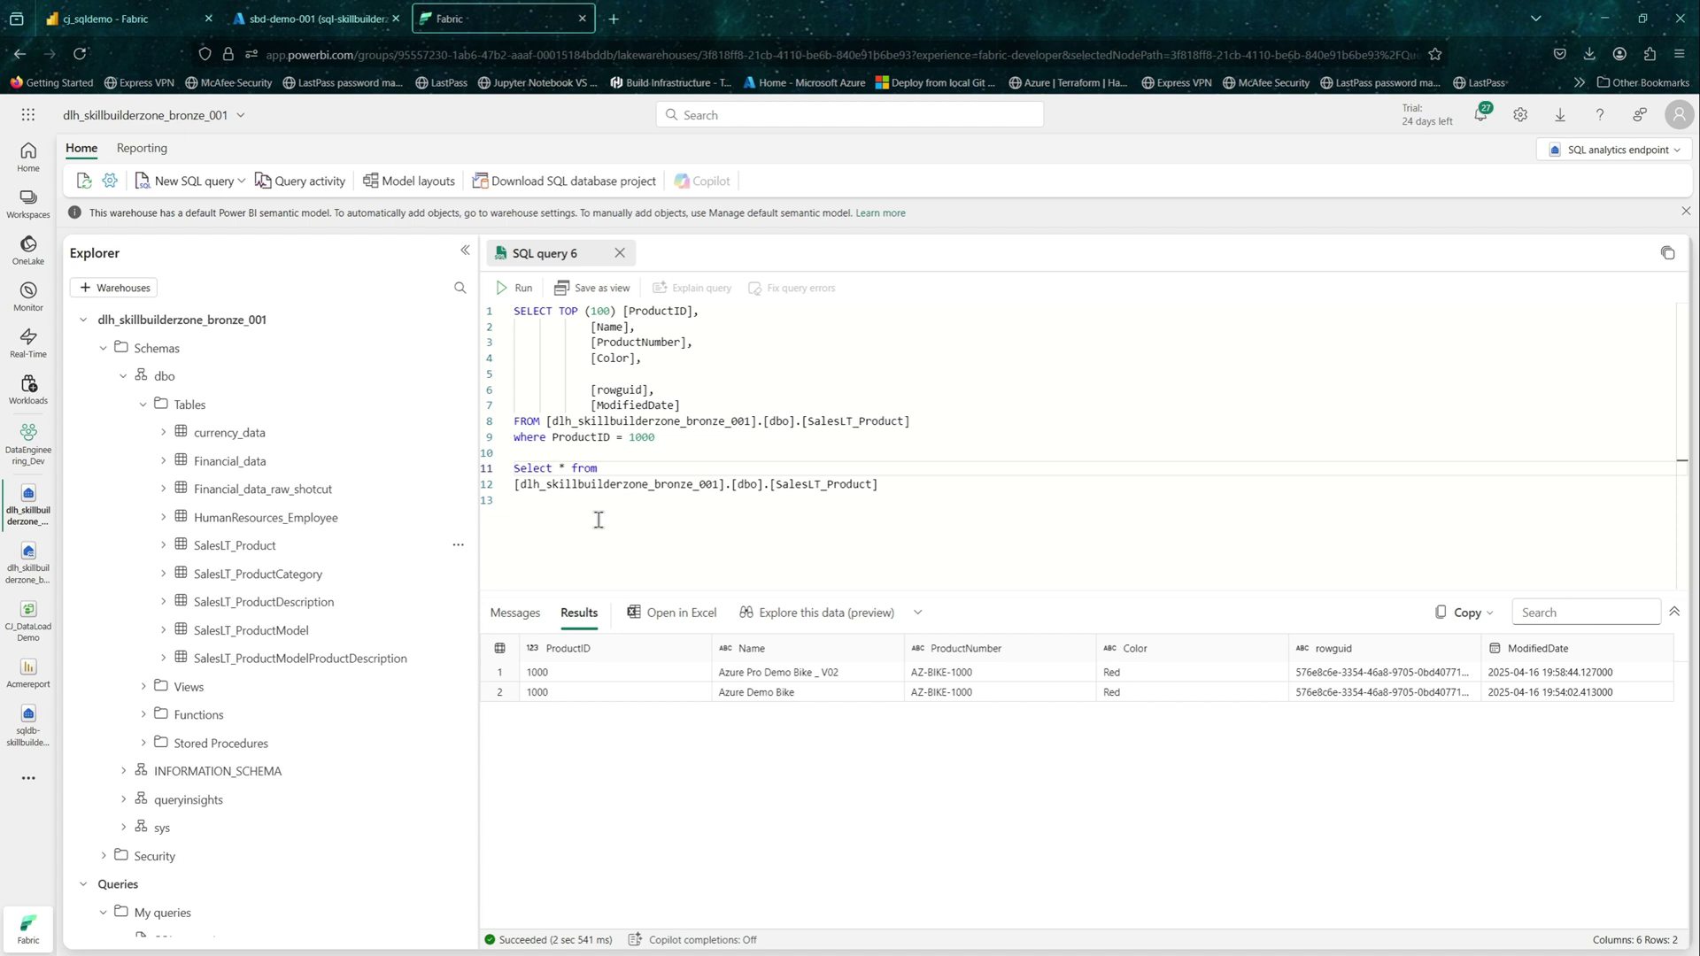
type("top 1")
left_click(882, 484)
key("Return")
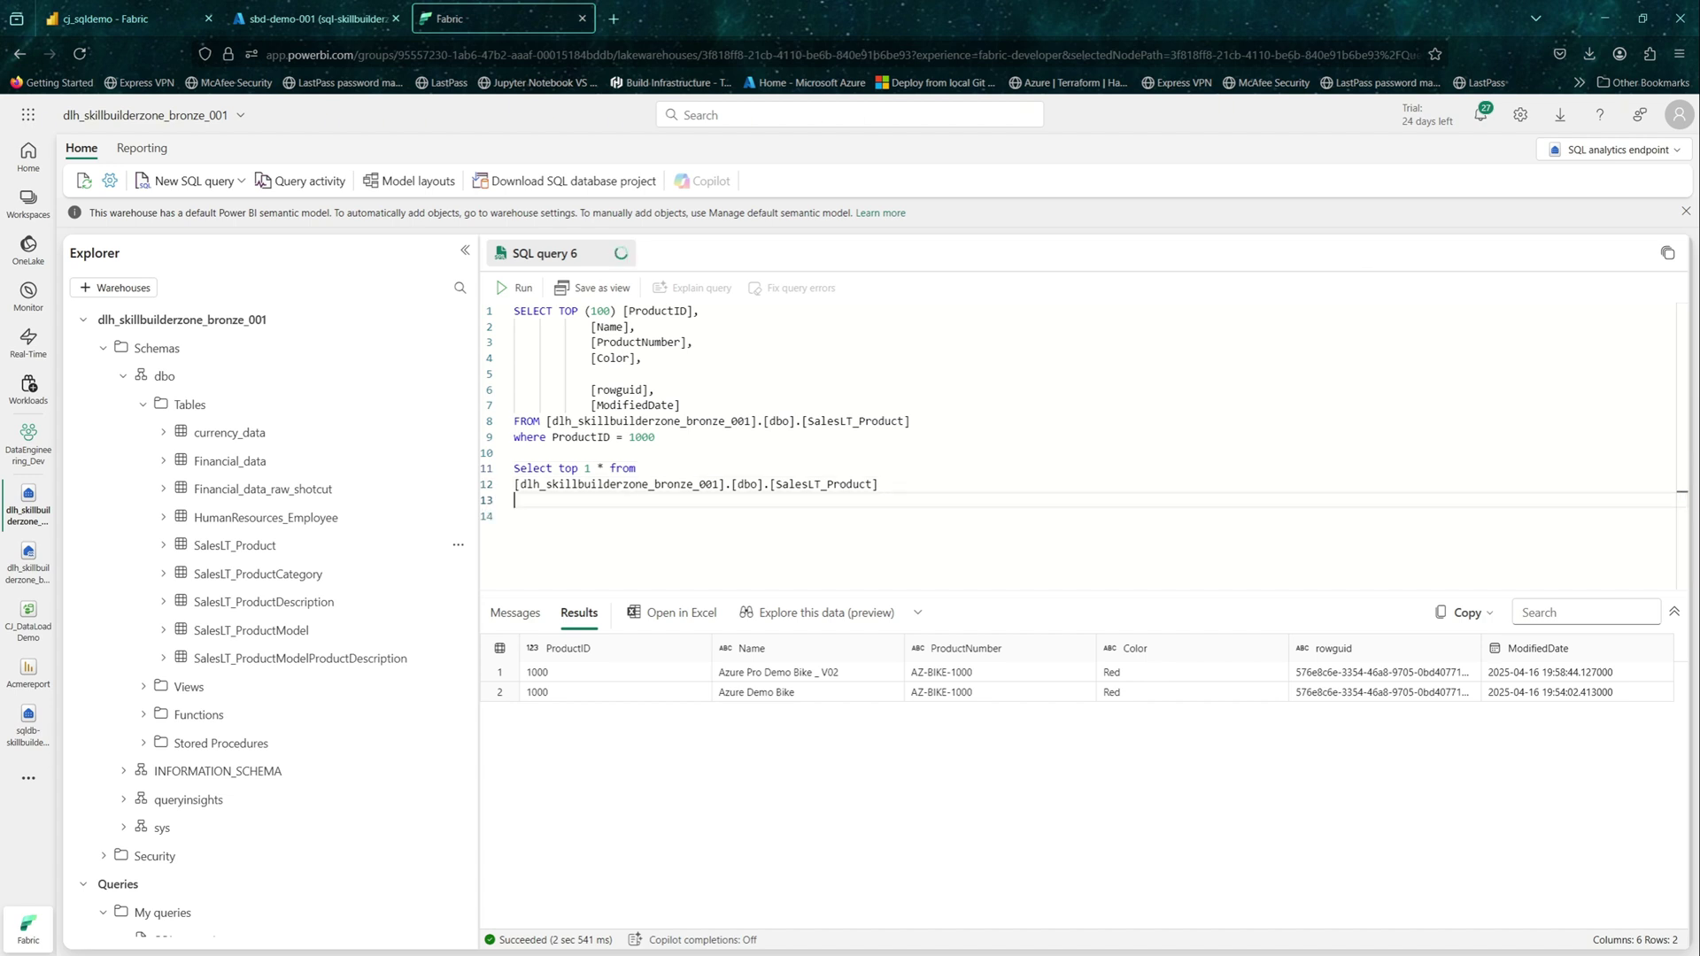
type("O")
type("Where ")
type("Prod")
type("uctID ")
type("= 1")
type("000")
key("Return")
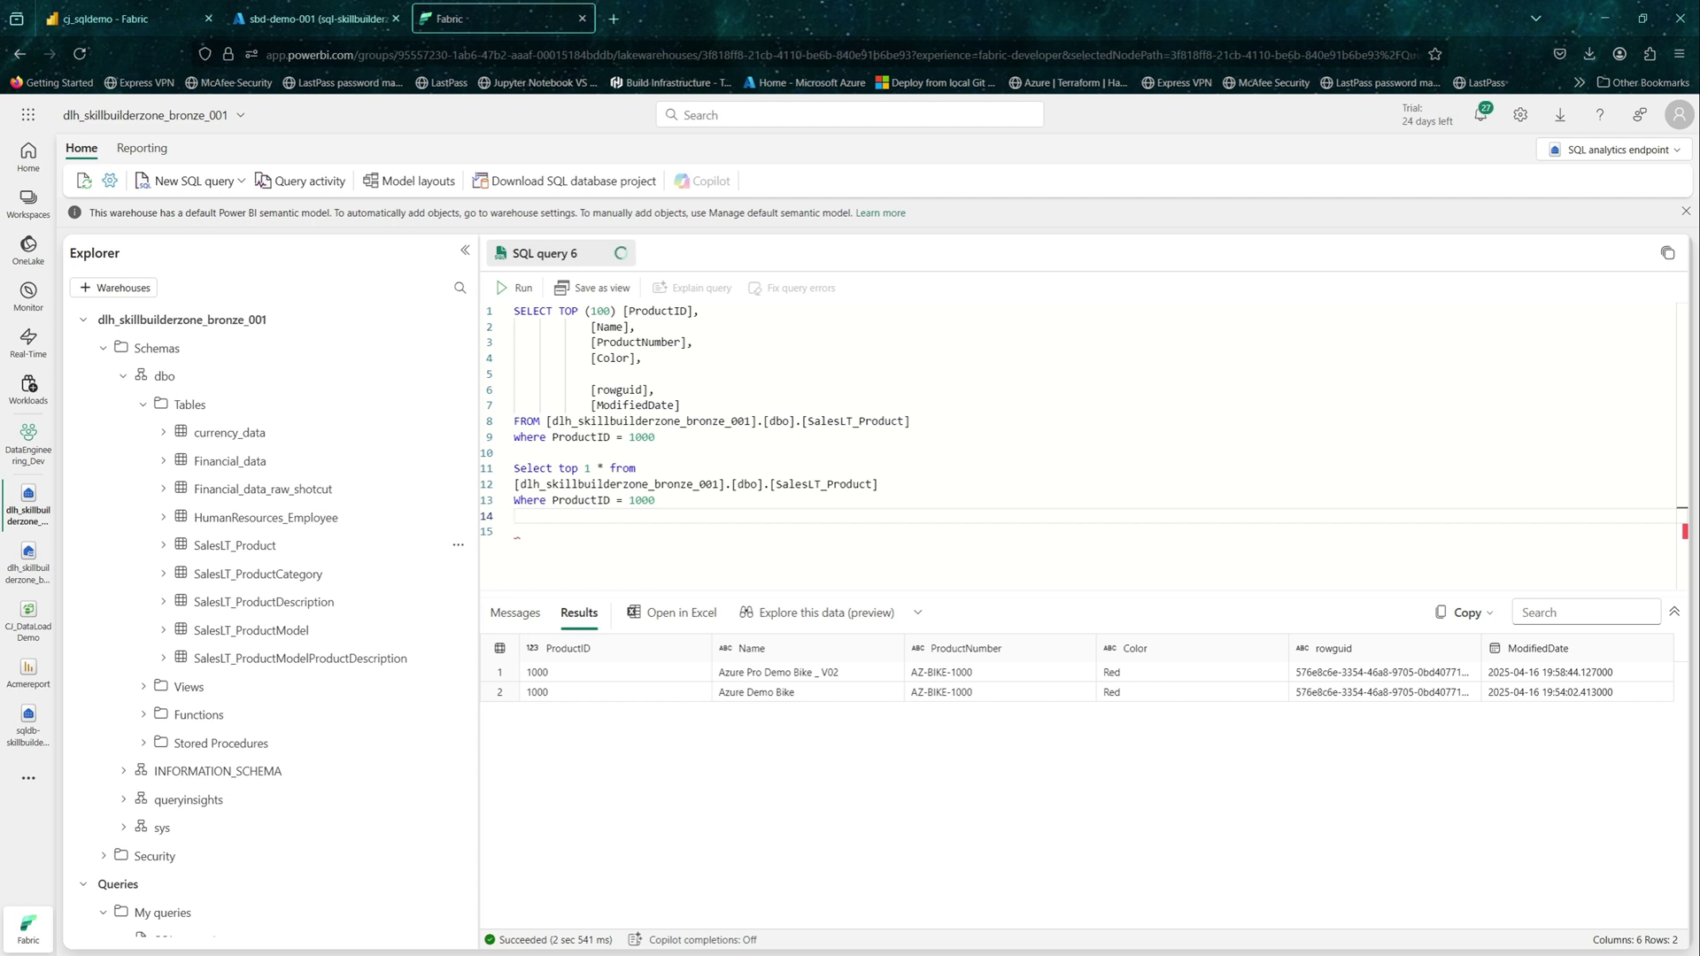
Step: Add "Order by ModifiedDate desc" at the end of the second query
type("Order by desc")
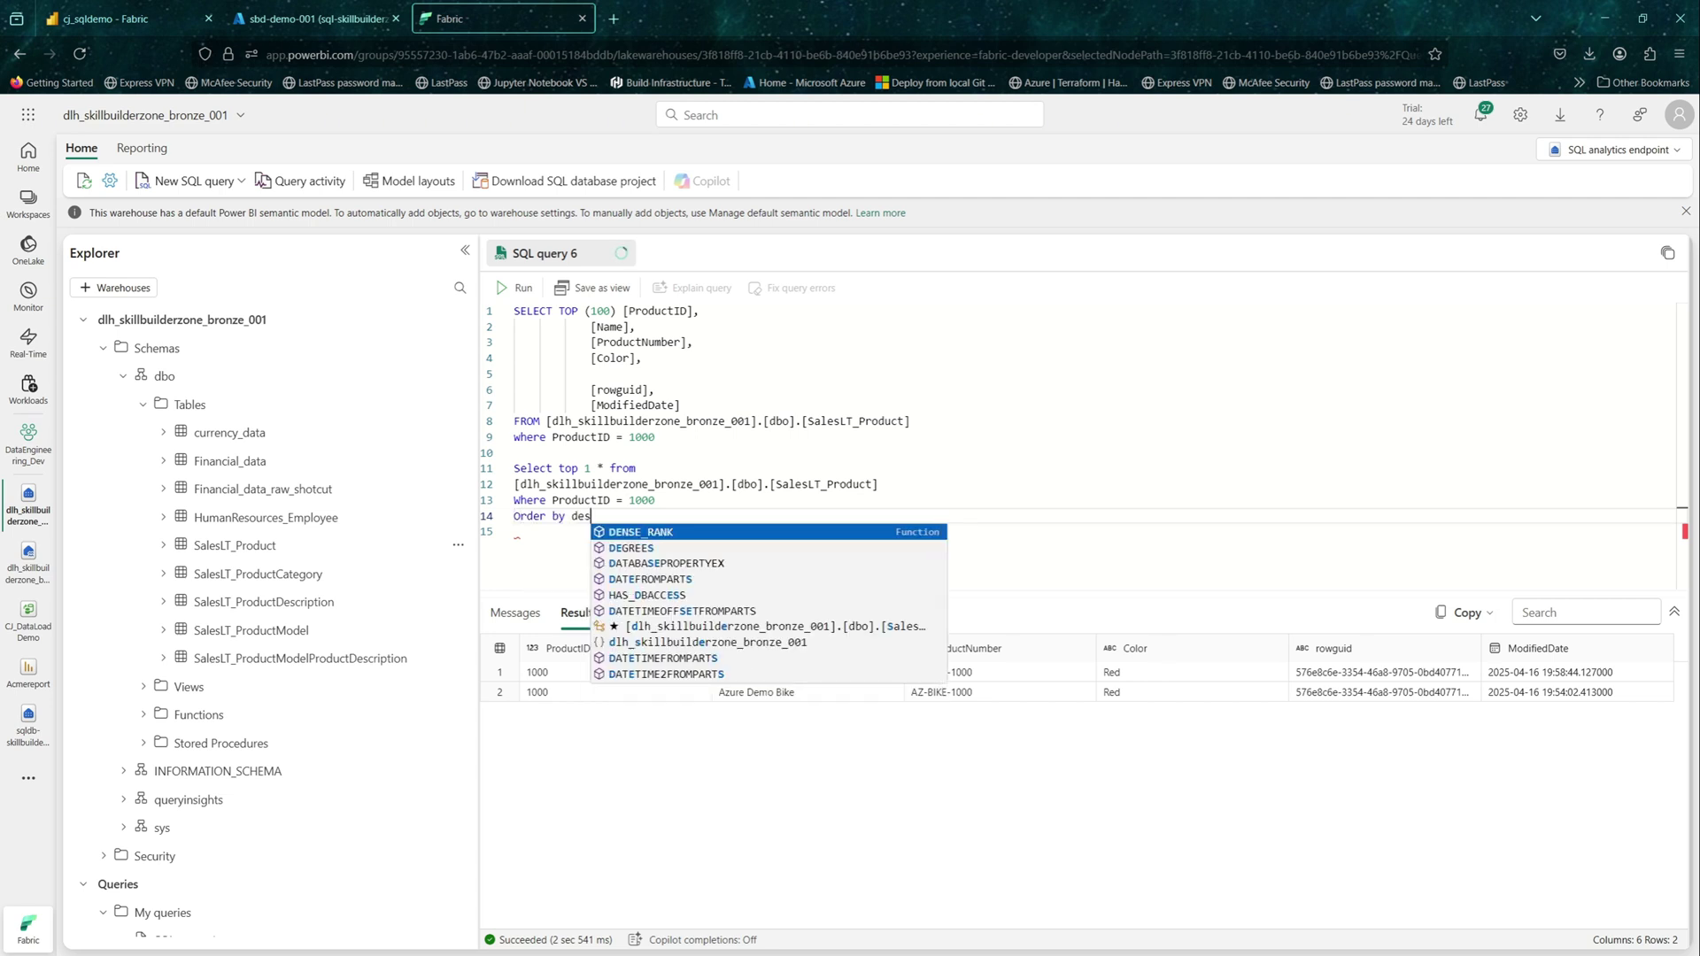
left_click_drag(599, 516, 496, 470)
left_click(571, 516)
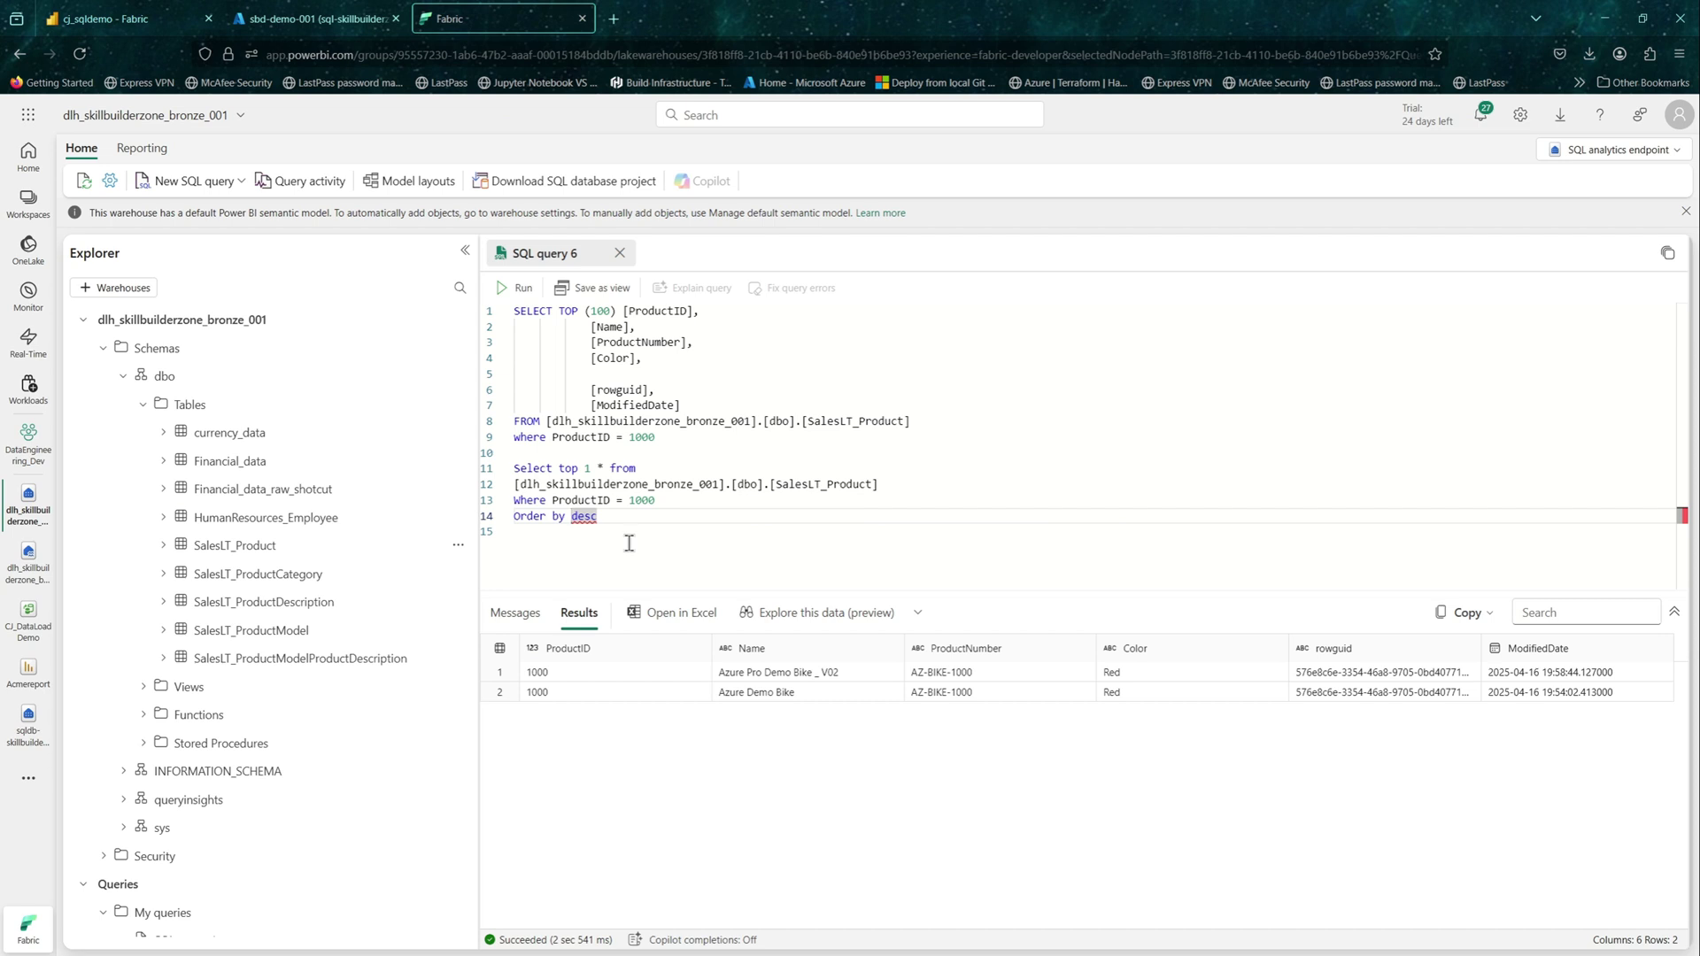
type("mo")
key("BackSpace")
key("BackSpace")
type("ModifiedDate")
Step: Run only the second query and check the product name and remaining columns in its results
left_click_drag(680, 516, 514, 452)
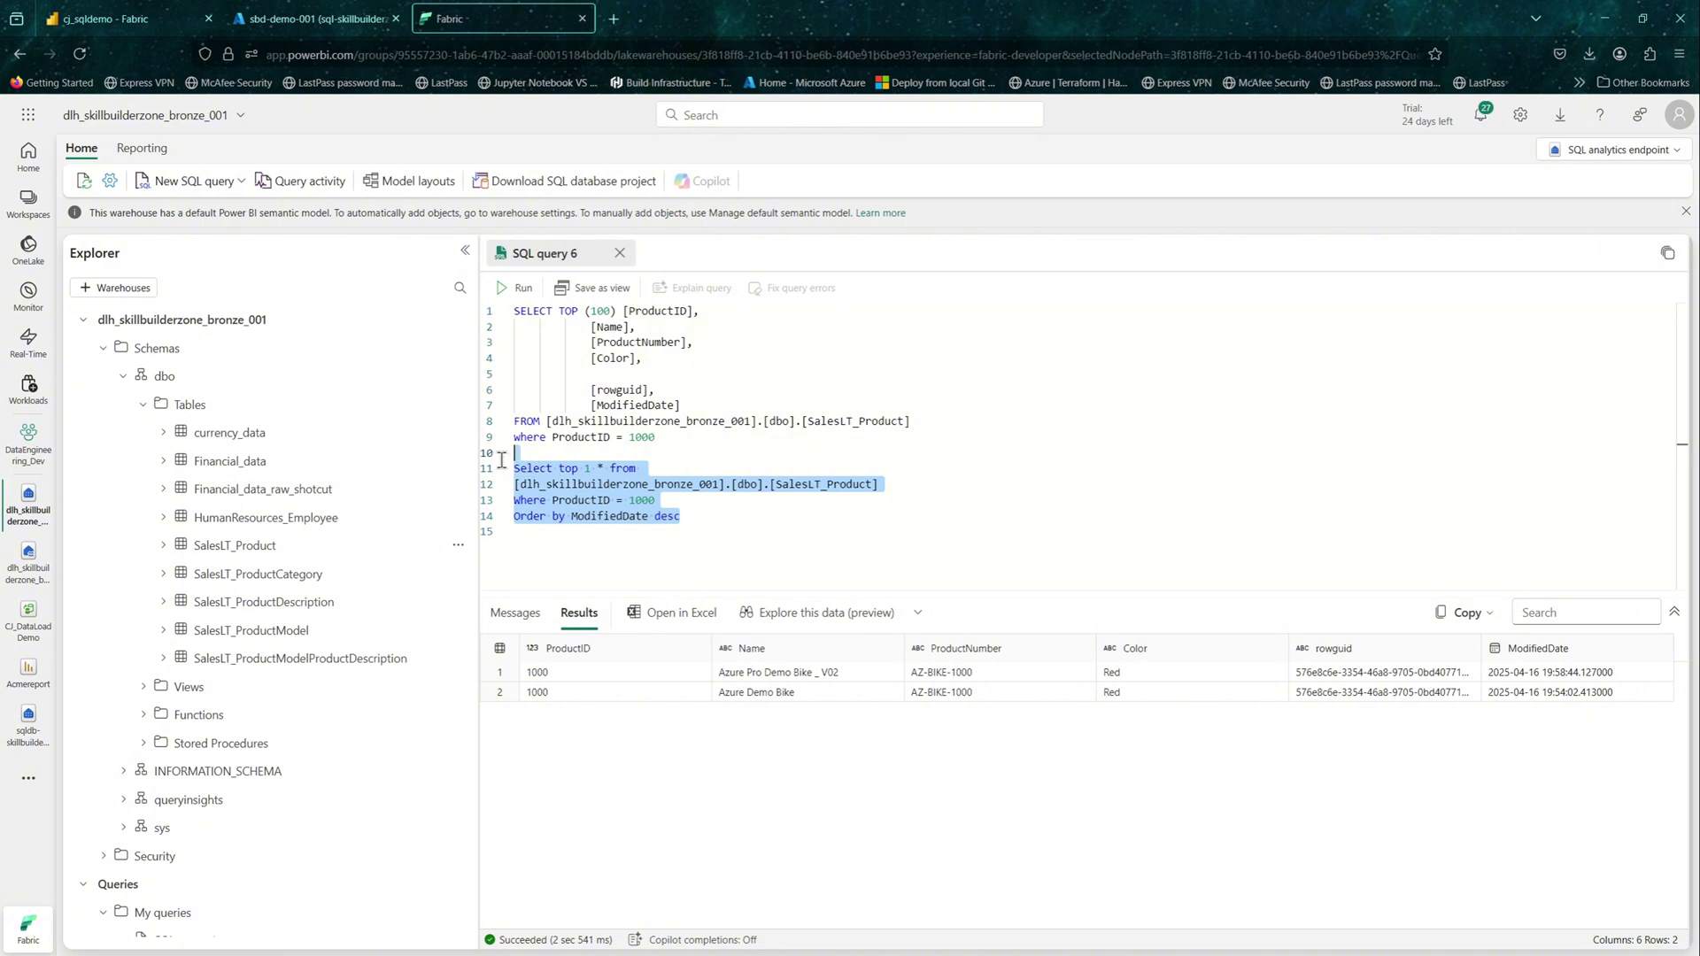
left_click(518, 288)
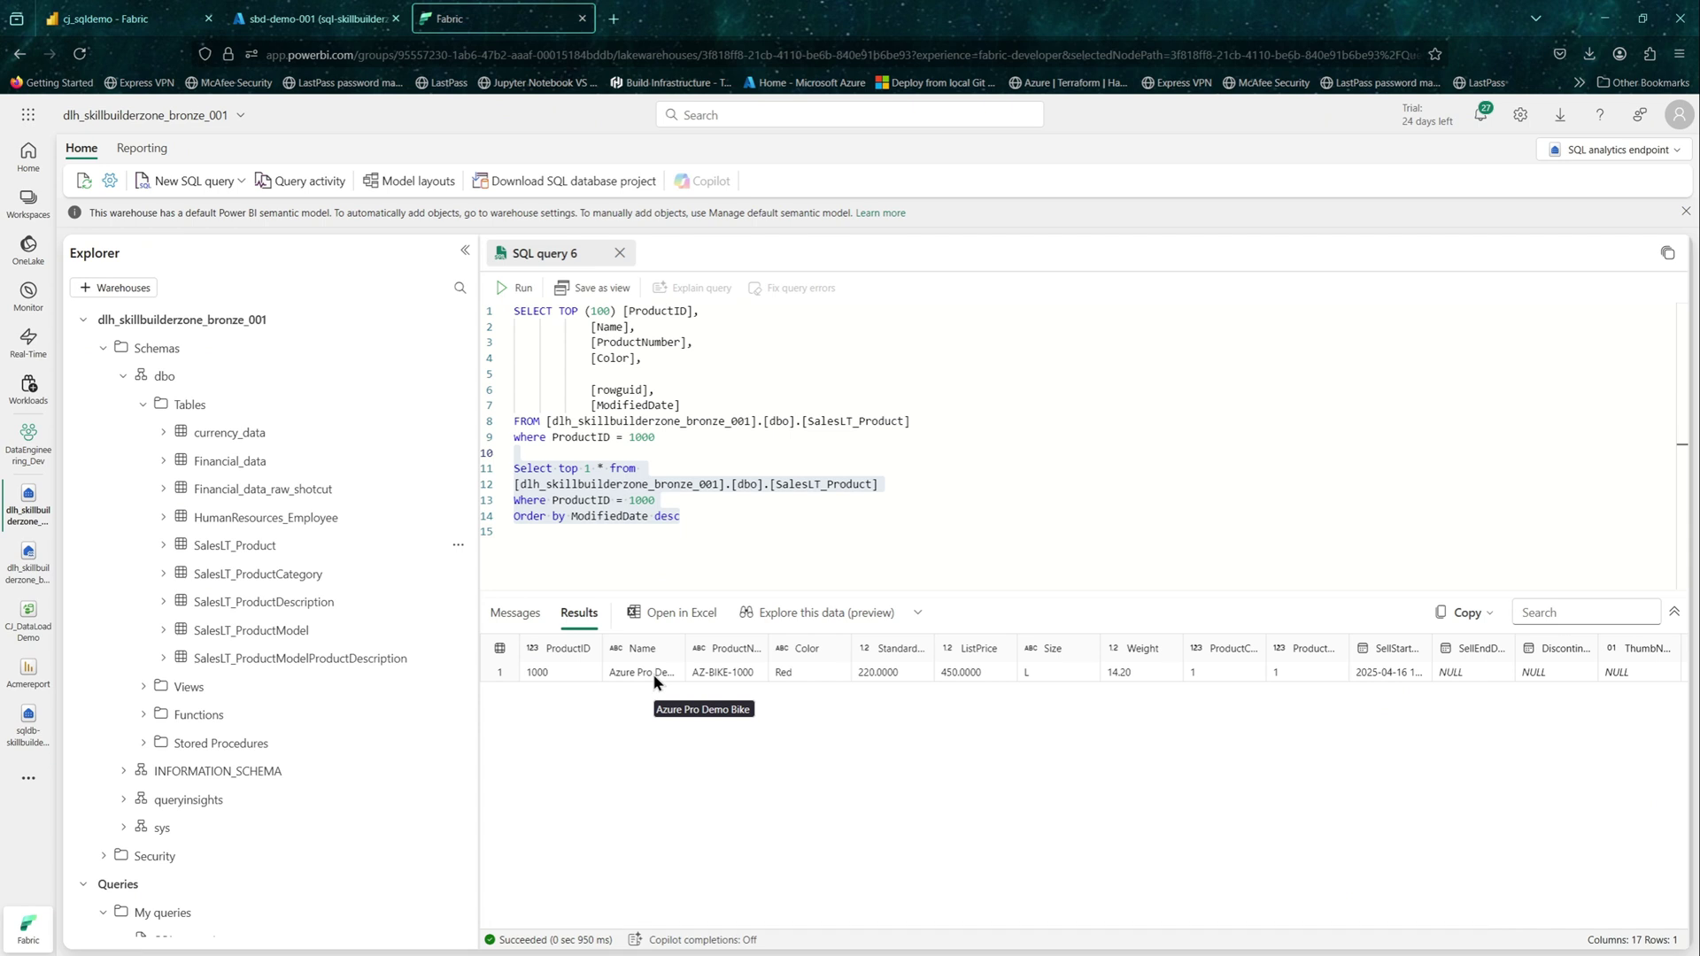
left_click(694, 541)
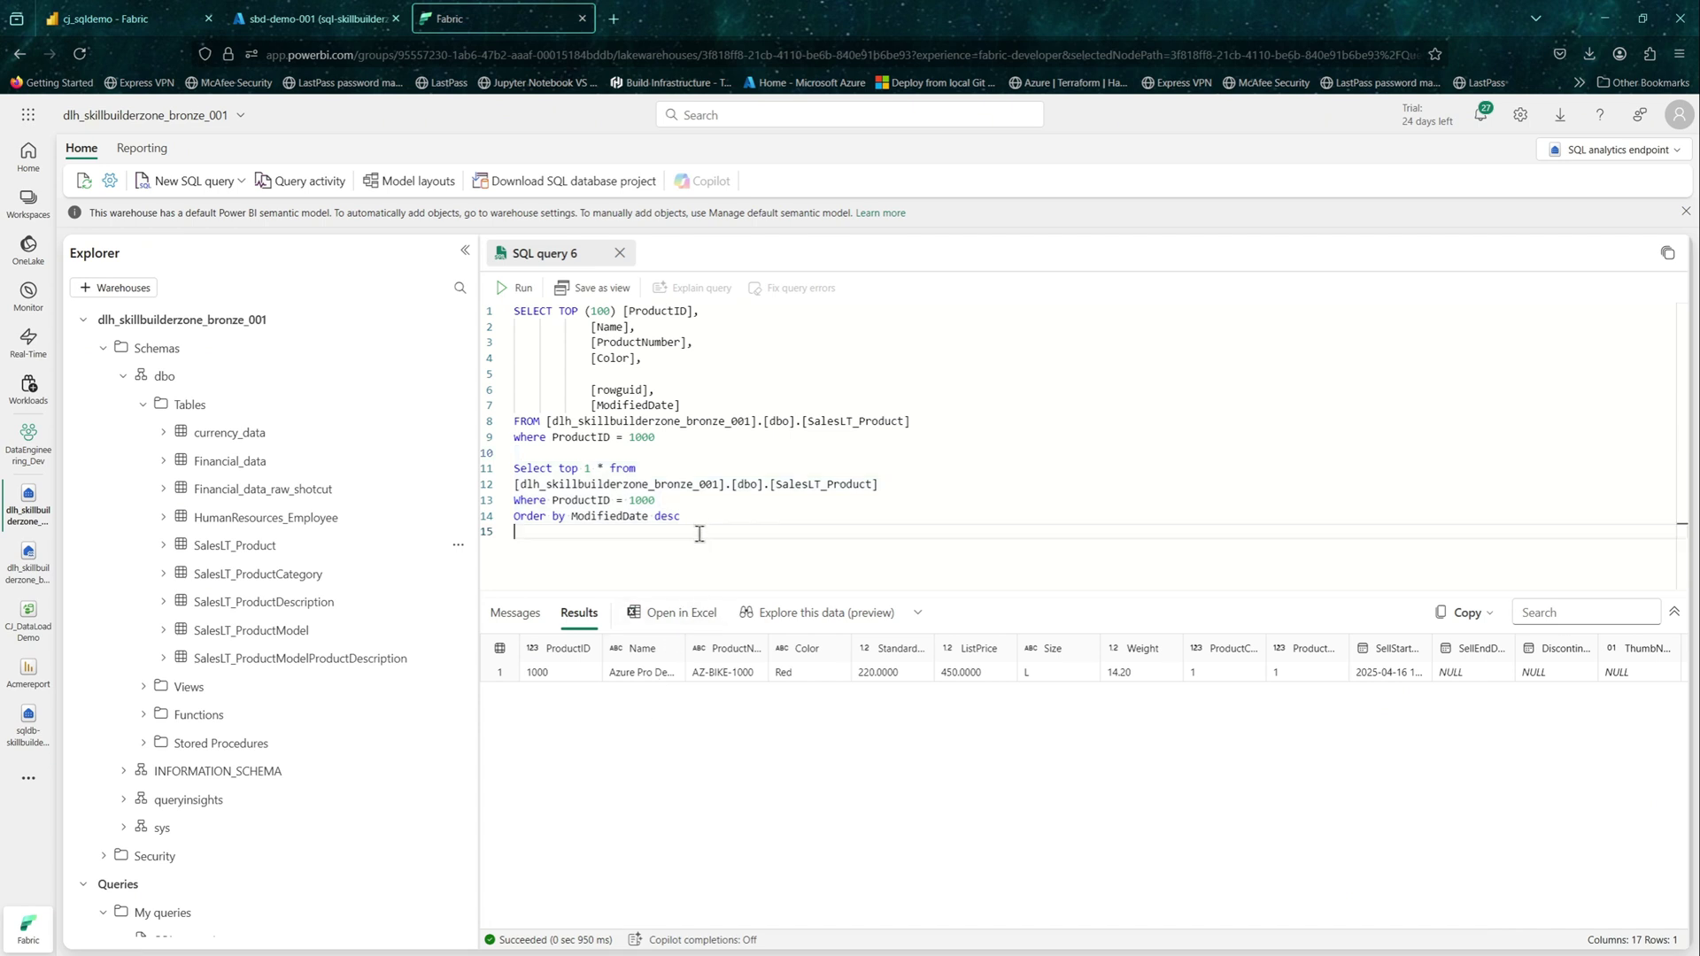
left_click_drag(732, 921, 844, 925)
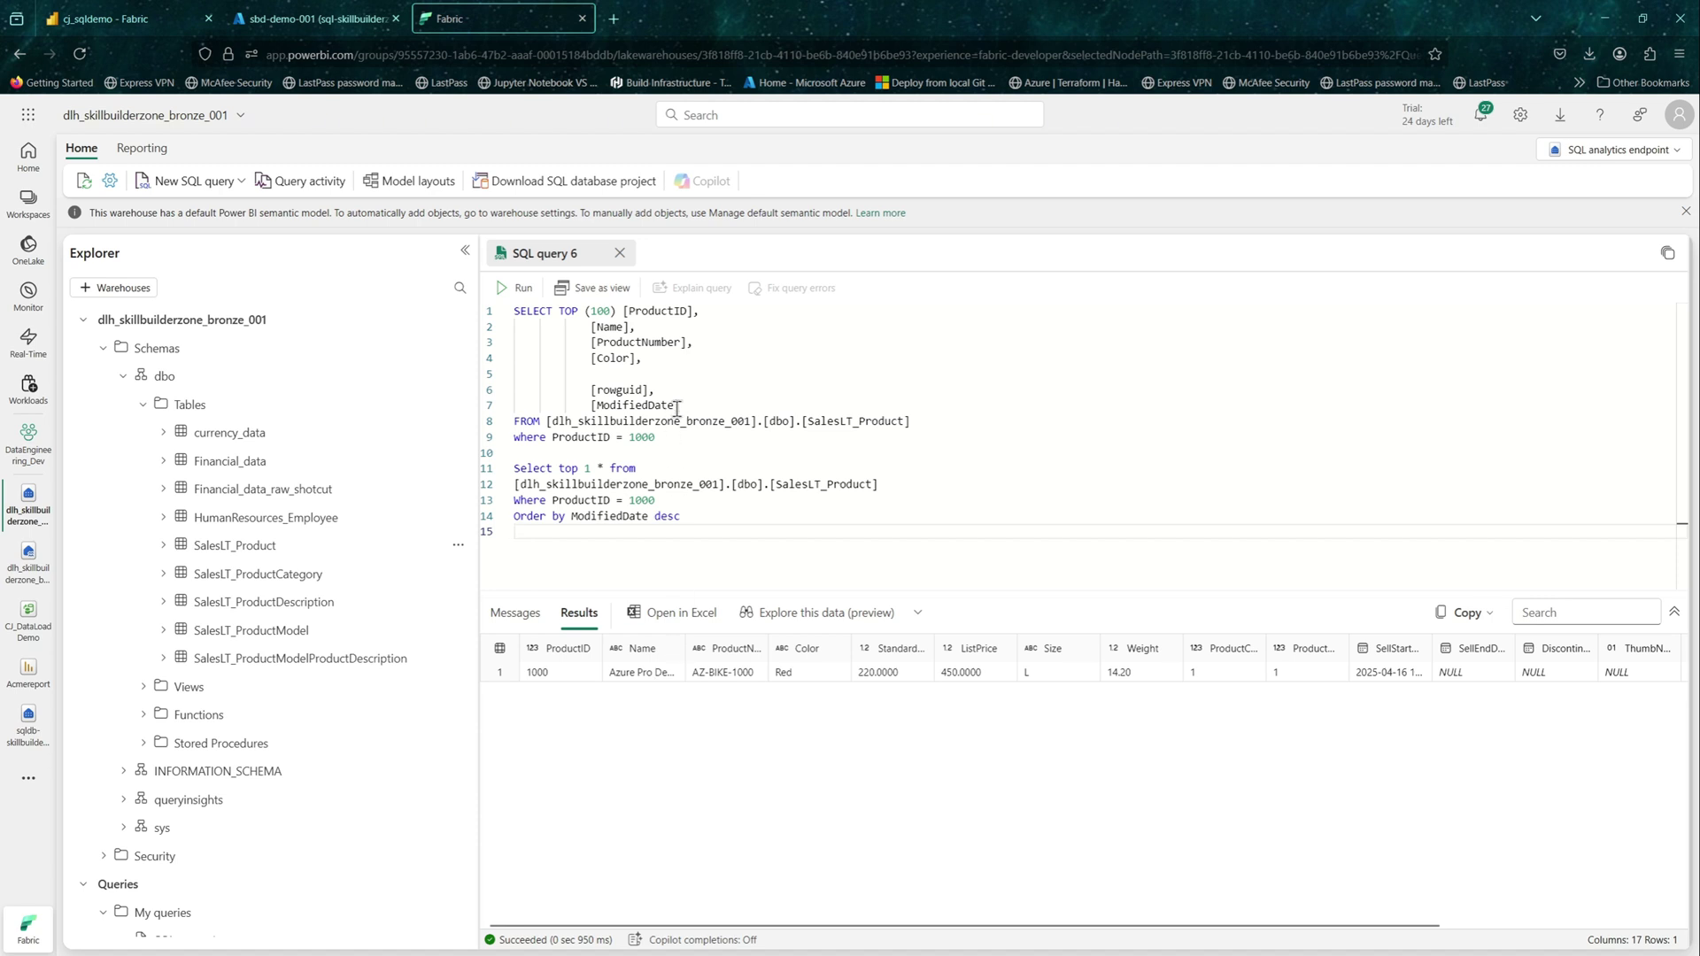
Step: Replace the asterisk in the second query with the first query's column list, ProductID through ModifiedDate
left_click_drag(682, 406, 623, 312)
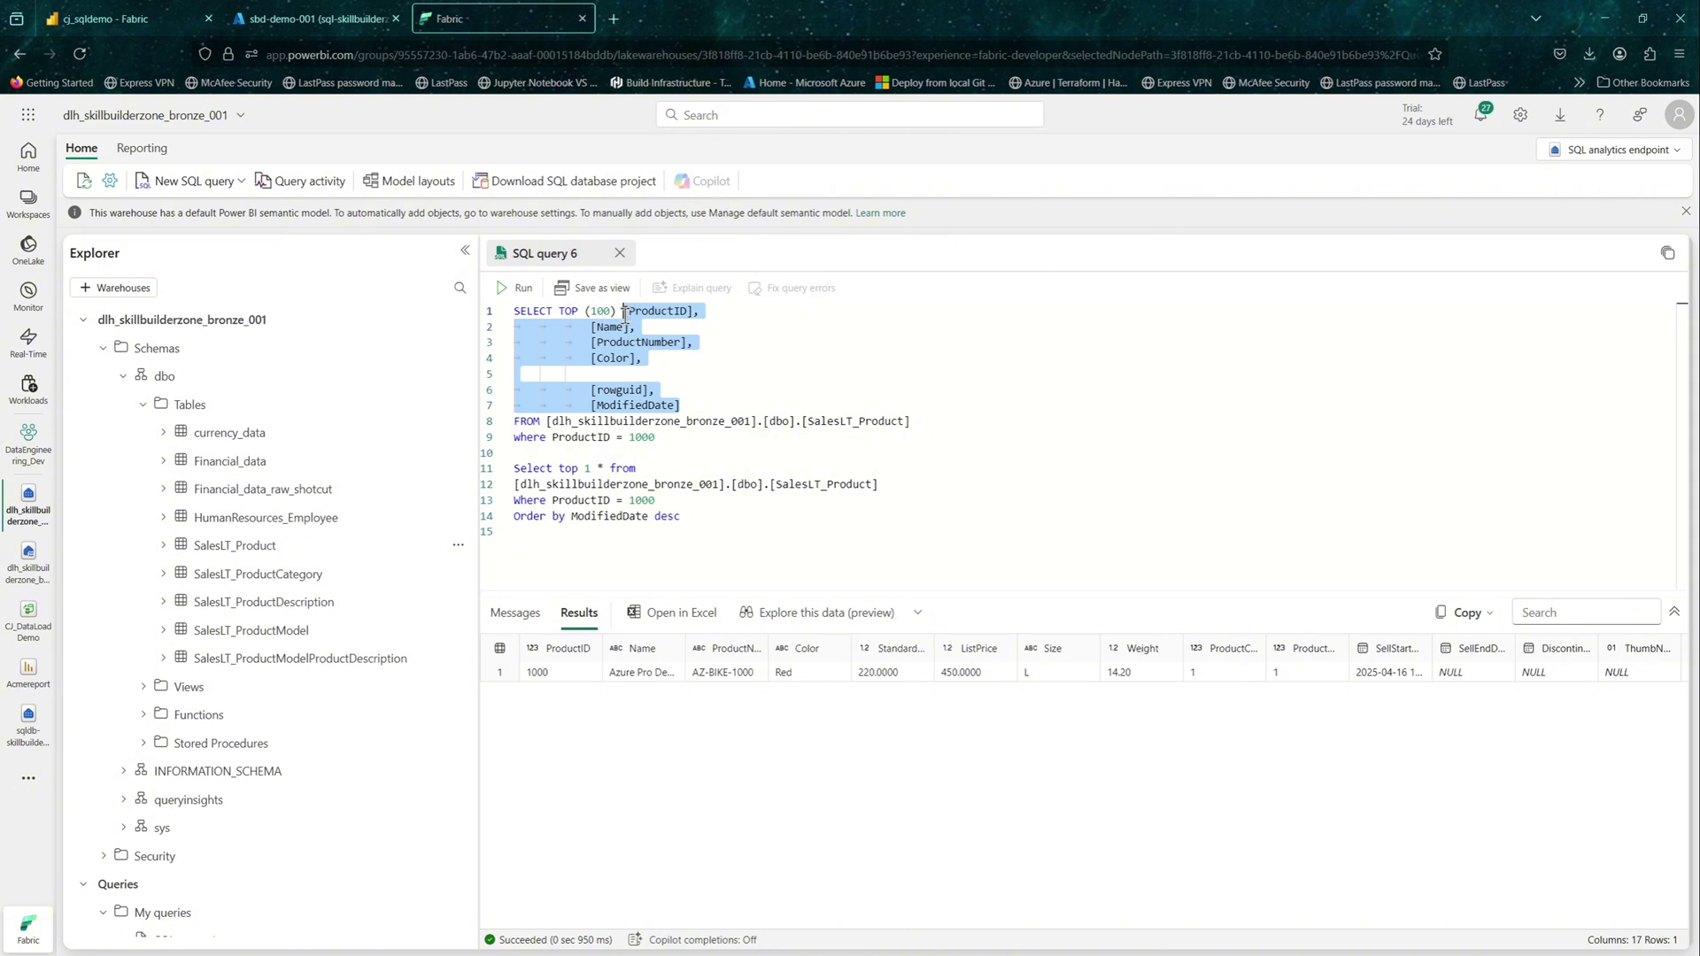
key("ctrl+c")
double_click(599, 469)
key("ctrl+v")
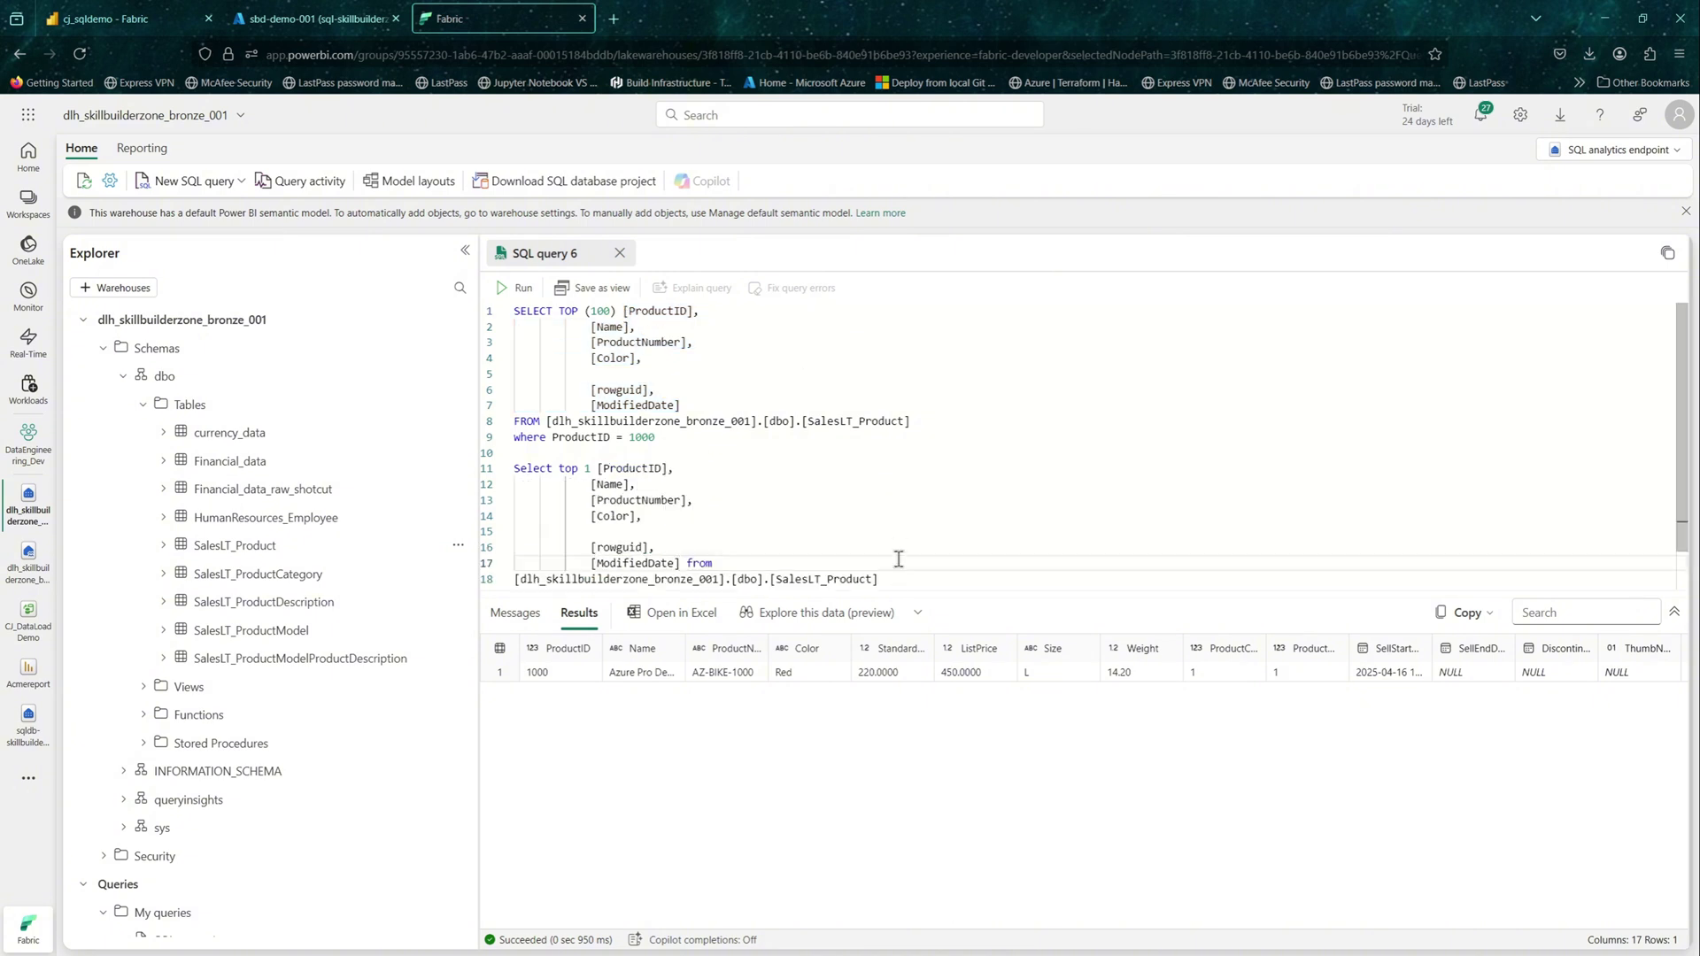
Step: Run only the revised top 1 query and check product 1000's name and ModifiedDate
scroll(895, 561, "down", 1)
left_click_drag(709, 563, 660, 551)
key("shift+Up")
key("shift+Up")
key("shift+Up")
key("shift+Up")
key("shift+Up")
key("shift+Up")
key("shift+Up")
key("shift+Up")
key("shift+Home")
key("ctrl+Return")
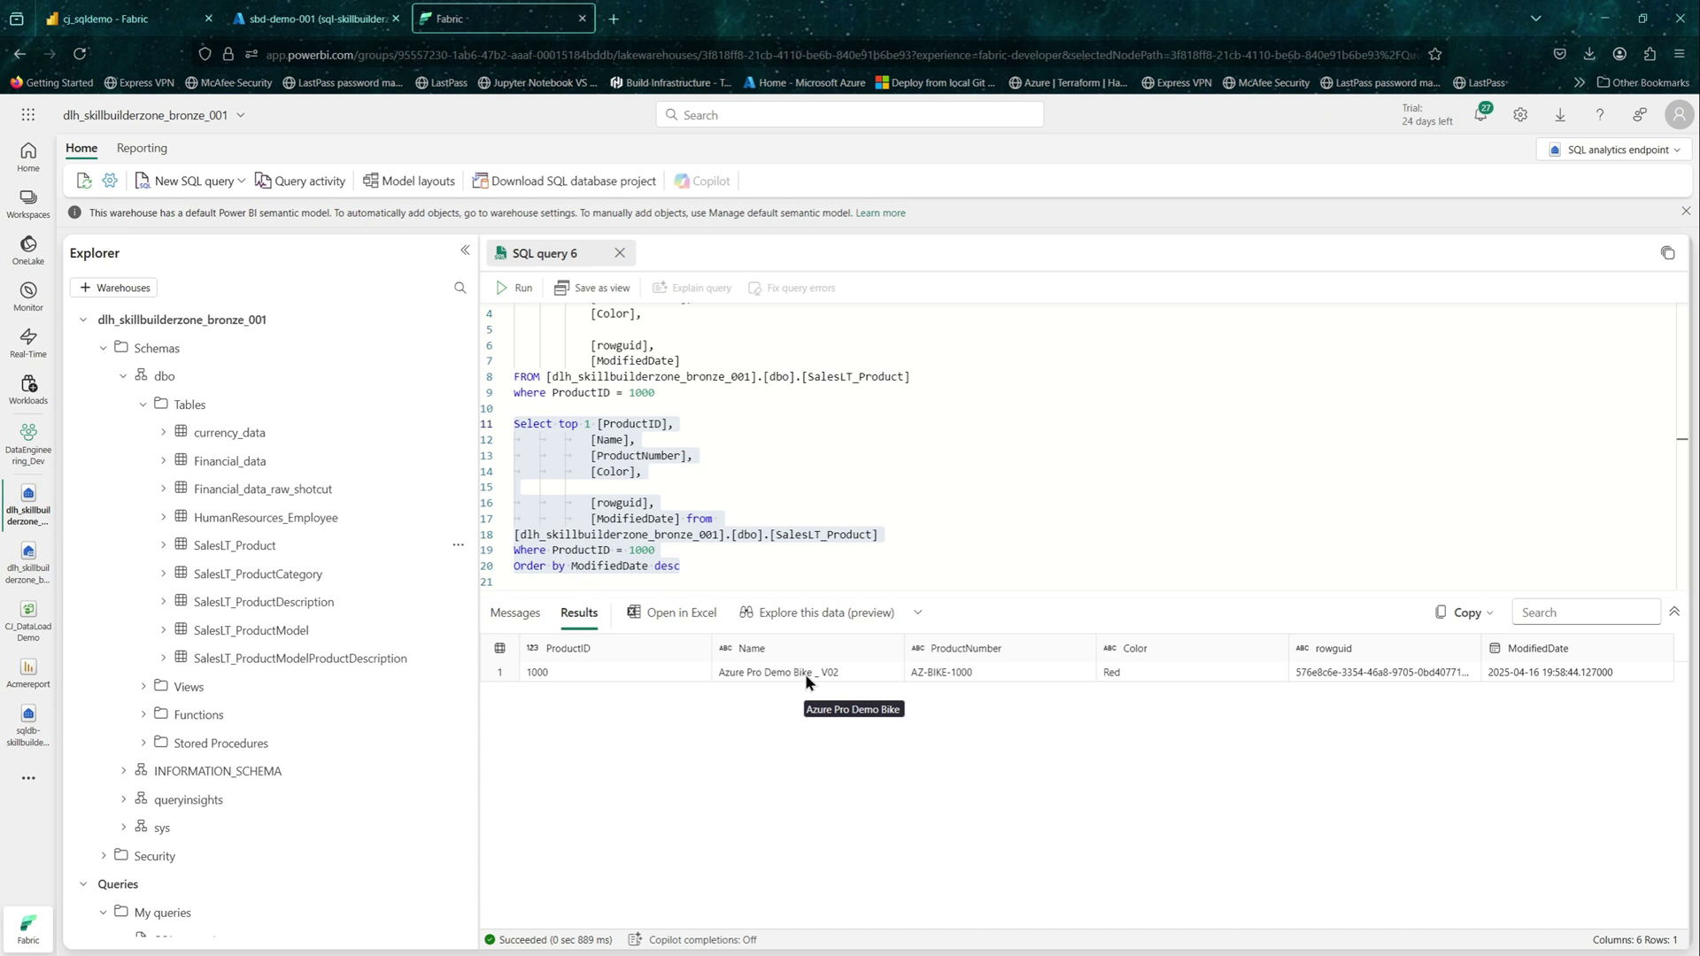
Step: Return to the cj_sqldemo copy job, close the recent runs, and review the update method and incremental columns in its advanced settings
left_click(140, 23)
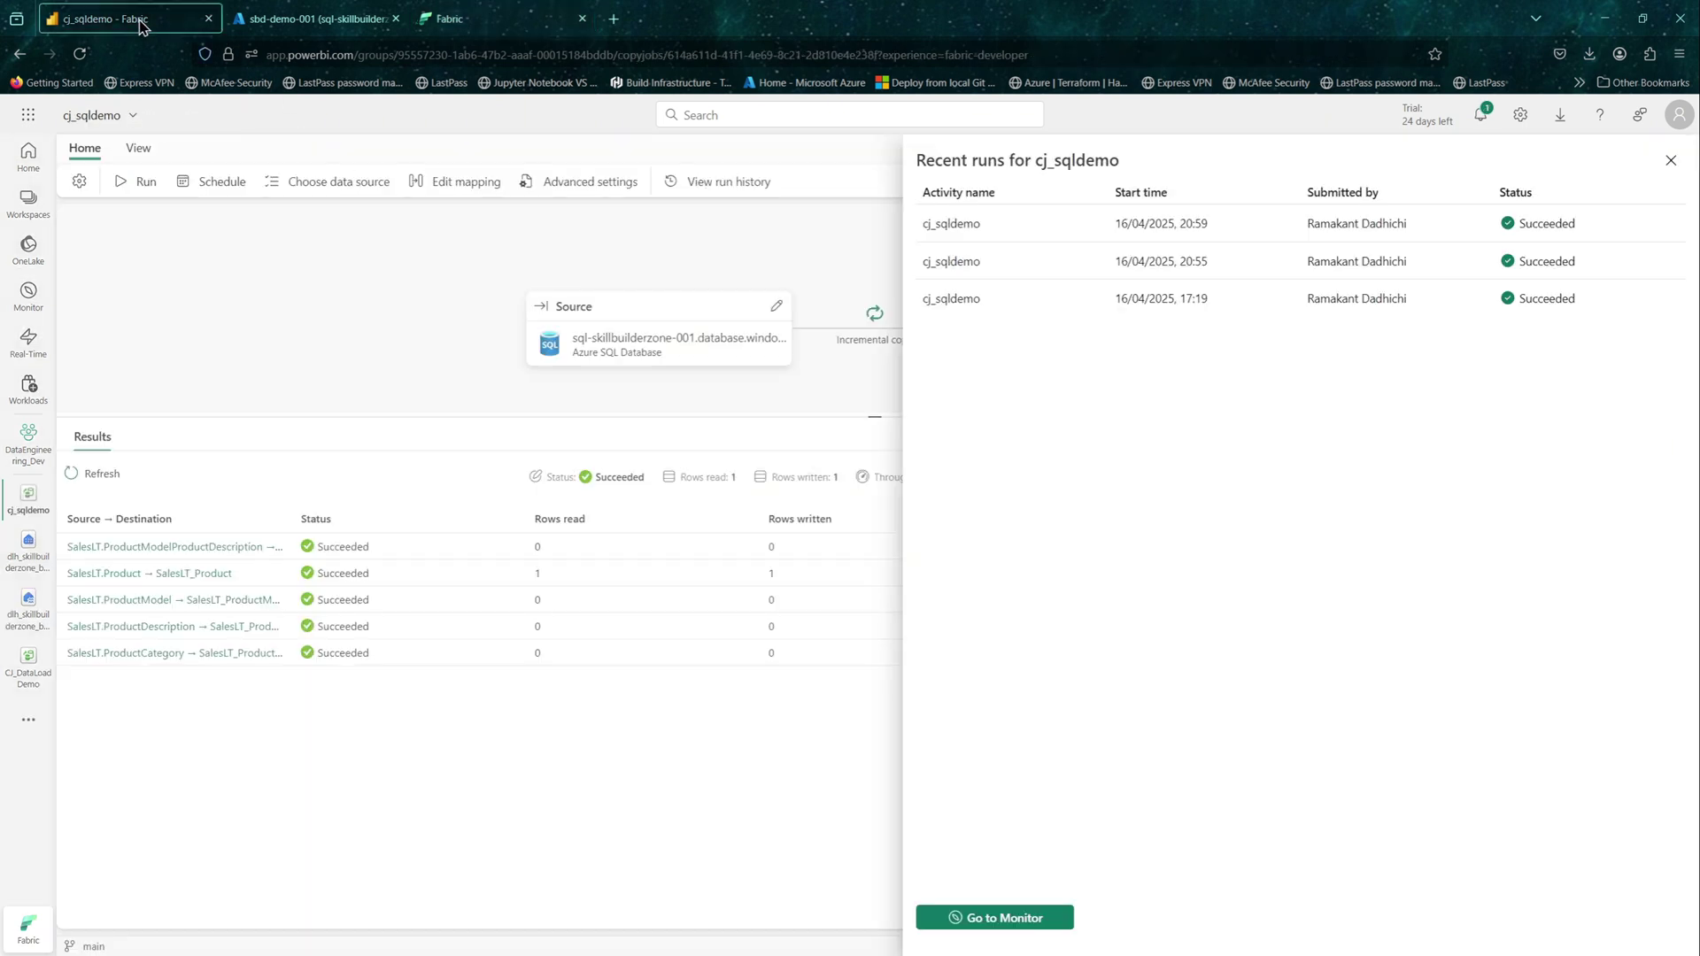
left_click(1671, 160)
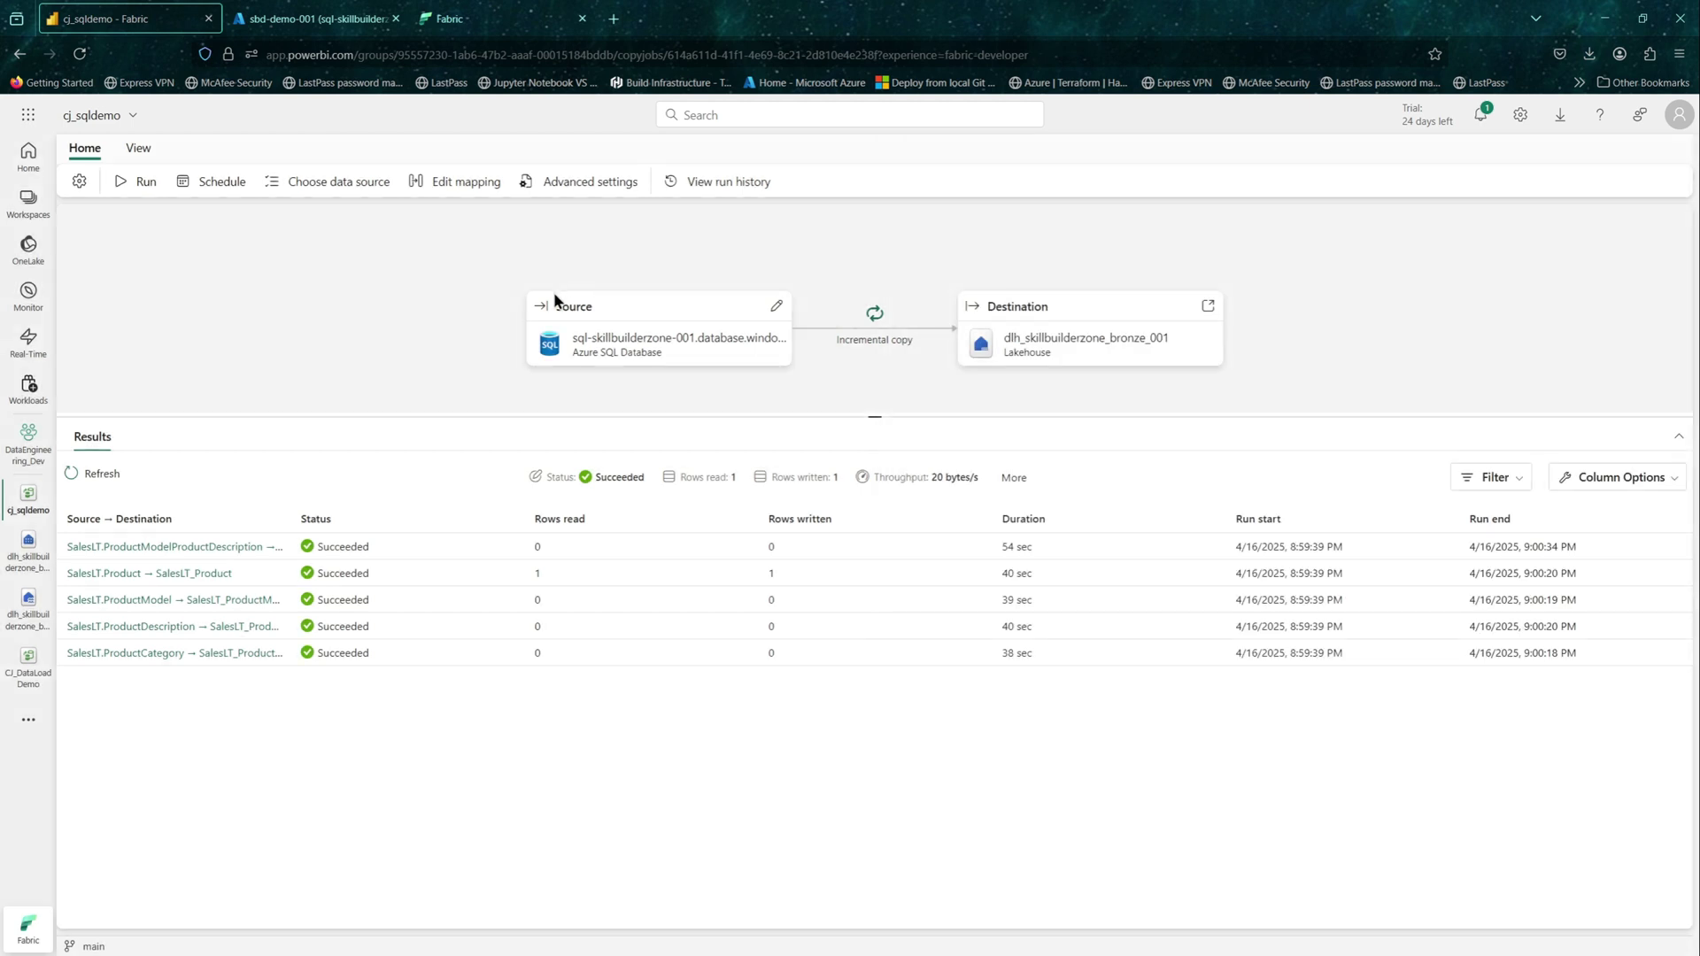
left_click(549, 184)
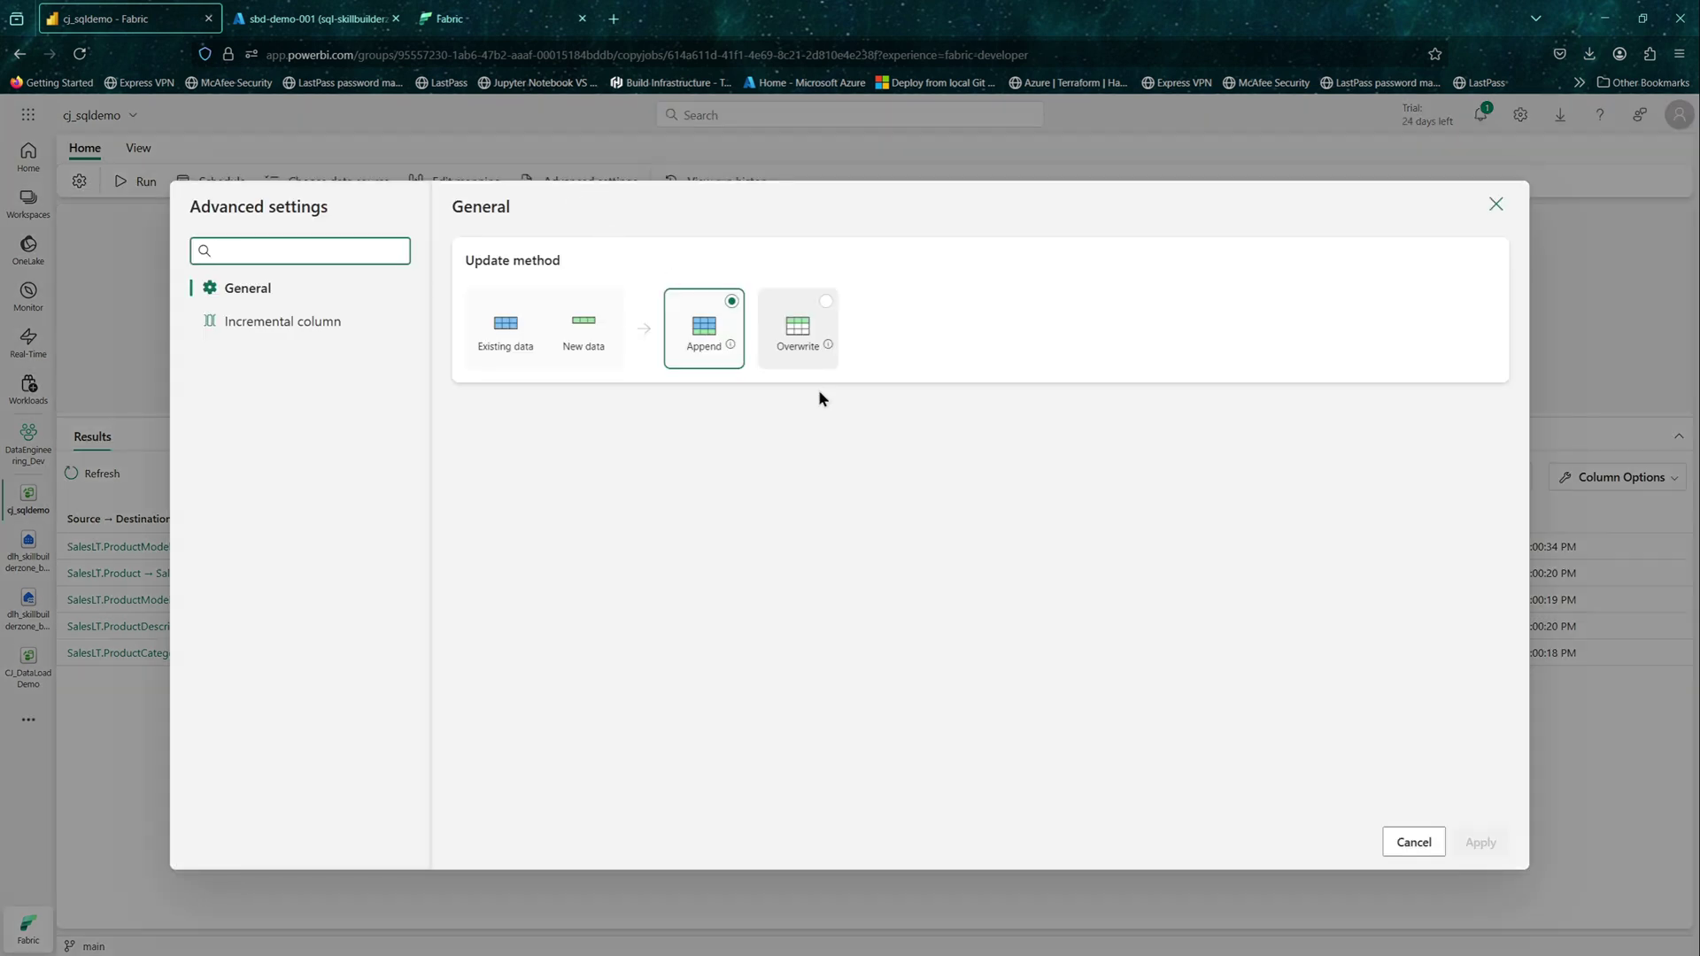
mouse_move(791, 327)
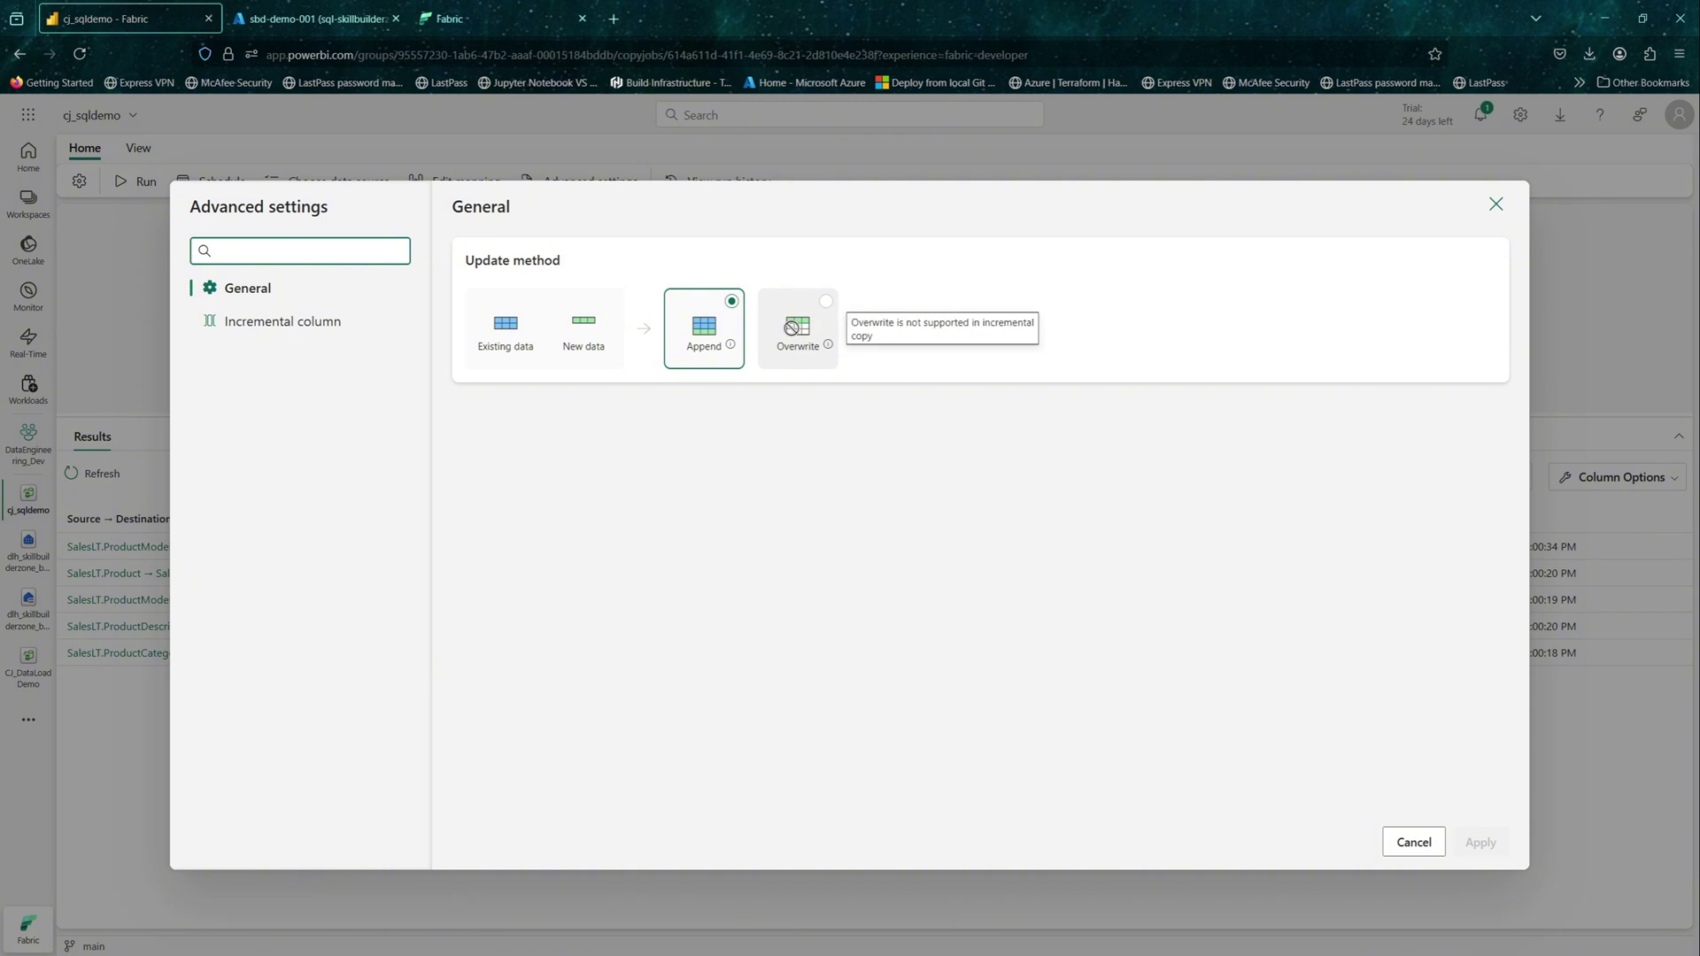
left_click(322, 327)
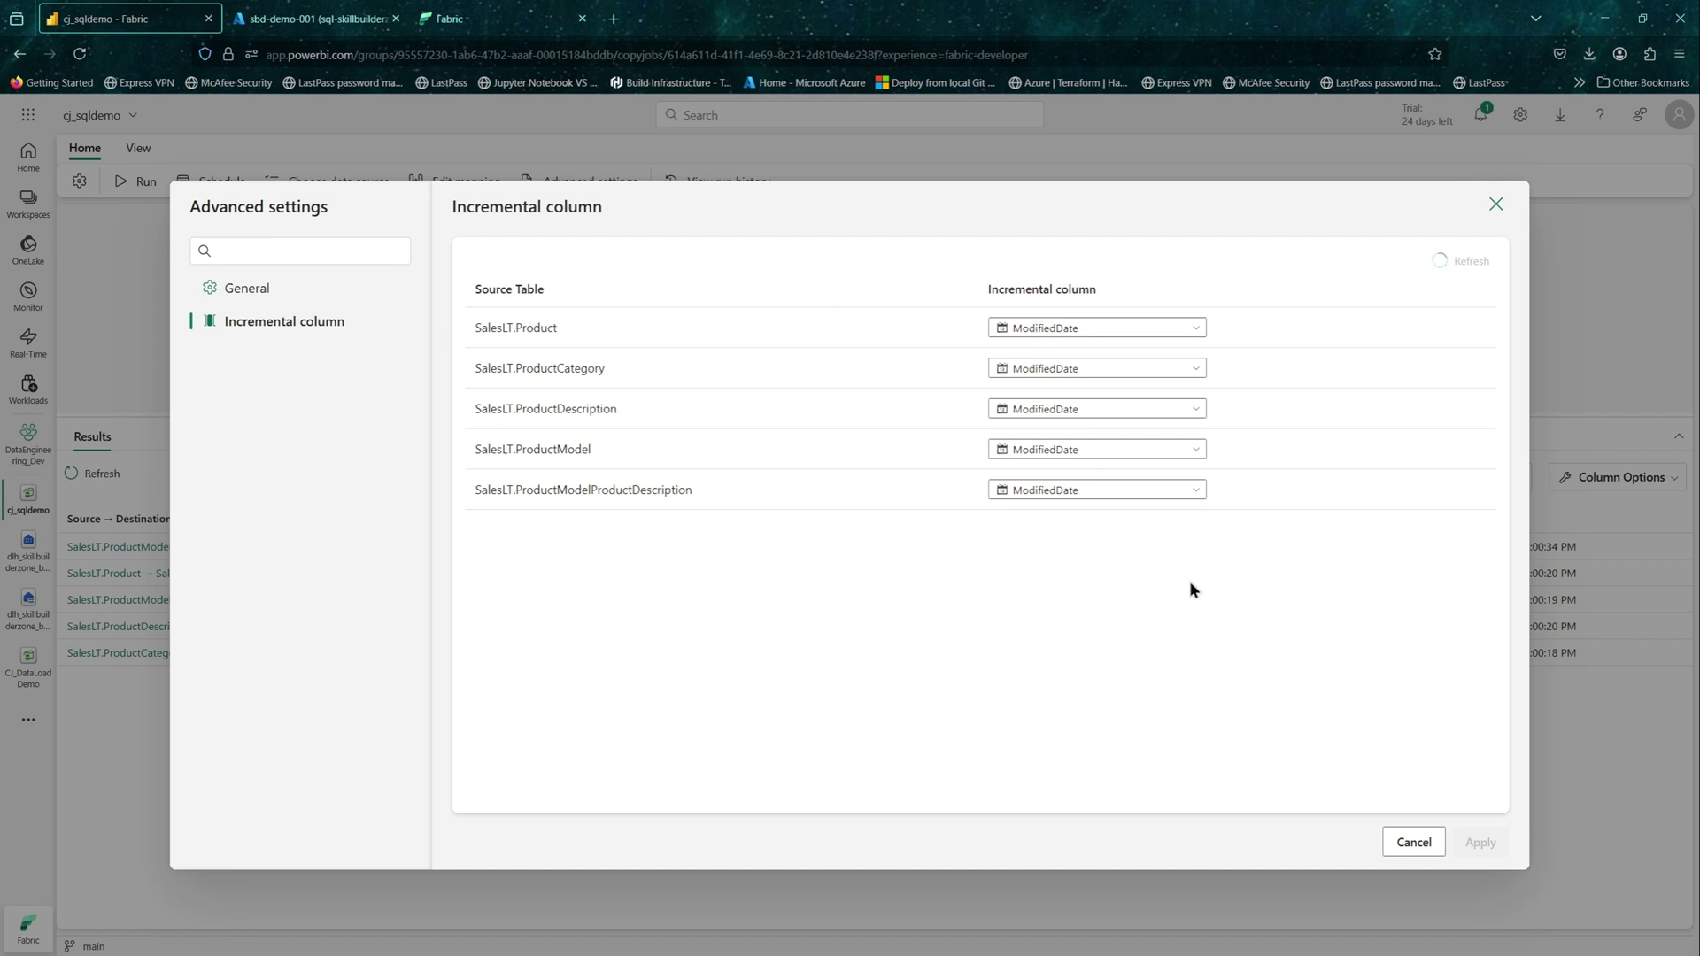
left_click(1495, 206)
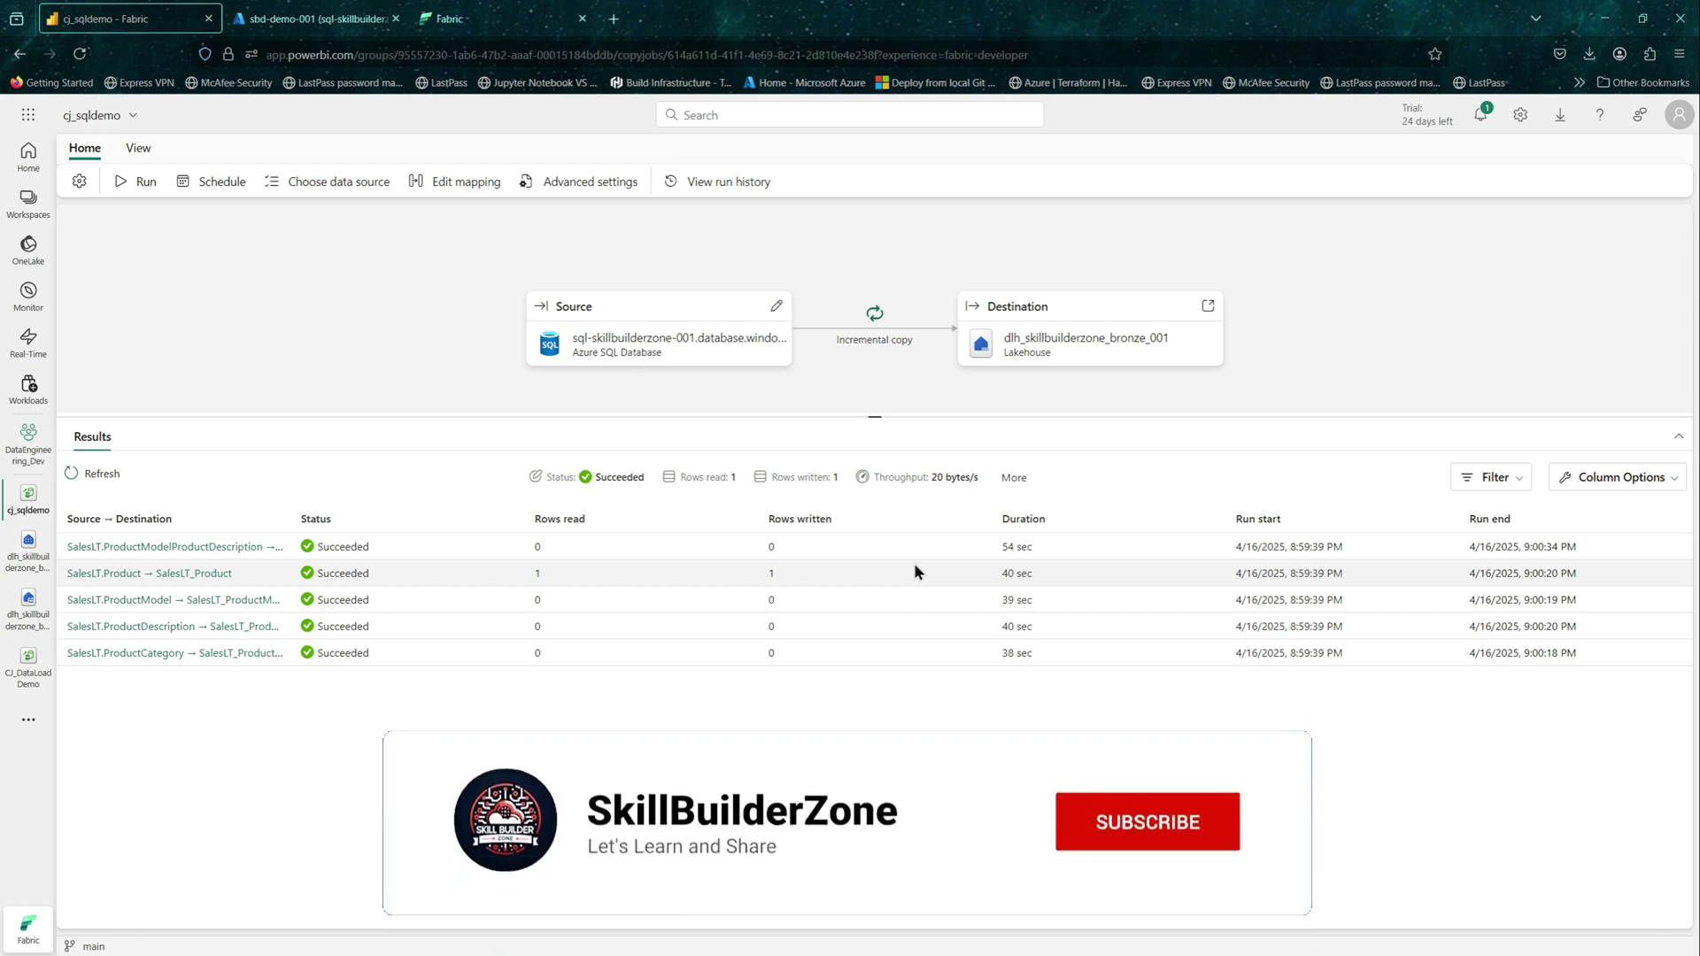